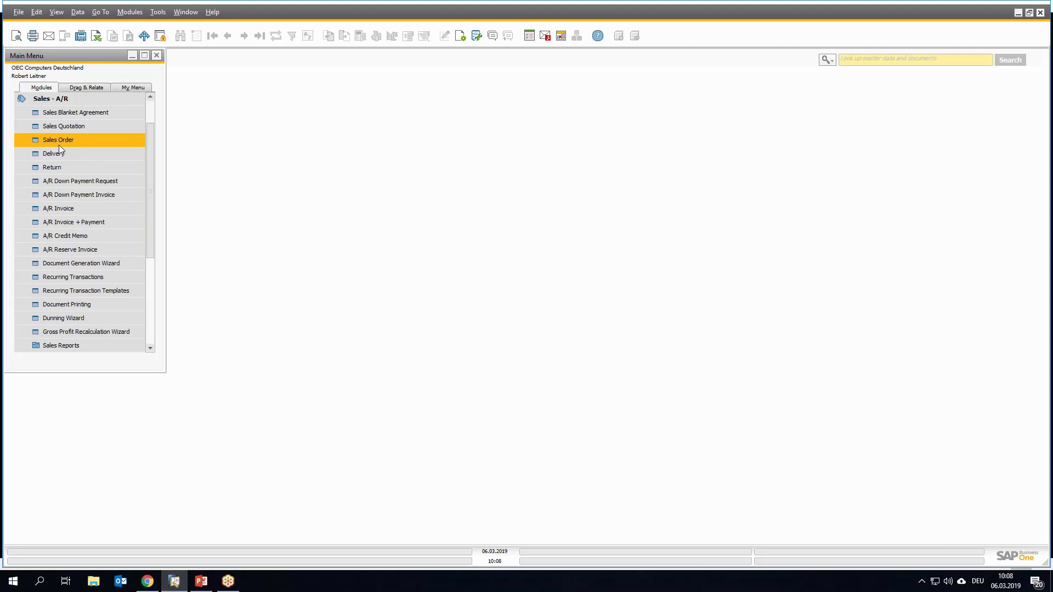
Open the A/R Invoice form and find invoice number 150.
click(70, 209)
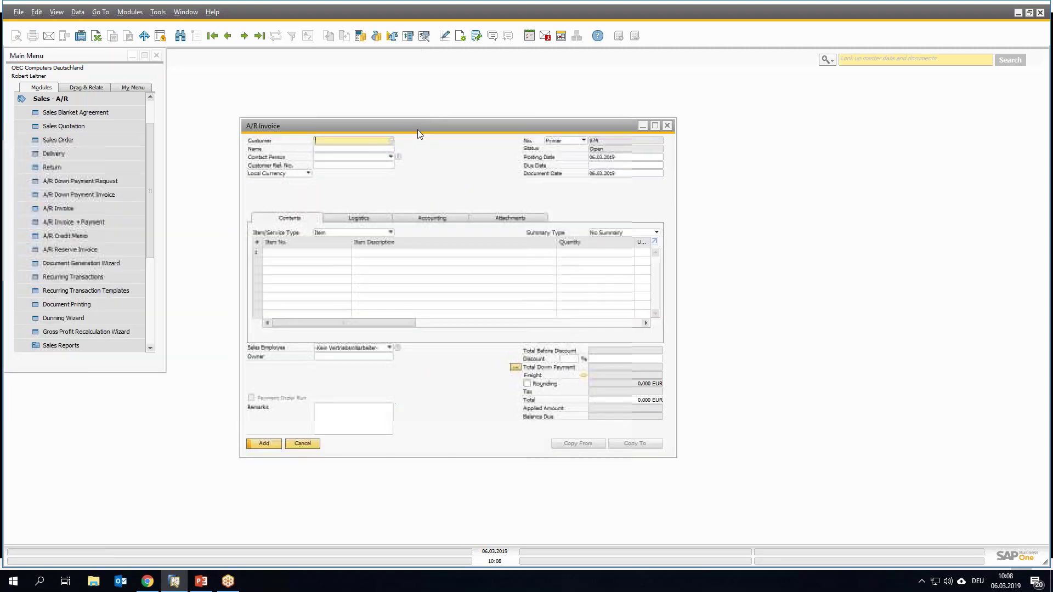
click(181, 36)
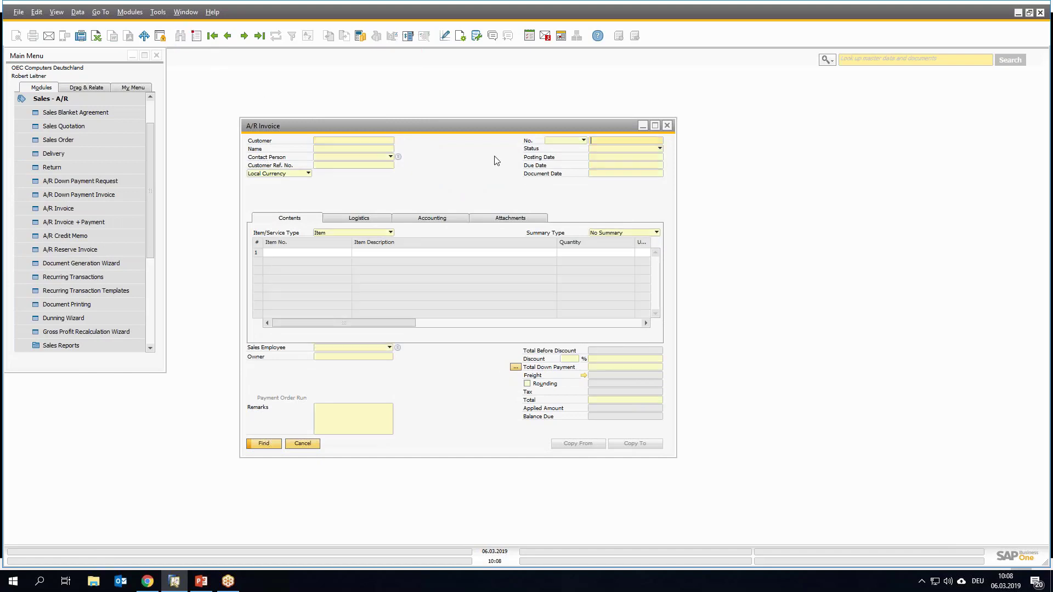
text(150)
key(Return)
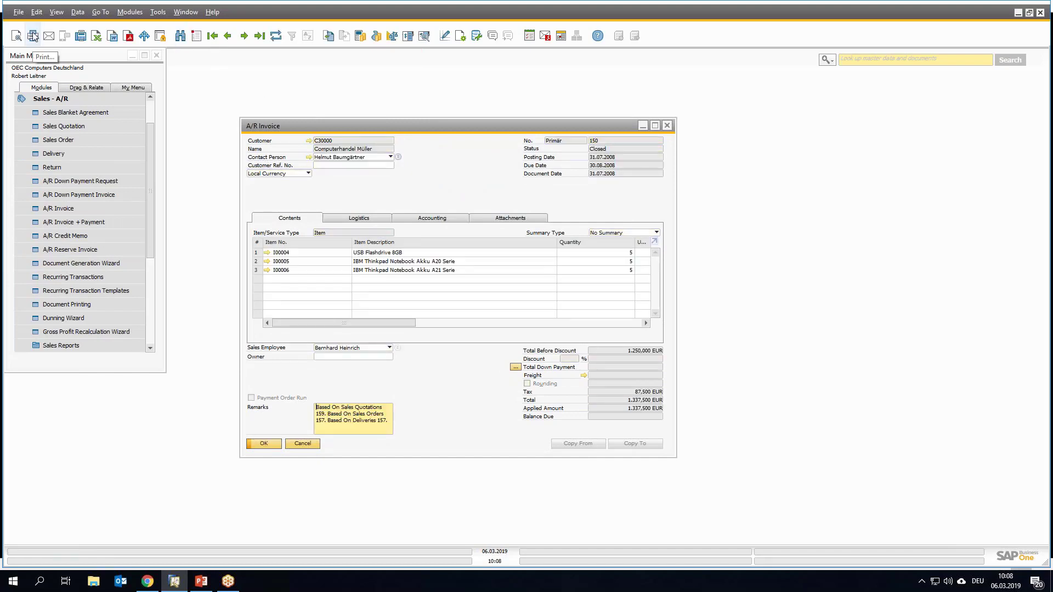
Print the invoice with the Invoice Only report, setting the print format for all selected invoices.
click(33, 36)
click(371, 339)
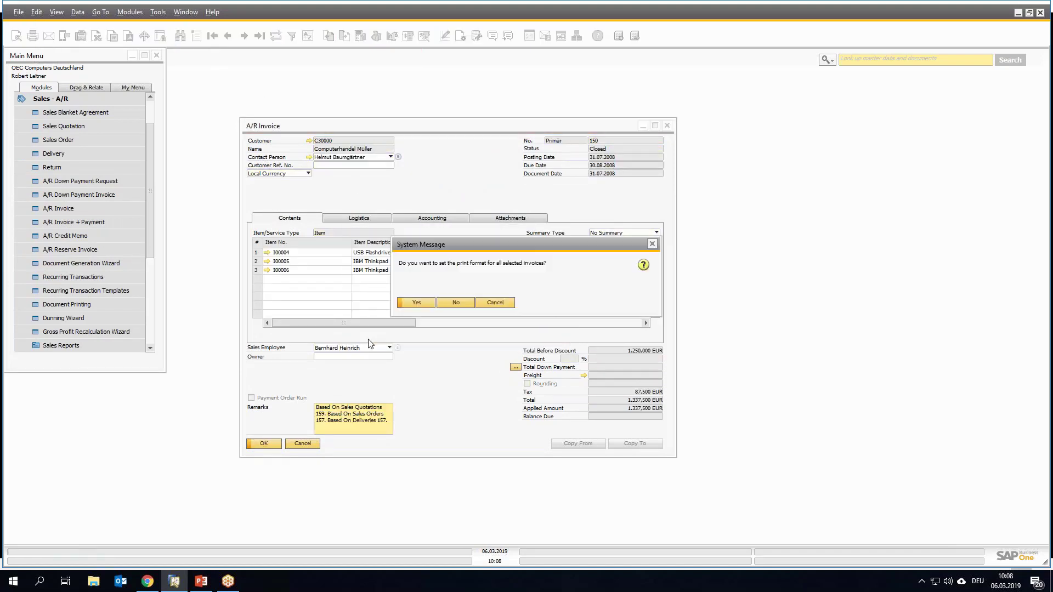
click(415, 302)
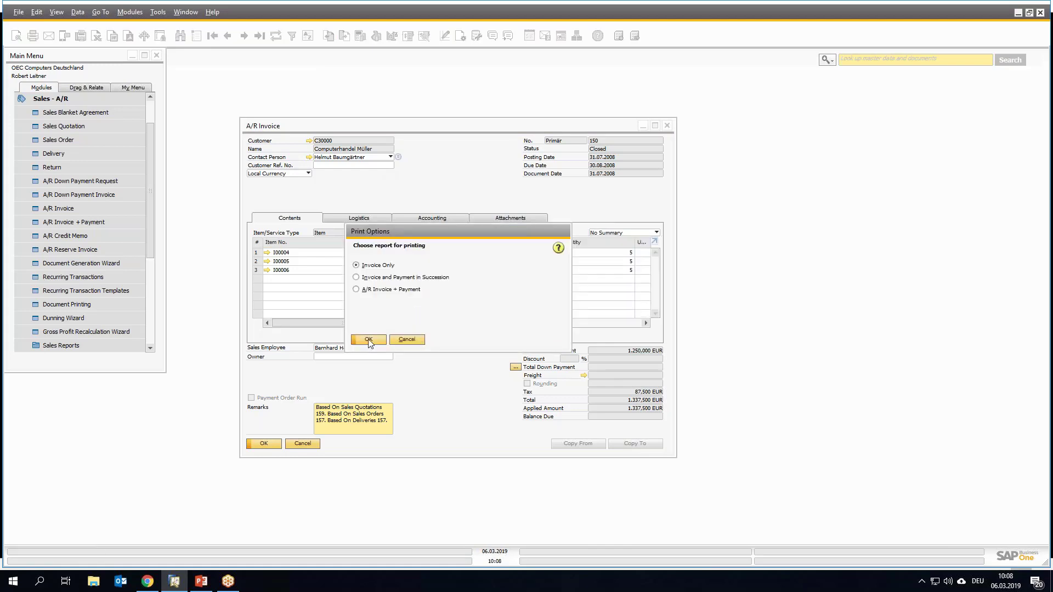
click(369, 340)
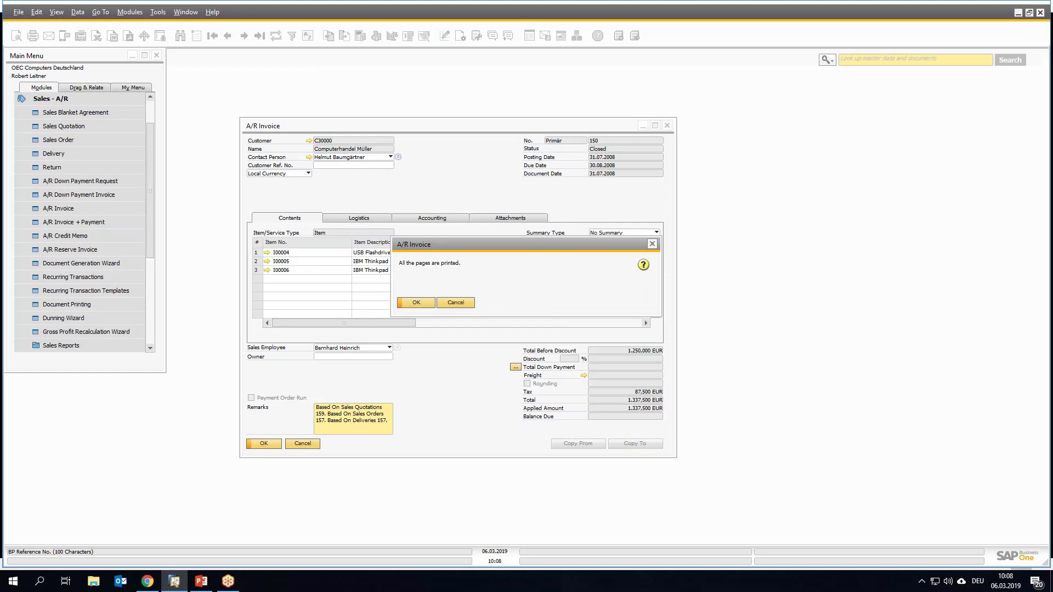
click(420, 303)
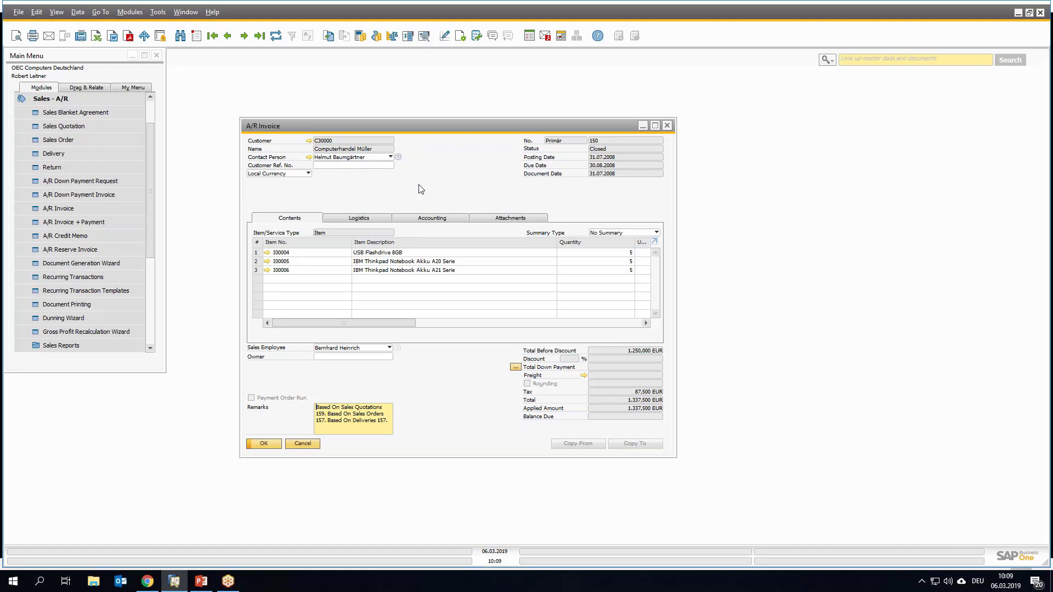
Open the invoice's CKS.DMS Archive, preview the archived printout, and arrange the archive and invoice windows beside each other.
right_click(460, 170)
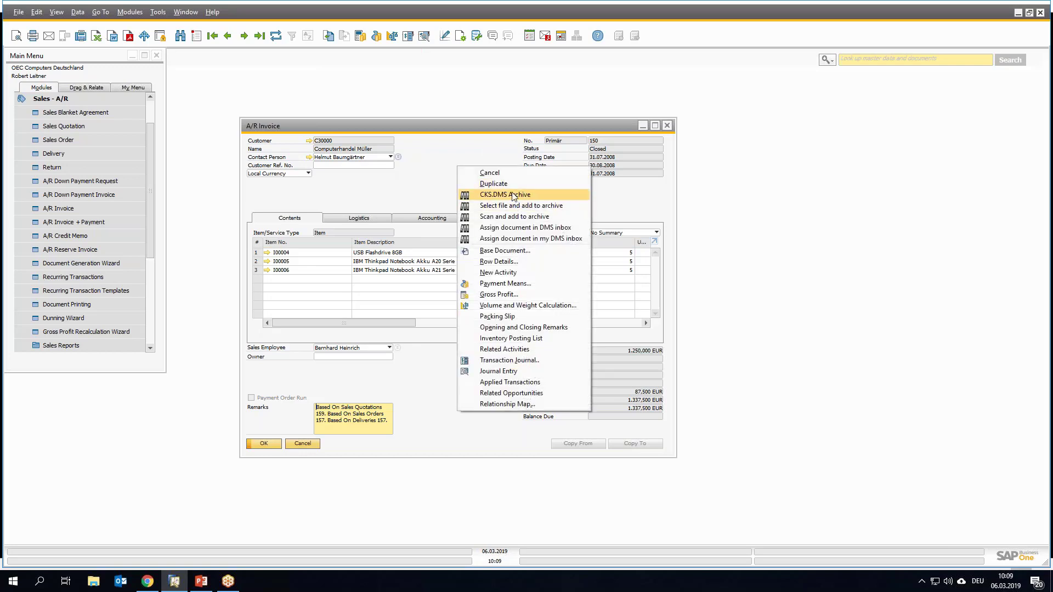
click(513, 195)
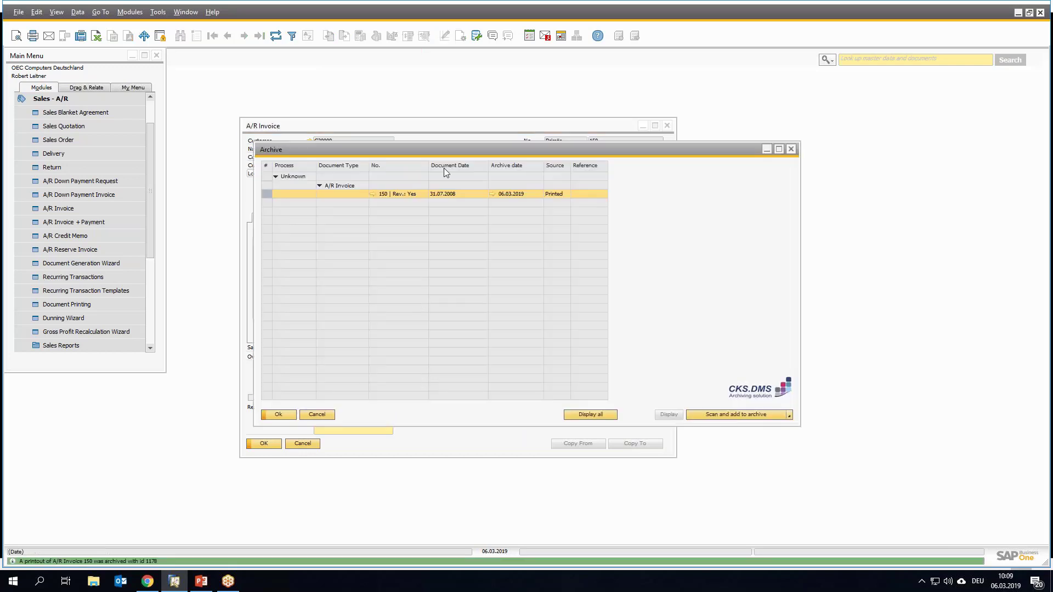
click(466, 194)
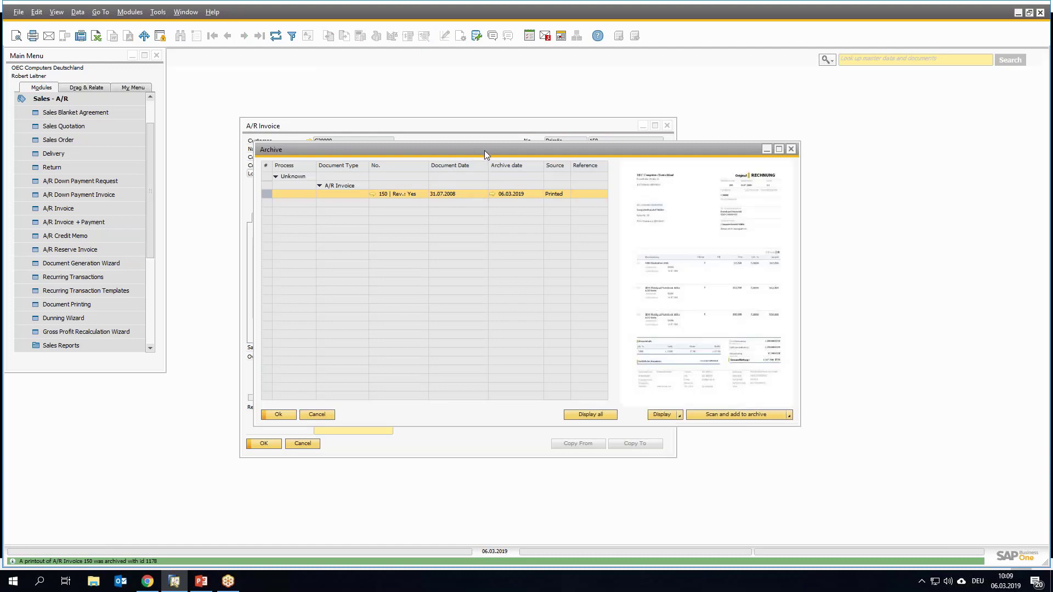
drag(485, 150, 630, 206)
drag(498, 130, 343, 87)
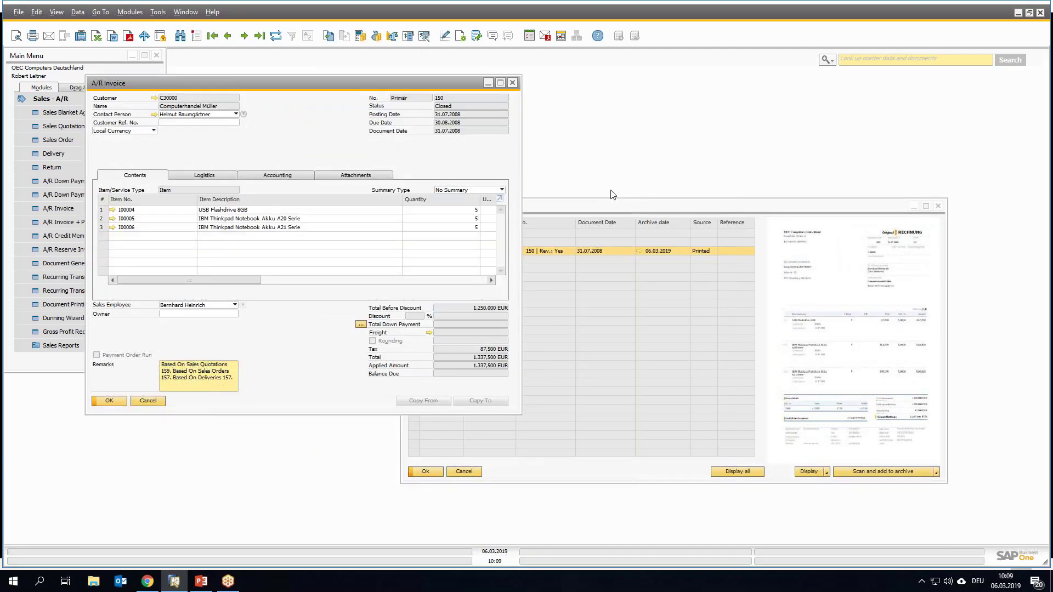
drag(617, 208, 446, 152)
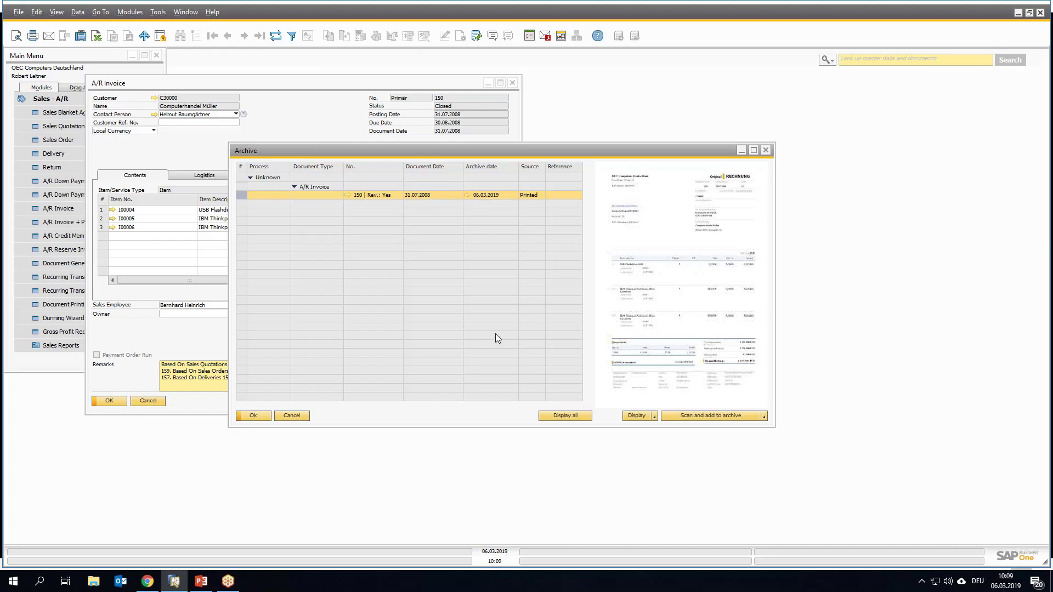
Open the revisions of the archived A/R invoice and examine the full catchphrases text, including the word "Straße".
click(467, 195)
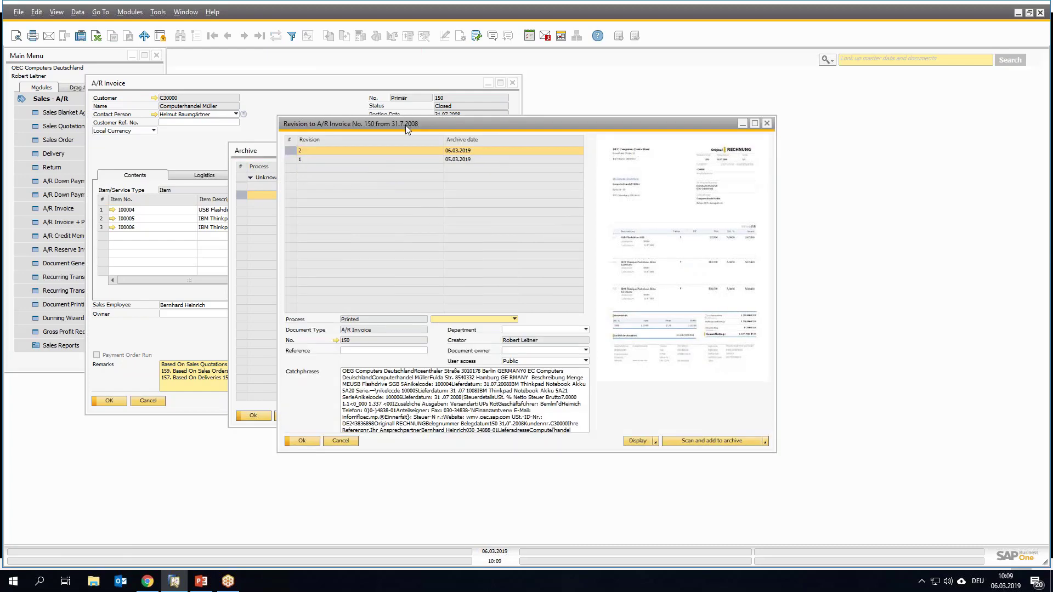
drag(405, 114, 506, 225)
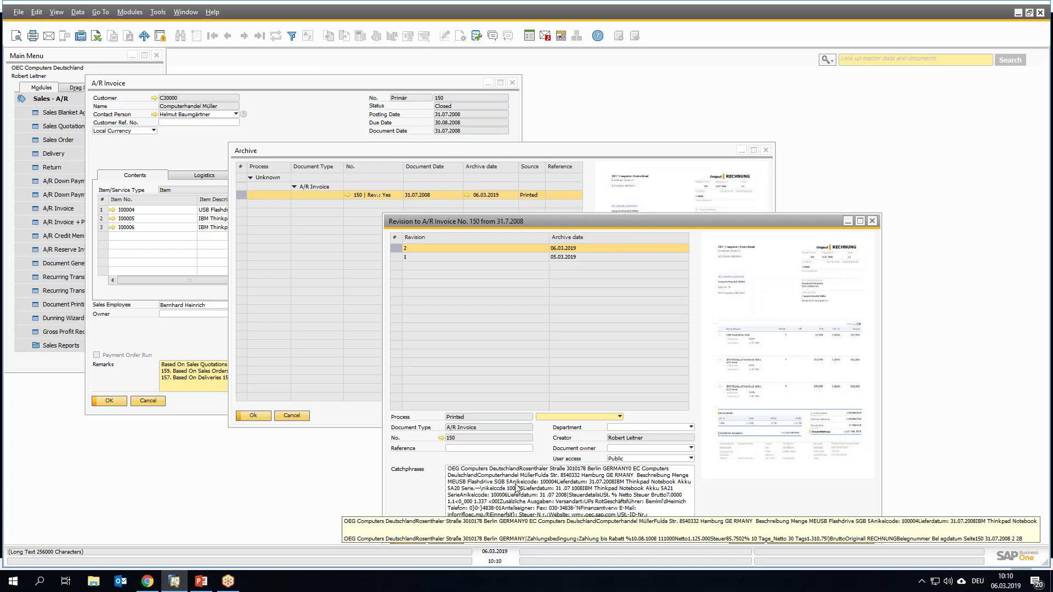
double_click(514, 508)
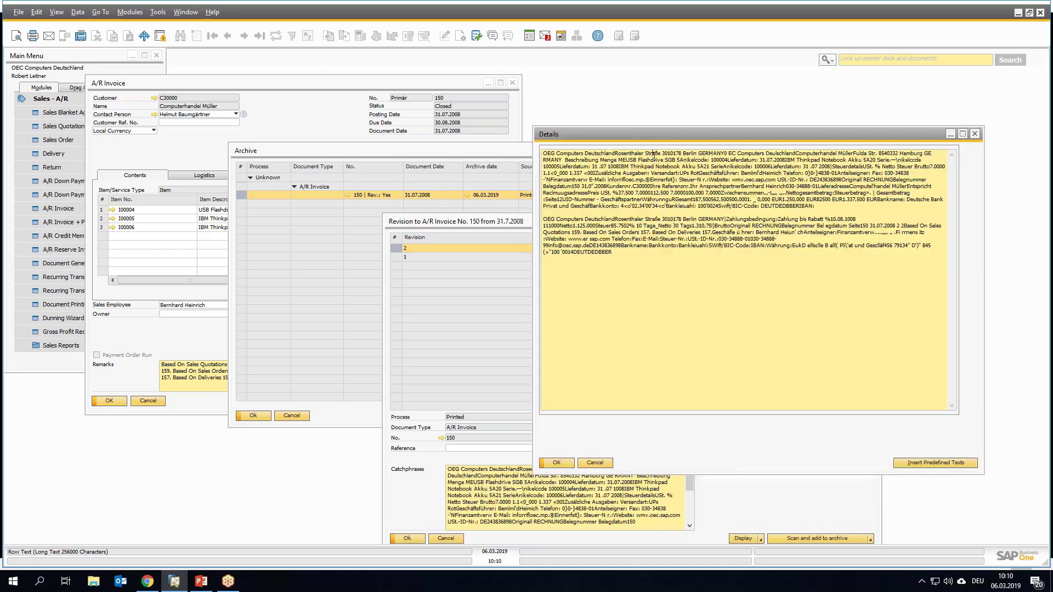
double_click(653, 153)
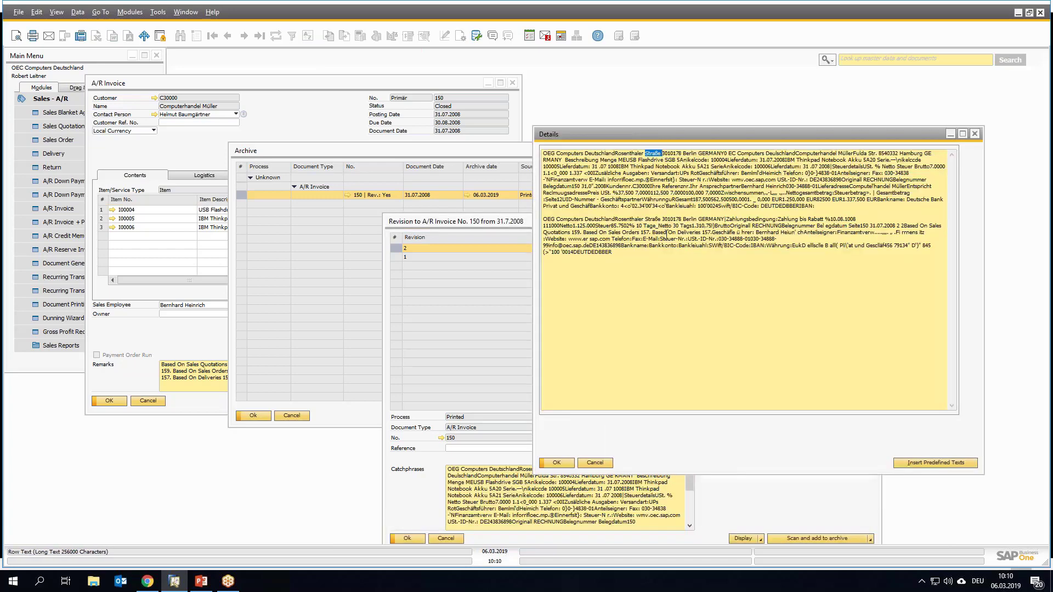
click(595, 463)
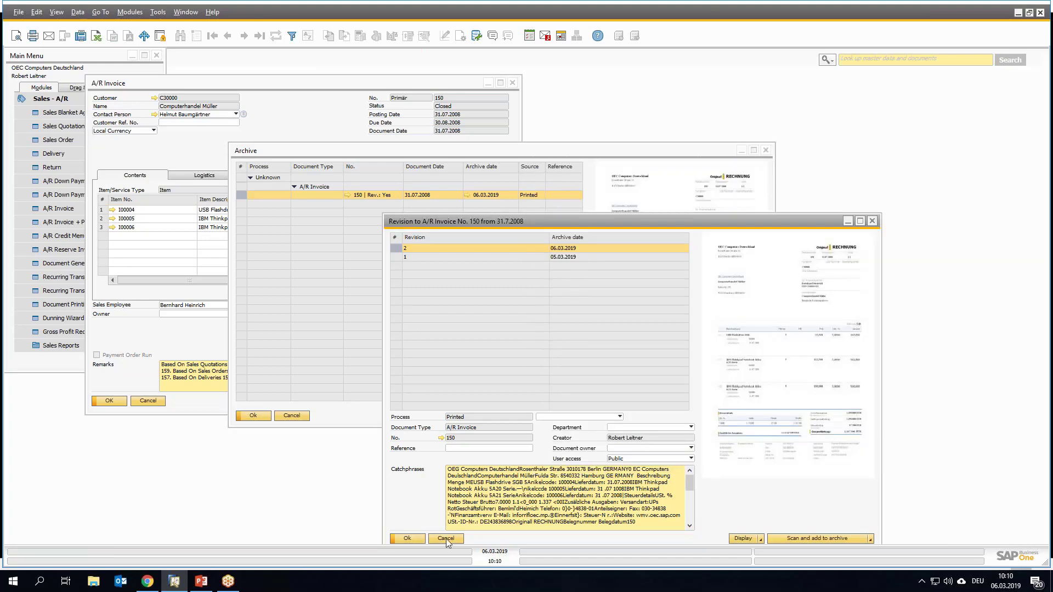
Close the revision, archive and invoice windows and collapse the Sales - A/R module.
click(446, 539)
click(291, 415)
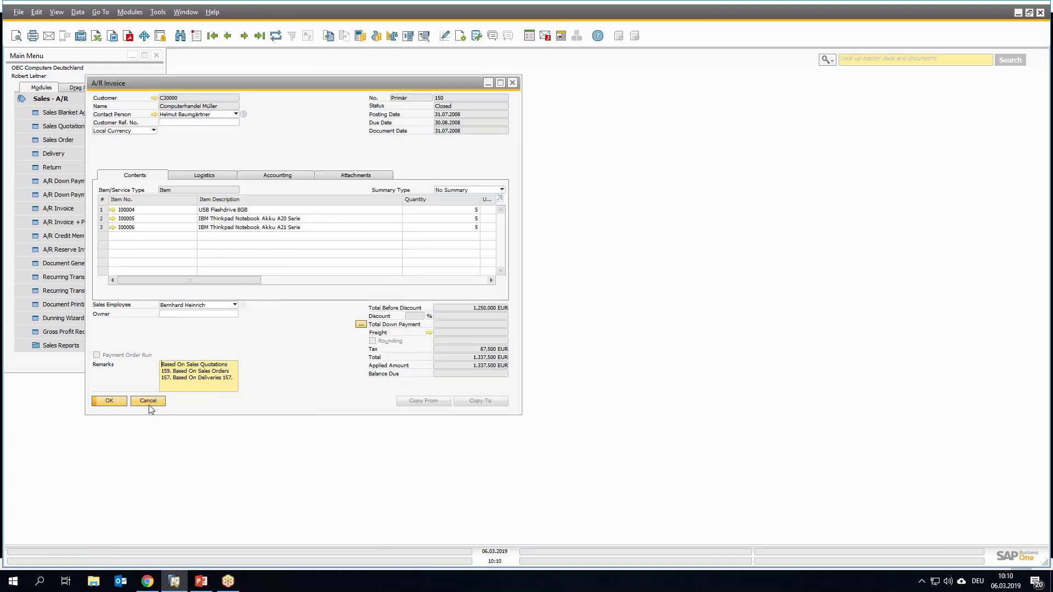
click(148, 401)
click(68, 100)
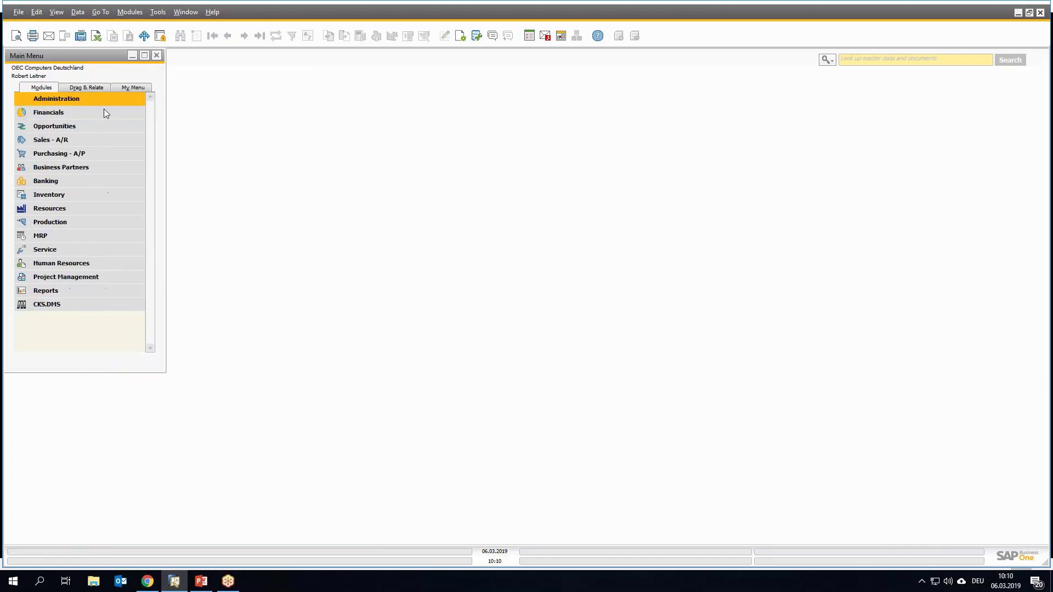
Search the master data and documents for "Straße".
click(862, 62)
text(Straße)
key(Return)
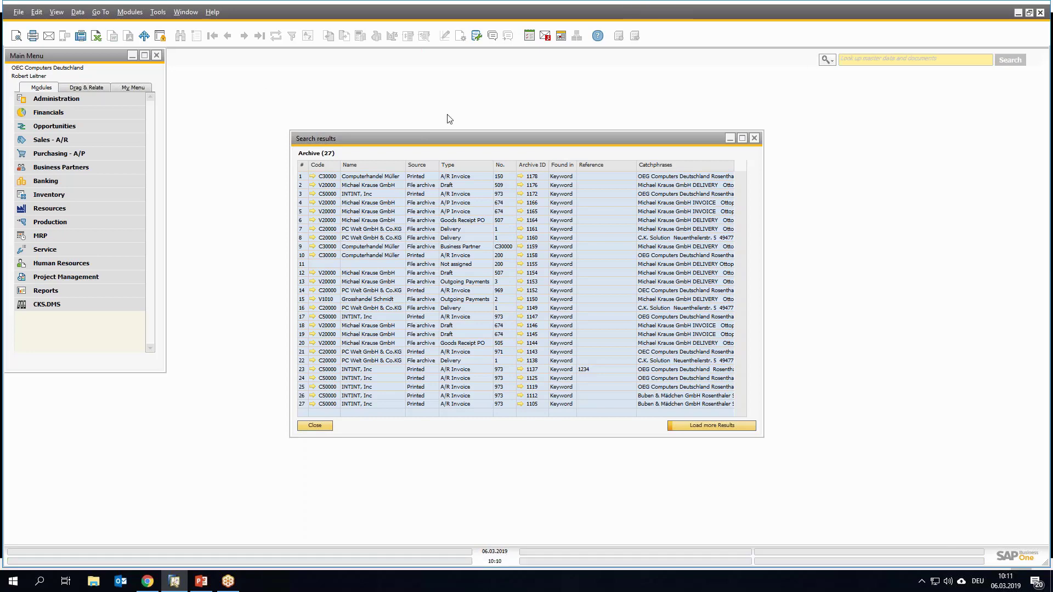
Open the archived A/R invoice 150 from the search results and follow its links to the invoice and the customer's master data.
click(520, 177)
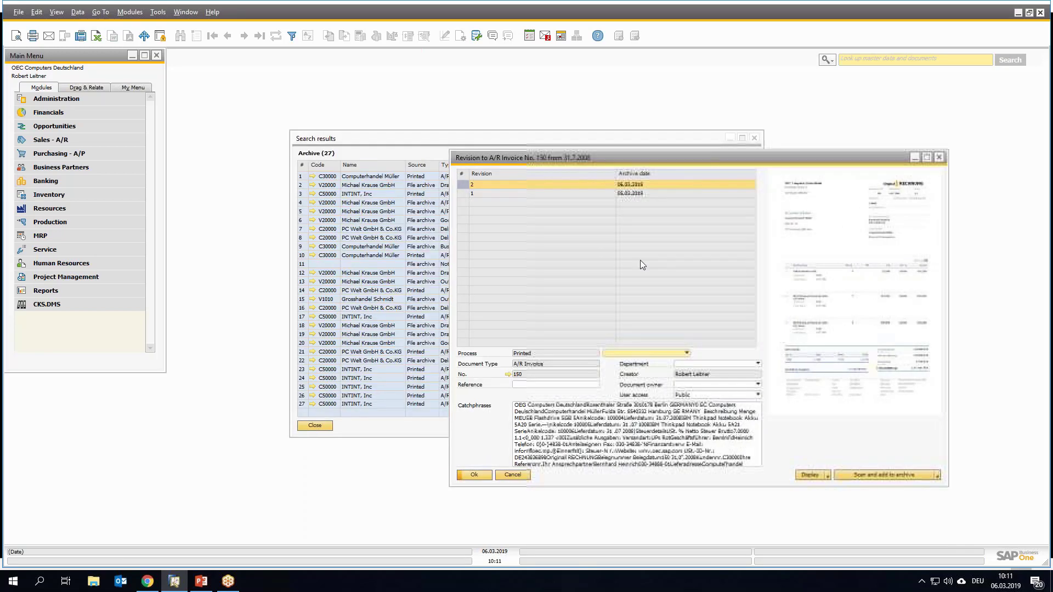
click(508, 375)
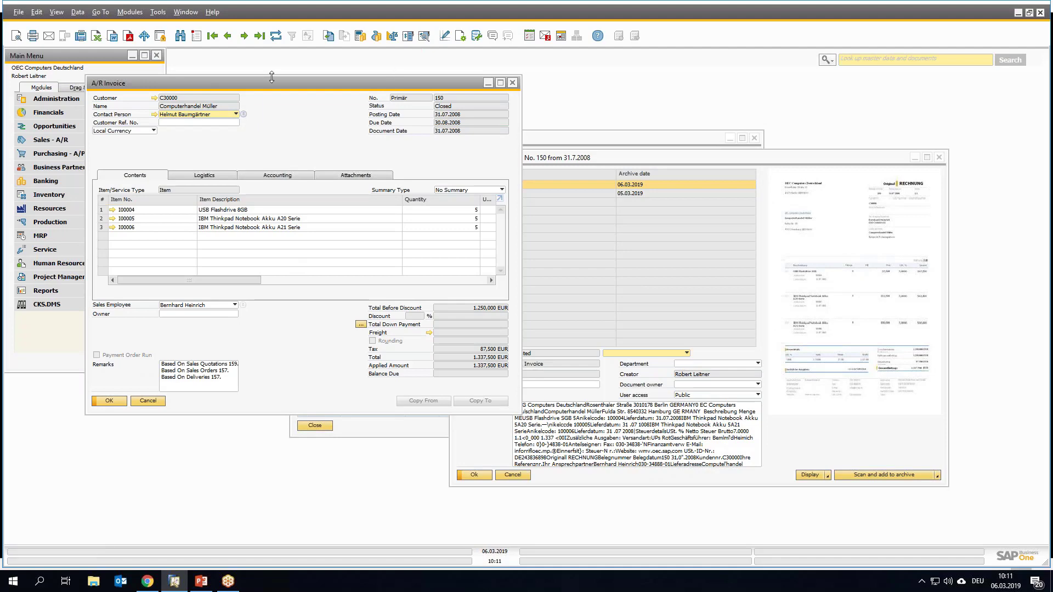
click(154, 98)
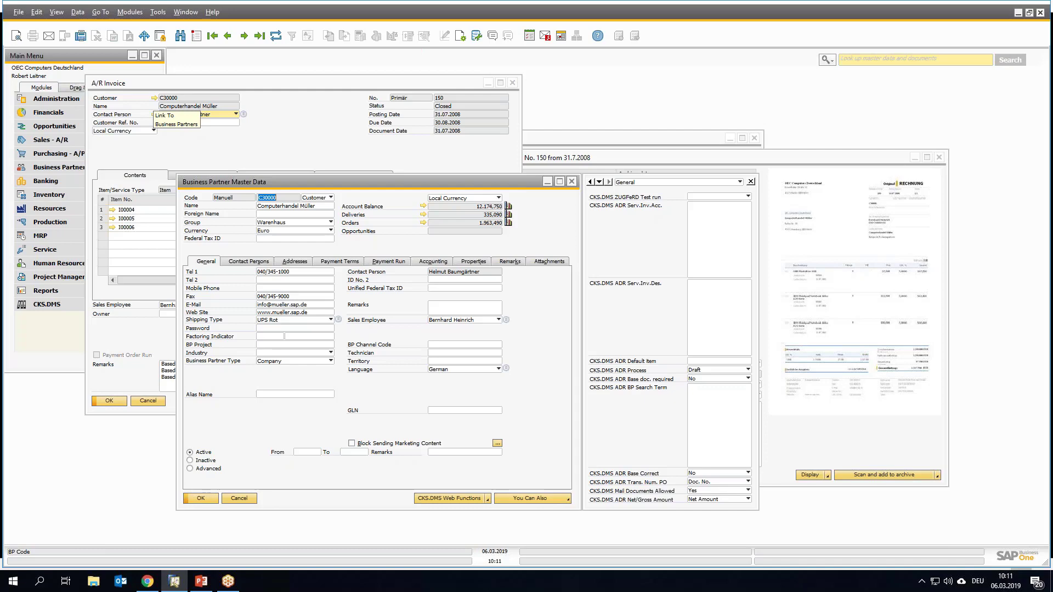
Close the invoice, revision and search results windows, keeping the Business Partner Master Data window open and moving it higher.
click(512, 84)
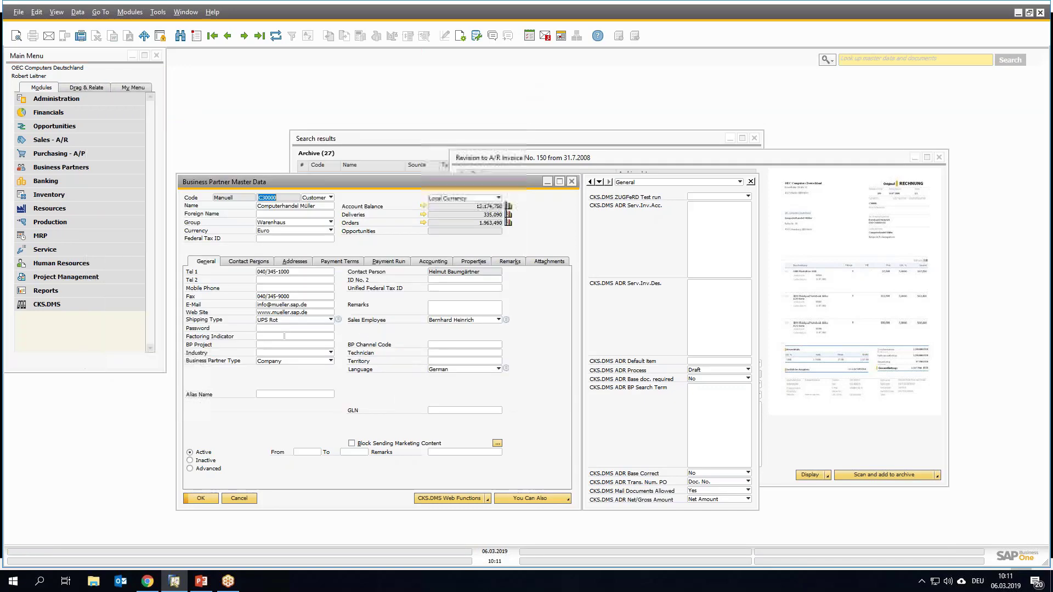
click(939, 158)
click(754, 138)
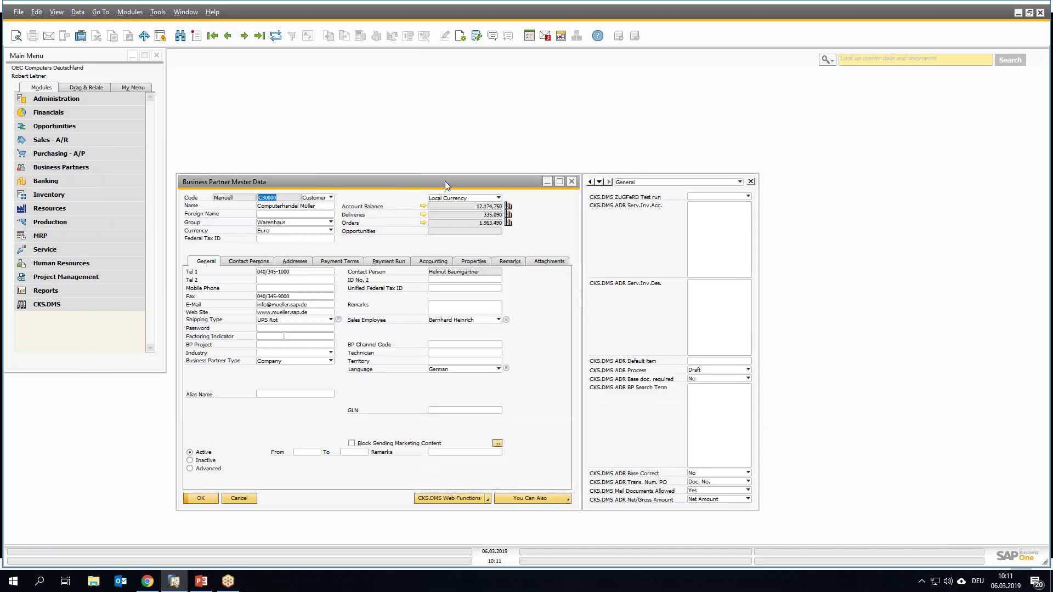
drag(445, 181, 464, 104)
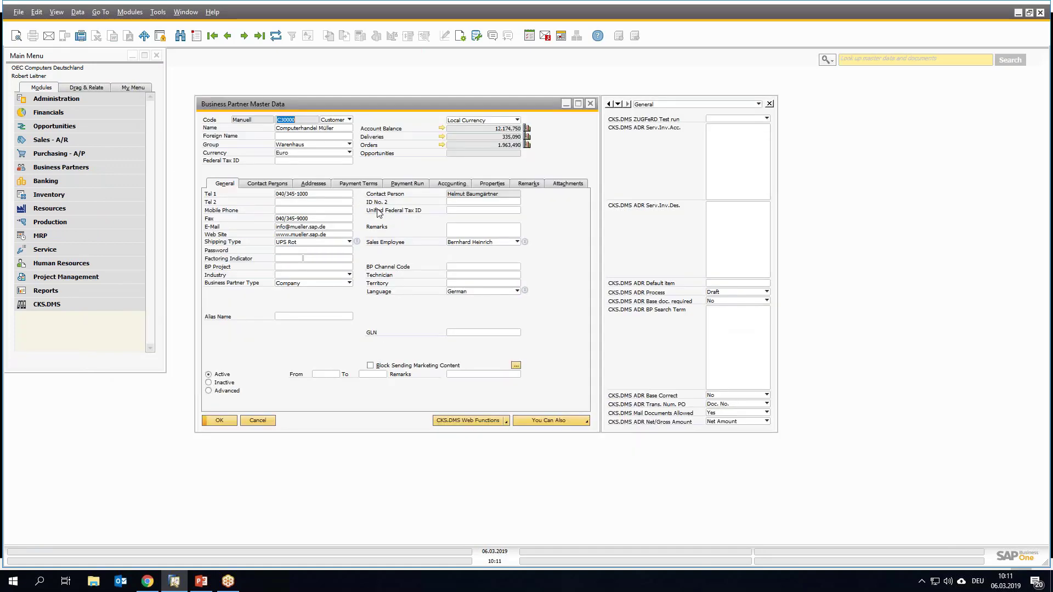
Open the customer's CKS.DMS Archive, preview the file archived under Business Partner, and close the archive and master data.
right_click(376, 173)
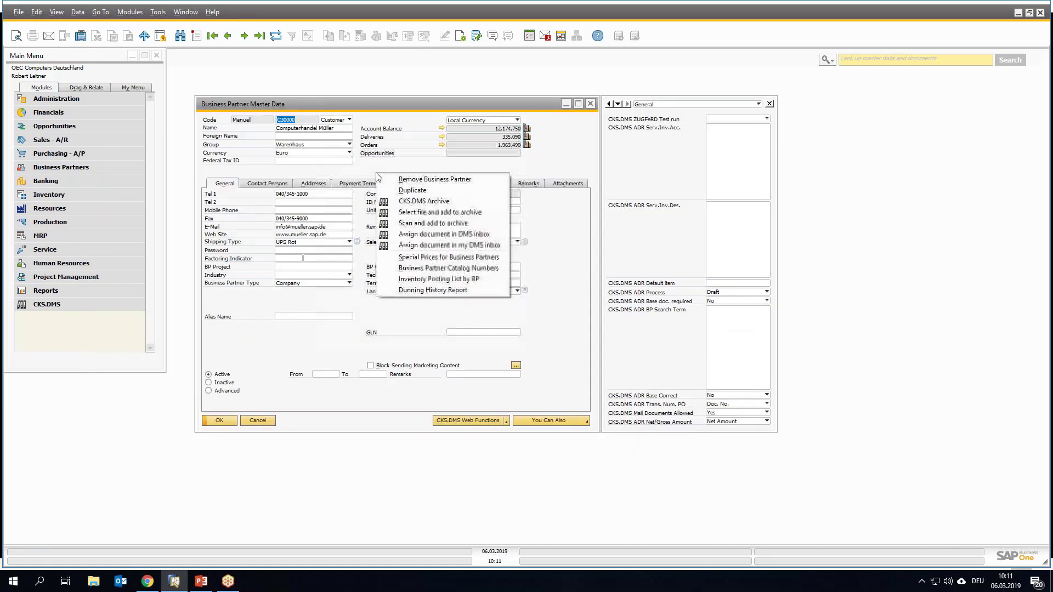
click(423, 201)
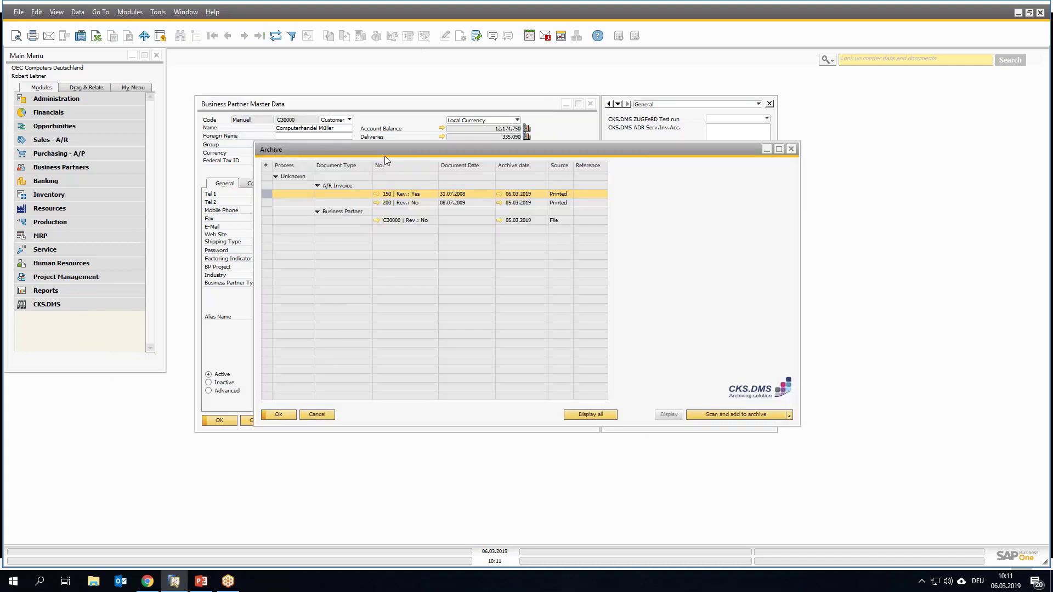
drag(384, 156, 486, 197)
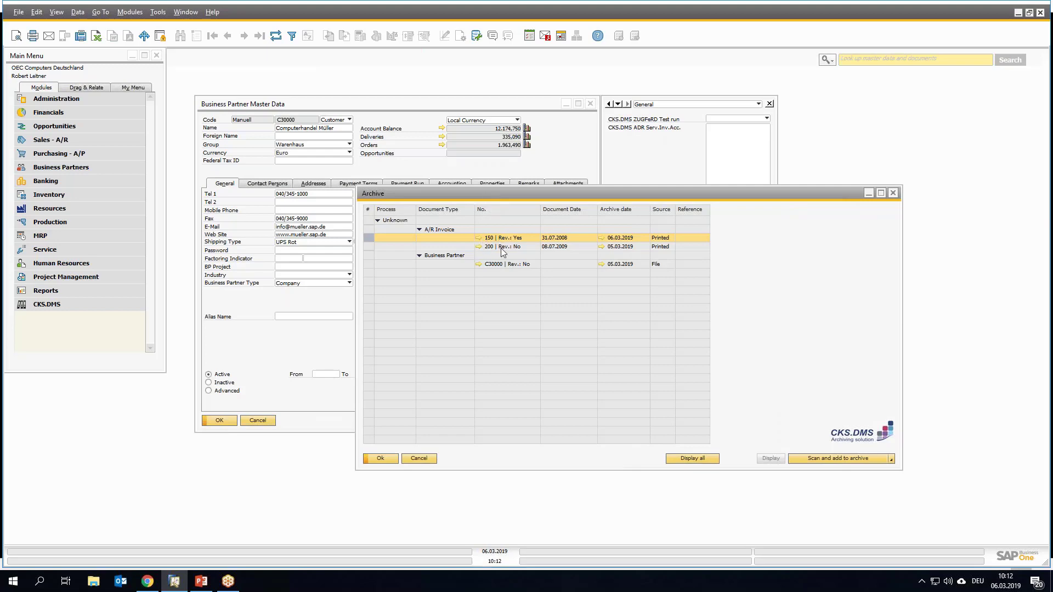
click(505, 267)
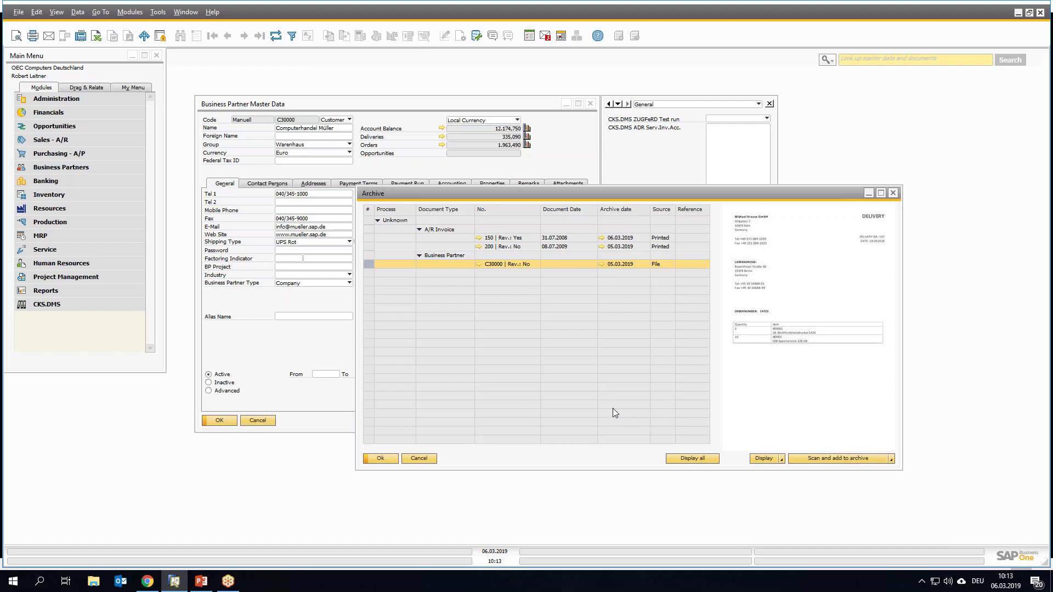
click(420, 459)
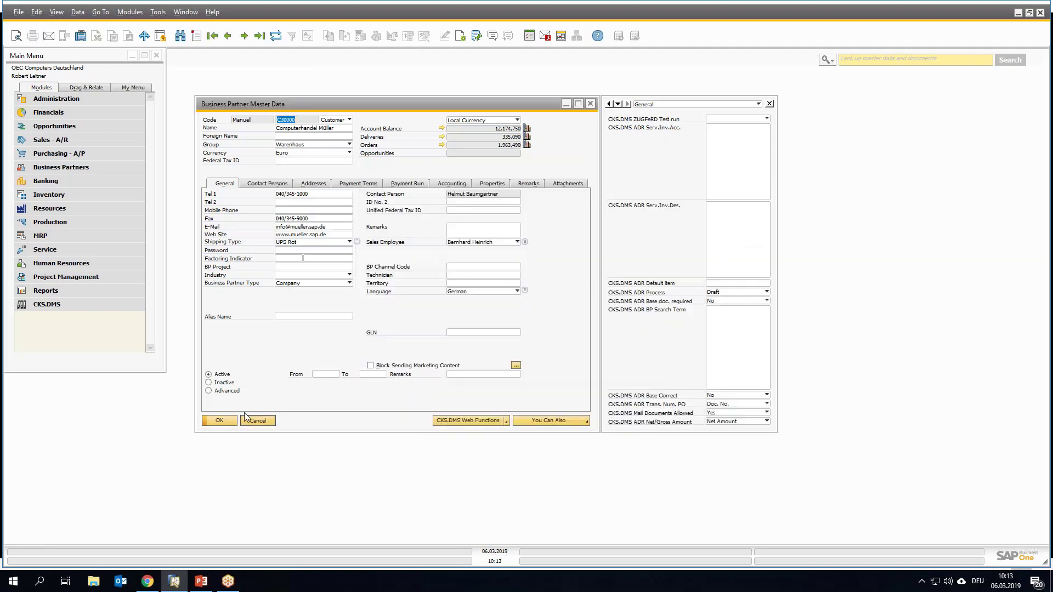
click(251, 419)
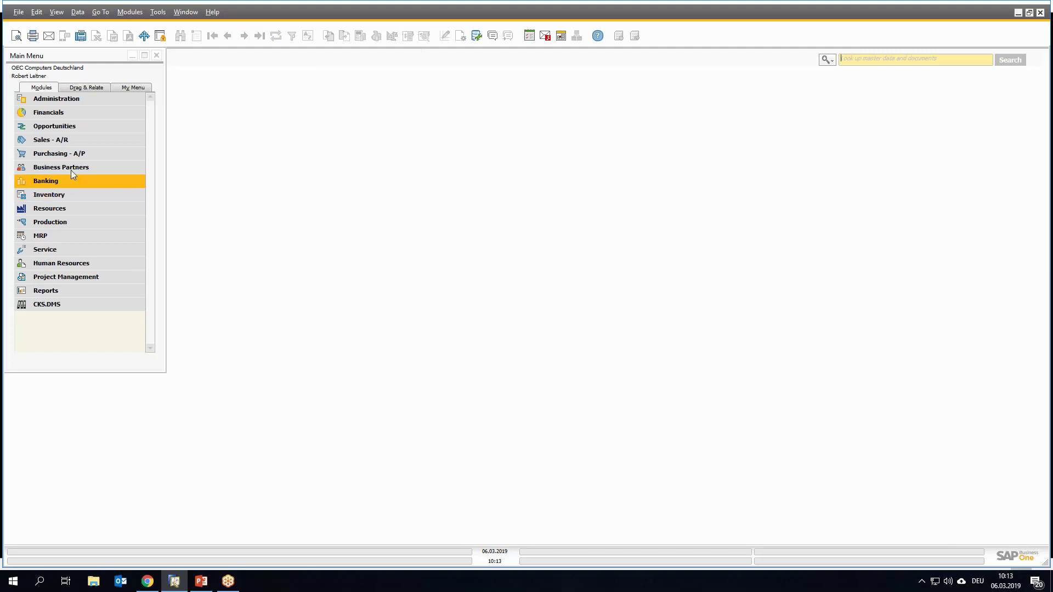
Open the Delivery form in Sales - A/R and display the first delivery record.
click(59, 139)
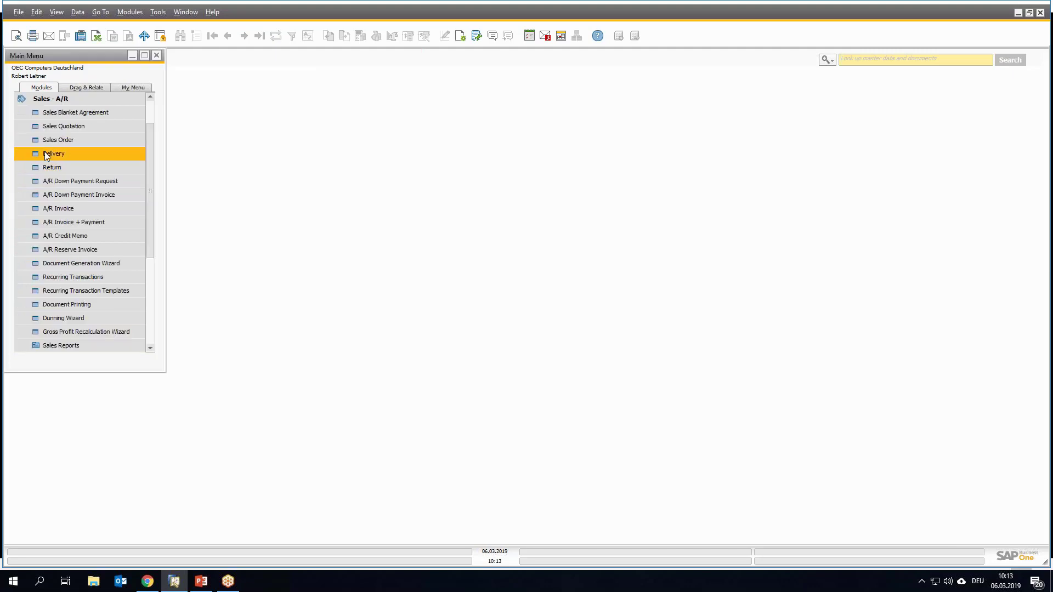
click(45, 153)
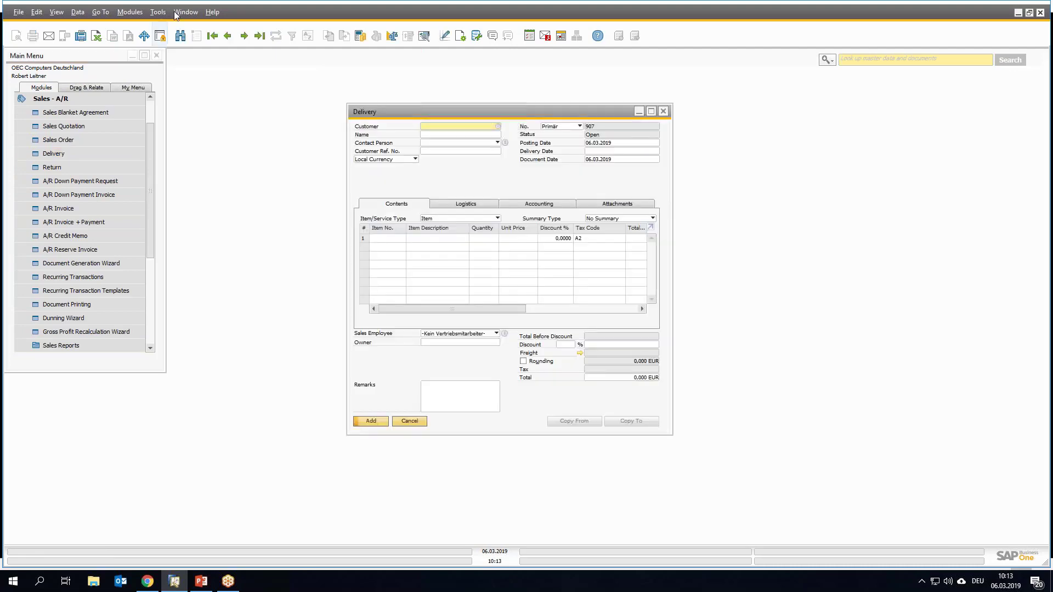
click(211, 37)
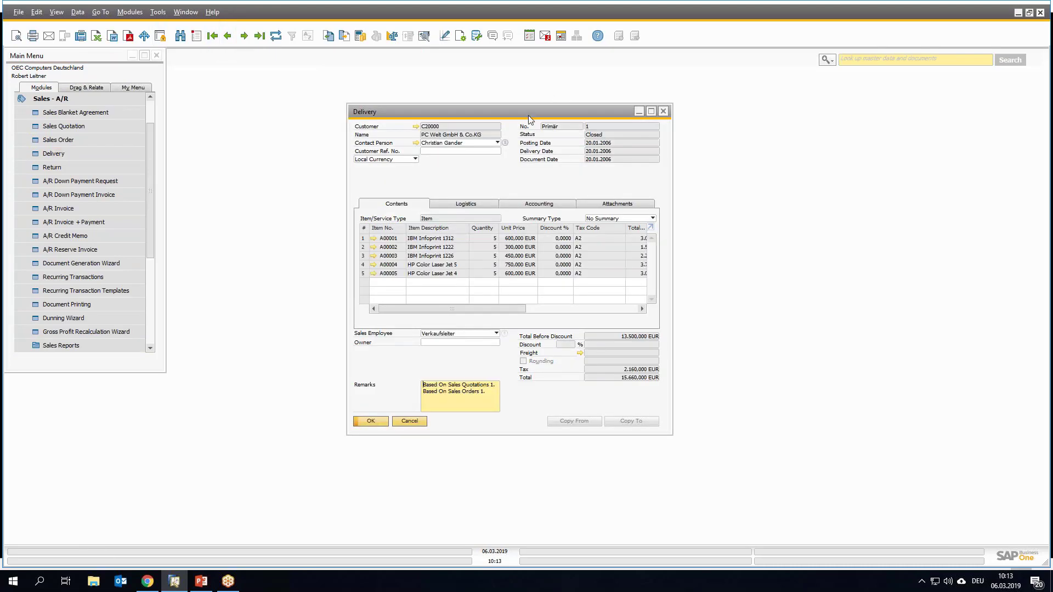
Preview the delivery's printed delivery note beside the form, look through both pages and close the preview.
click(16, 36)
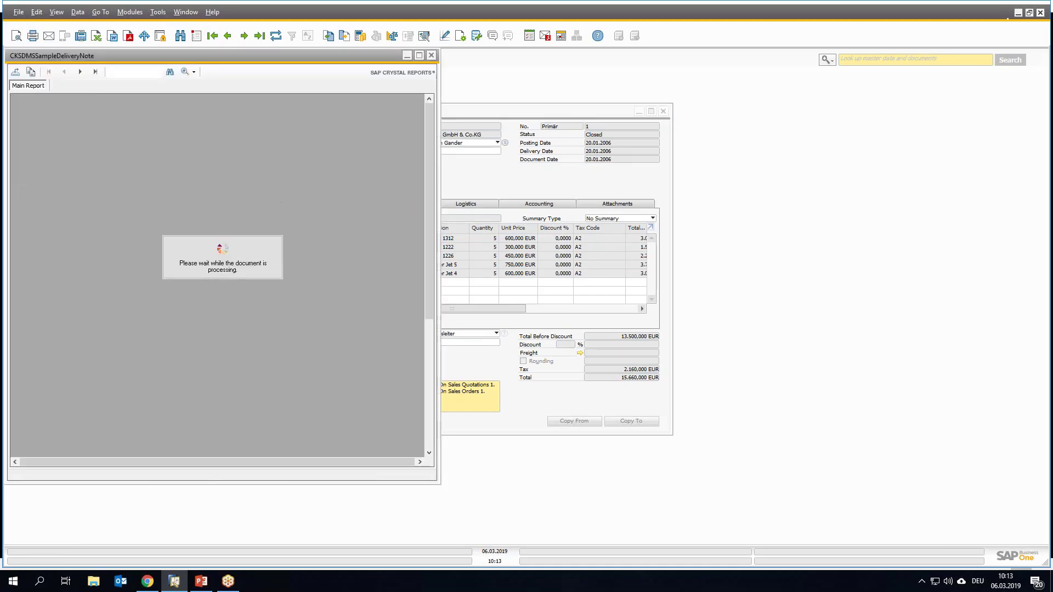
drag(521, 109, 730, 117)
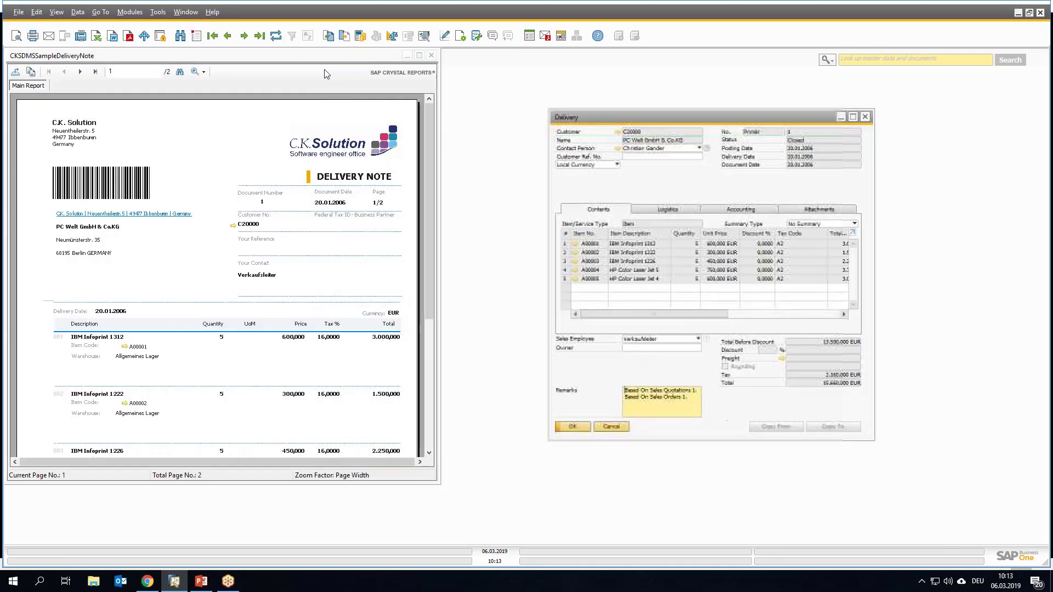
click(323, 59)
drag(324, 58, 385, 69)
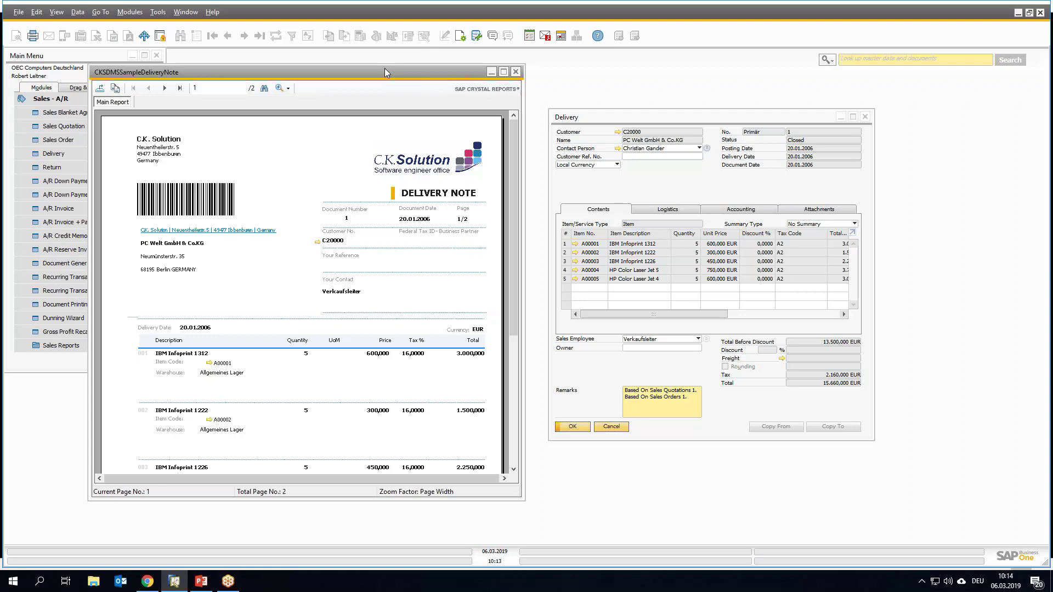
scroll(301, 235, down, 4)
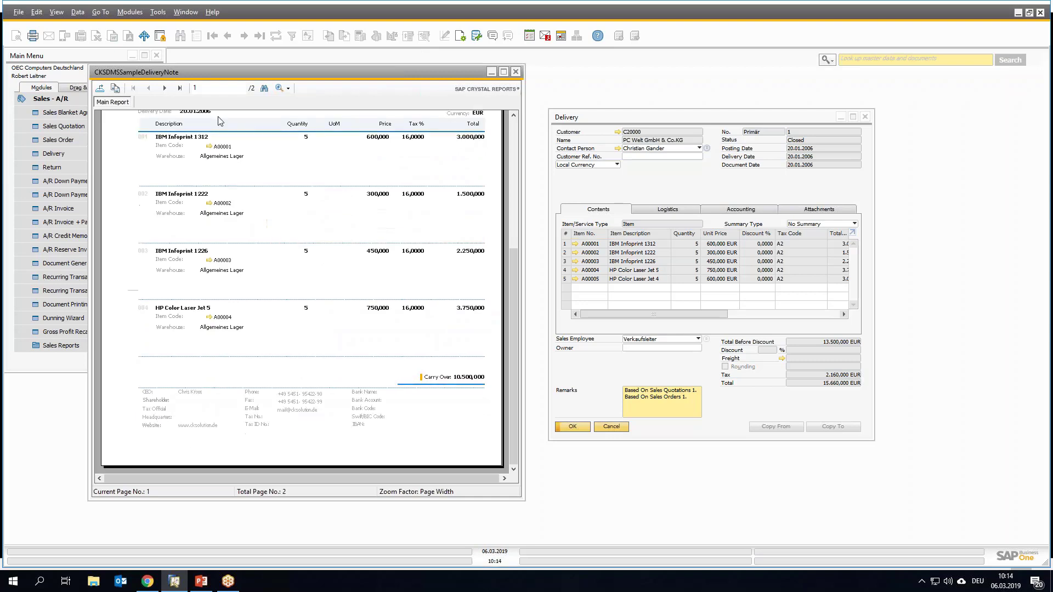
click(174, 89)
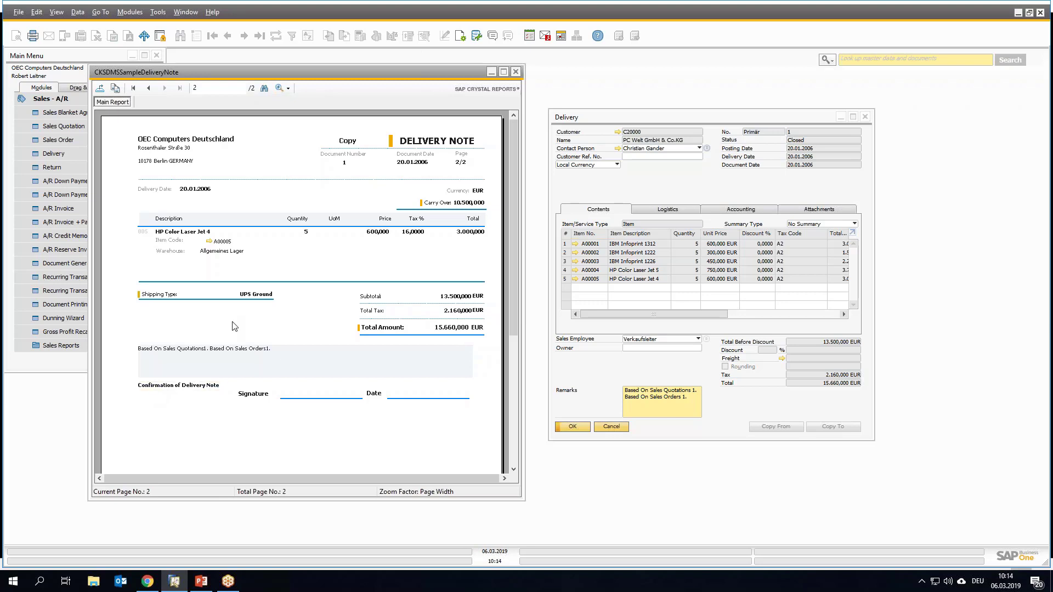
click(516, 72)
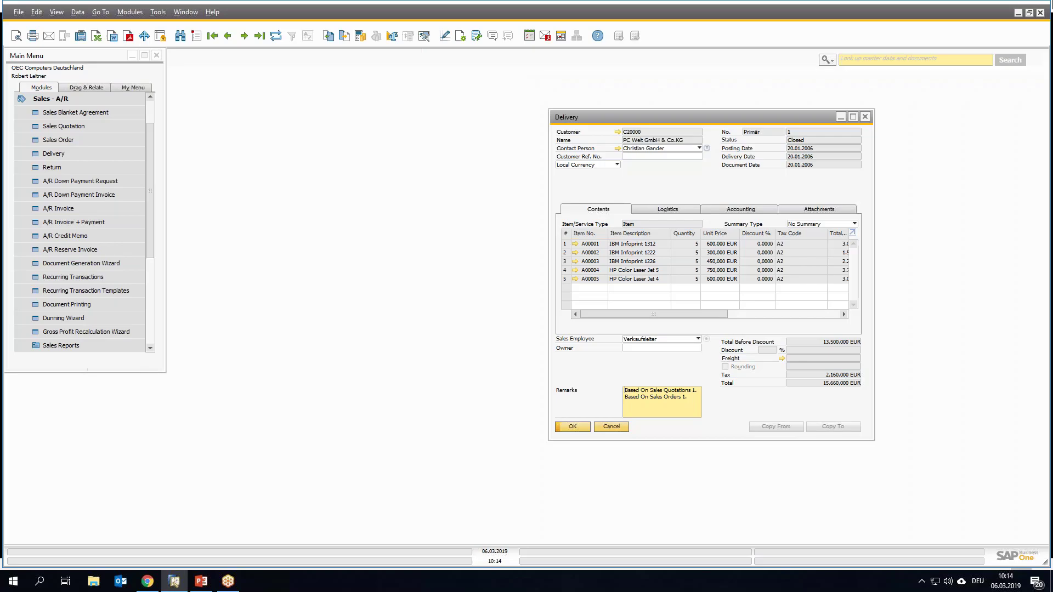
Minimize the open programs, open DeliveryNoteSigned.pdf from the desktop's Webinar folder, examine the signature on page 2 and close the file.
click(1018, 12)
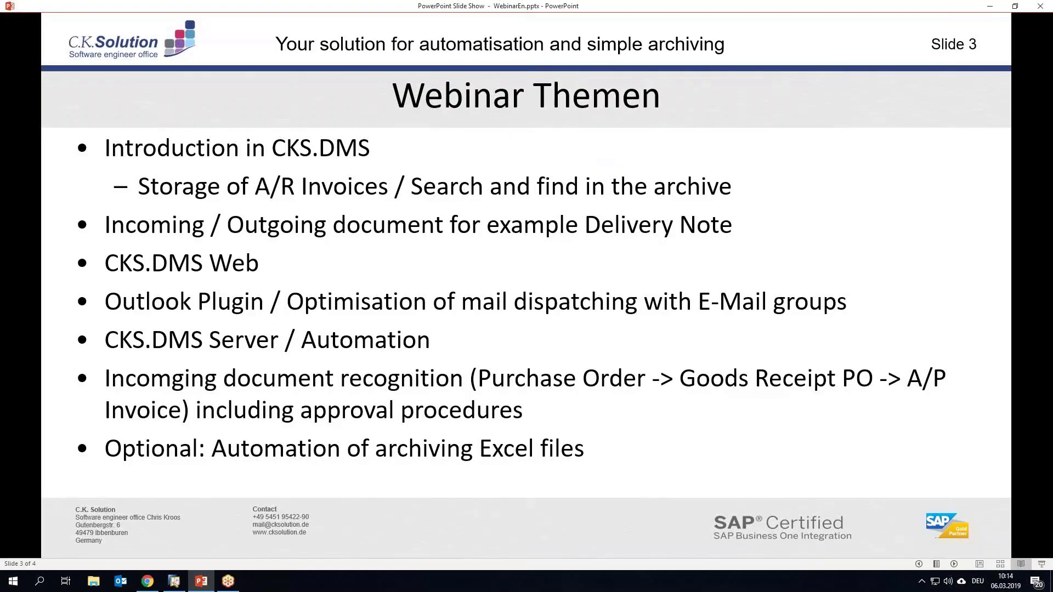
click(990, 6)
double_click(22, 186)
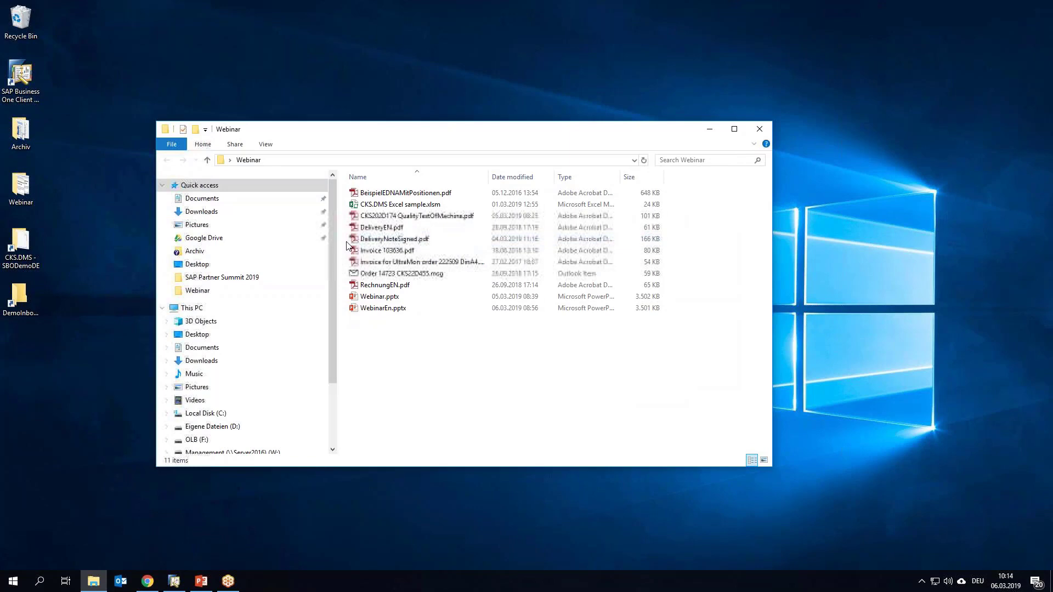
double_click(390, 239)
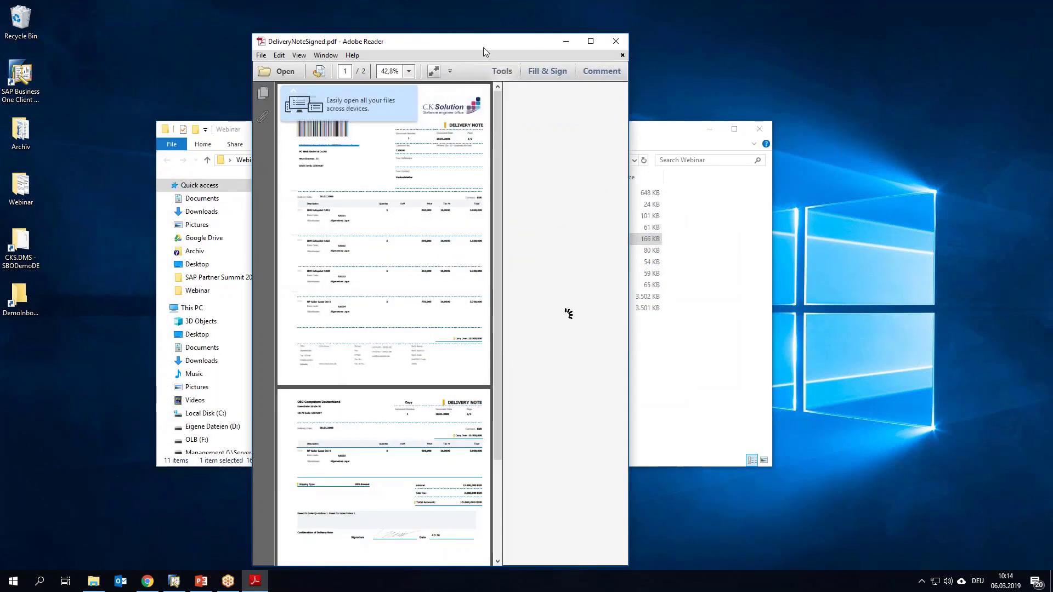
scroll(900, 269, down, 10)
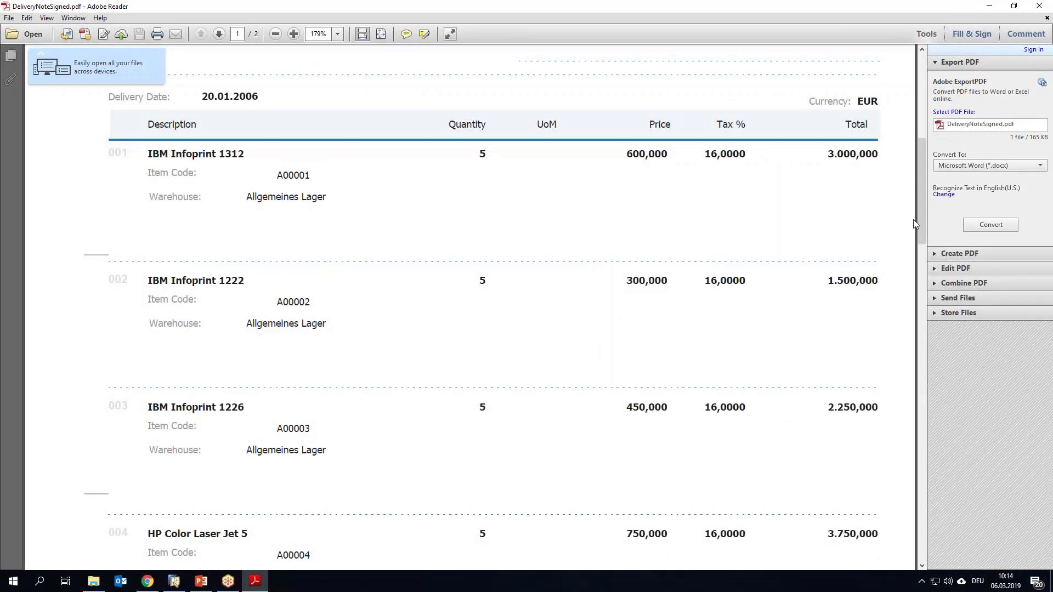
drag(923, 281, 910, 440)
scroll(907, 486, down, 3)
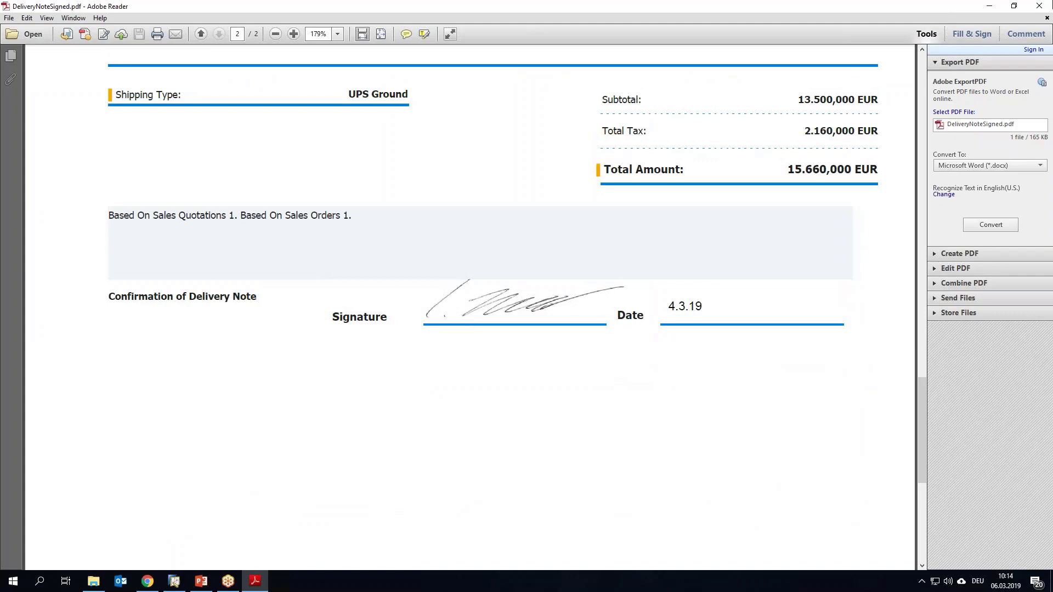
click(1039, 6)
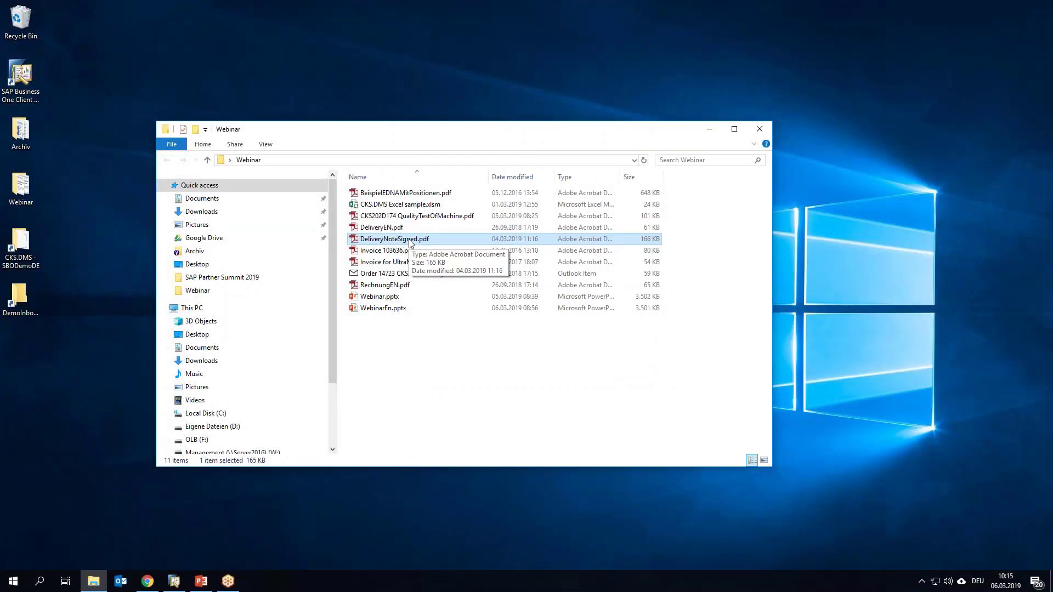
Open the CKS.DMS - SBODemoDE desktop folder beside the Webinar folder and put DeliveryNoteSigned.pdf into it for archiving.
double_click(20, 241)
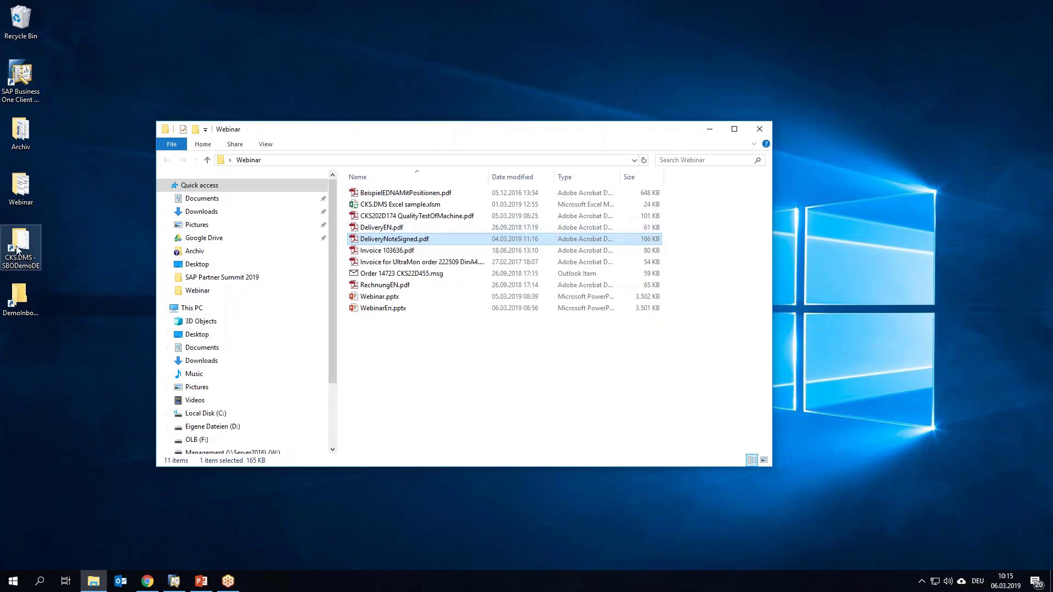
drag(377, 151, 275, 131)
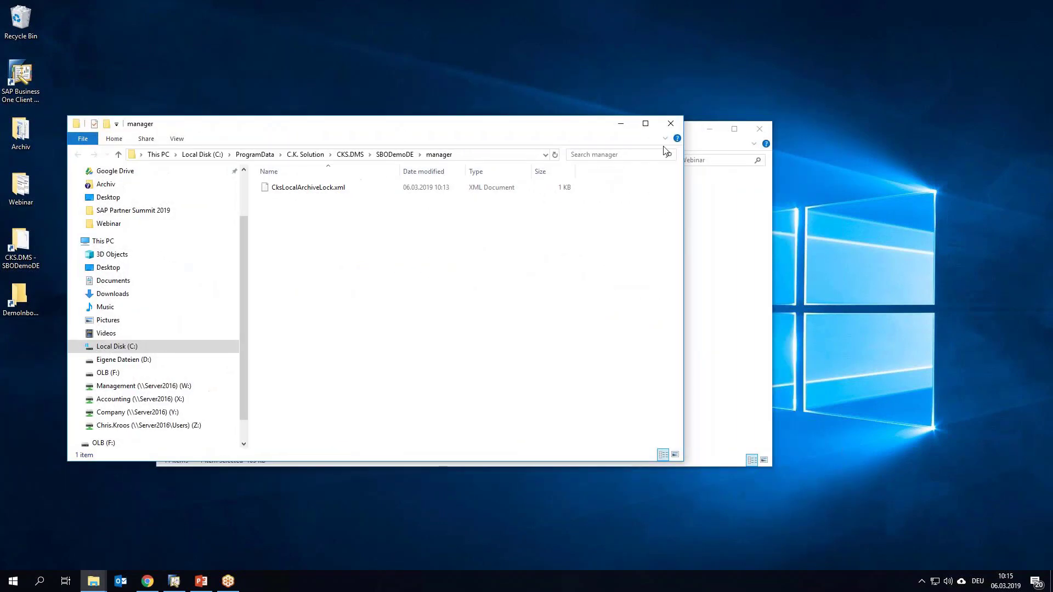
click(684, 142)
drag(683, 139, 936, 128)
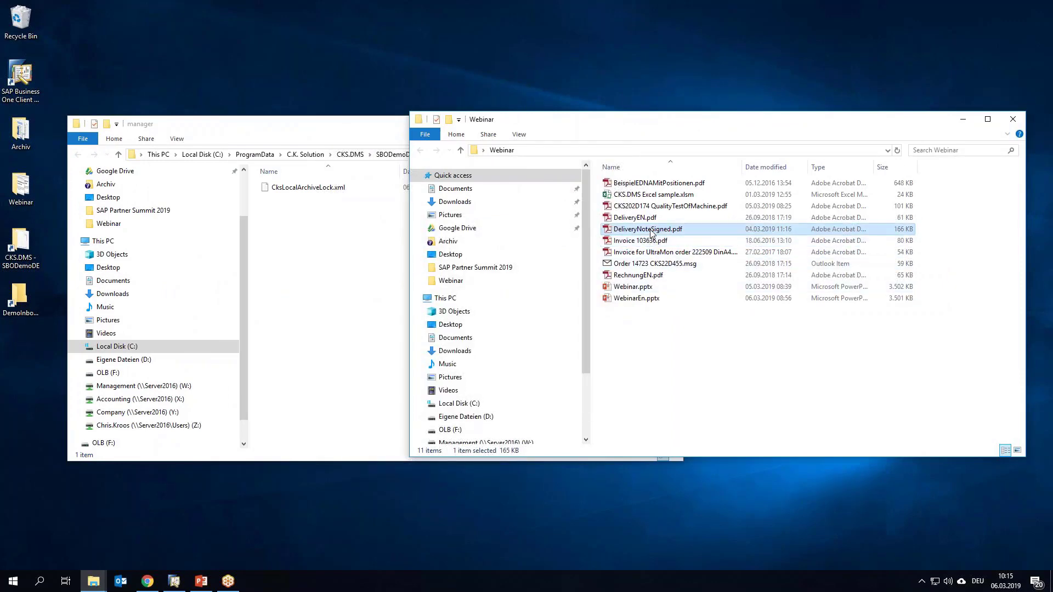
drag(651, 231, 325, 248)
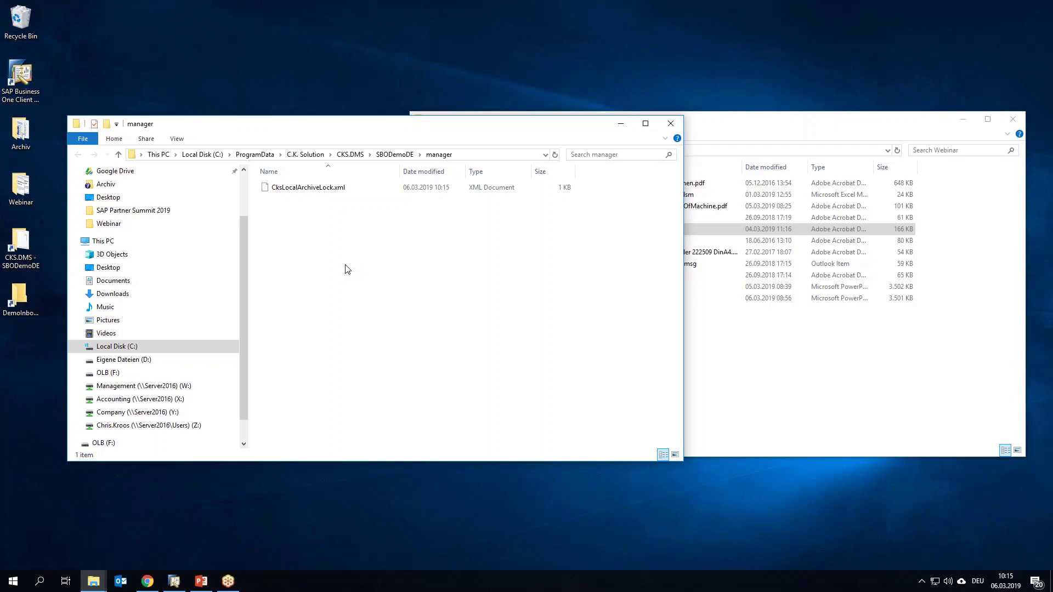
Reopen DeliveryNoteSigned.pdf from the Webinar folder to examine the first page with the barcode, and close it.
click(792, 386)
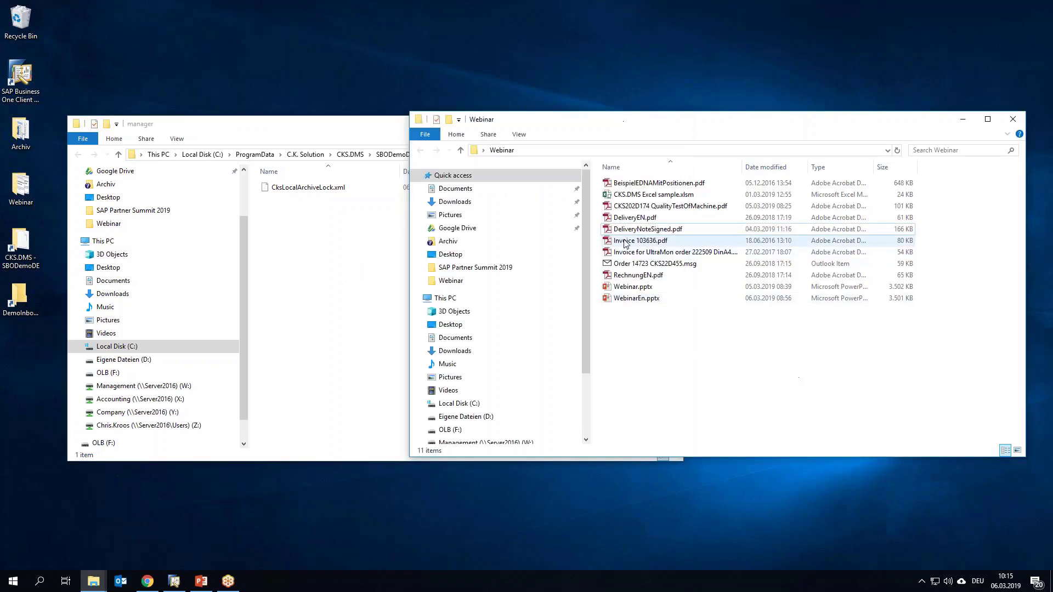
double_click(624, 232)
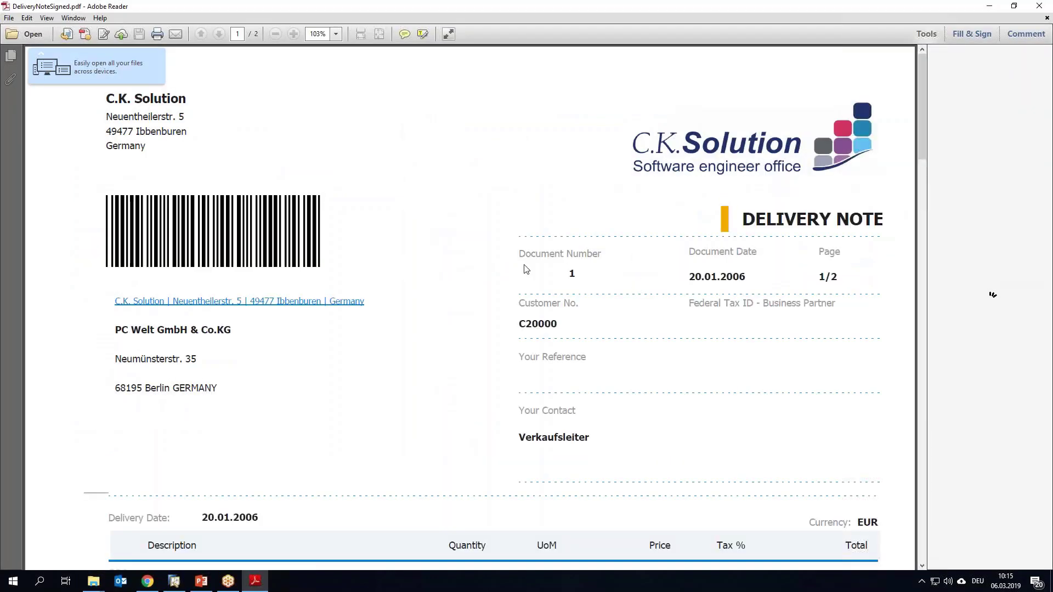
click(1038, 6)
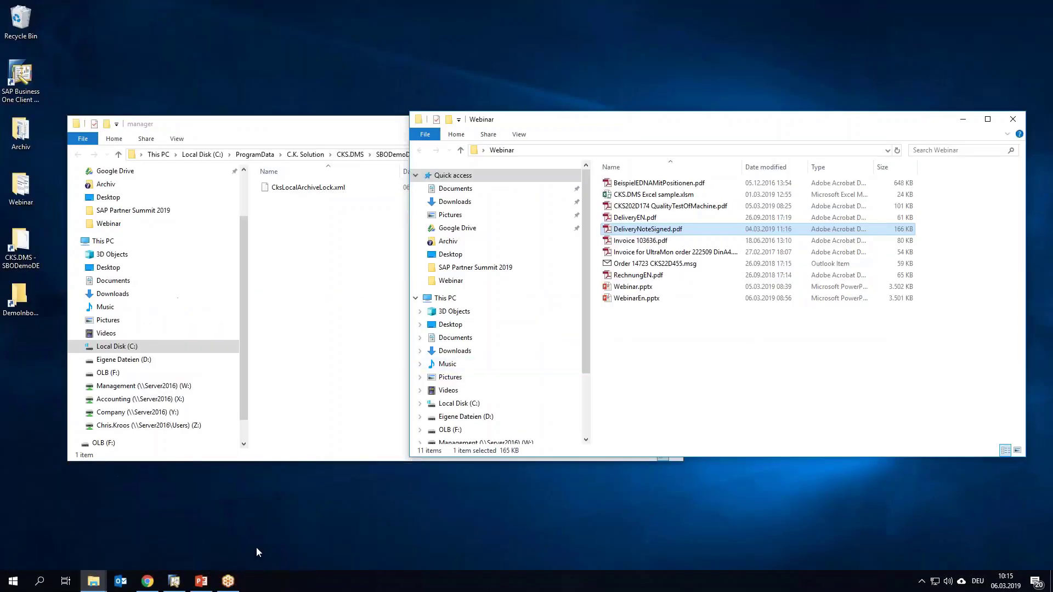
Switch to SAP Business One, reopen the Delivery form from Sales - A/R and display the first delivery record.
click(174, 581)
click(869, 118)
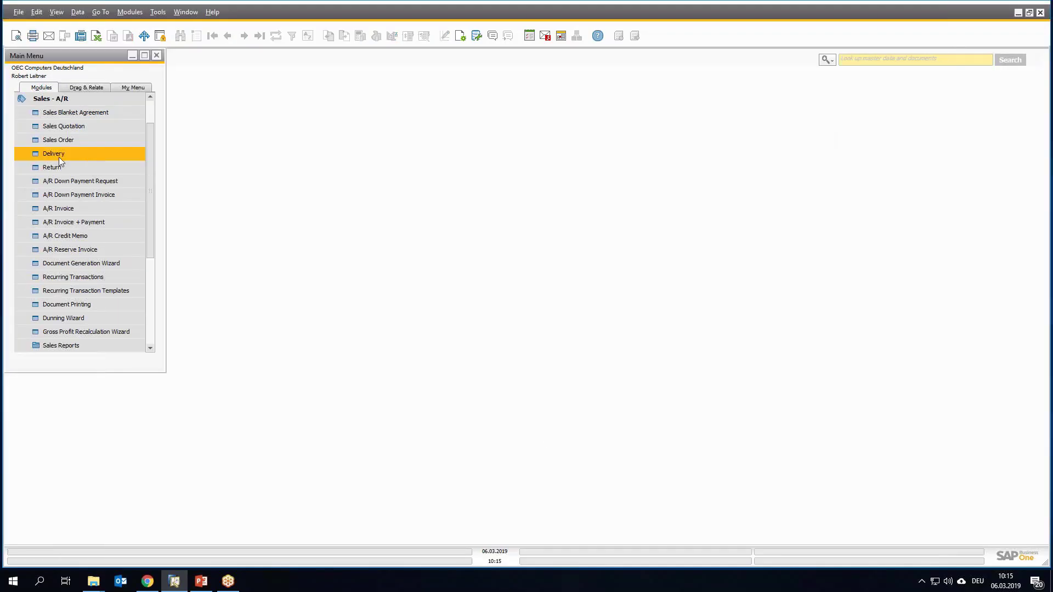
click(59, 157)
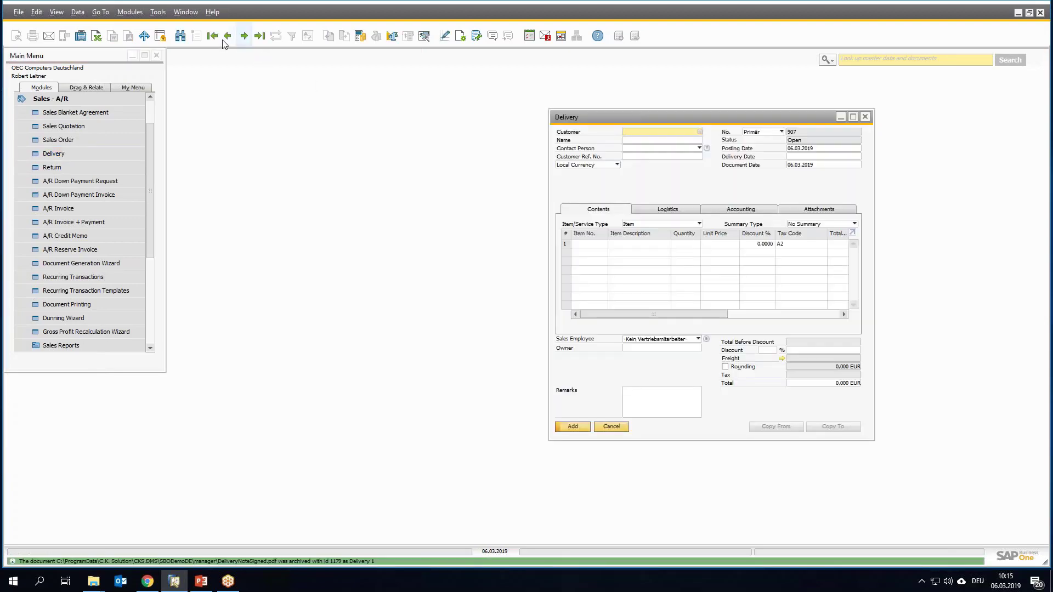
click(213, 36)
drag(597, 117, 317, 110)
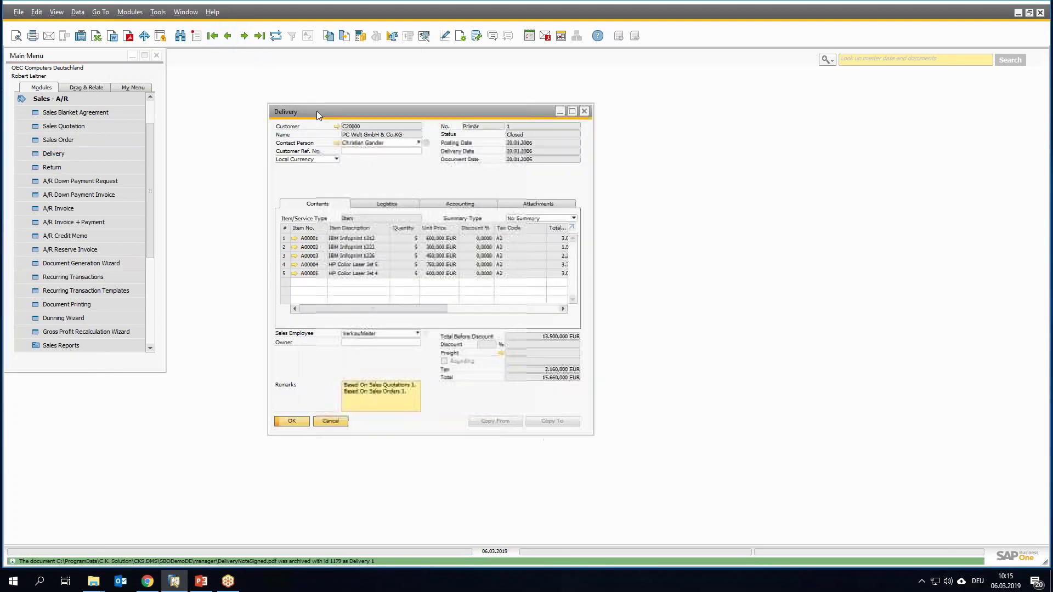
Open the delivery's CKS.DMS archive and the revision window of the entry archived on 06.03.2019.
right_click(396, 175)
click(423, 195)
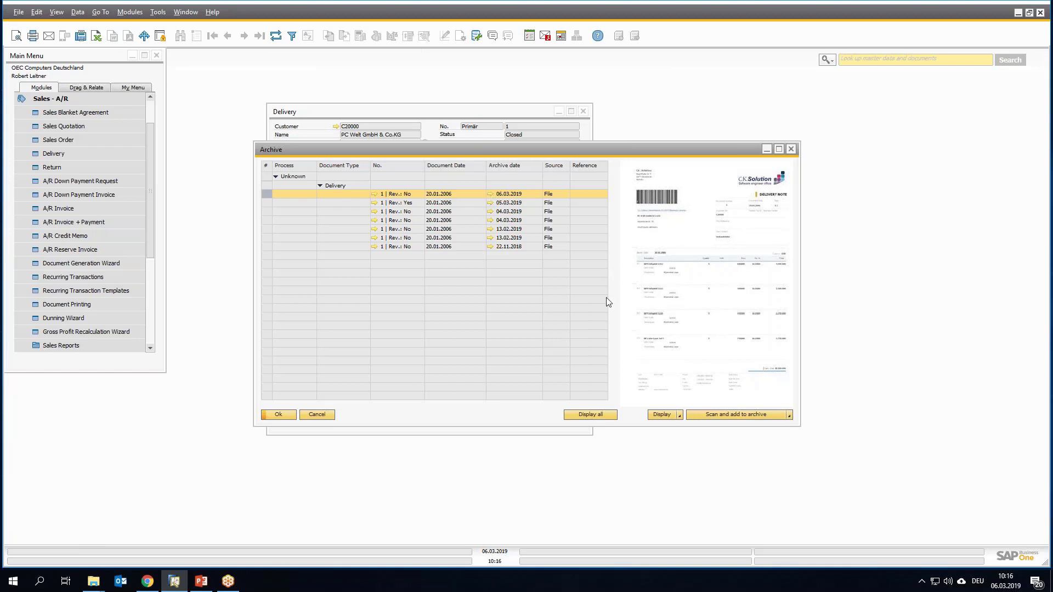
double_click(407, 191)
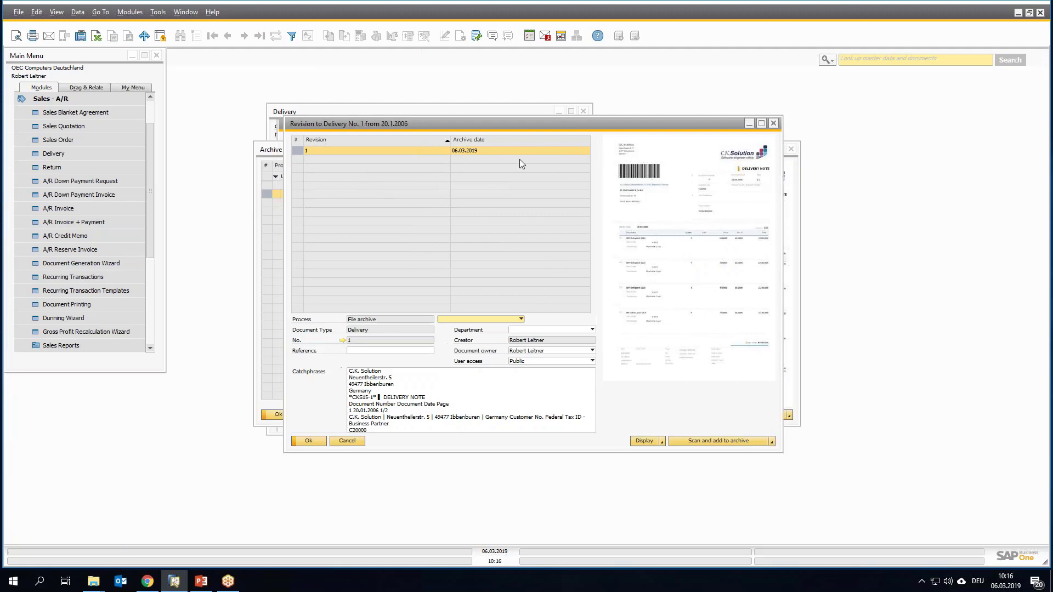
Arrange the Delivery, Archive and Revision windows in a cascade and examine the revision's catchphrases.
drag(427, 124, 620, 201)
drag(492, 113, 307, 63)
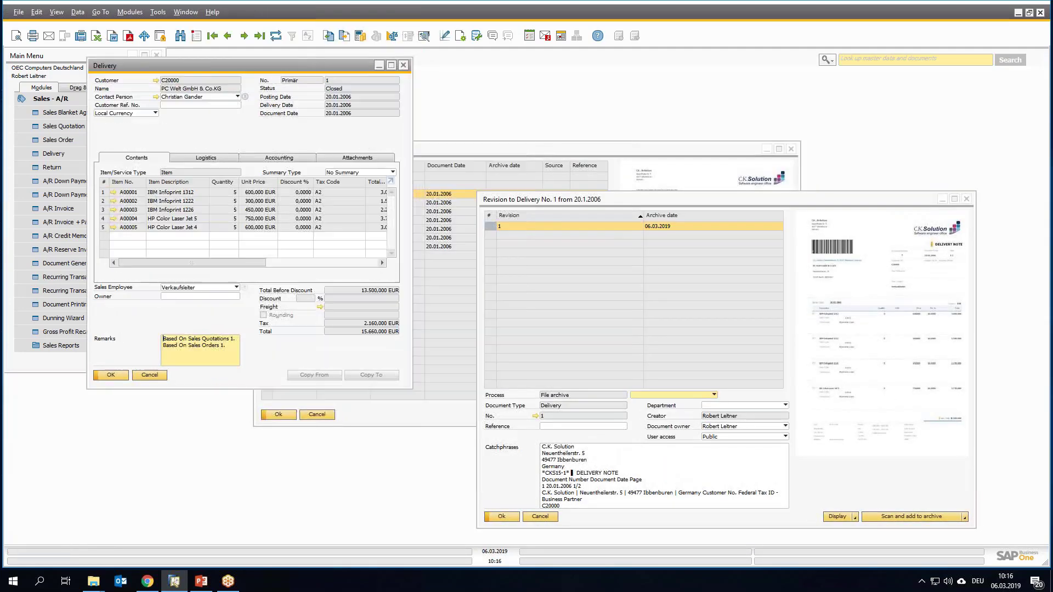
drag(548, 149, 430, 114)
click(692, 199)
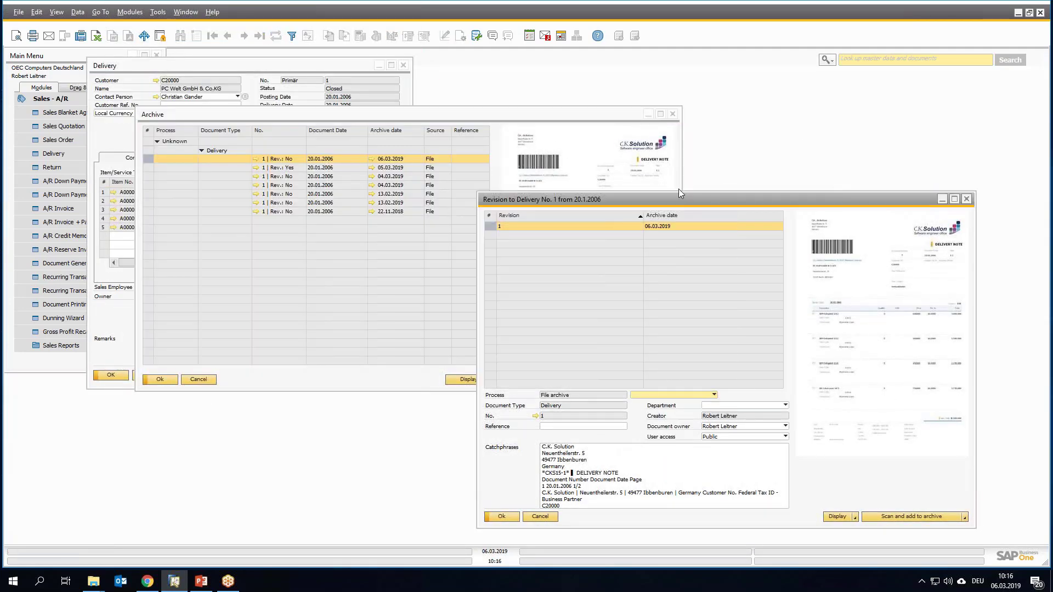
drag(679, 193, 588, 155)
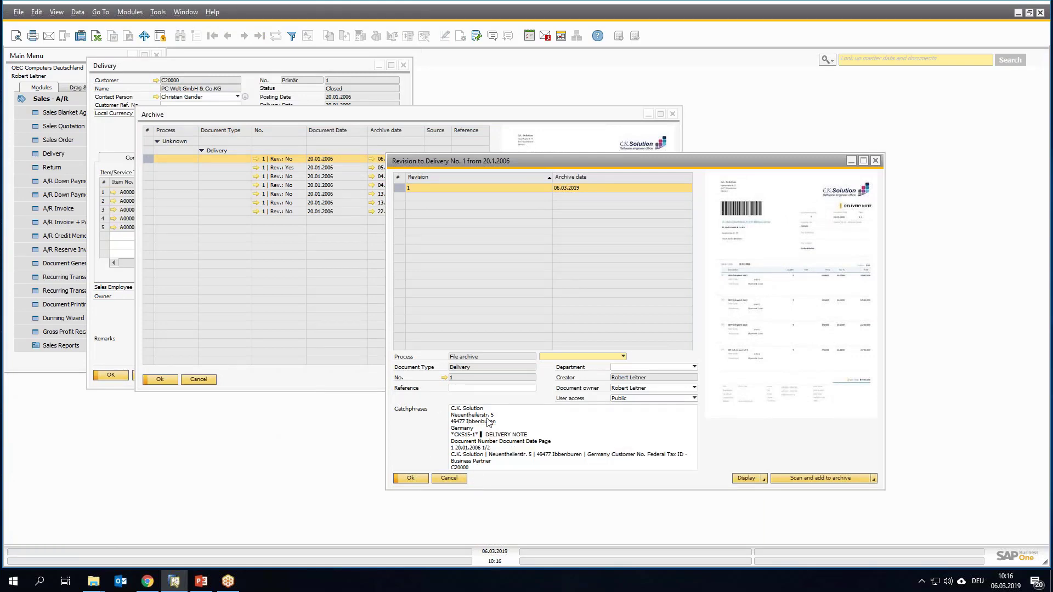
click(481, 445)
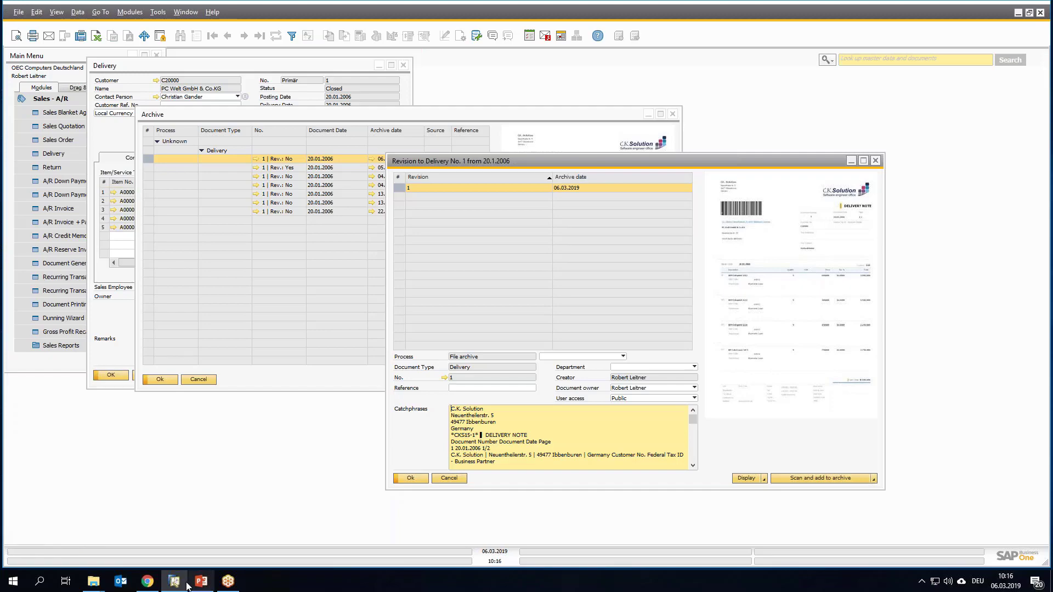
Switch to CKS.DMS Web in Chrome, reduce the browser to a smaller window and log in with the prefilled credentials.
mouse_move(148, 581)
click(148, 521)
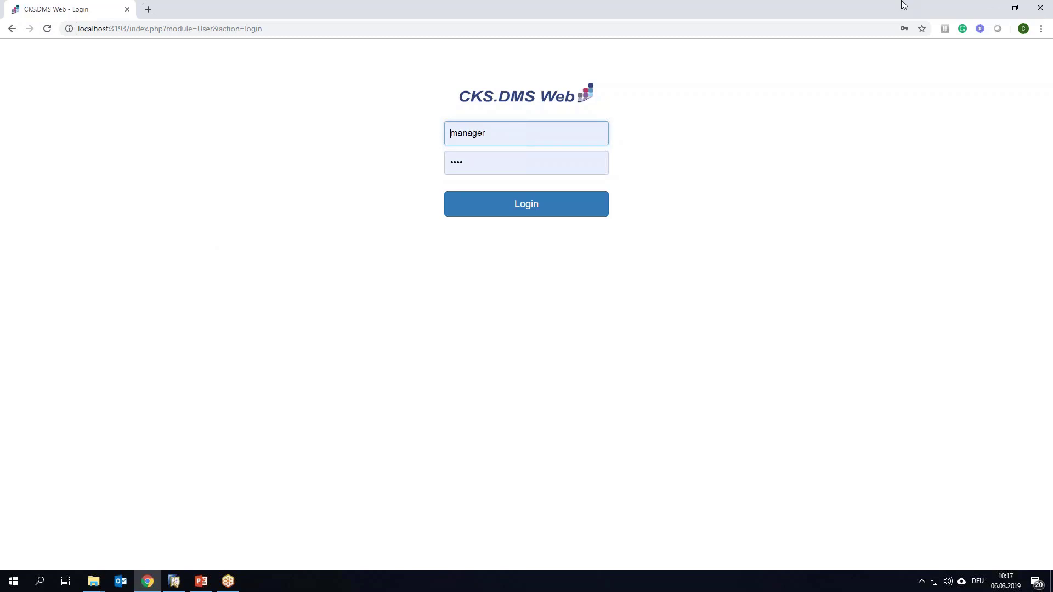
click(1015, 7)
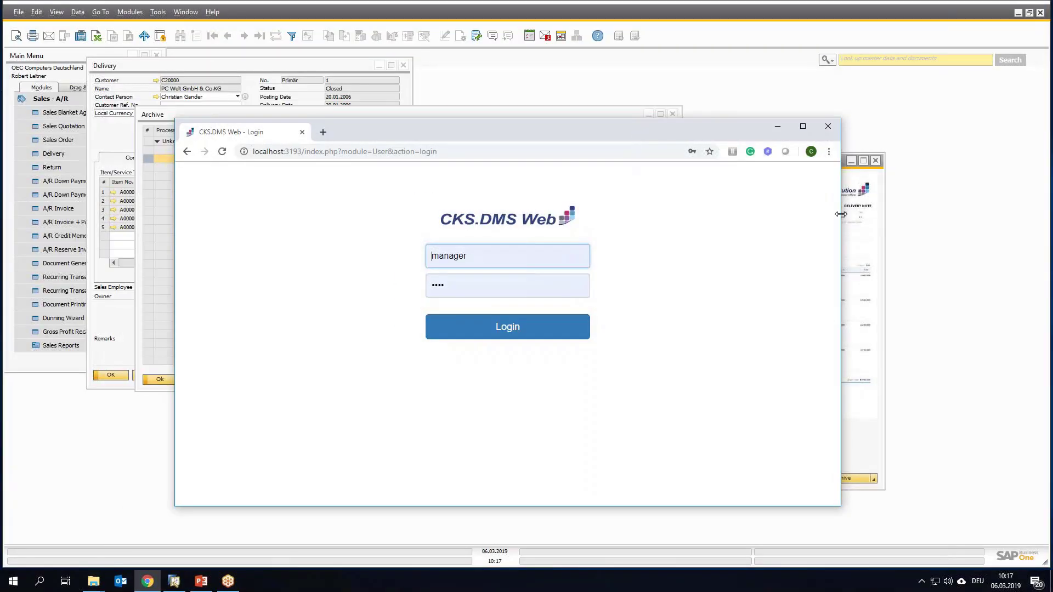
drag(841, 213, 826, 242)
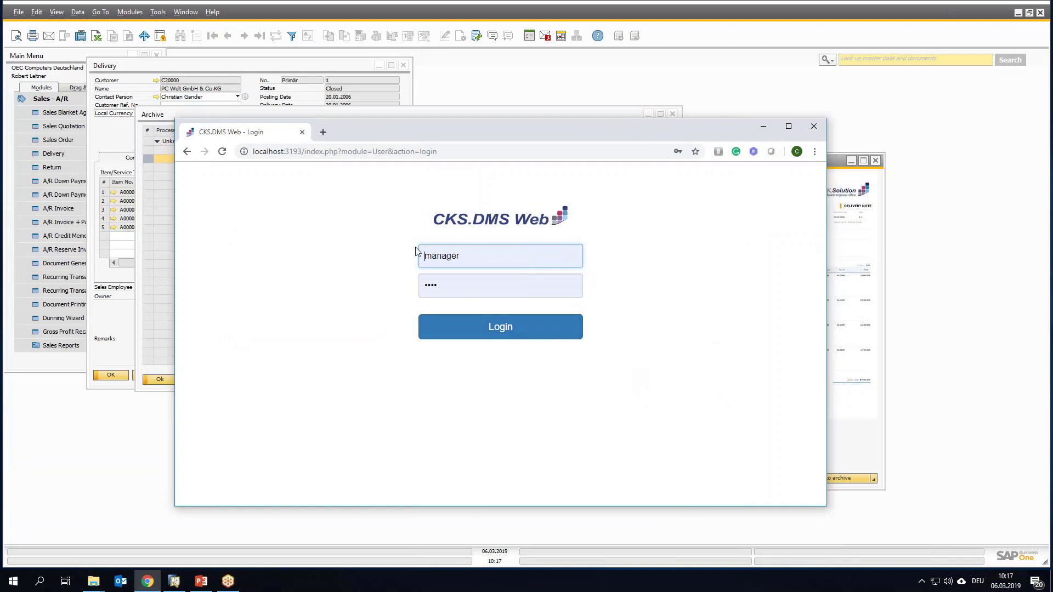
click(494, 328)
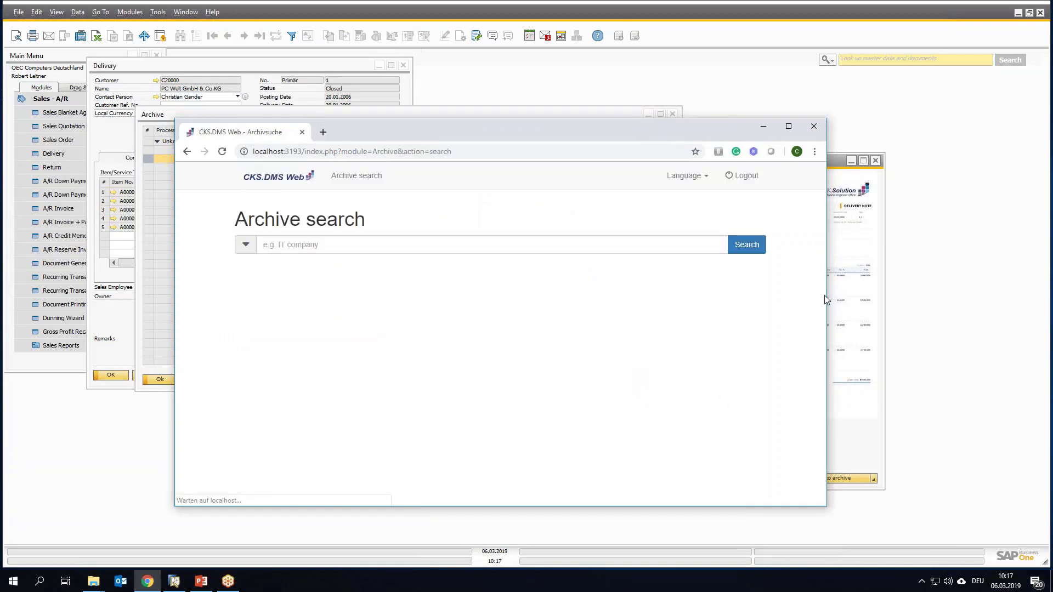
Narrow the browser to check the mobile layout, maximize it again and run an archive search without keywords.
drag(826, 288, 490, 290)
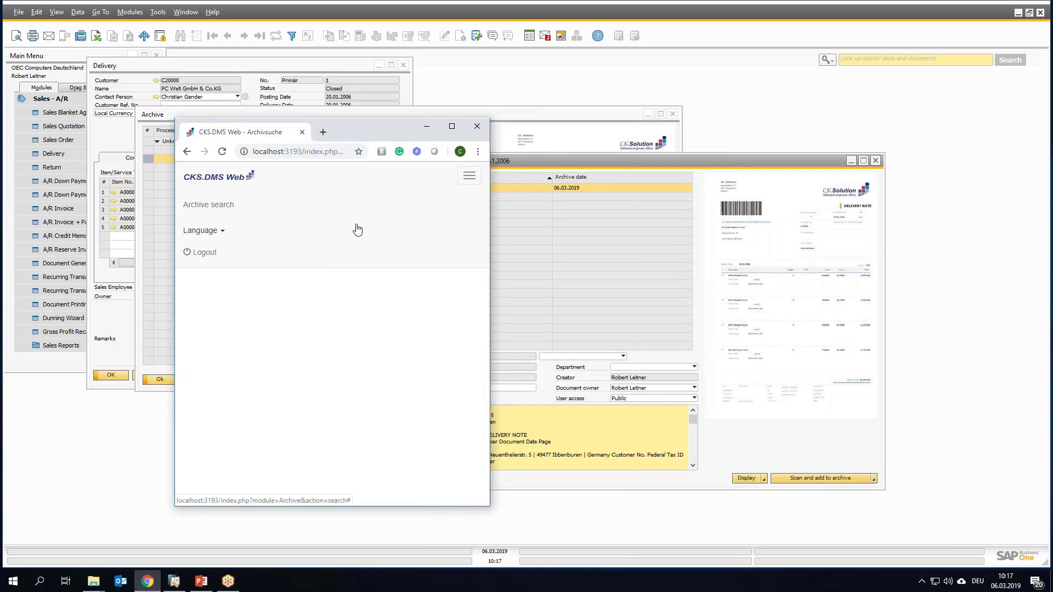
double_click(363, 127)
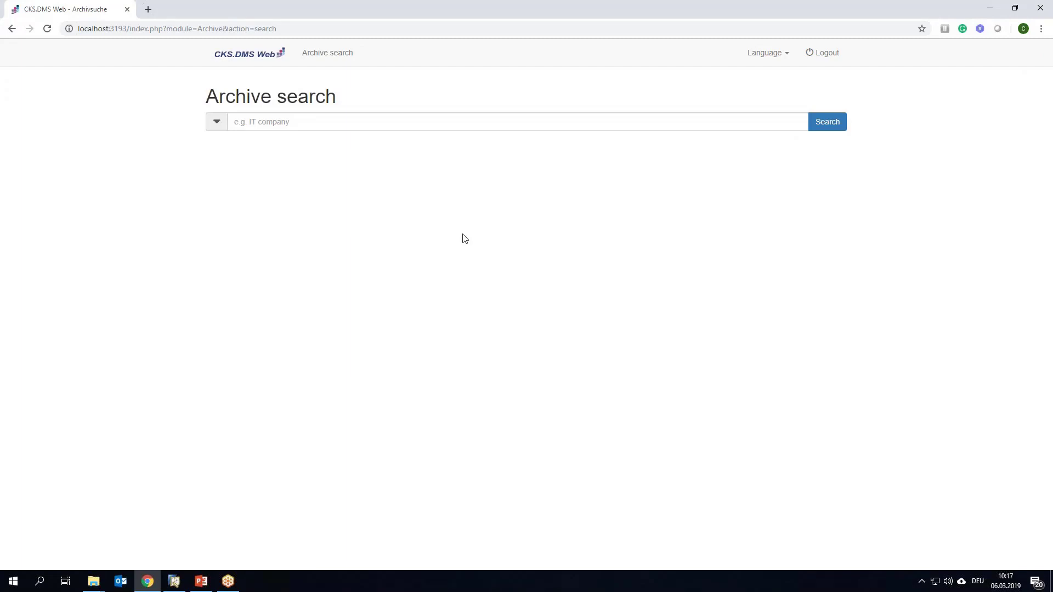
click(834, 127)
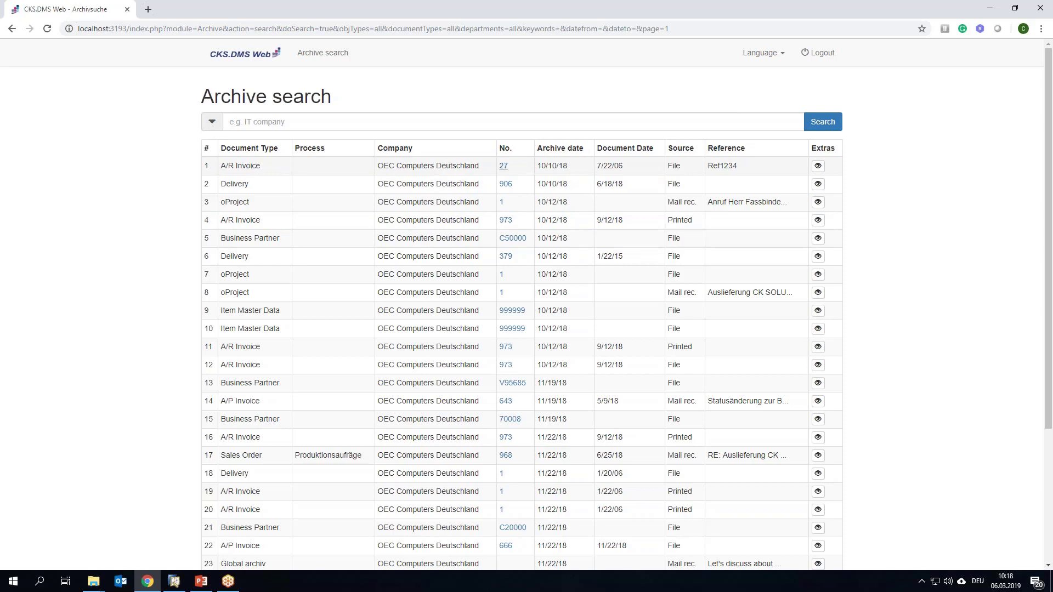
Open the archive entry of the first A/R Invoice in the results, view its revision page and return to the invoice.
click(503, 166)
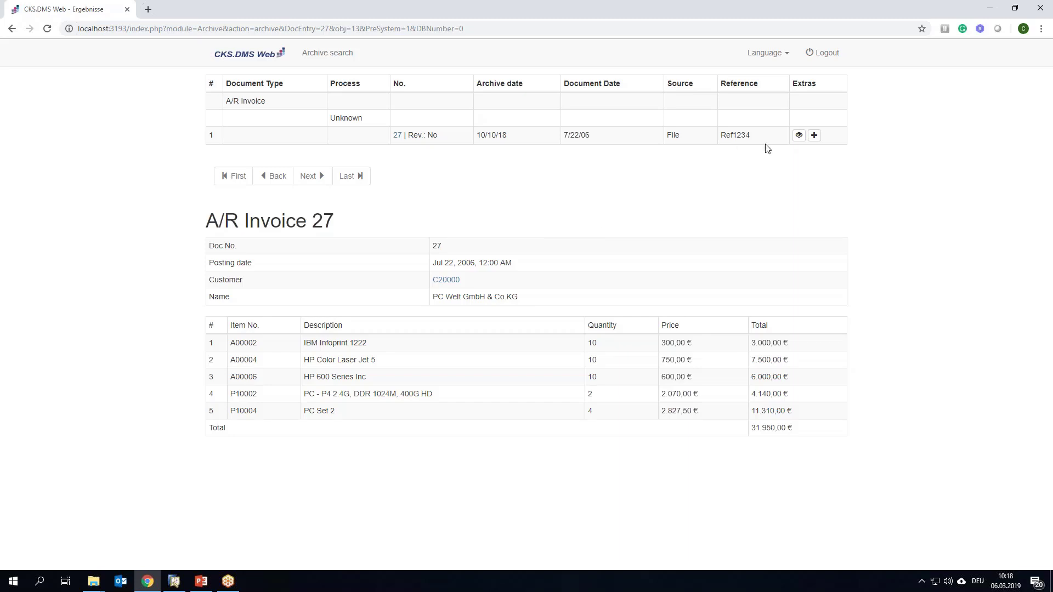
click(798, 135)
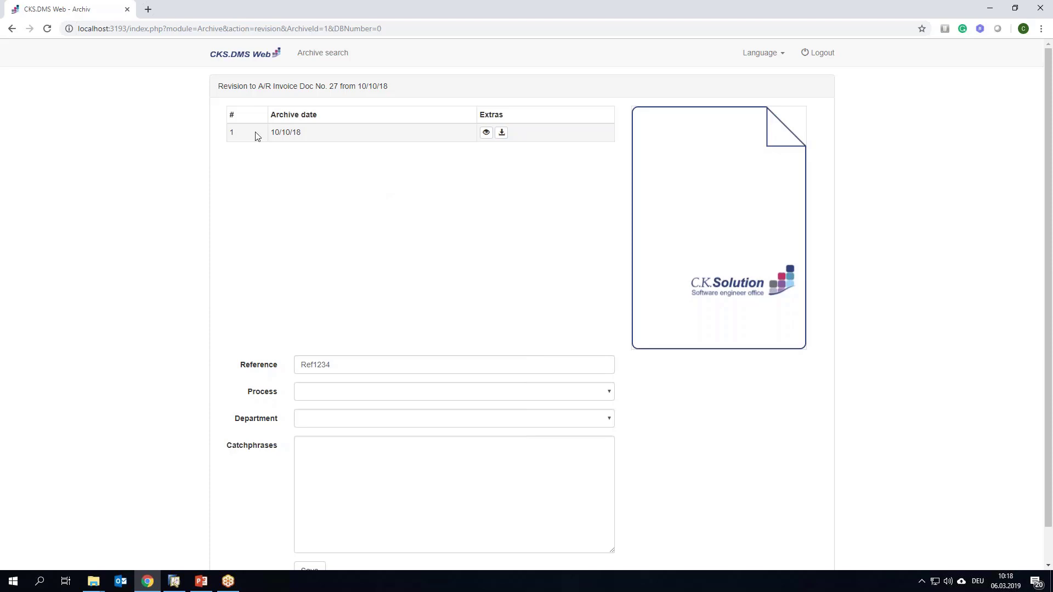
click(11, 33)
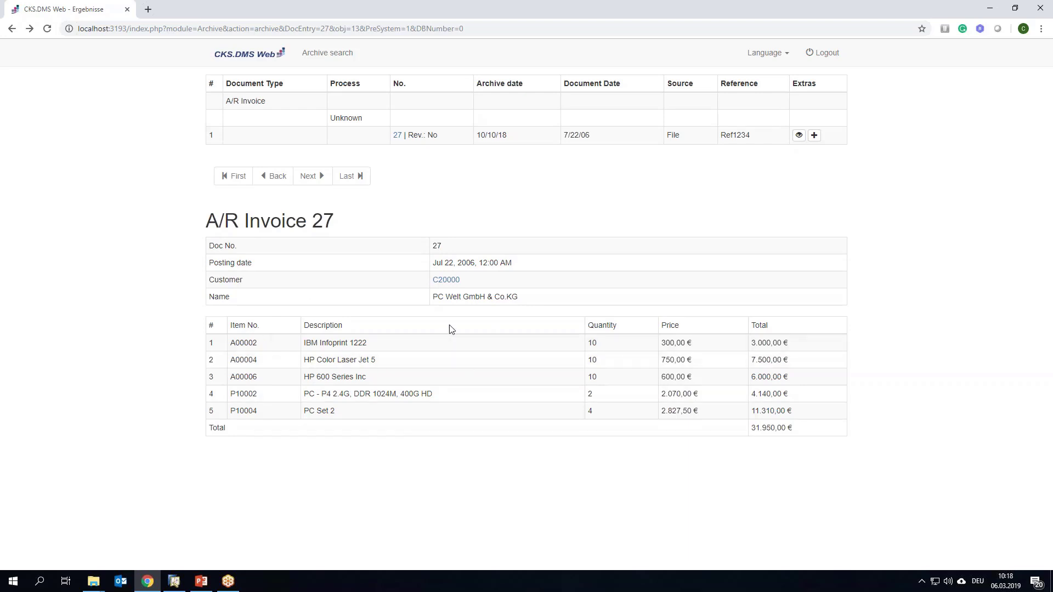
Open the archive of the invoice's customer and examine all its archived documents grouped by document type and process.
click(450, 282)
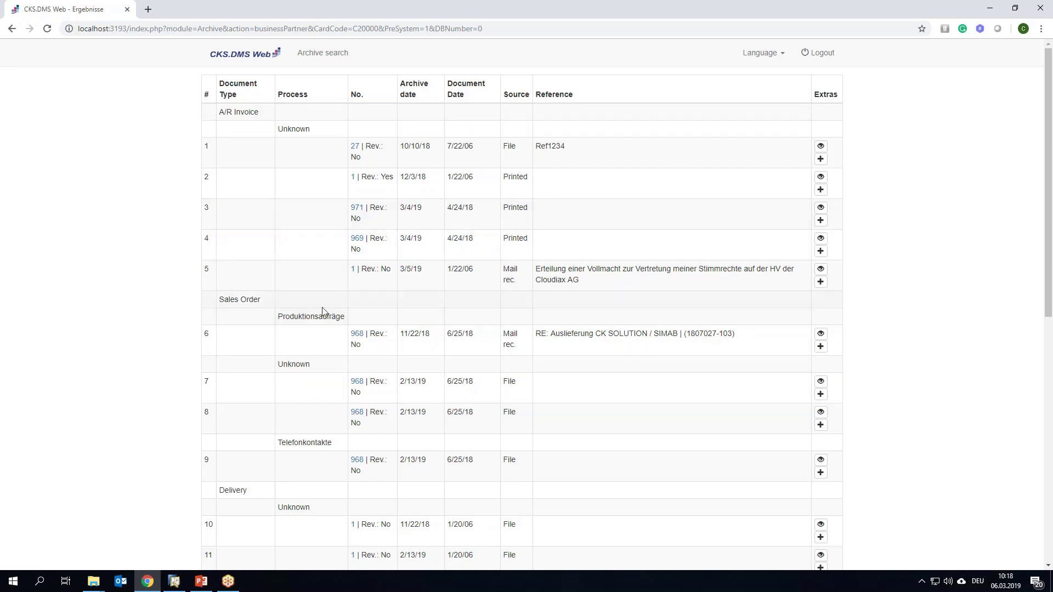
scroll(326, 466, down, 1)
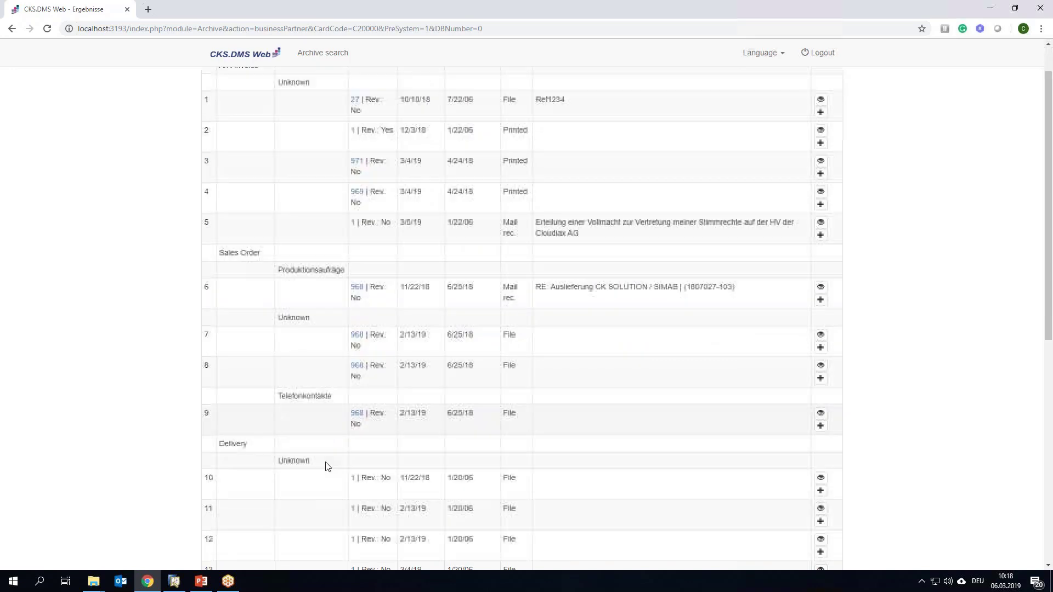
scroll(326, 466, down, 1)
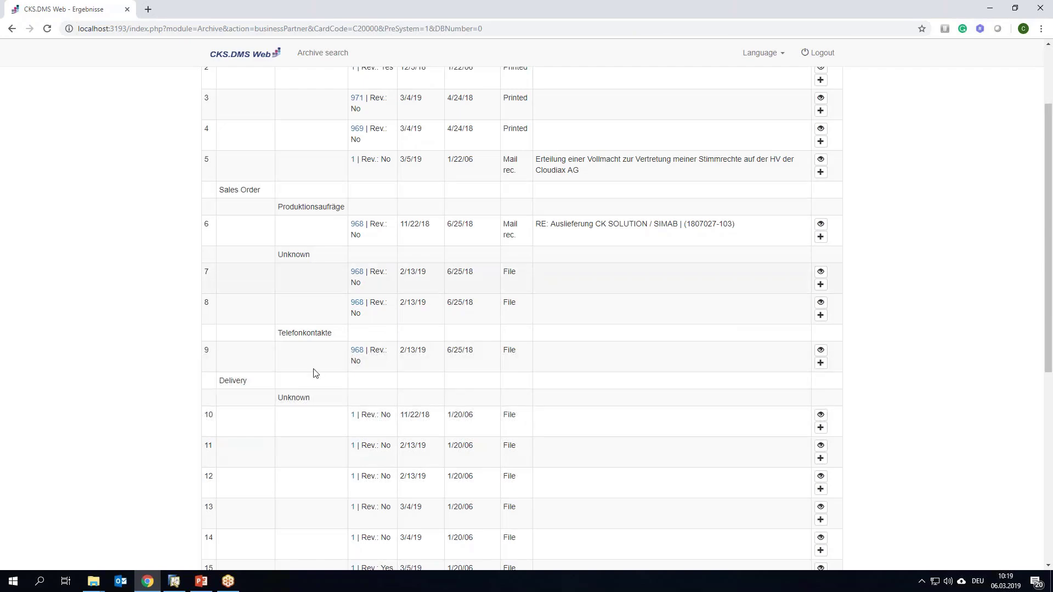
scroll(316, 374, down, 6)
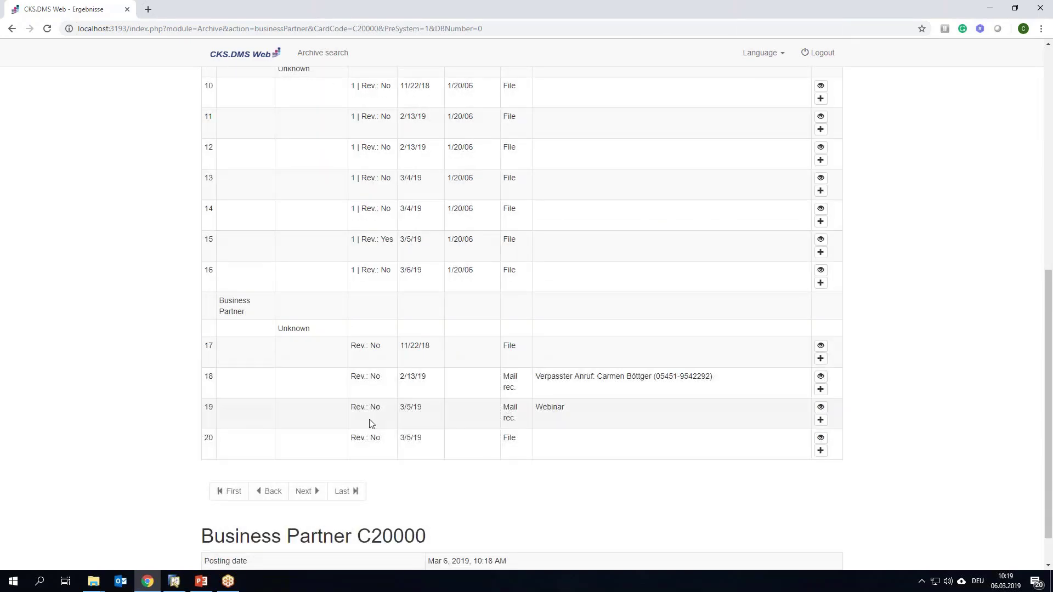
scroll(397, 424, down, 1)
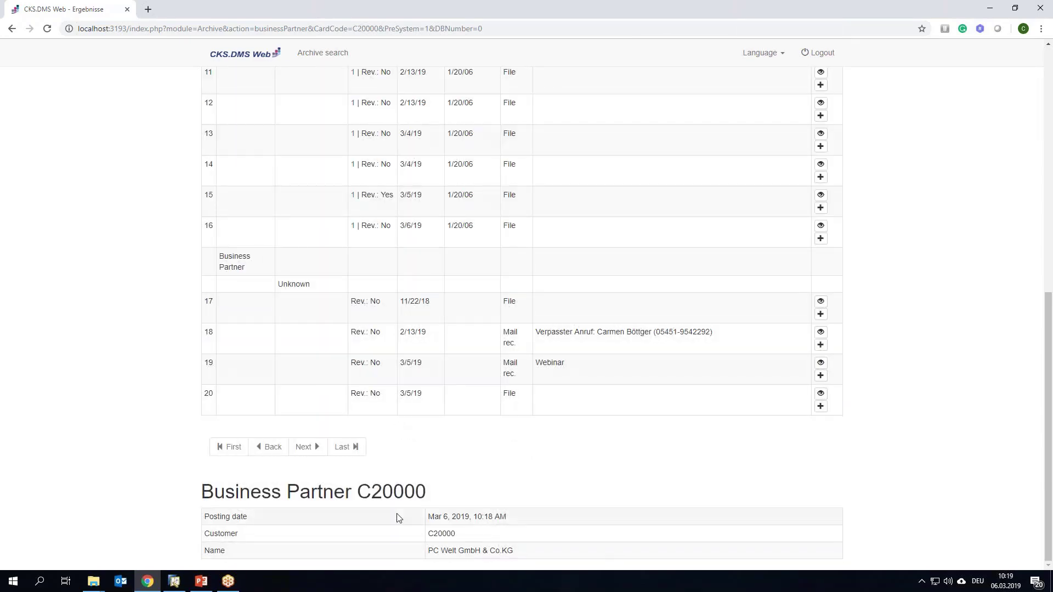
scroll(398, 517, up, 10)
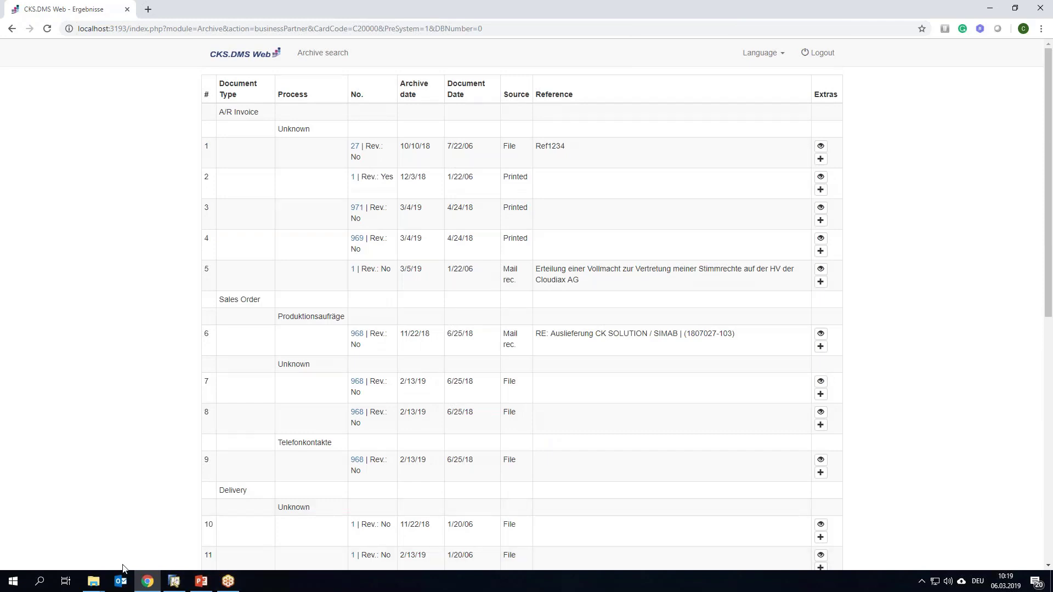
Switch to SAP Business One, close the Revision, Archive and Delivery windows, and collapse the Sales - A/R module.
click(176, 582)
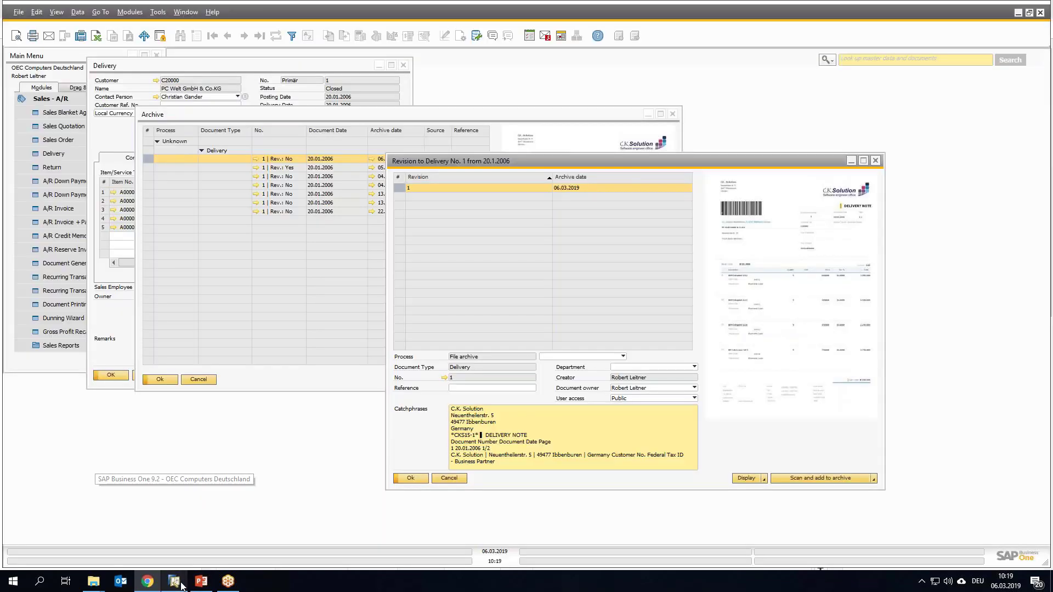
click(878, 160)
click(672, 114)
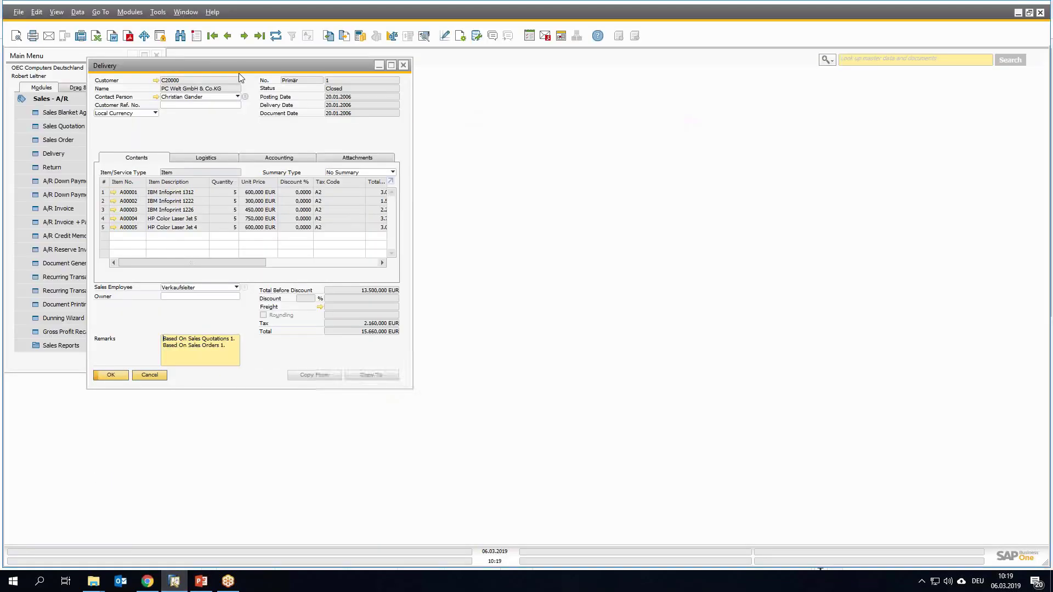
drag(245, 65, 411, 95)
click(62, 99)
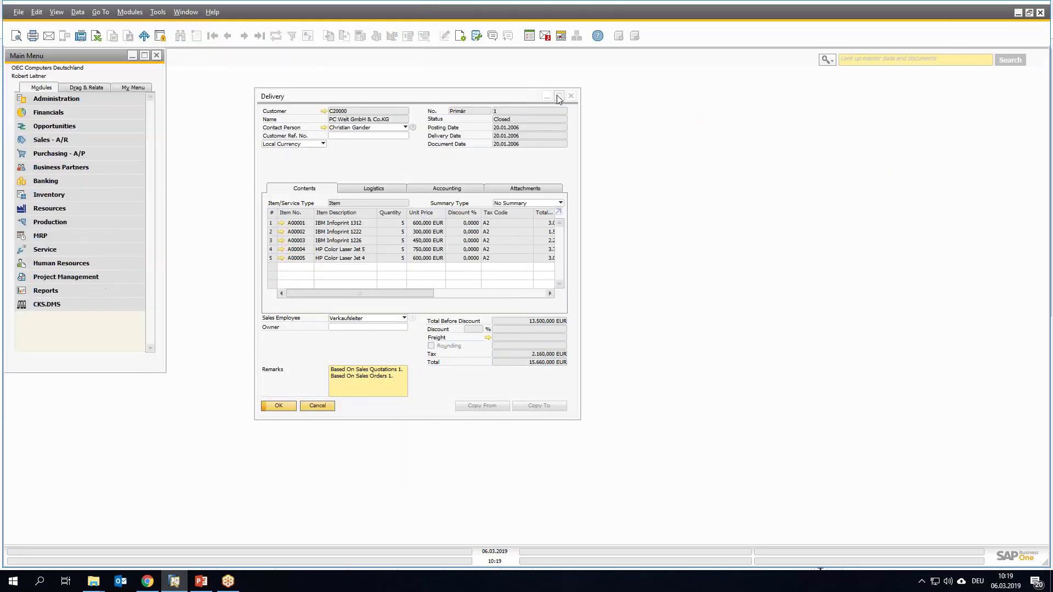
click(571, 96)
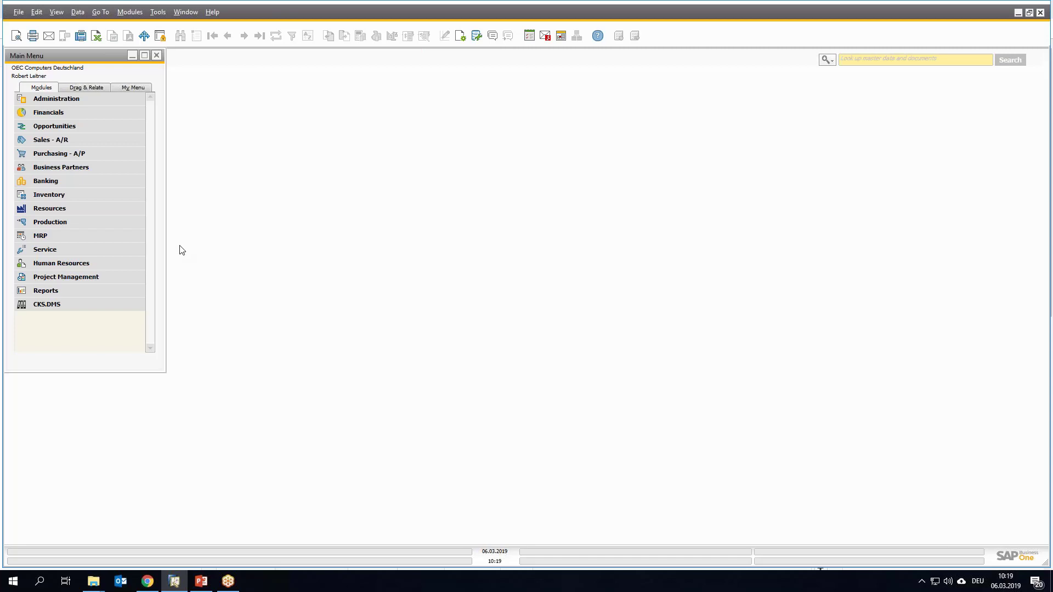
Open the Print Preferences from the Administration module's System Initialization and show the per-document settings for Purchase Order.
click(55, 98)
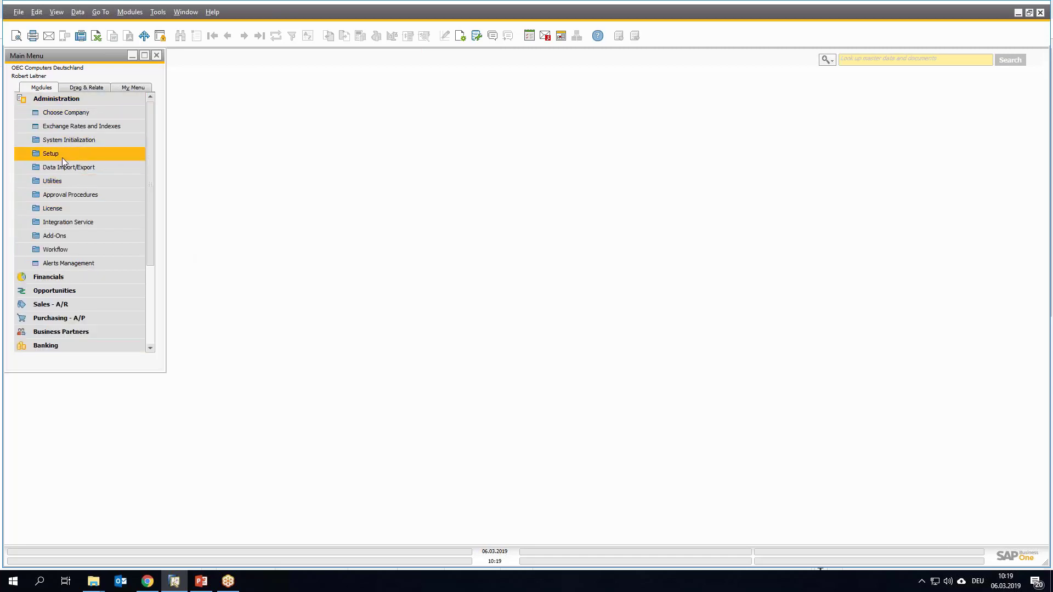
click(62, 141)
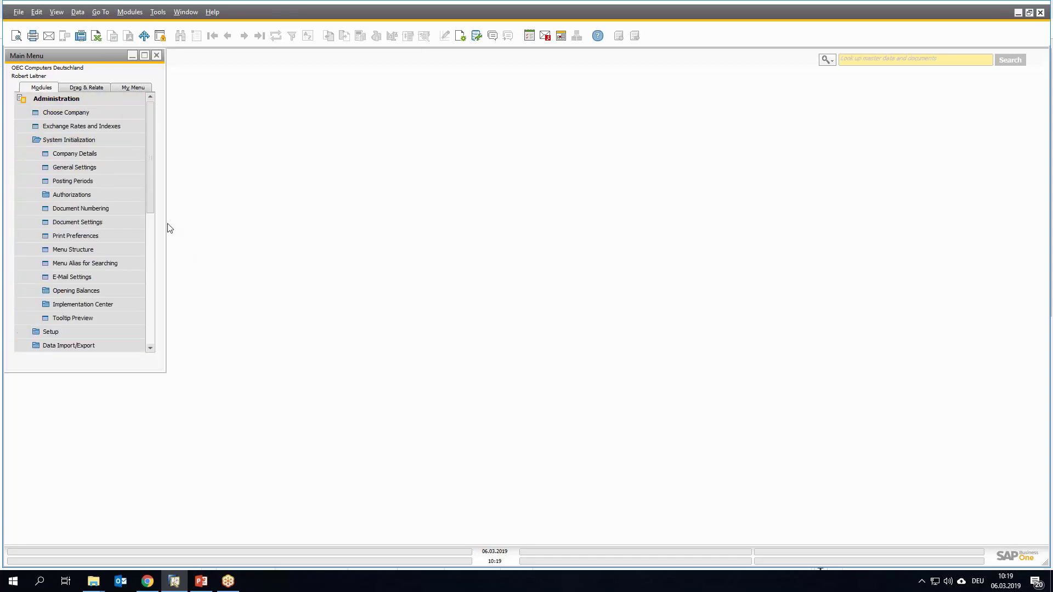
click(80, 236)
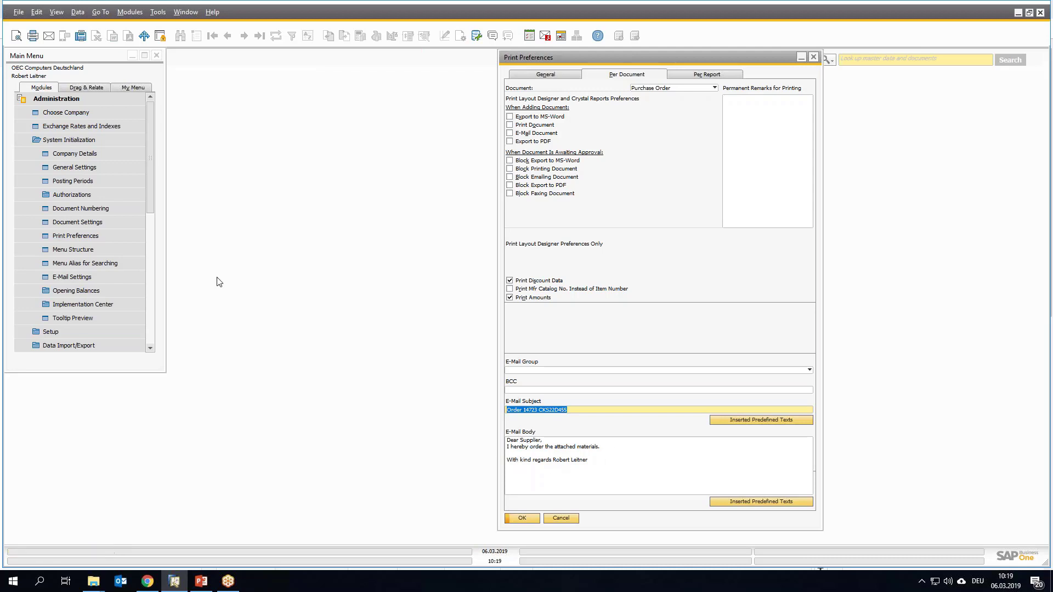
Open a Purchase Order window from Purchasing - A/P and place it beside the Print Preferences without covering them.
click(77, 100)
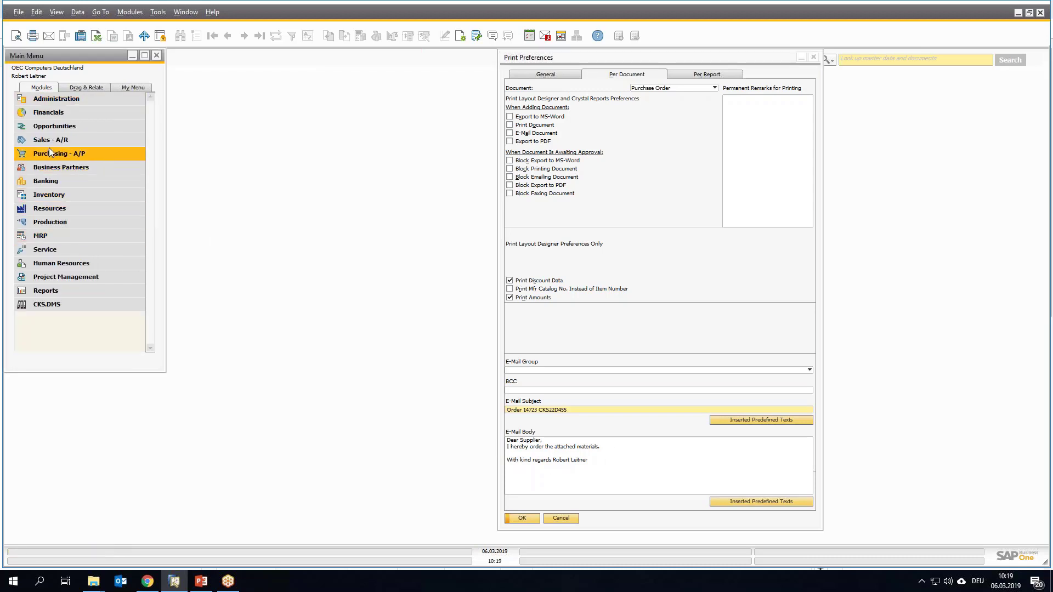
click(71, 154)
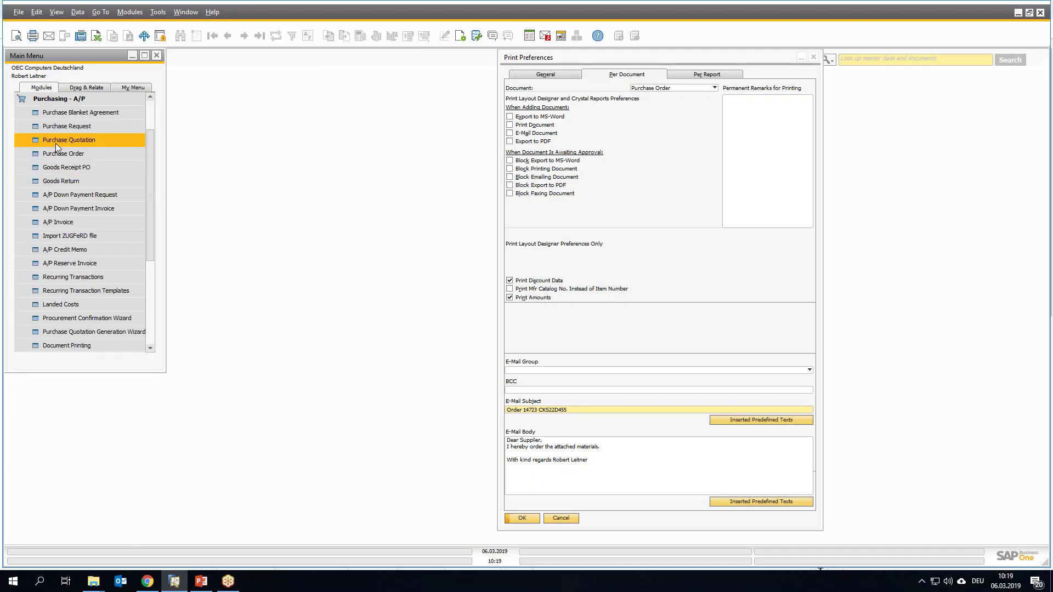
click(76, 153)
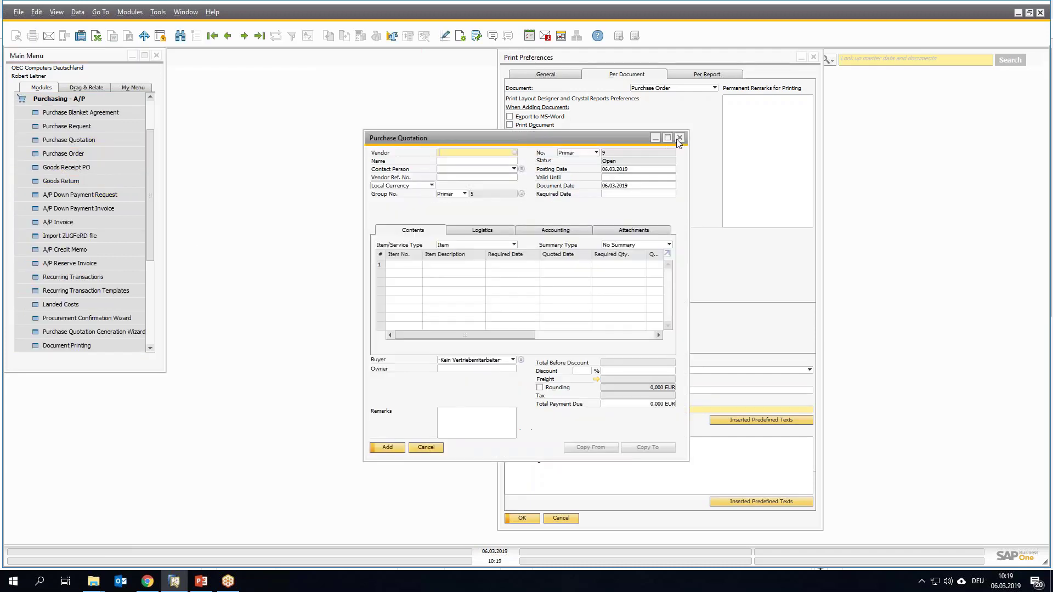
click(677, 137)
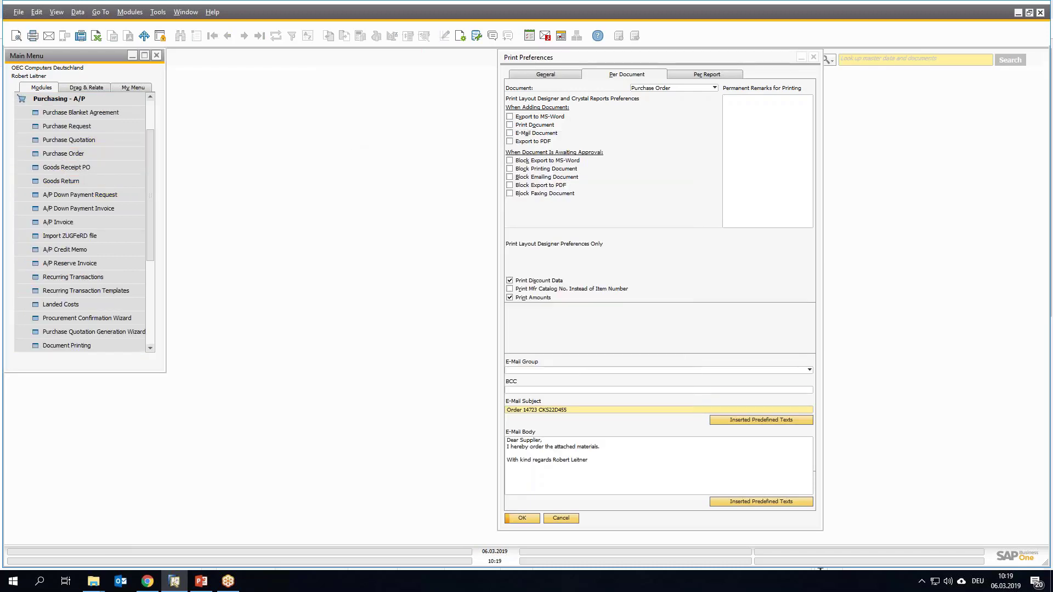
click(103, 156)
drag(375, 82, 186, 80)
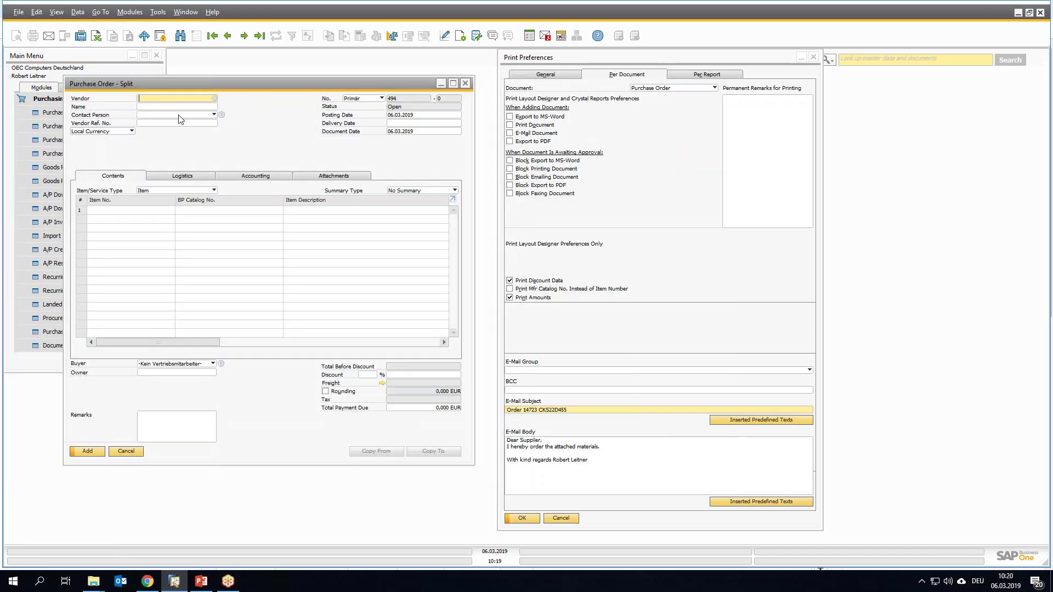
Go to the previous purchase order, create an Outlook e-mail with its PDF attached, and arrange the message beside the Print Preferences.
click(227, 35)
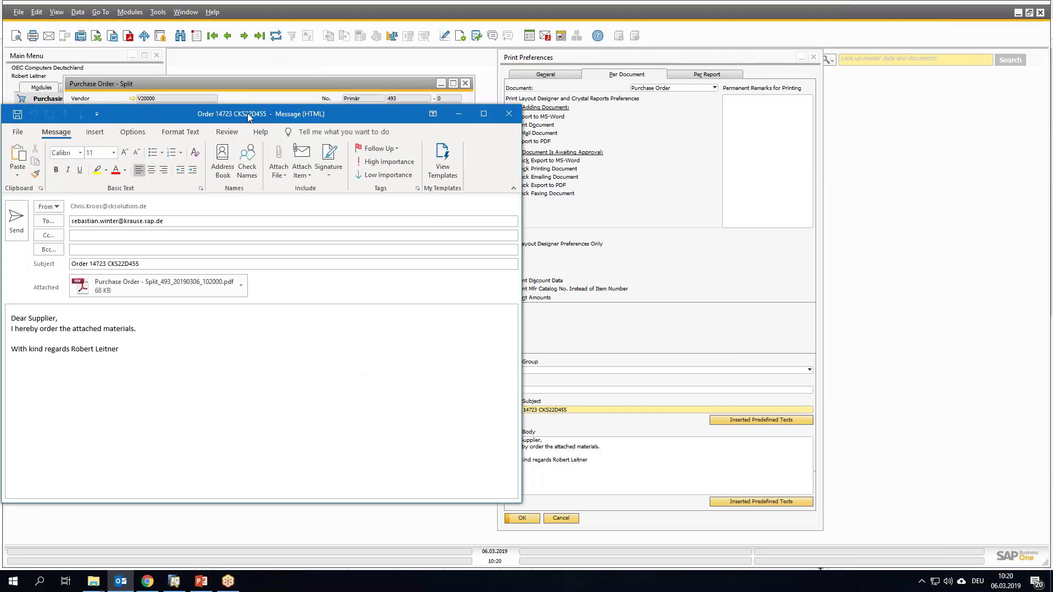
drag(248, 113, 263, 94)
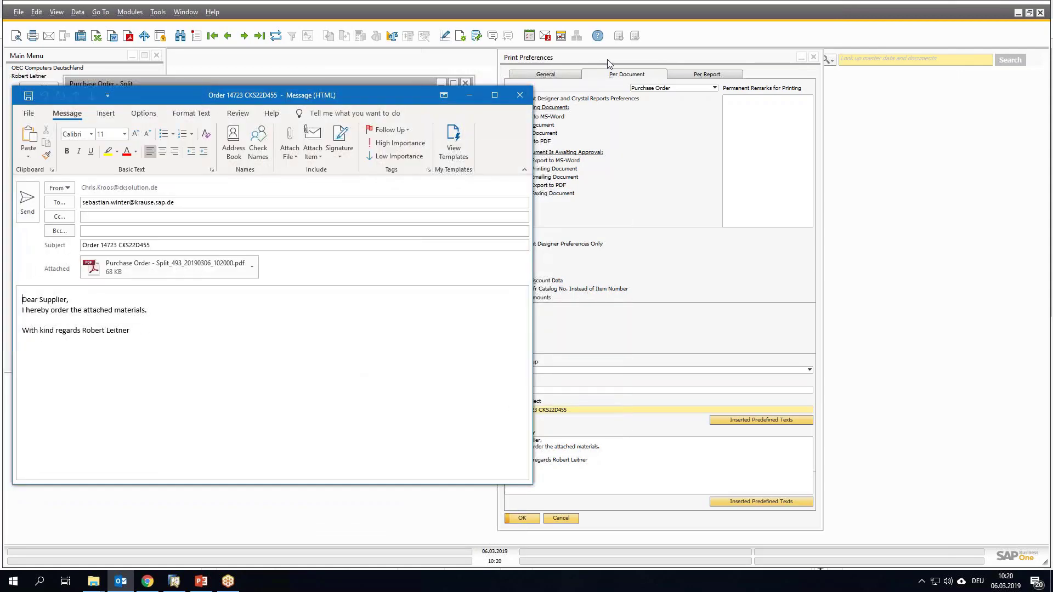
drag(607, 59, 701, 60)
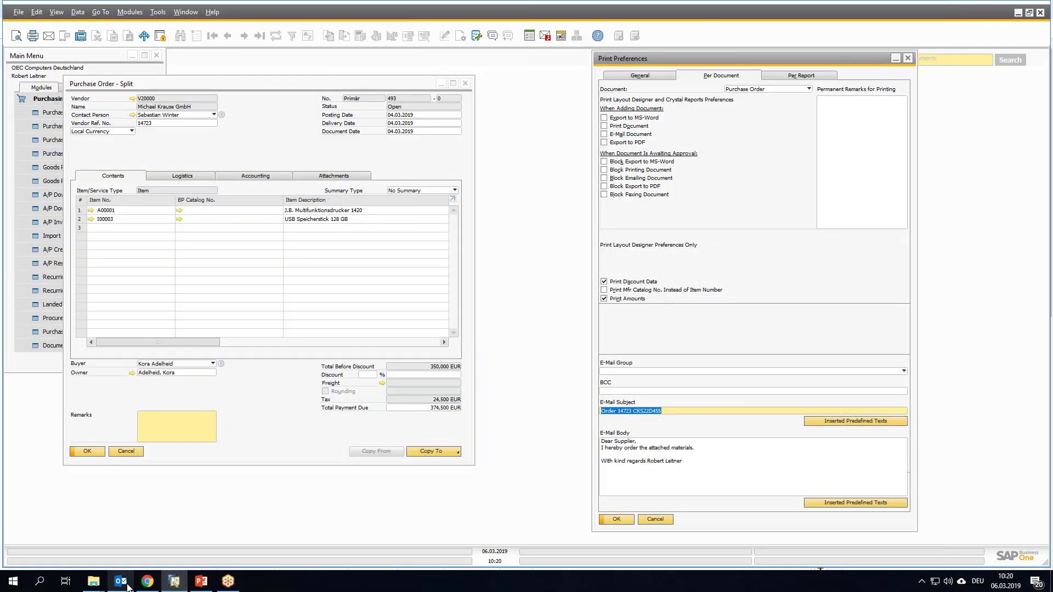
click(120, 580)
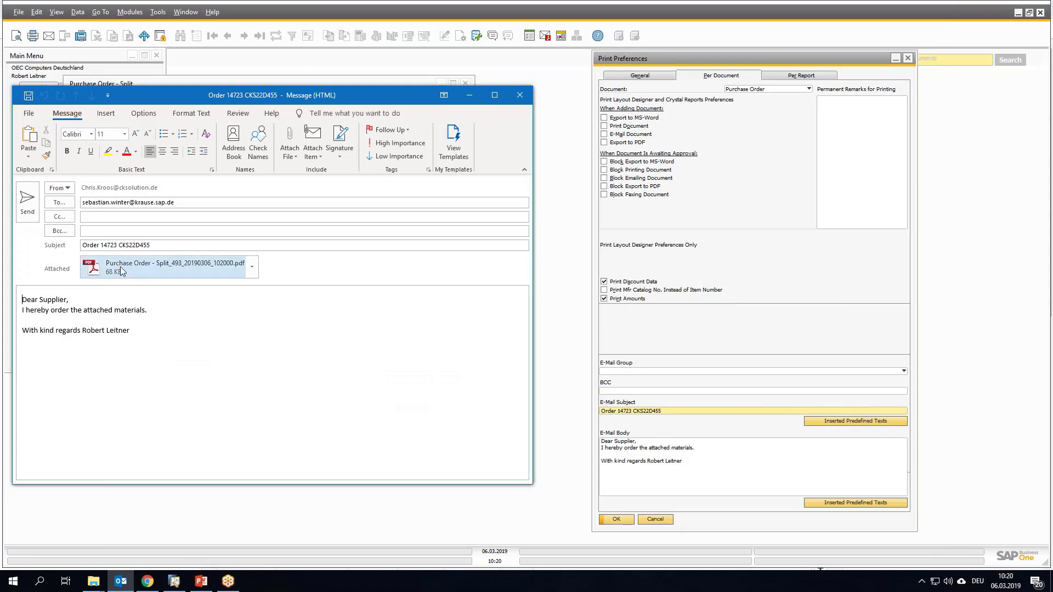
Examine the purchase order e-mail's subject and recipient, and close the message without saving the changes.
click(148, 245)
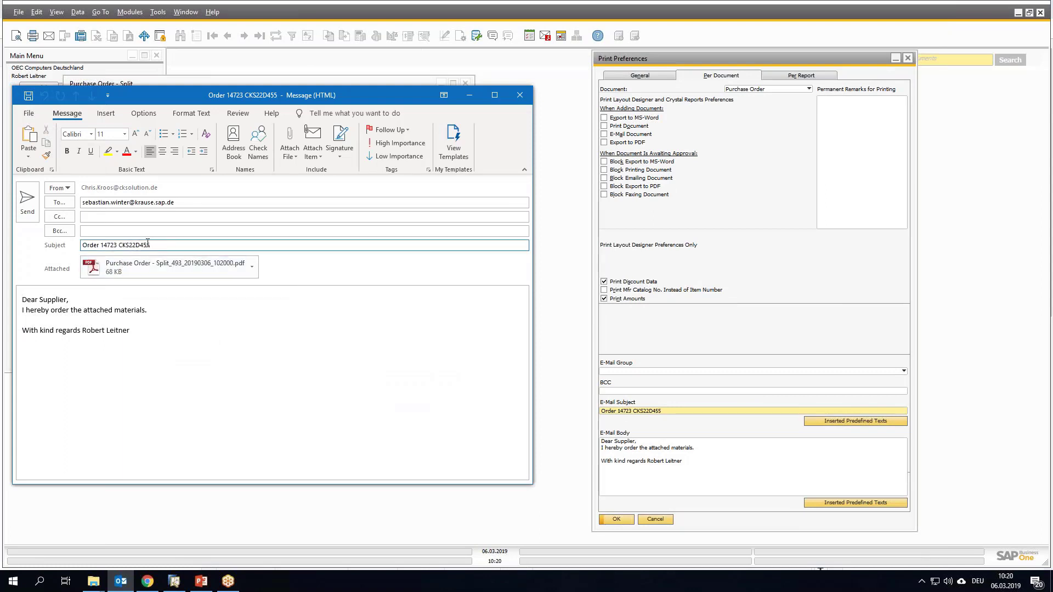
click(203, 202)
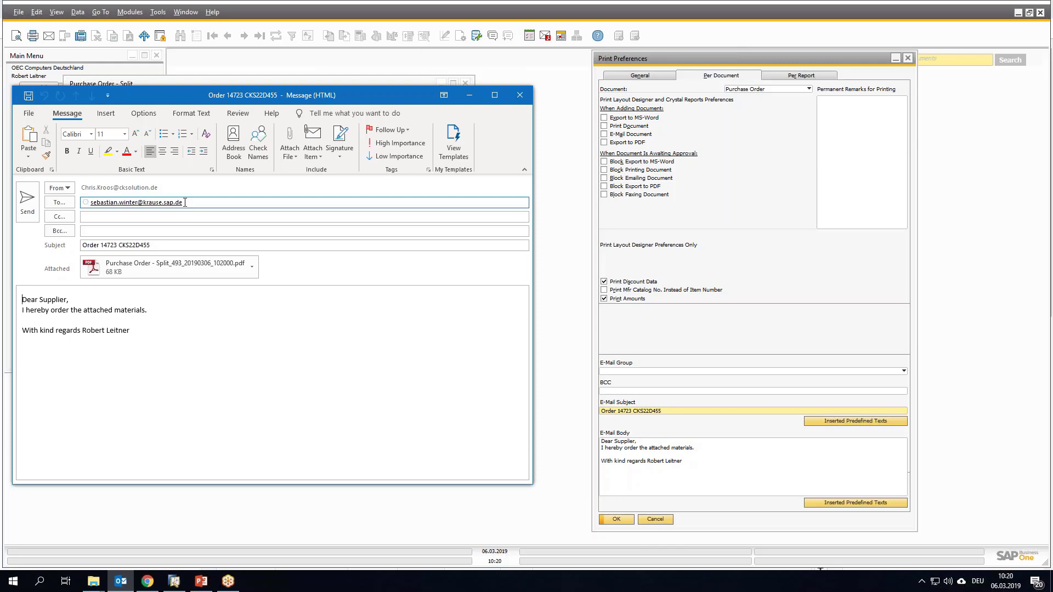
click(521, 95)
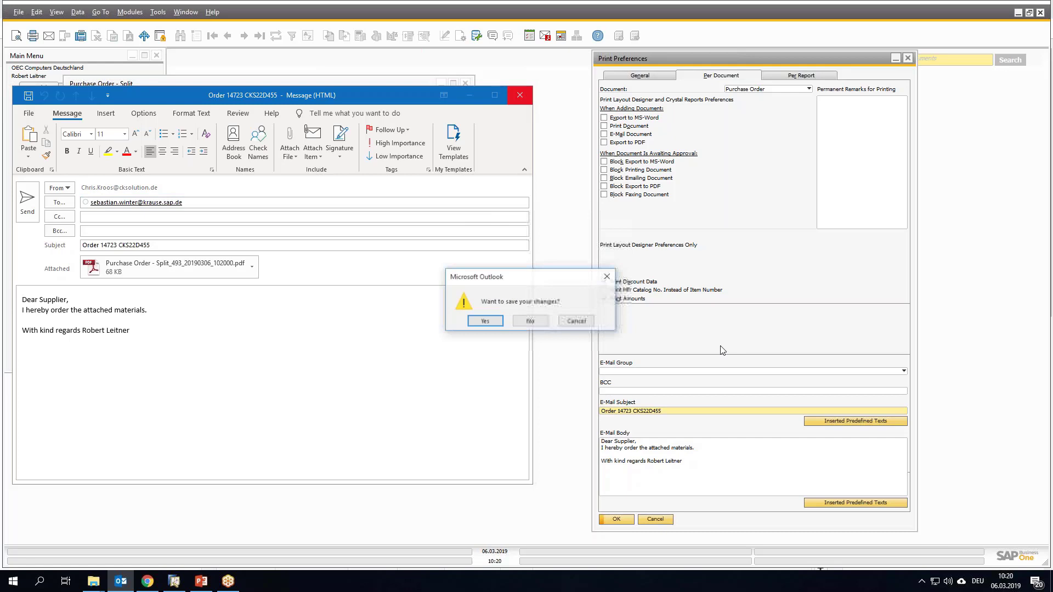
click(535, 323)
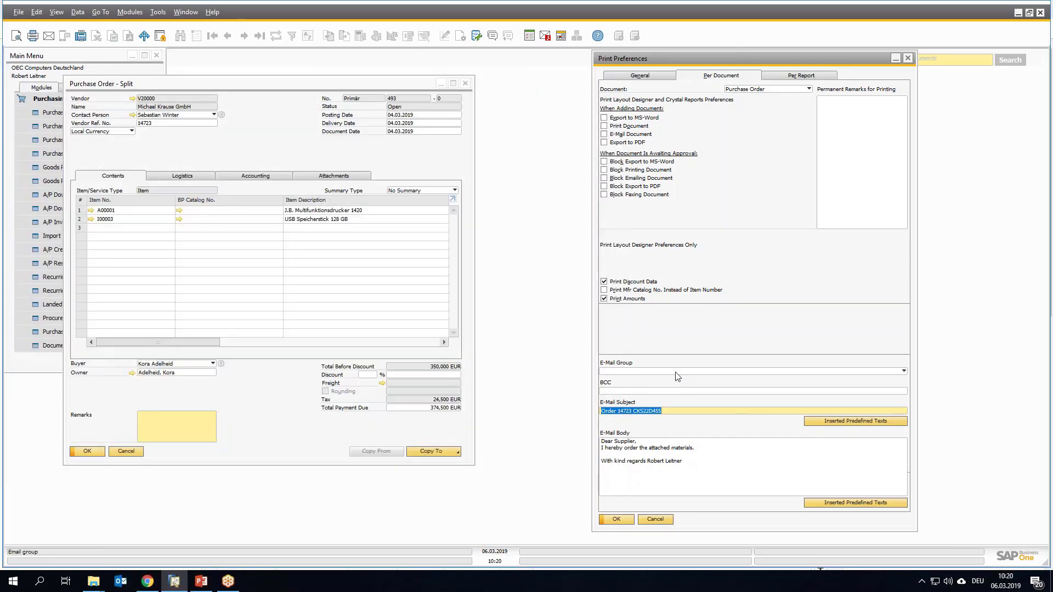
View the available e-mail groups, switch the Print Preferences document to A/R Invoice and examine its e-mail subject and body placeholders.
click(676, 372)
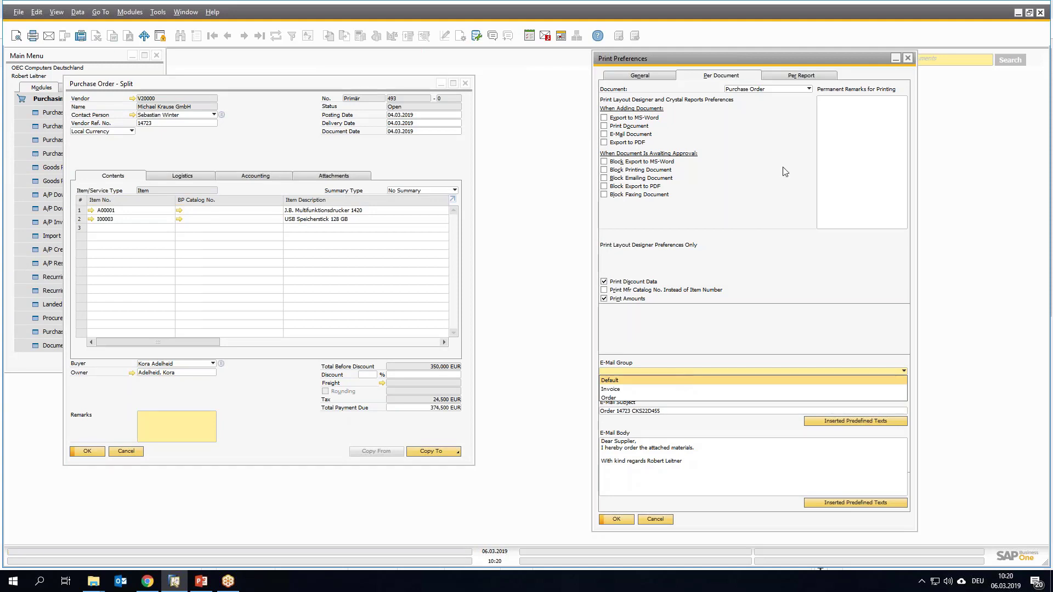
click(772, 90)
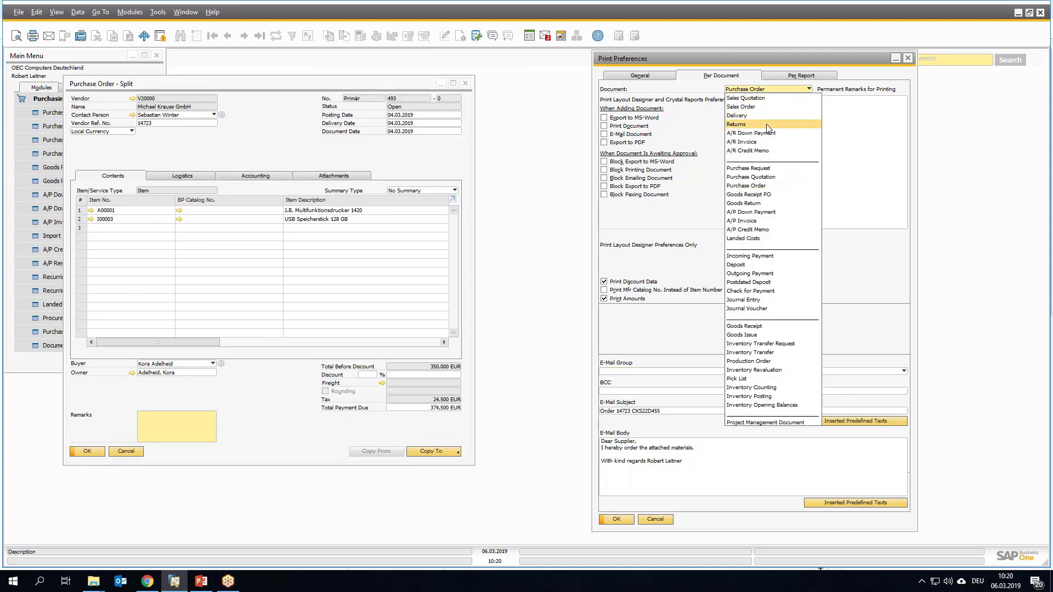
click(748, 142)
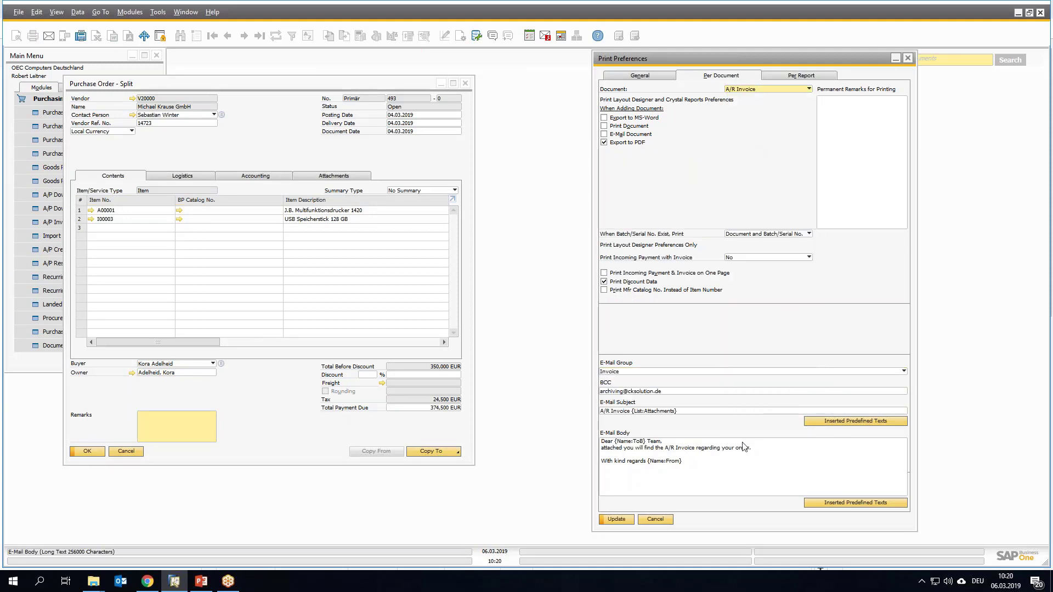
click(677, 412)
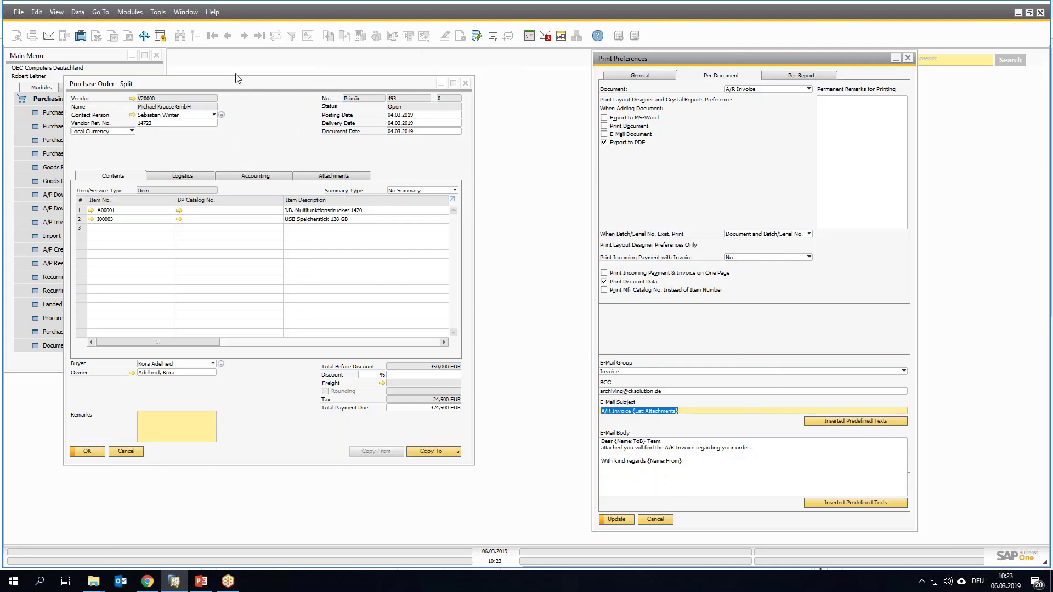
Close the Print Preferences and find the required purchase order by its document number.
drag(238, 89, 279, 90)
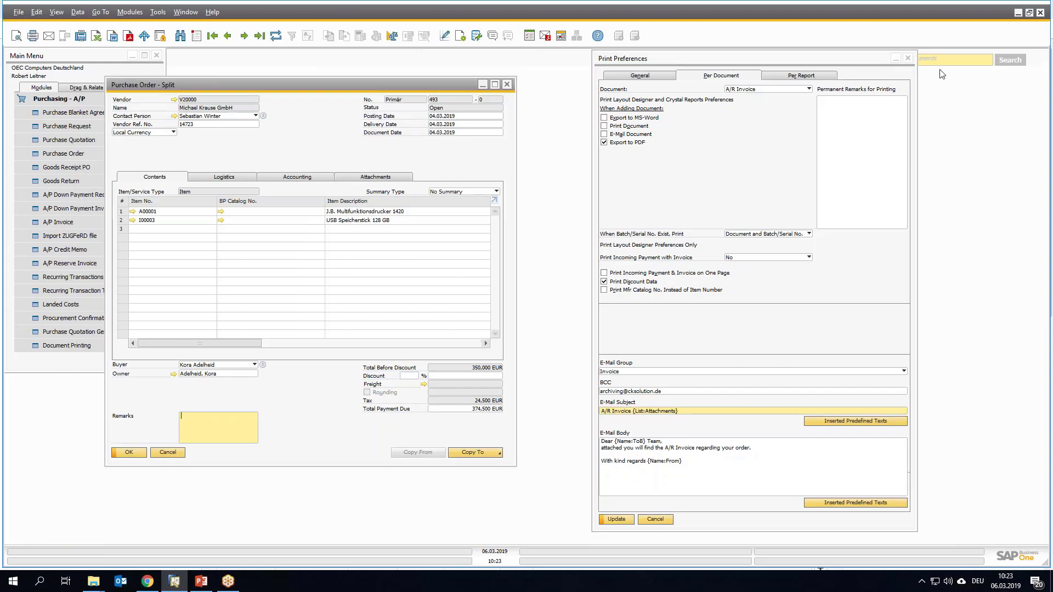
click(908, 59)
click(181, 35)
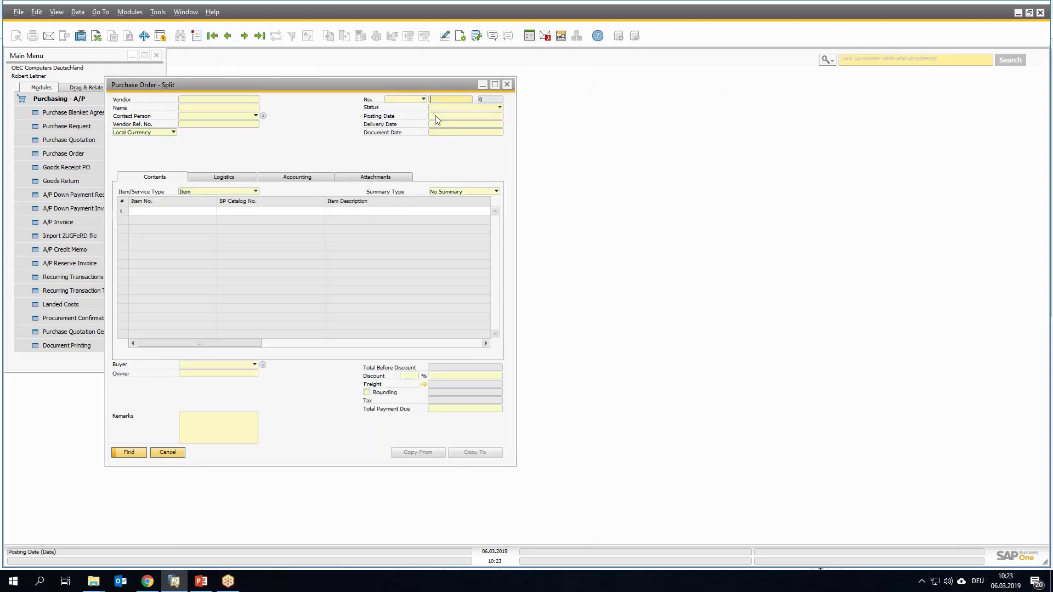
text(455)
key(Return)
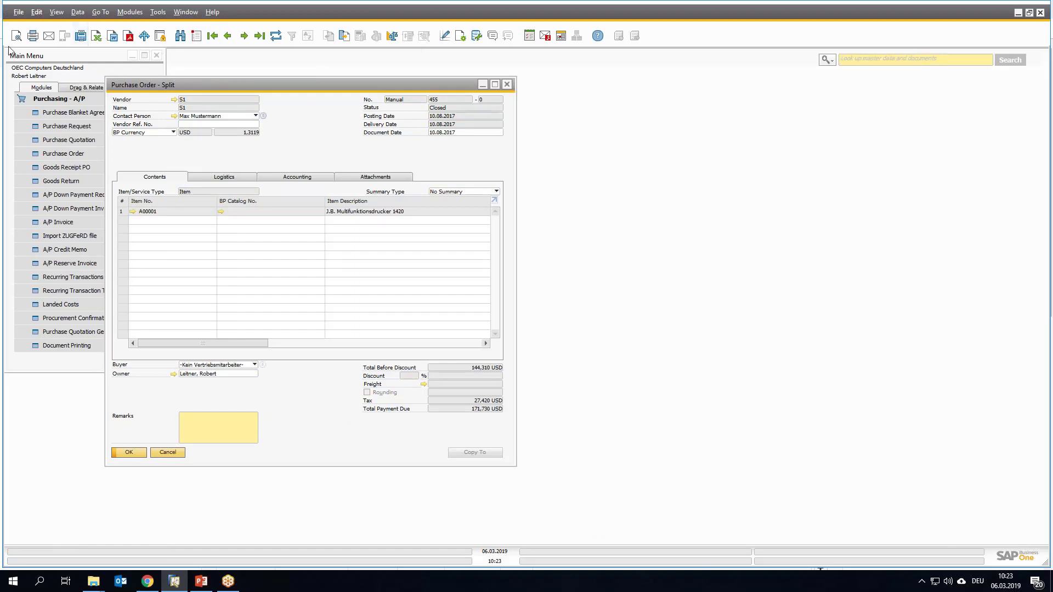
Create an e-mail from the purchase order, examine its recipient, subject and body, and close the message without saving.
click(49, 37)
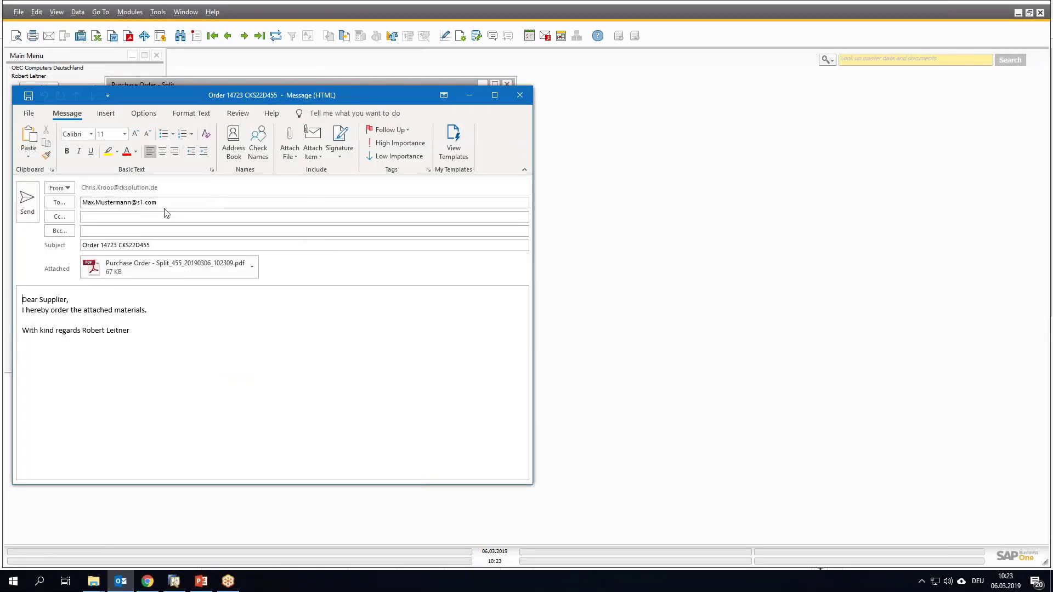
drag(172, 203, 82, 203)
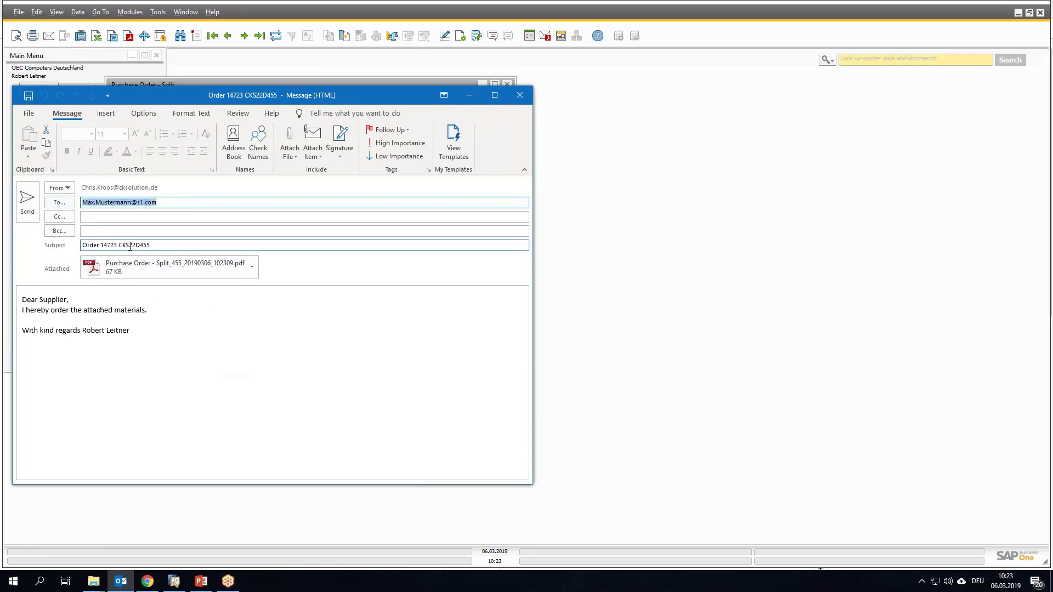
drag(175, 247, 77, 243)
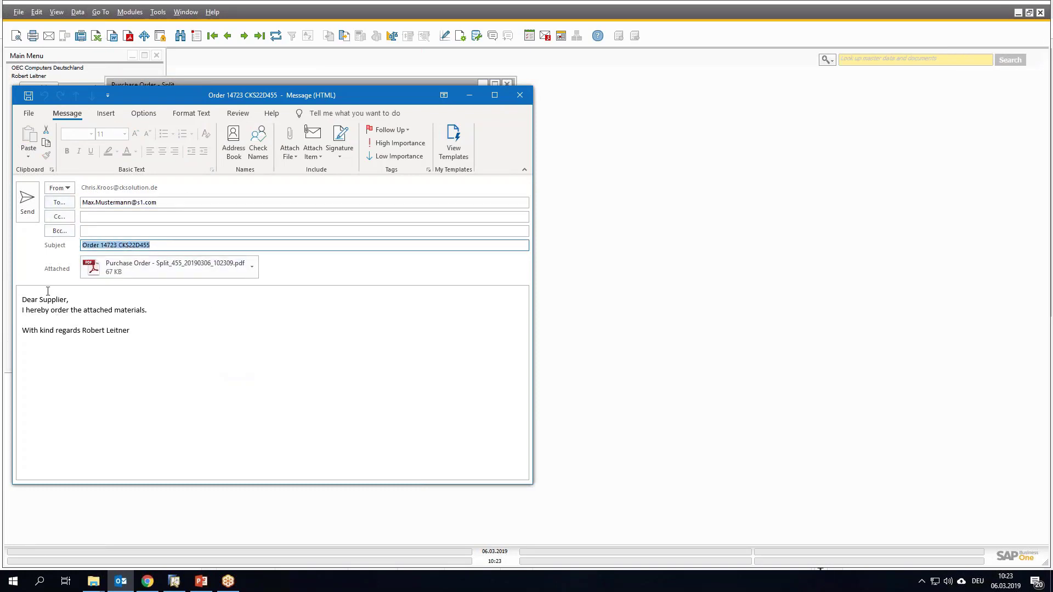
drag(62, 302, 22, 301)
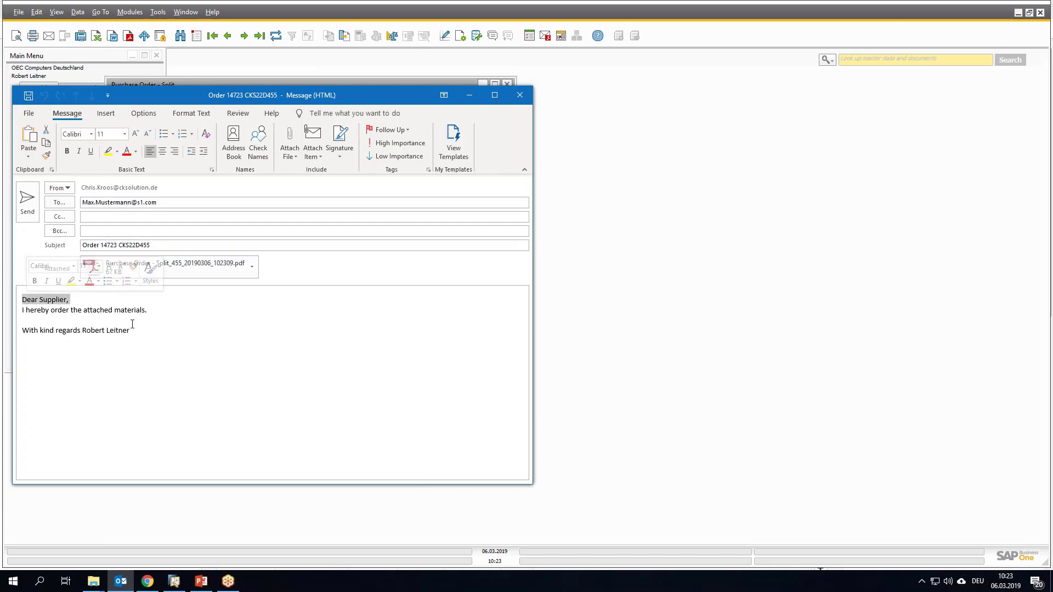
drag(134, 332, 26, 310)
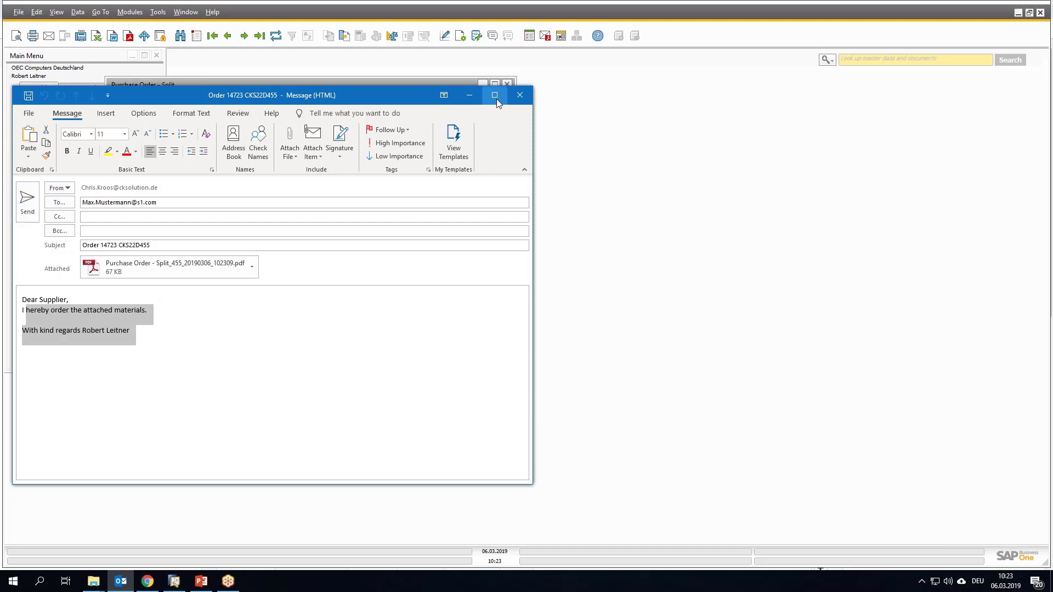
click(519, 95)
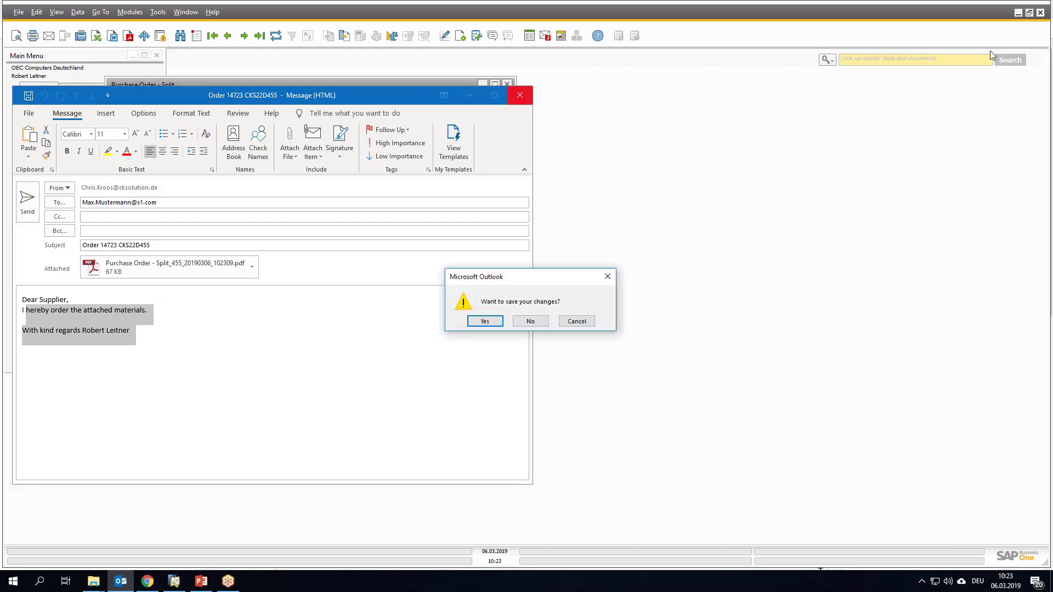
click(544, 321)
Minimize SAP Business One and the browser, view the order reply .msg file from the Webinar folder, and minimize the message.
click(1019, 13)
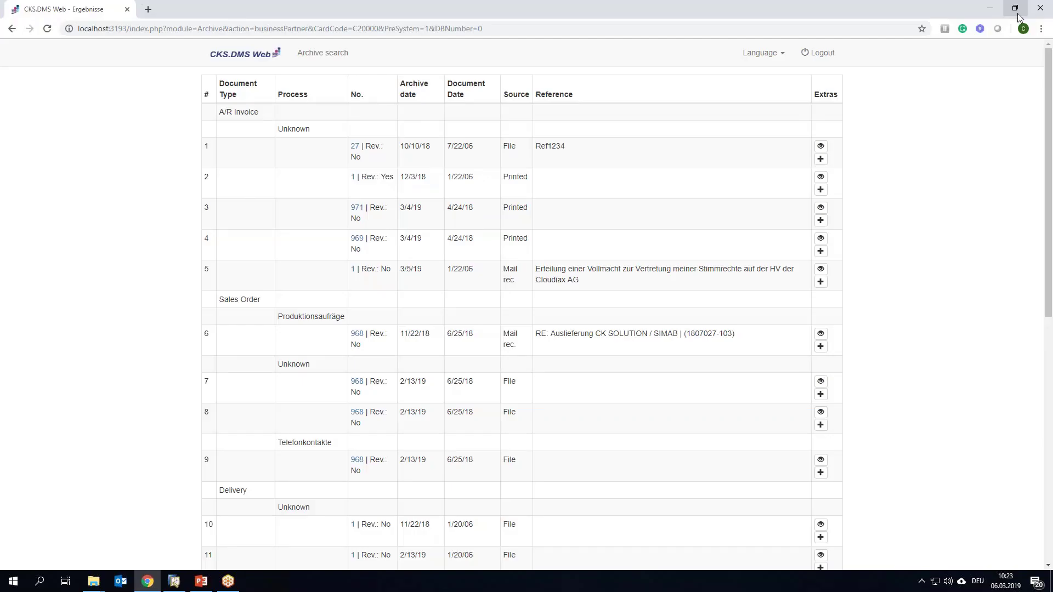
click(993, 13)
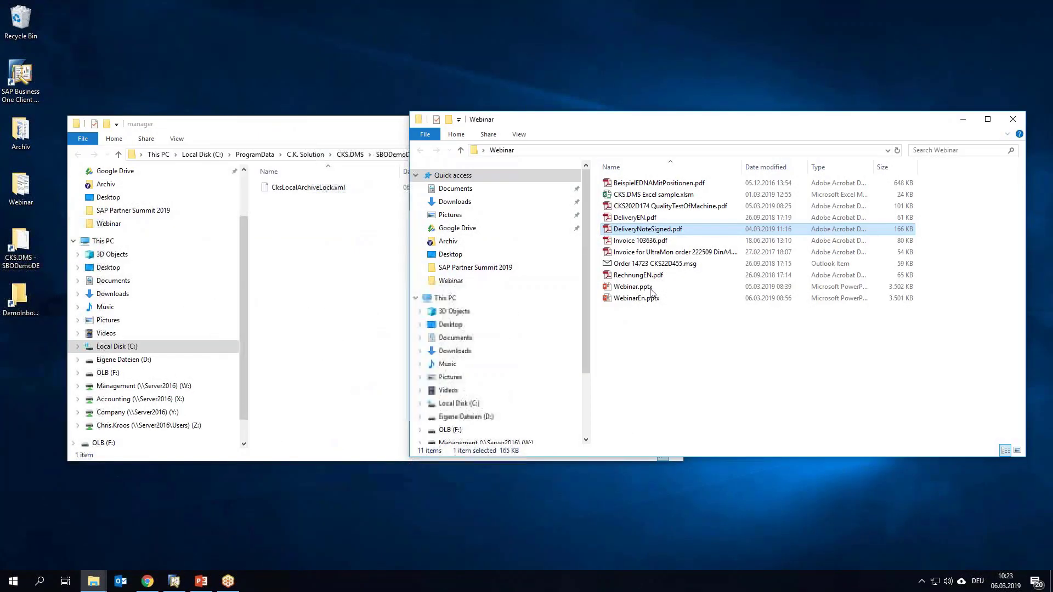
double_click(639, 264)
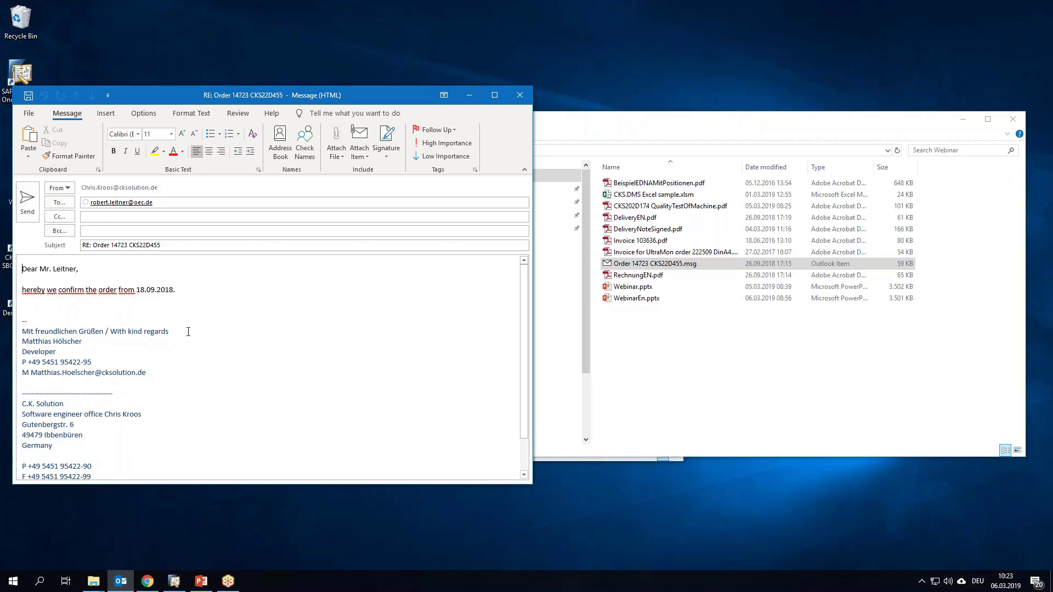
click(111, 232)
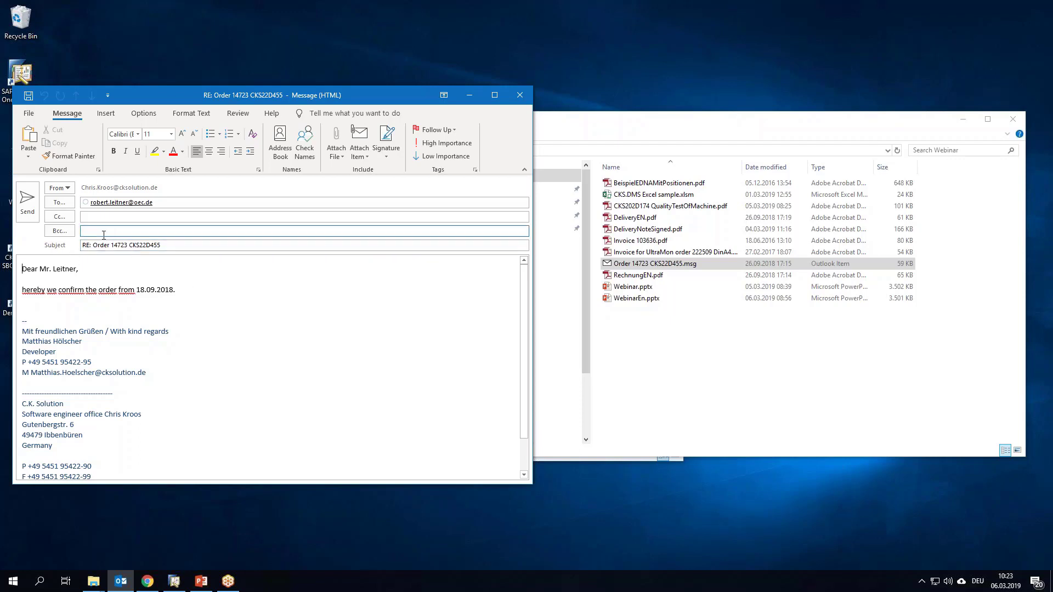
click(469, 95)
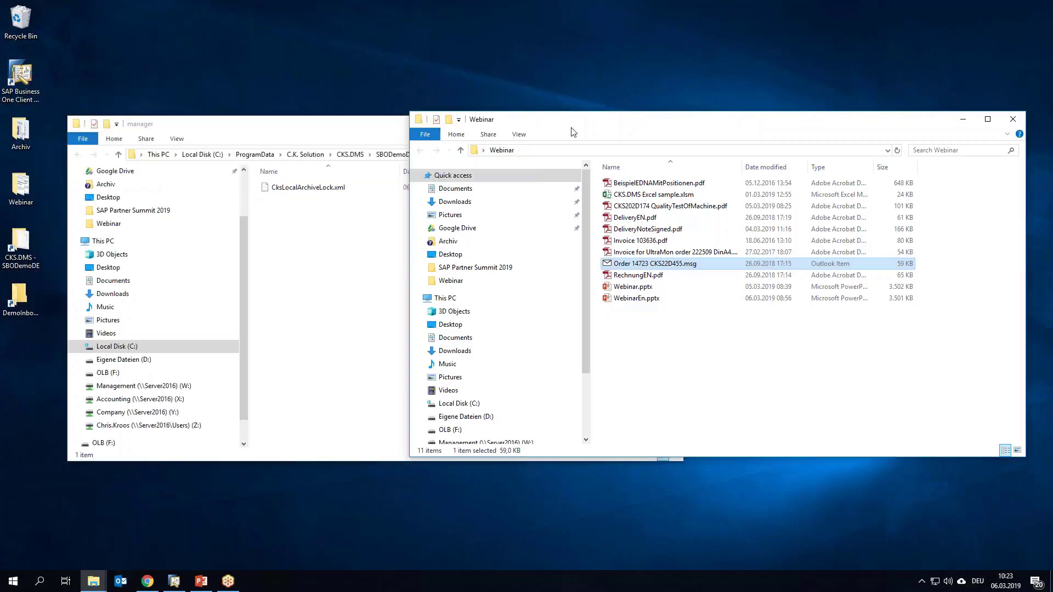
Go to the inner CksDmsService v1.3.0.15 folder on Local Disk (C:) and launch CksDmsServiceManager.exe.
drag(643, 125, 765, 124)
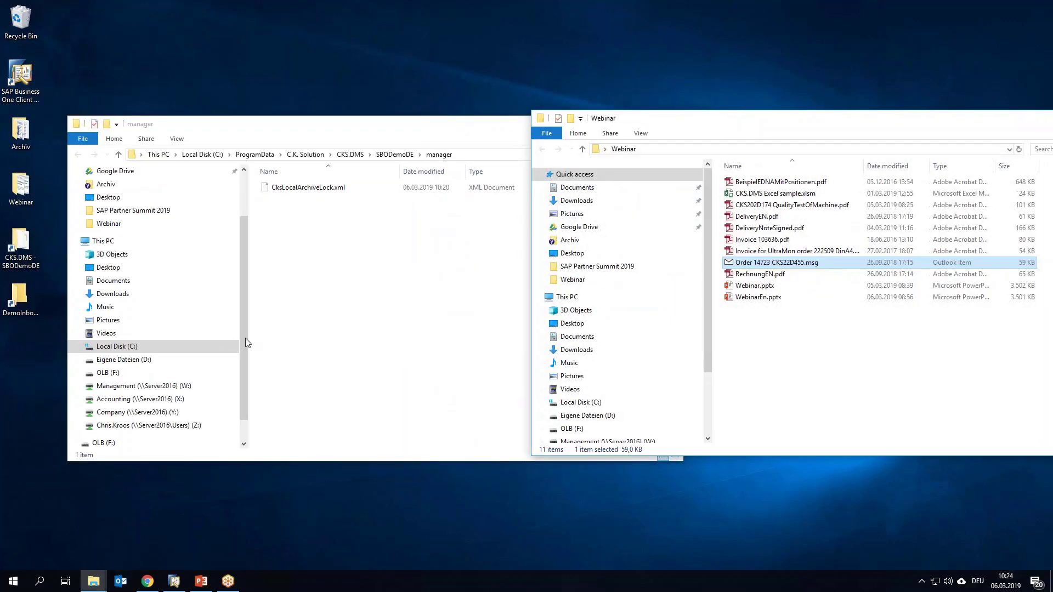
click(121, 346)
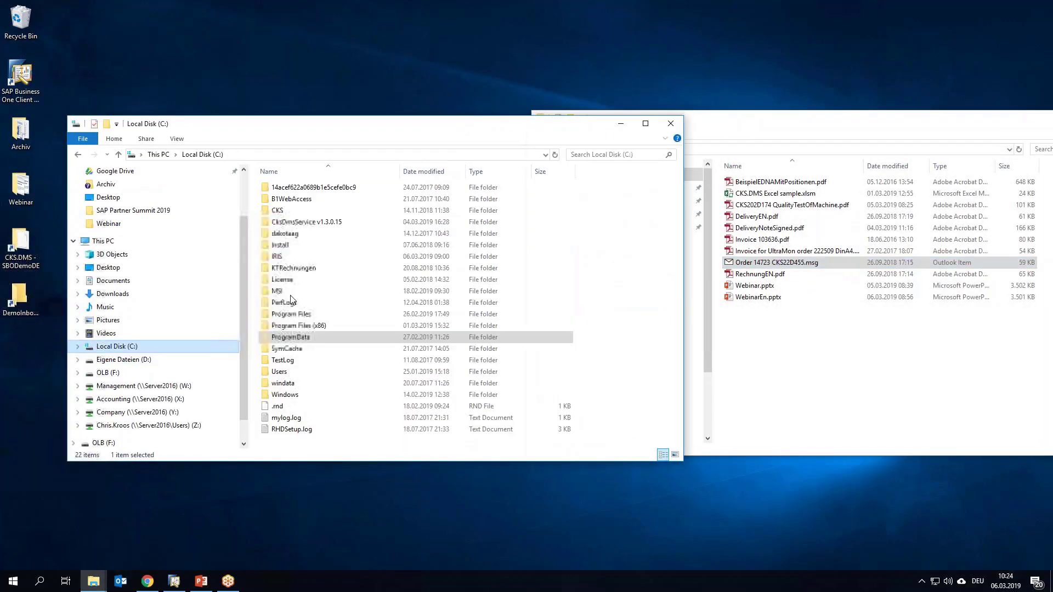
double_click(318, 227)
double_click(309, 189)
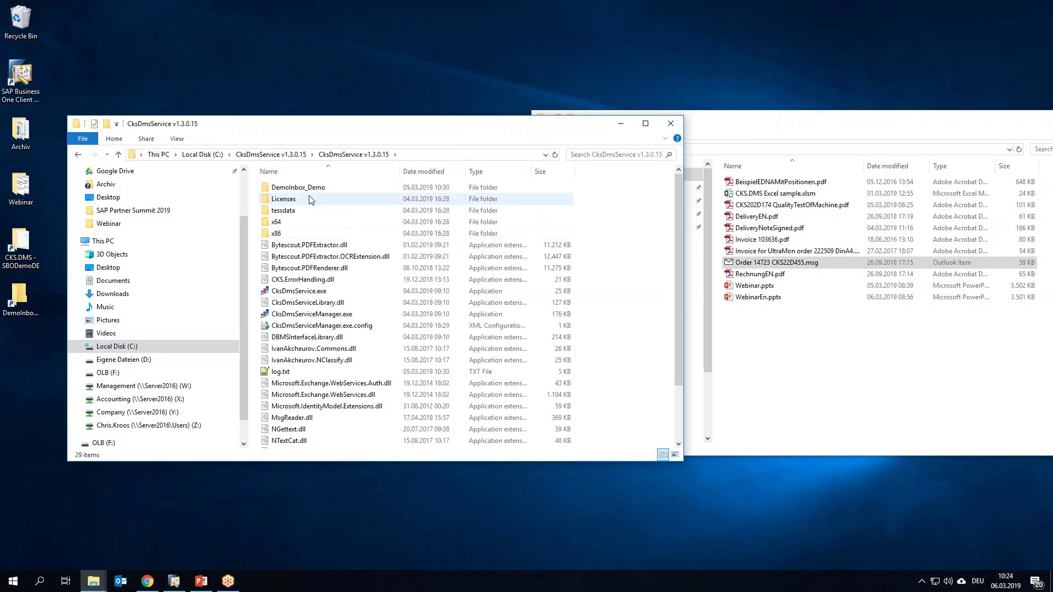
click(302, 315)
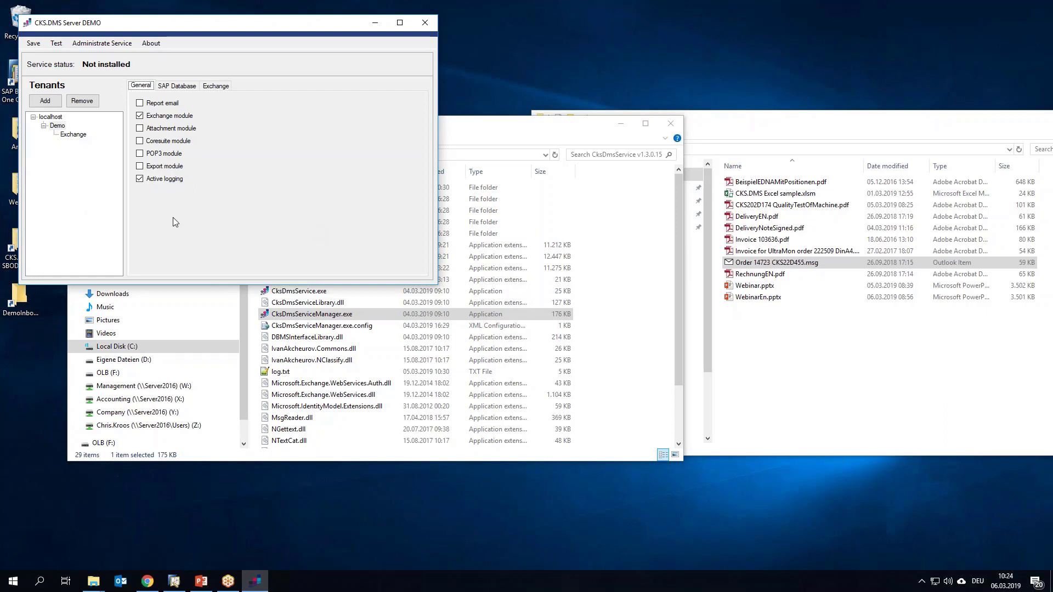
Start a CKS.DMS Server test run with the saved settings and move its output window up out of the way.
drag(92, 24, 190, 63)
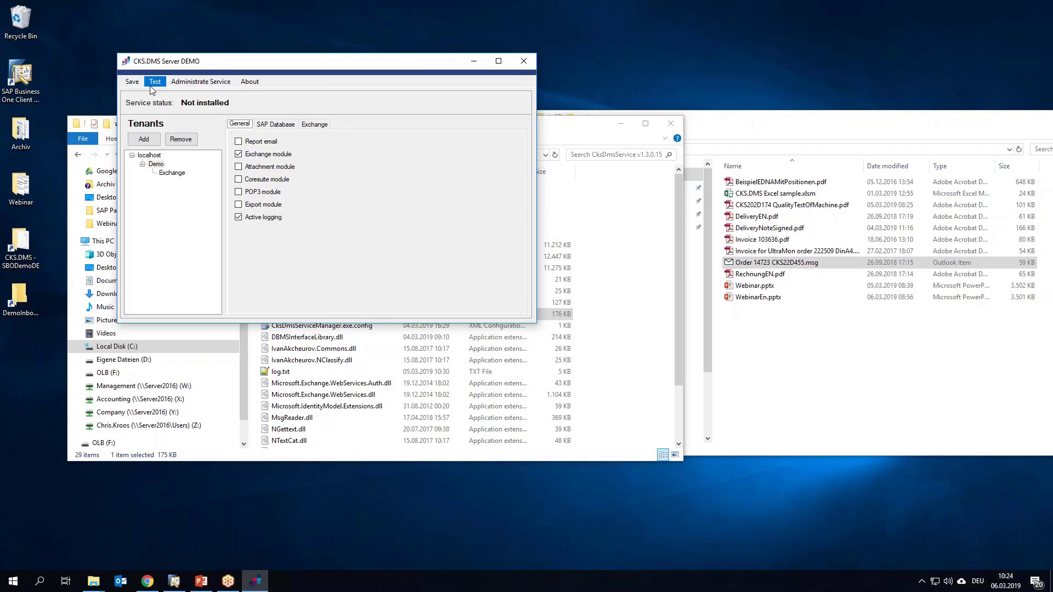
click(152, 84)
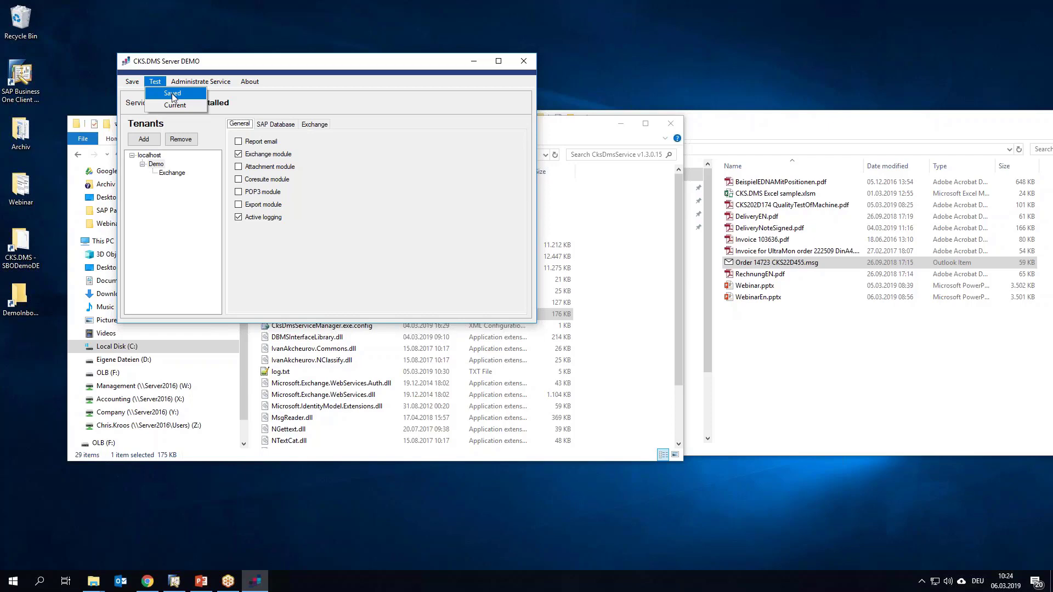
click(172, 94)
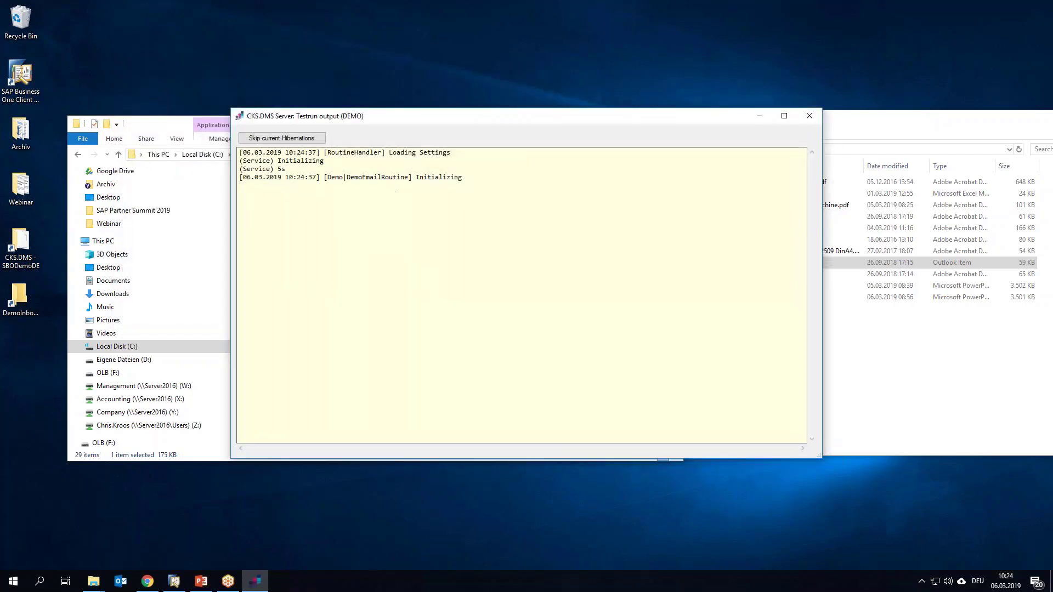
drag(445, 118, 344, 40)
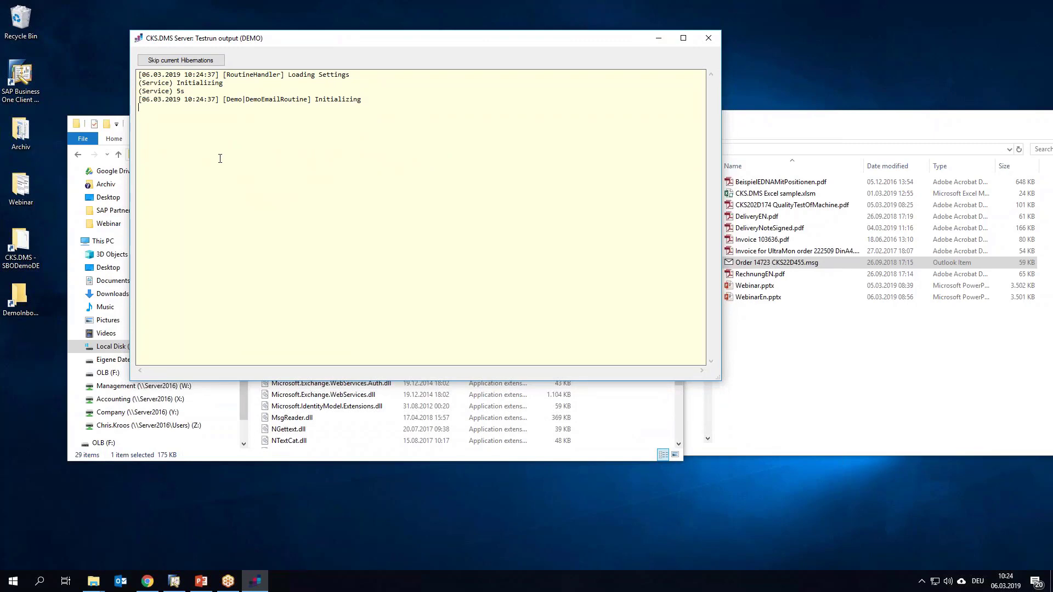
Open the DemoInbox_Demo folder from the desktop, minimize the test run output, and close the CksDmsService folder window.
double_click(25, 303)
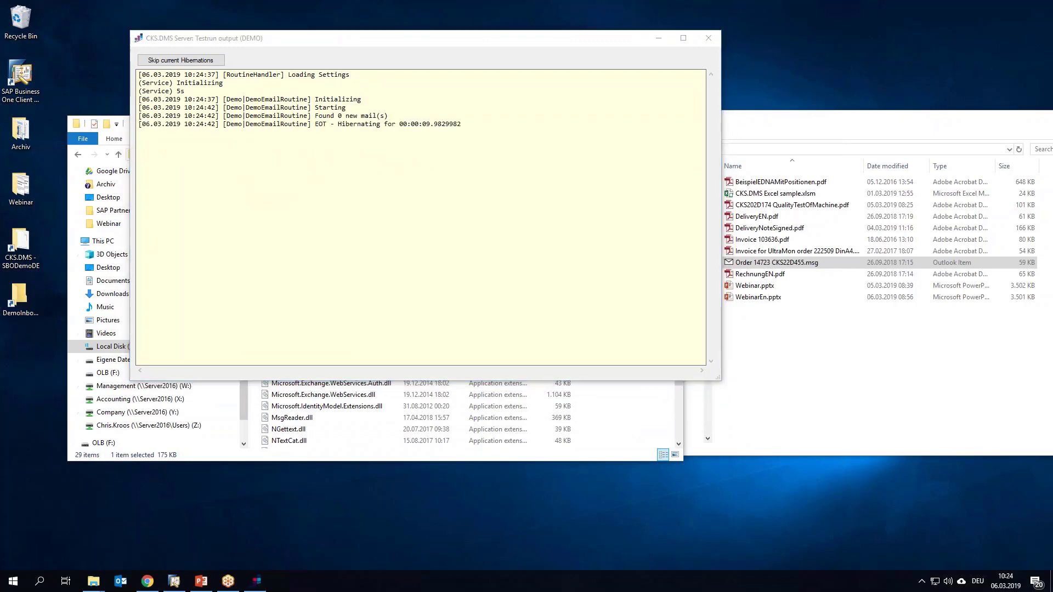
drag(183, 18, 291, 129)
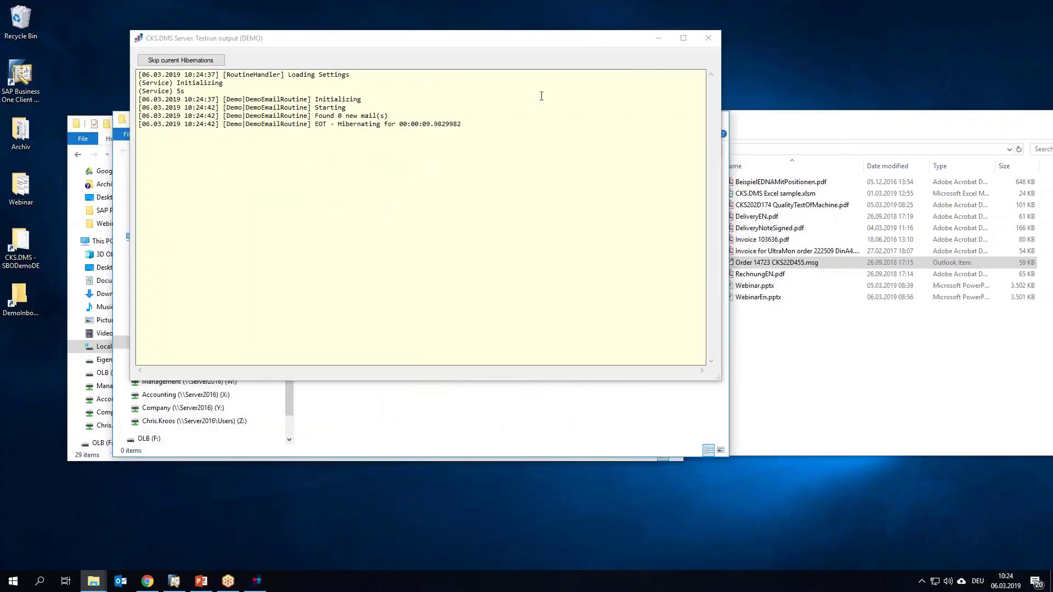
click(659, 38)
drag(439, 125, 477, 76)
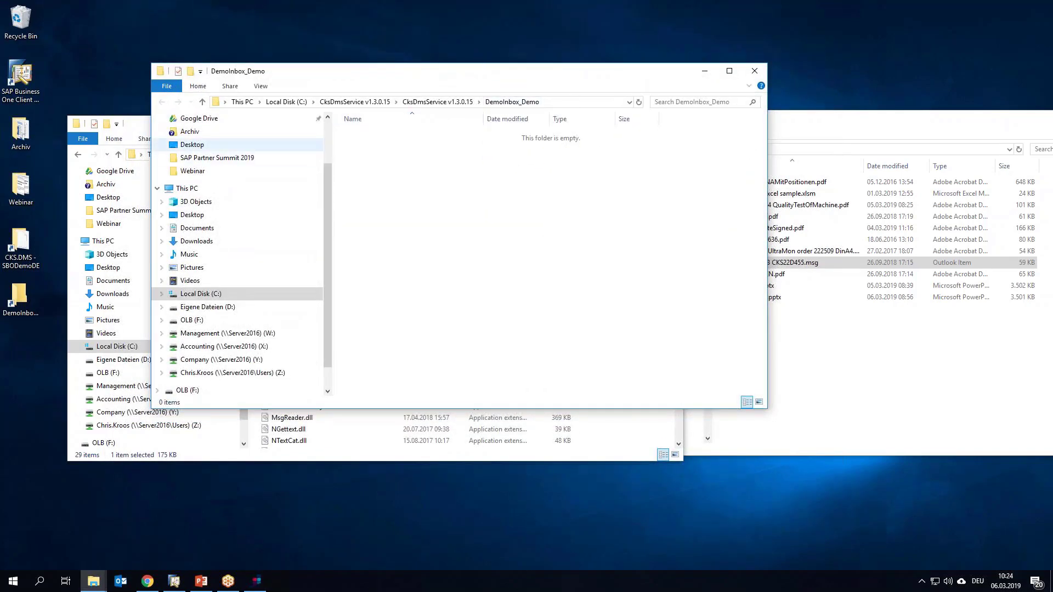
click(135, 124)
click(670, 123)
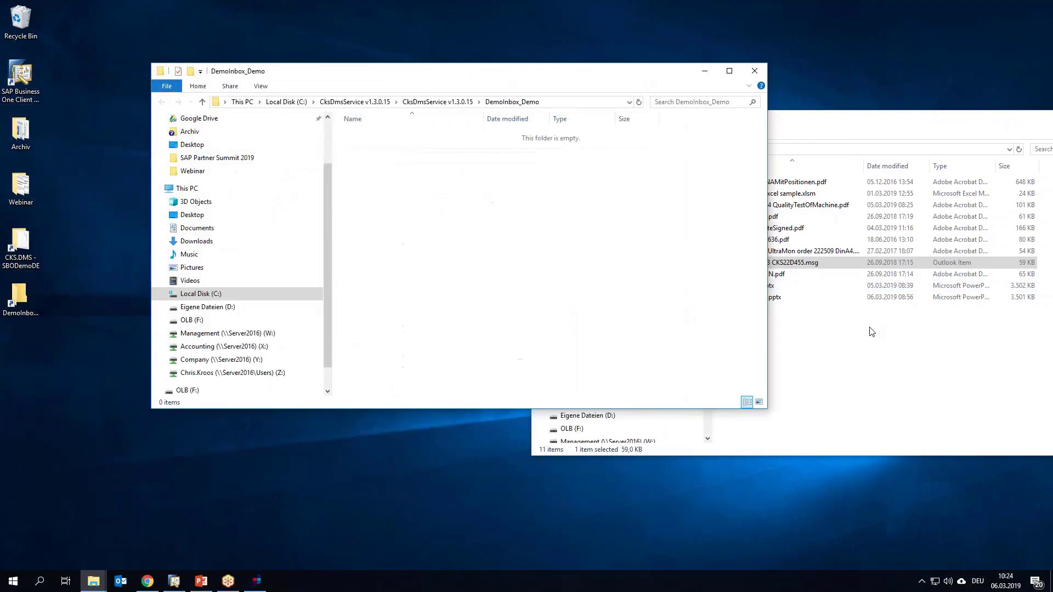
Copy the order .msg file from the Webinar folder into the DemoInbox_Demo folder for the server to process.
click(869, 329)
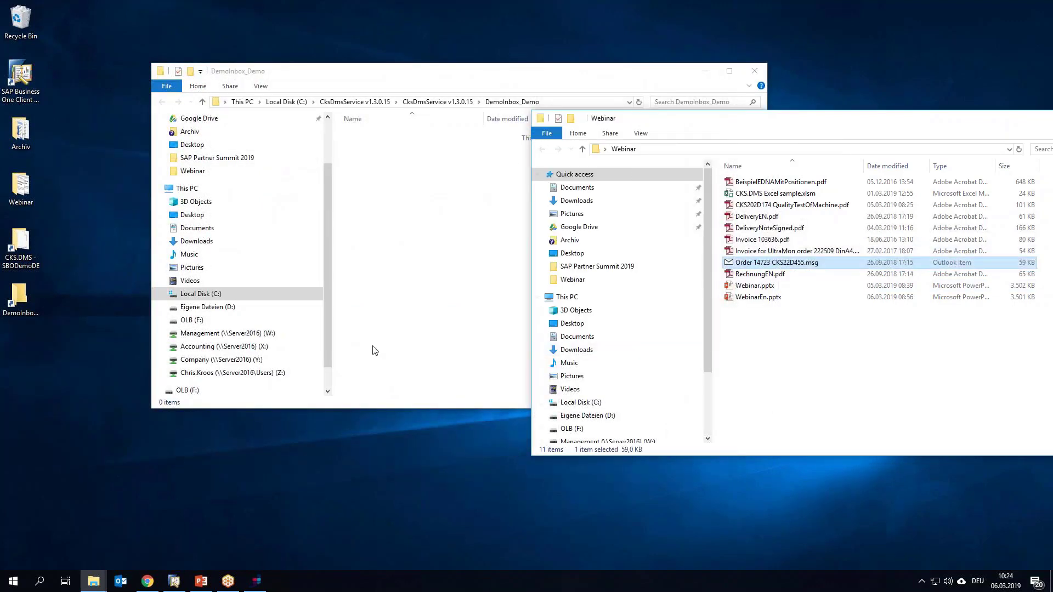
click(416, 253)
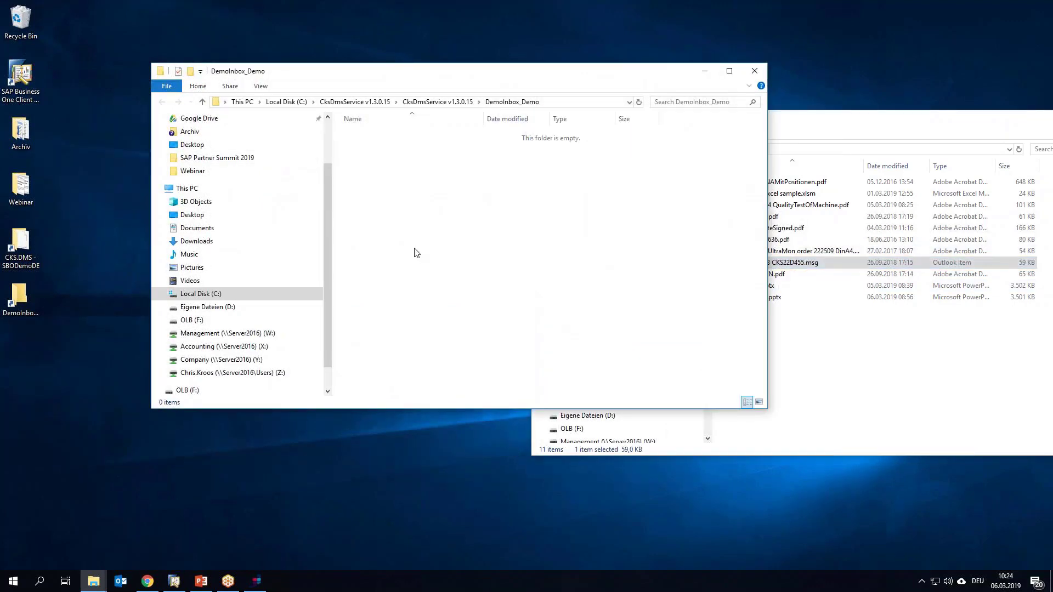
key(ctrl+v)
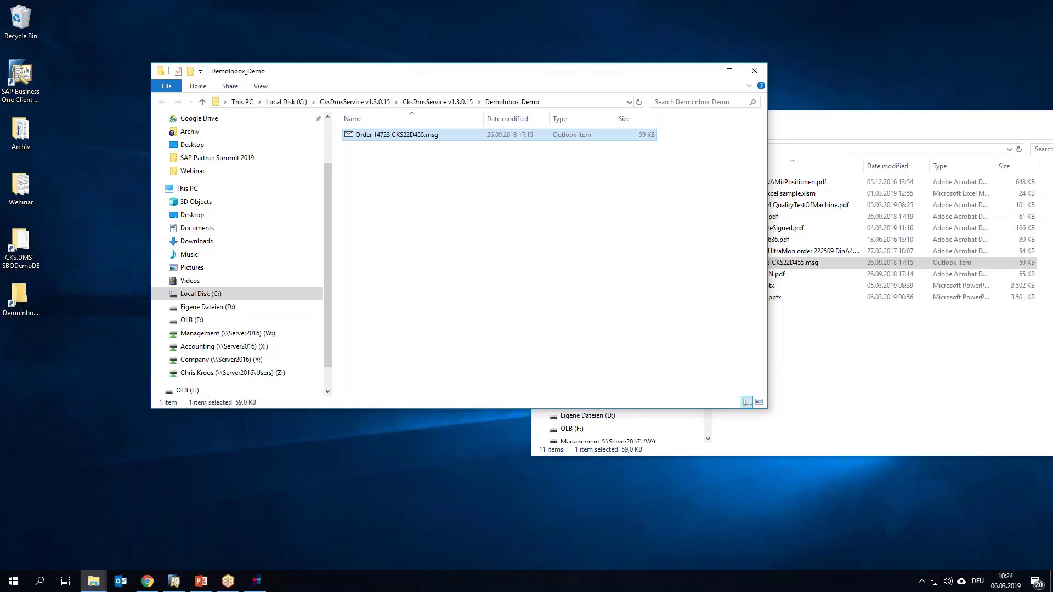
click(417, 253)
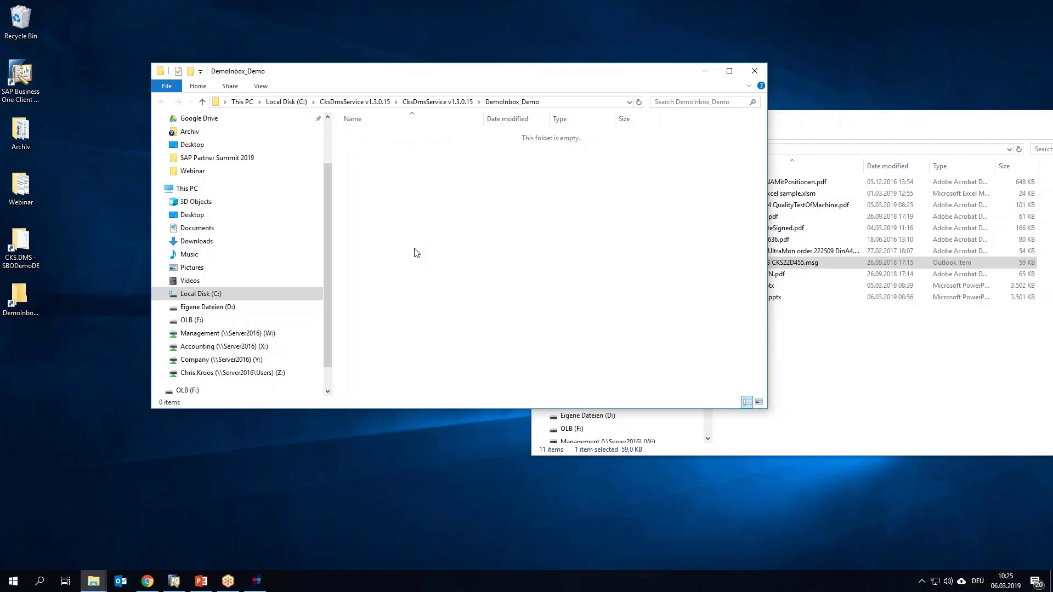
Check the test run output for the processed mail, and close both the output and the CKS.DMS Server window.
click(256, 582)
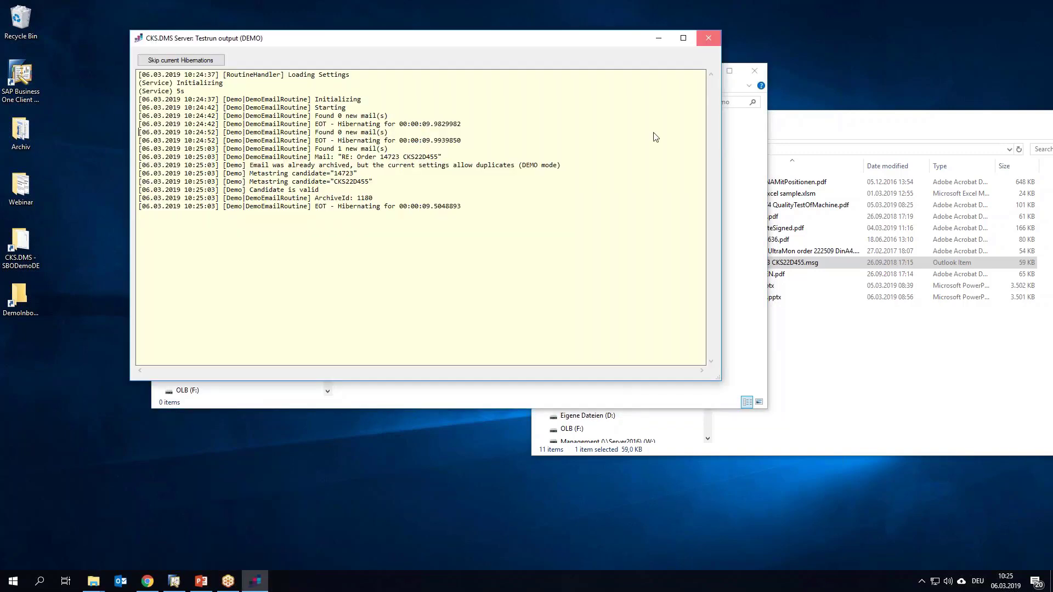
click(707, 38)
click(531, 61)
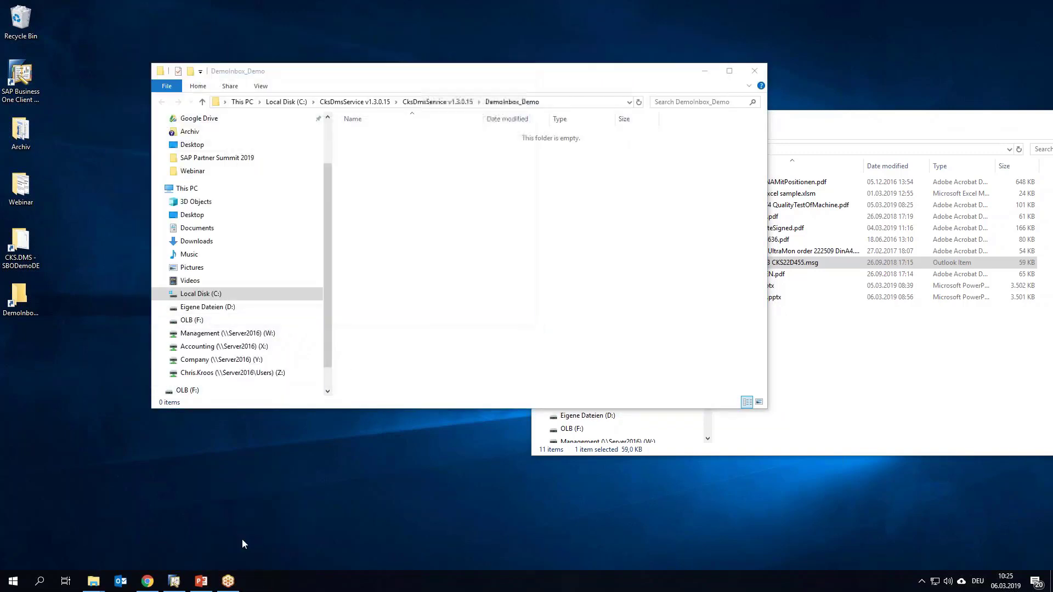
Switch to SAP Business One, open the purchase order's archive, and preview the received mail archived on 06.03.2019.
click(173, 582)
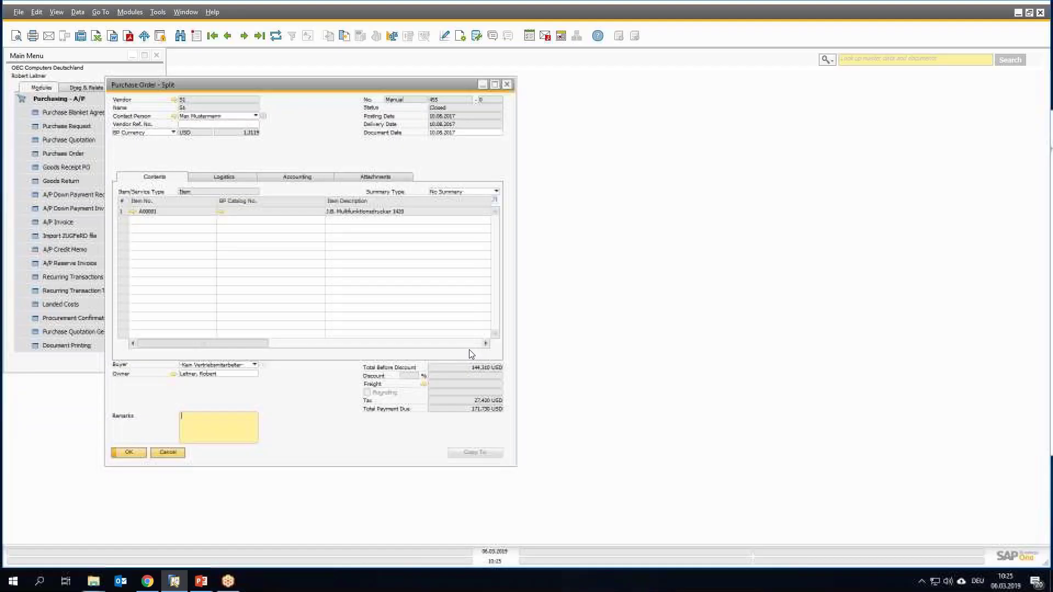
right_click(307, 137)
click(340, 151)
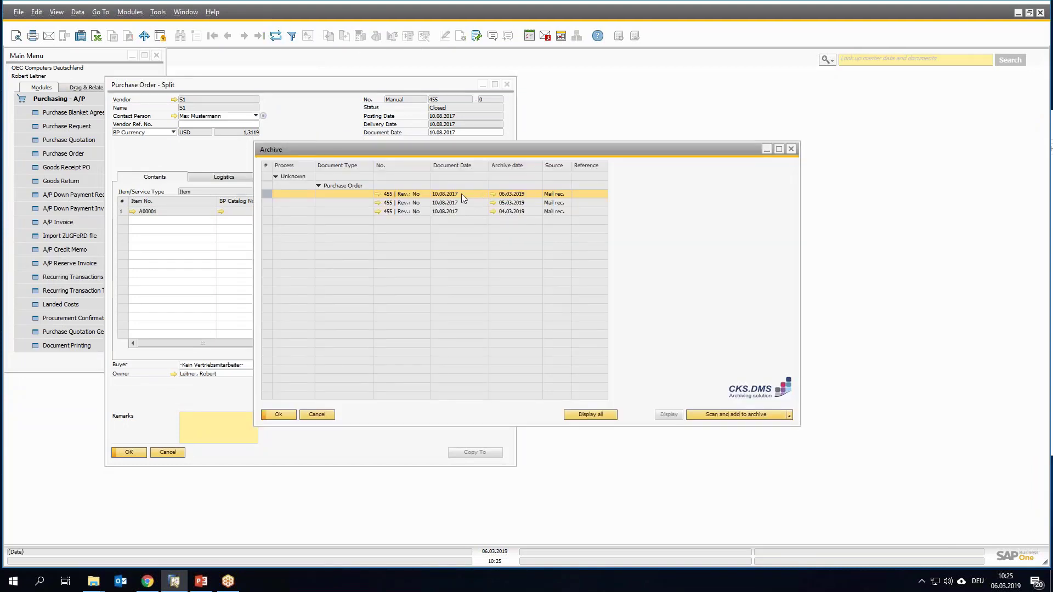
click(449, 195)
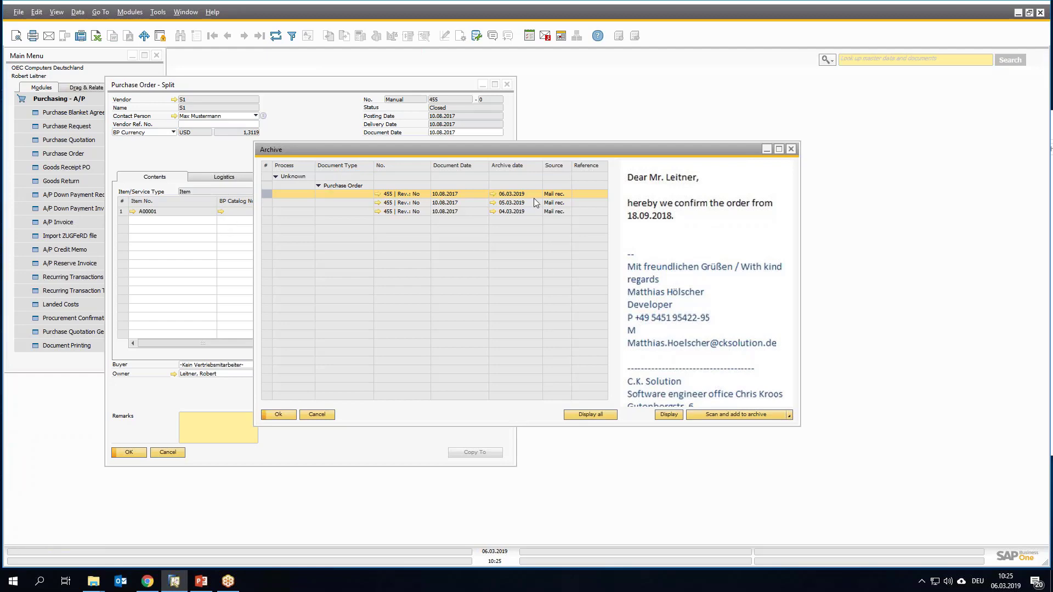
Open the CKS.DMS Inbox, and close both the Archive window and the purchase order.
click(790, 149)
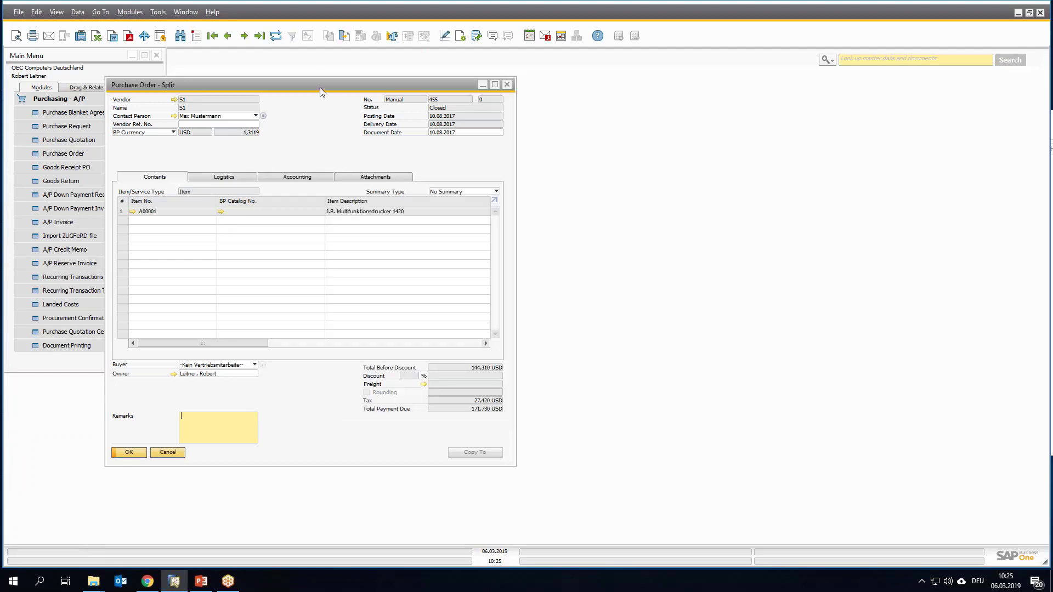
drag(320, 87, 479, 87)
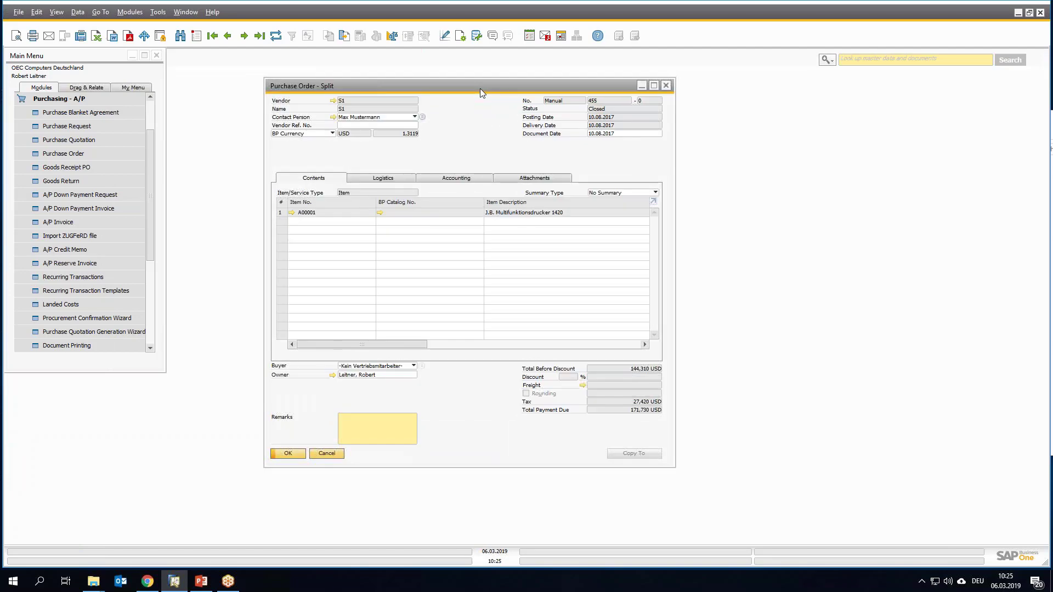
click(75, 102)
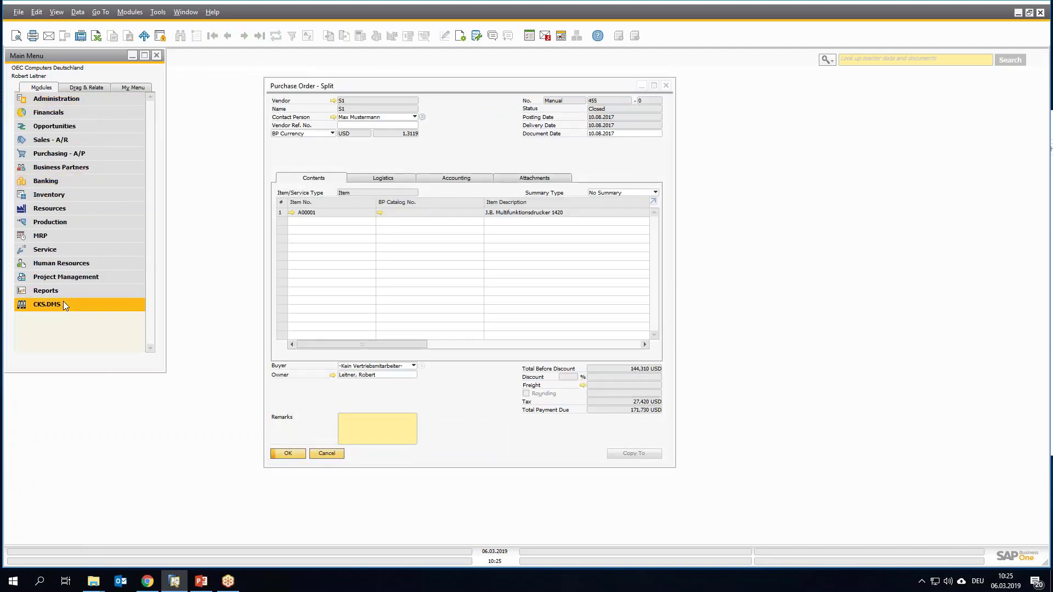
click(63, 302)
click(52, 237)
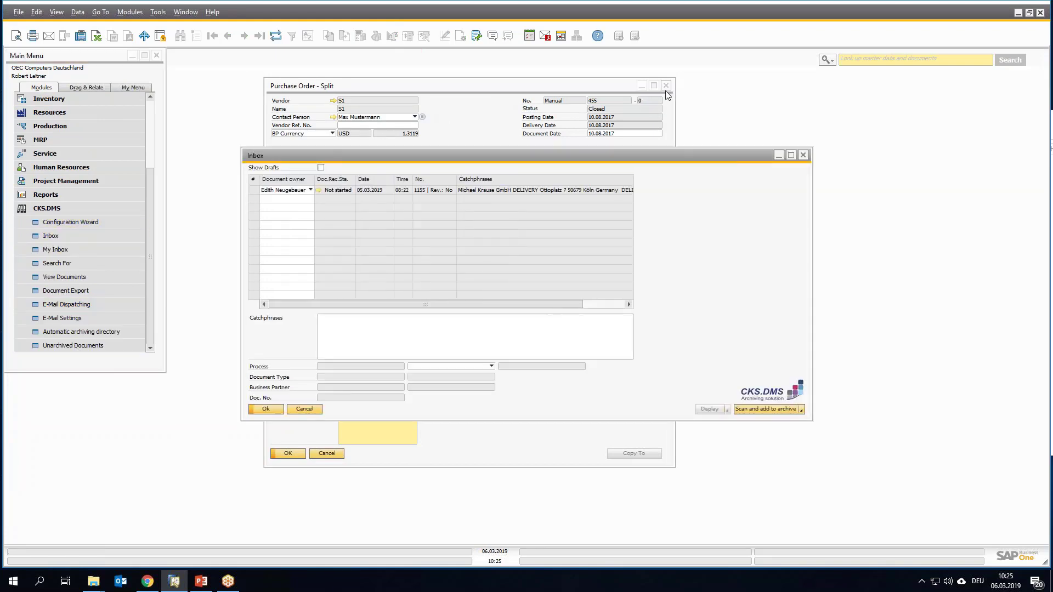
click(666, 85)
drag(596, 157, 572, 102)
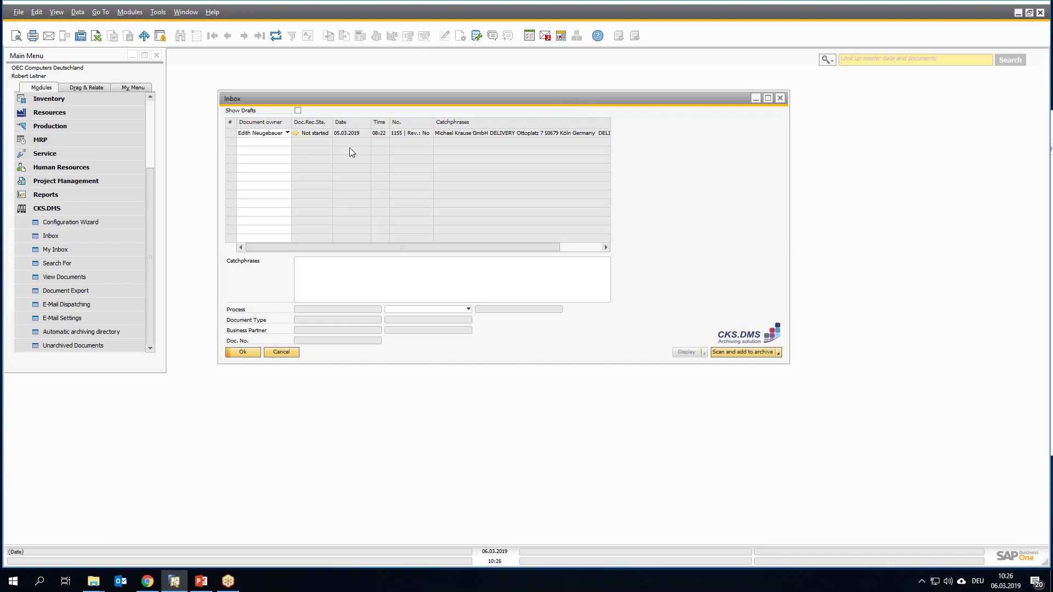
Add DeliveryEN.pdf from the Webinar folder to the archive inbox using the select-file option.
click(401, 135)
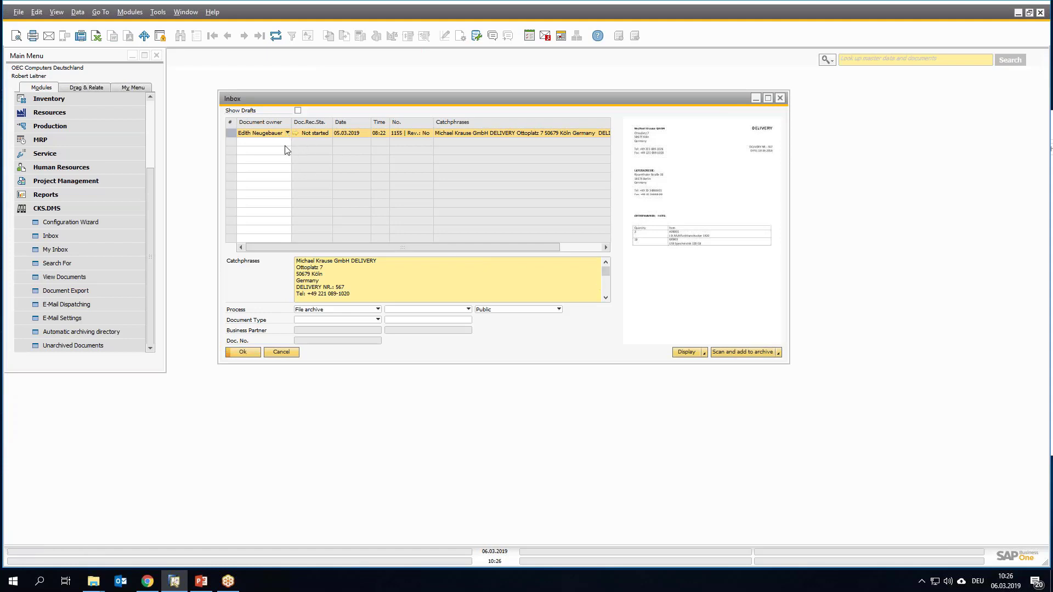
click(779, 357)
click(747, 376)
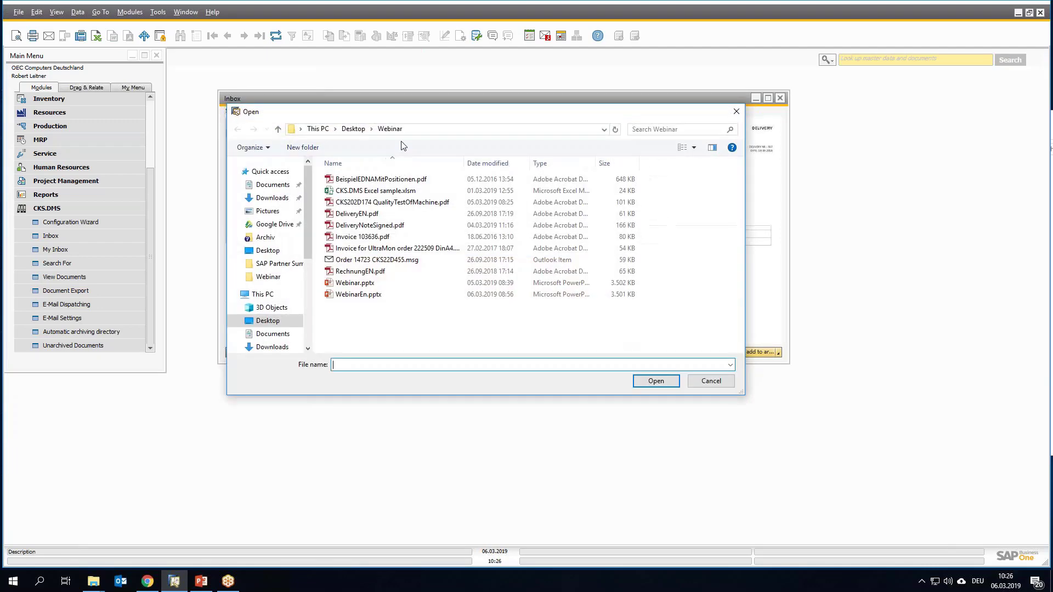
double_click(356, 214)
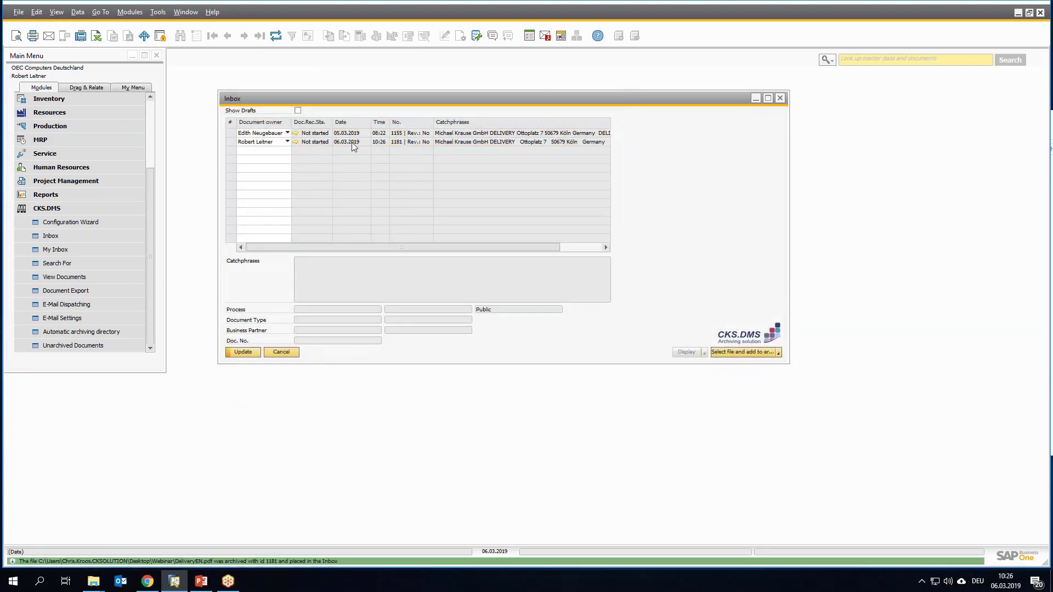
Display the newly archived delivery PDF, check its item table and order number, and close it.
click(351, 142)
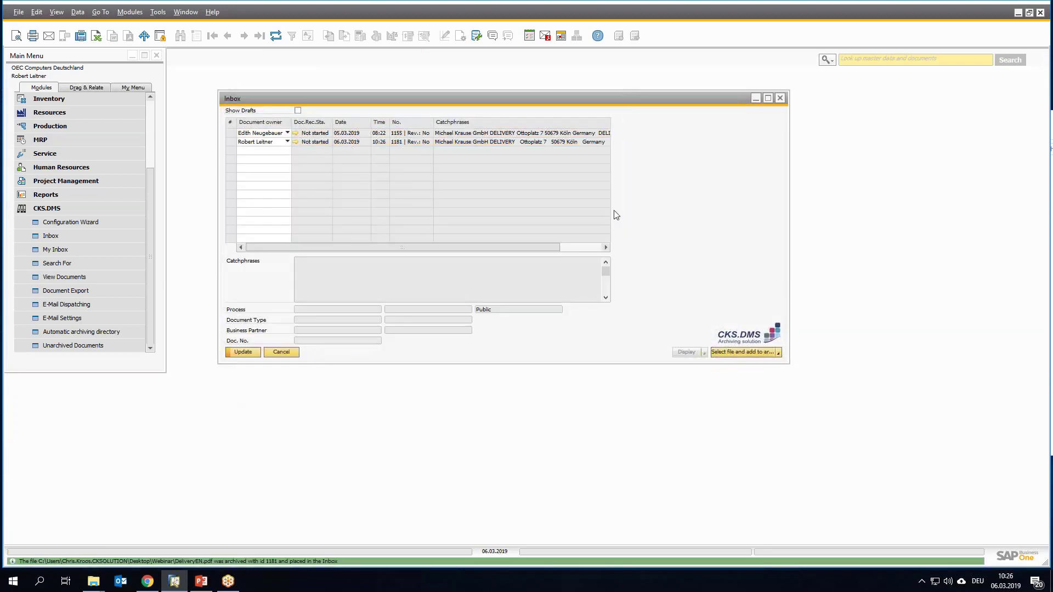
click(694, 353)
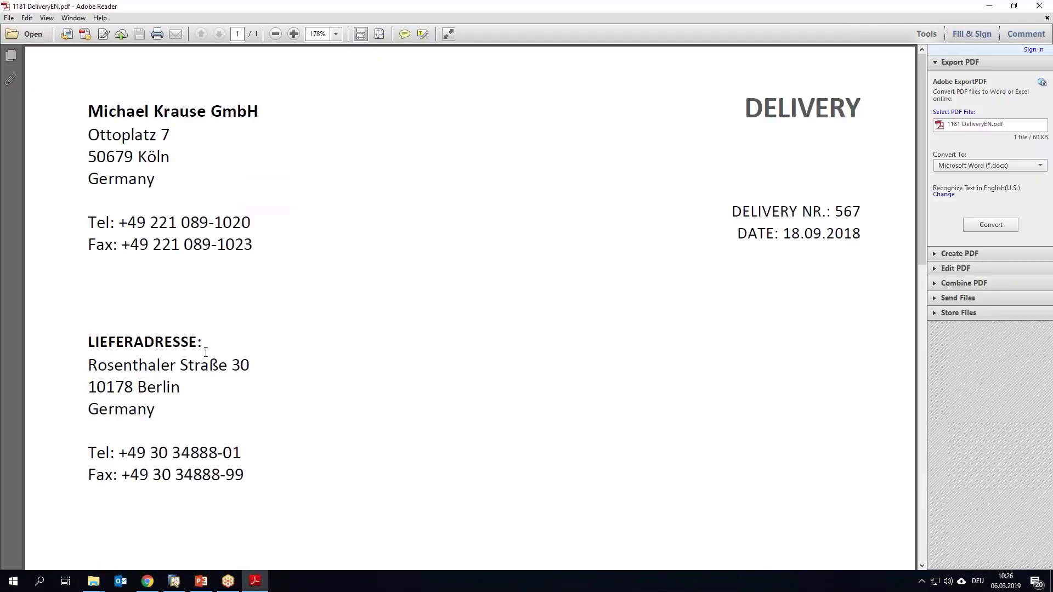
scroll(359, 294, down, 6)
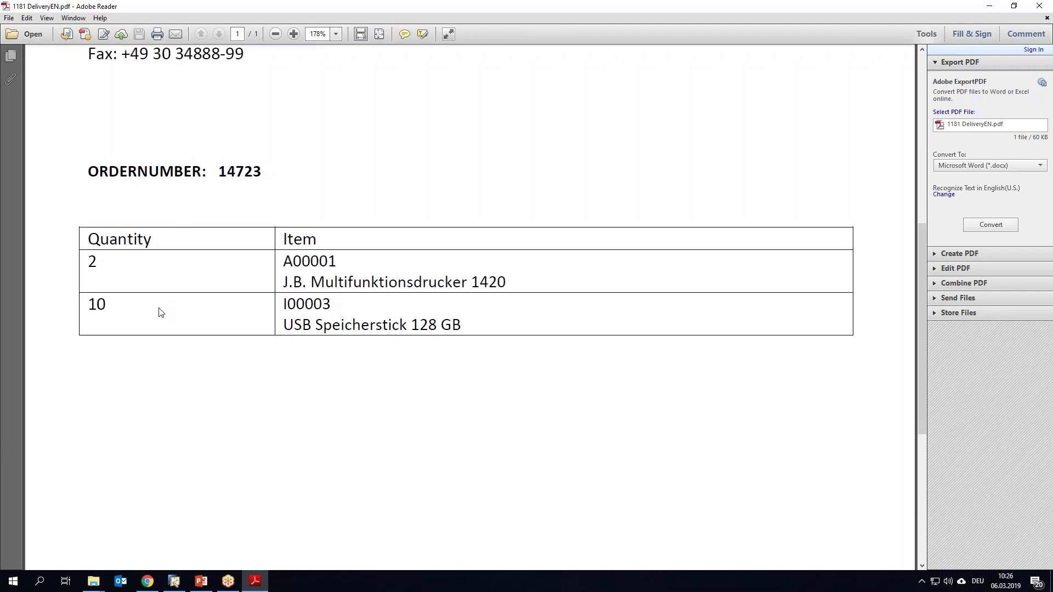
double_click(265, 172)
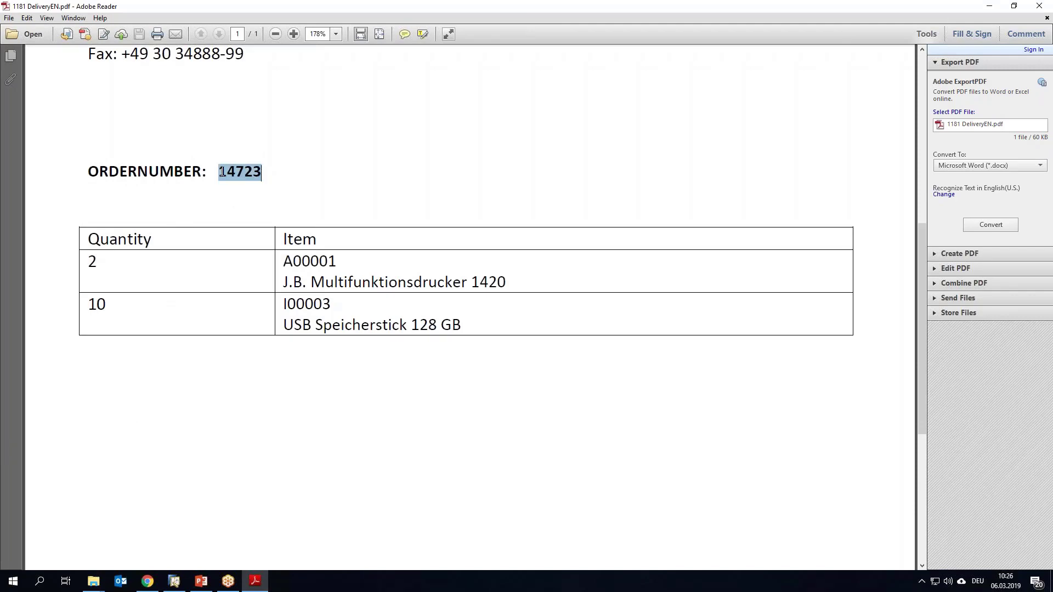
click(1039, 5)
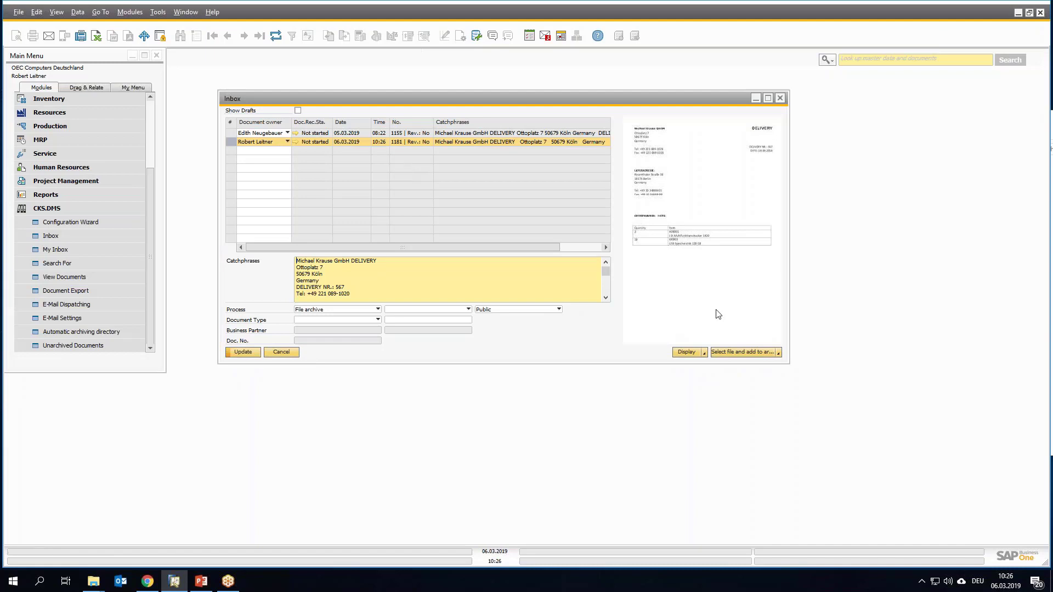
Start the Delivery Note recognition for inbox document 1181.
click(705, 353)
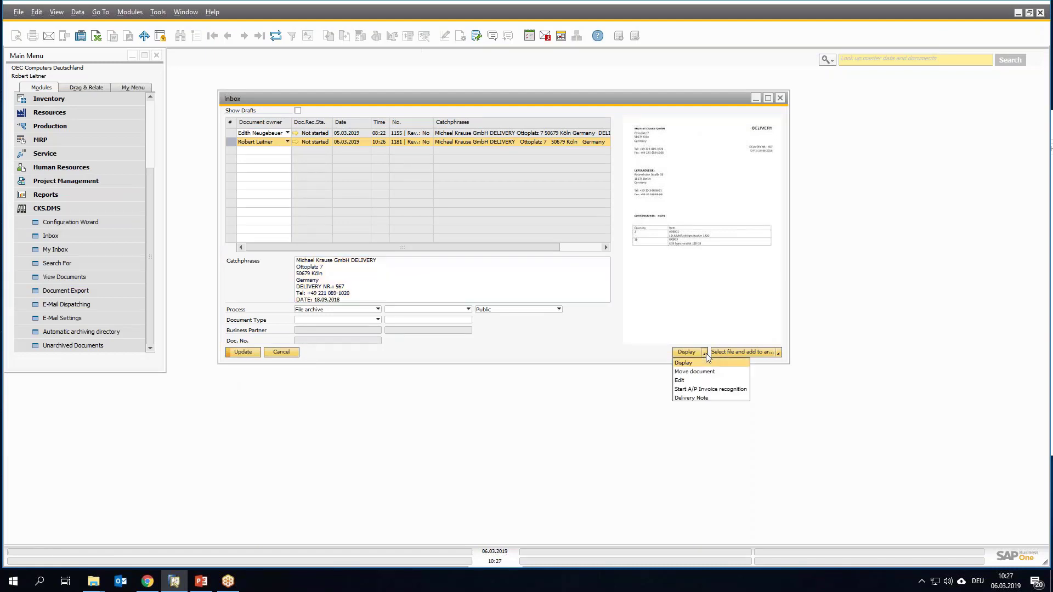
click(703, 397)
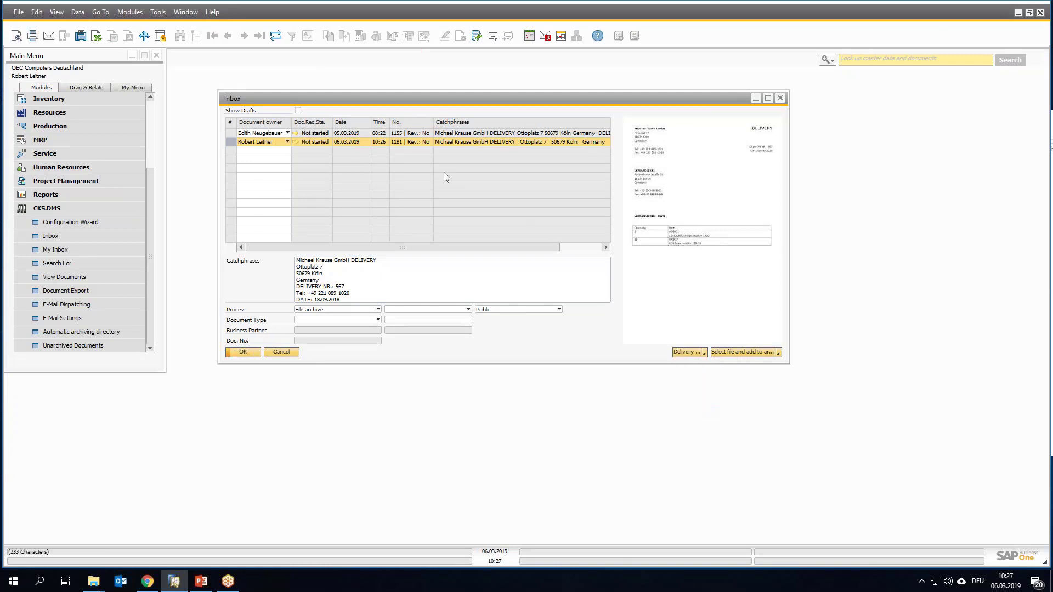
click(429, 141)
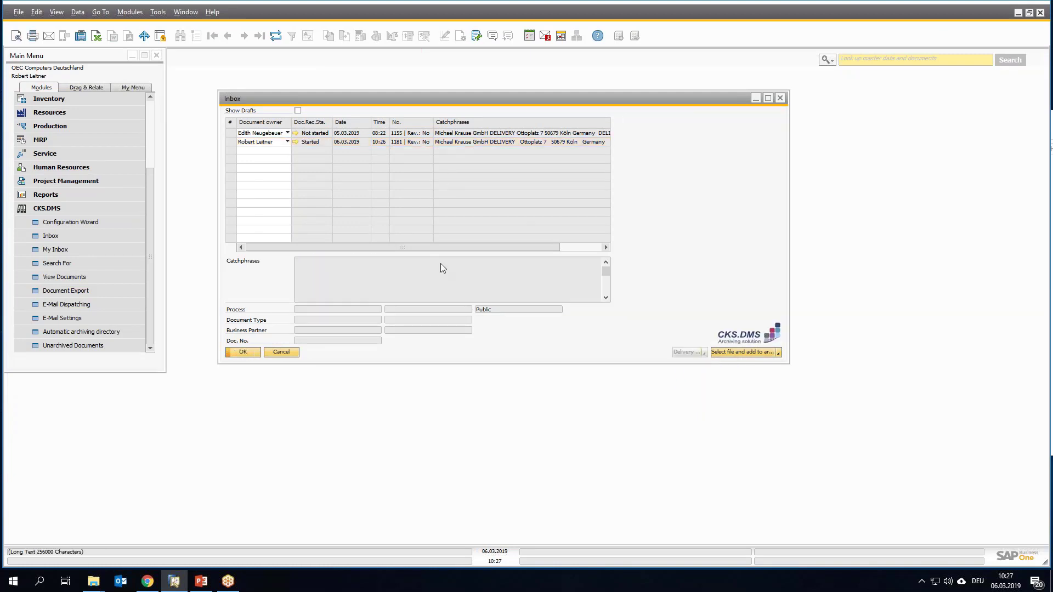
Assign inbox document 1181 to a different document owner and save the update.
click(287, 142)
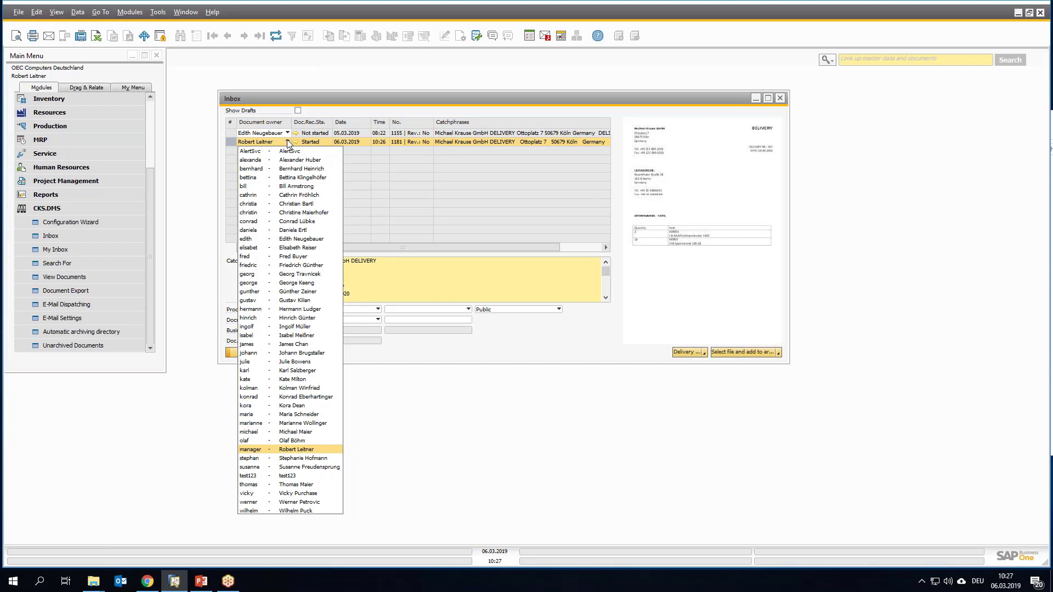
click(296, 221)
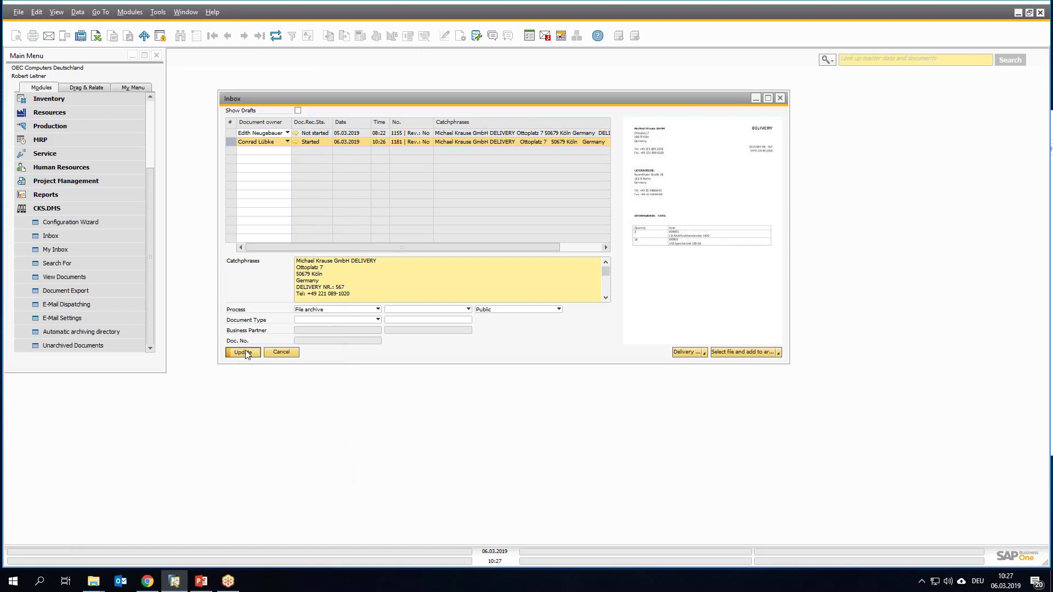
click(244, 352)
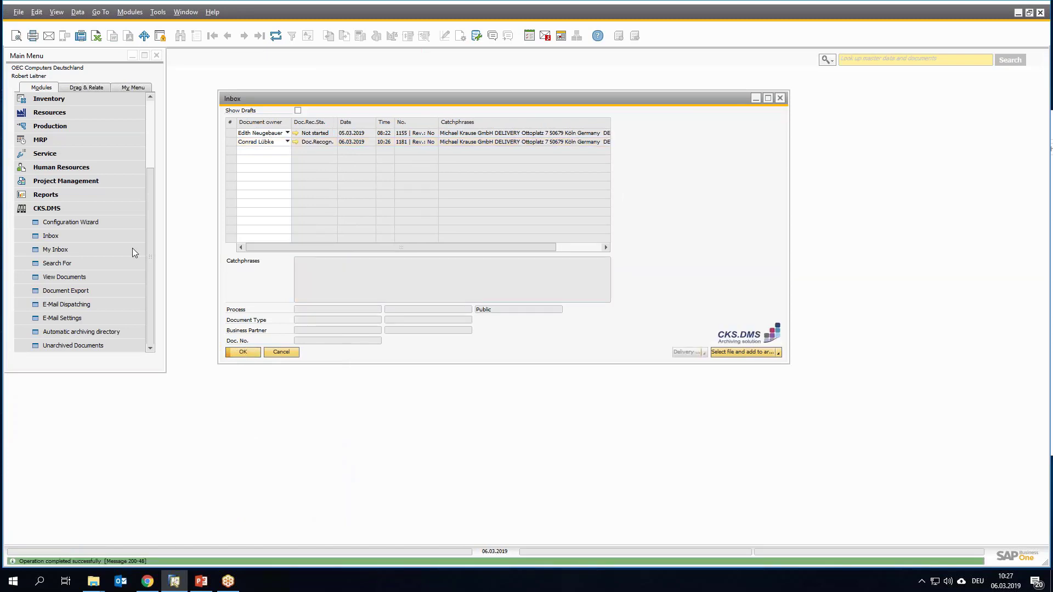
Open My Inbox beside the general Inbox, show its drafts to review the own documents, and close it.
click(71, 251)
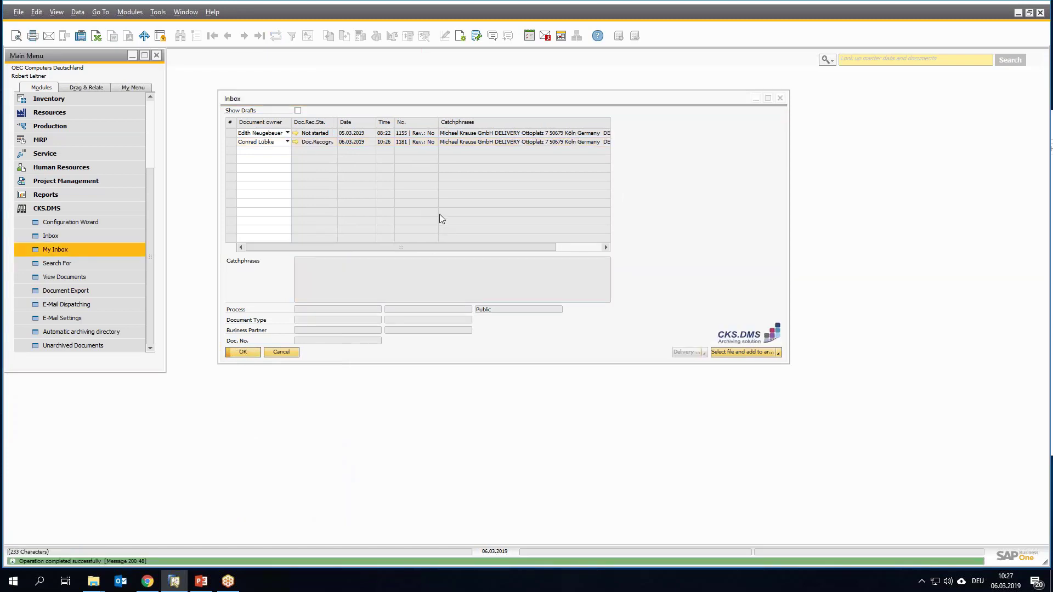
drag(361, 112, 327, 93)
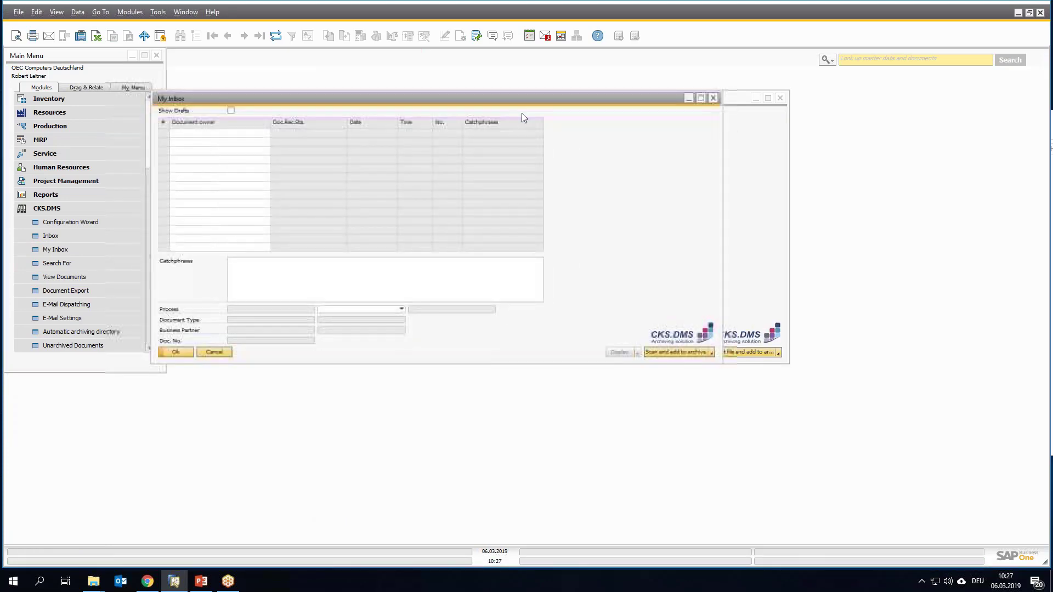
click(757, 98)
drag(676, 100, 919, 202)
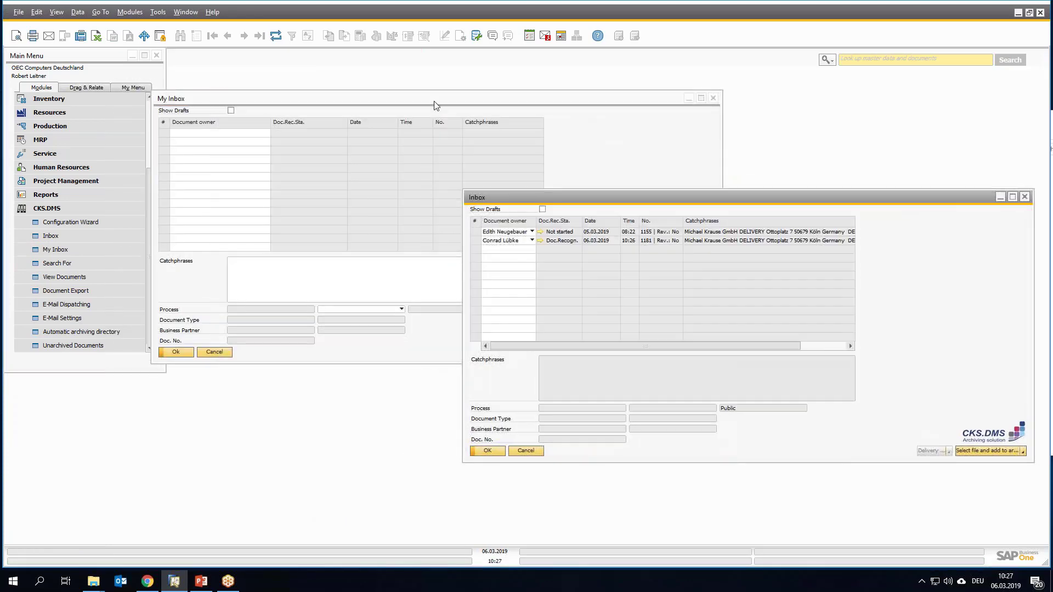
click(251, 111)
click(231, 110)
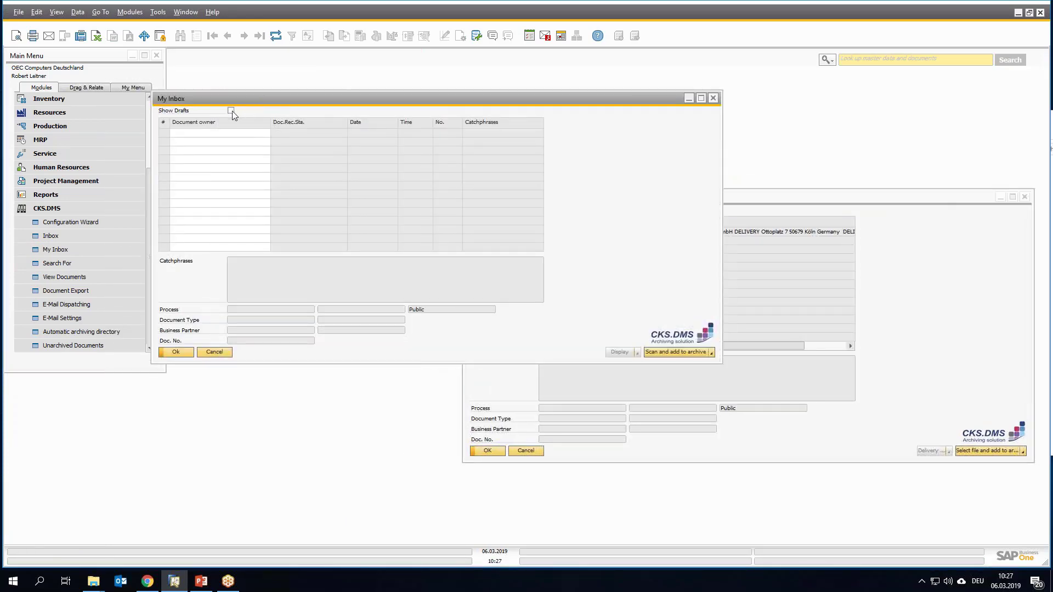
drag(313, 98, 358, 69)
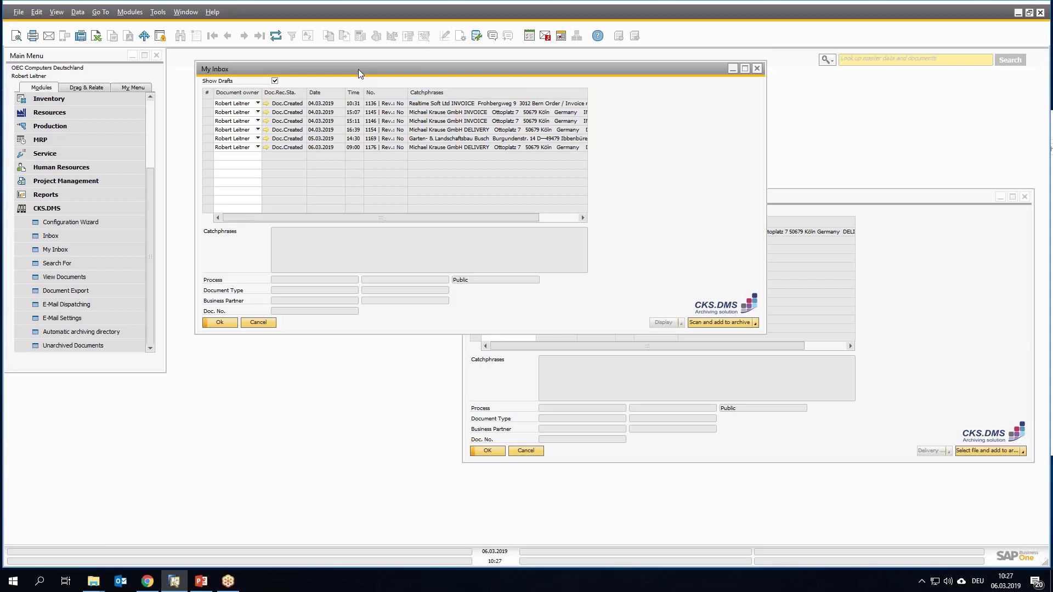
click(758, 69)
Show drafts in the general Inbox, and open the recognition log of document 1181.
drag(749, 195, 618, 139)
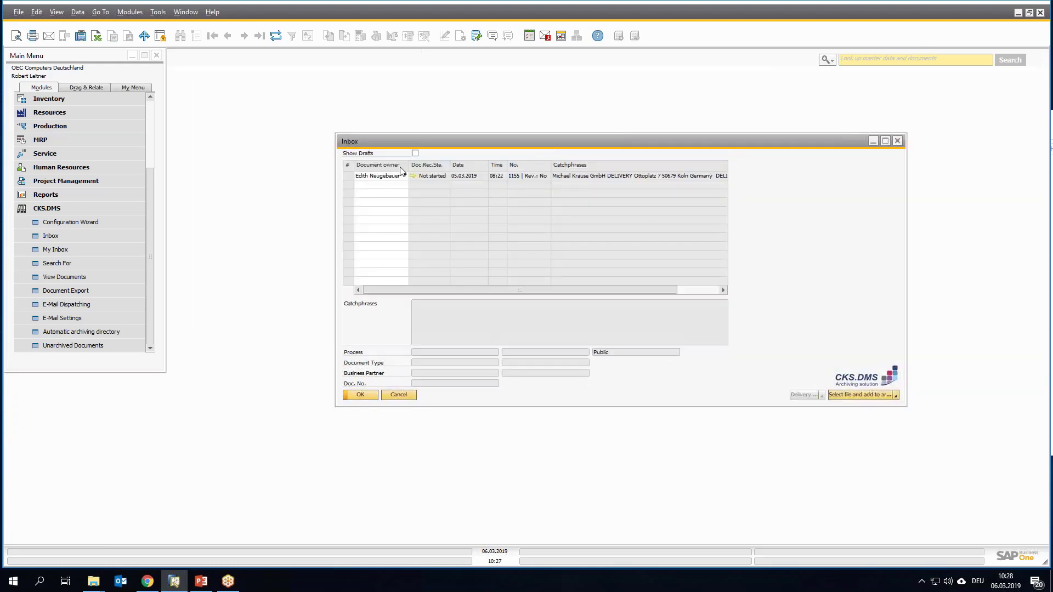
click(416, 153)
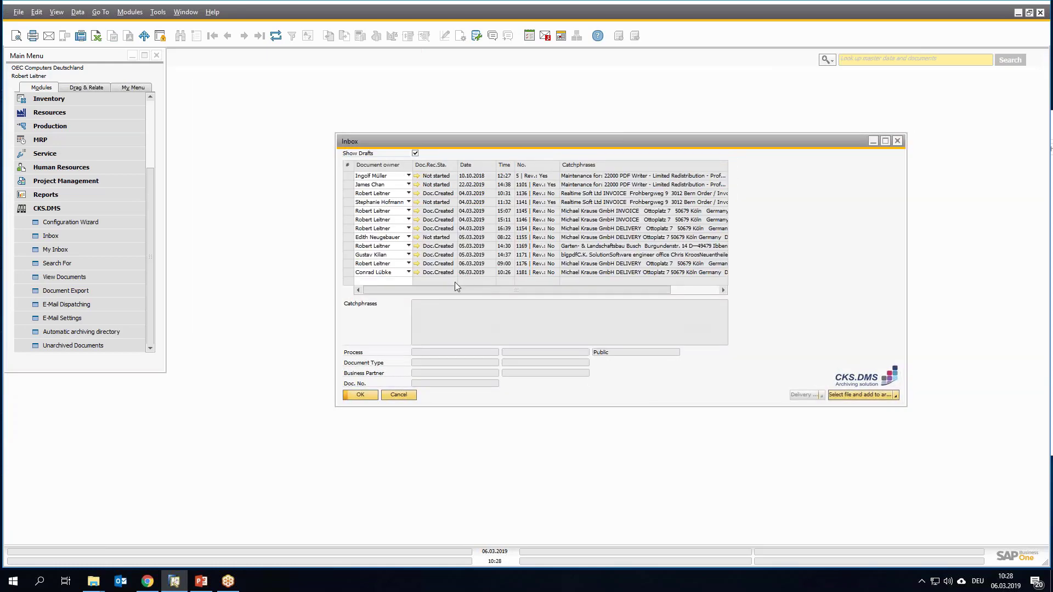
click(453, 273)
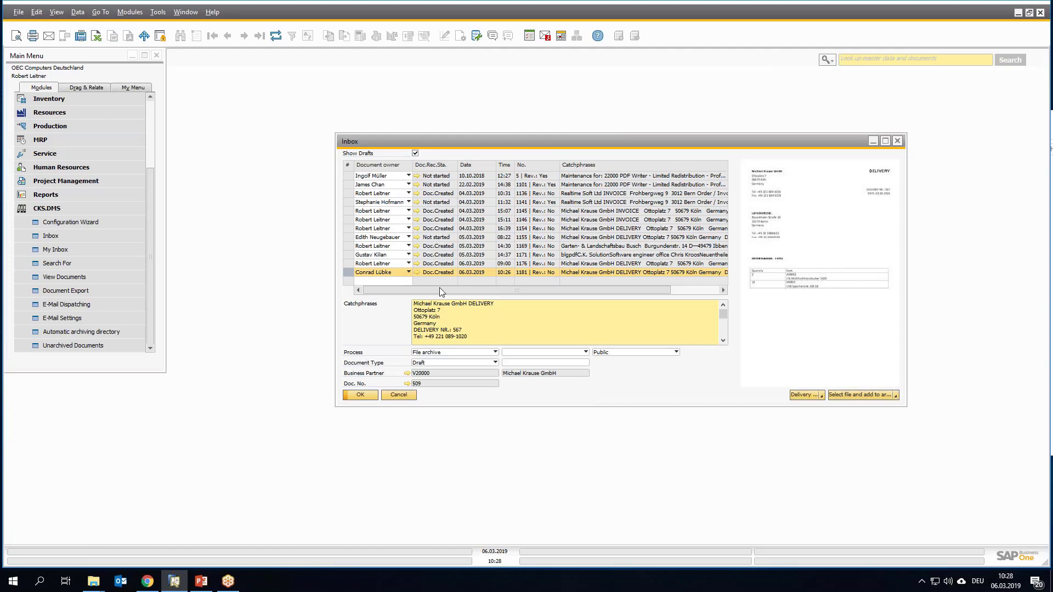
click(417, 273)
drag(515, 146, 423, 156)
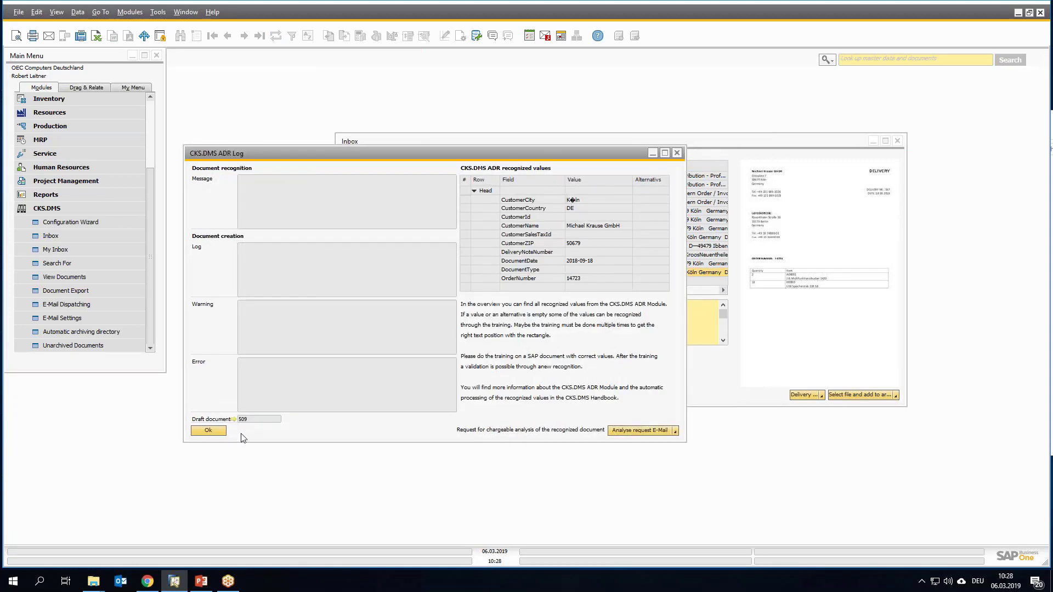
Open the draft goods receipt PO from the recognition log, and display its base purchase order beside it for comparison.
click(234, 420)
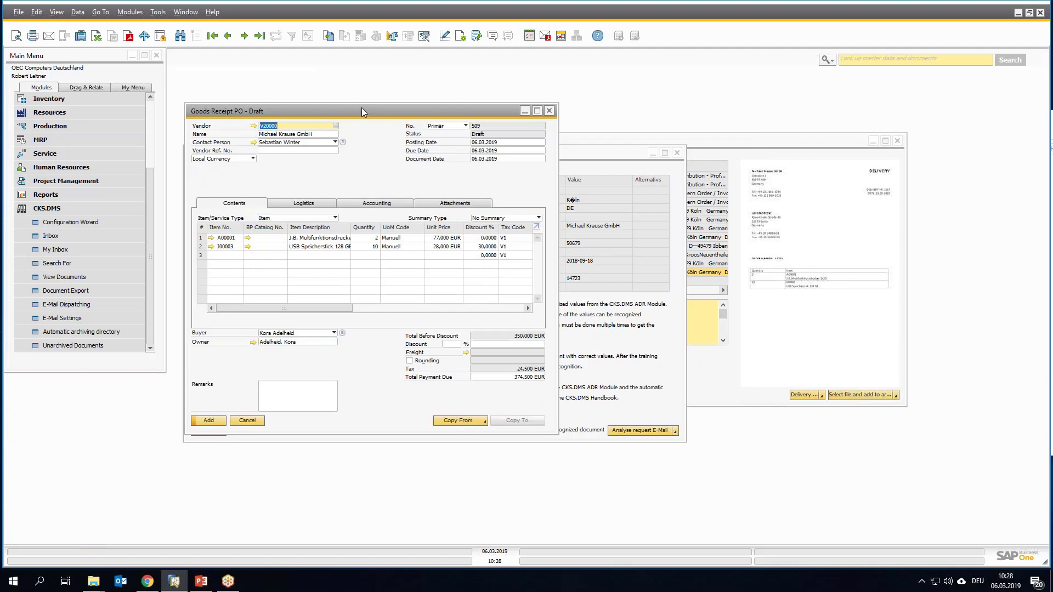
drag(361, 107, 401, 78)
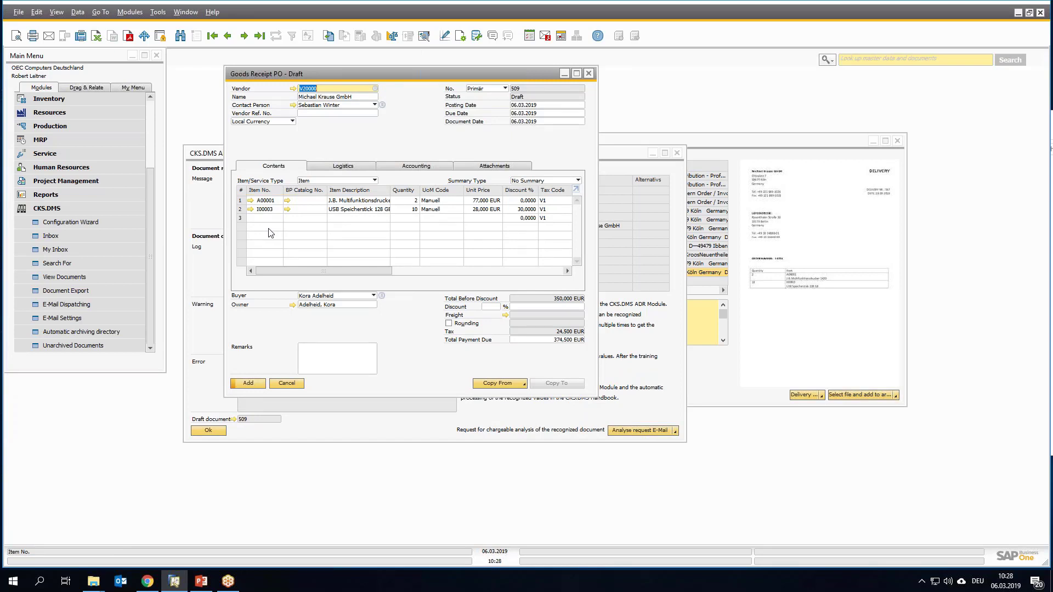
click(330, 36)
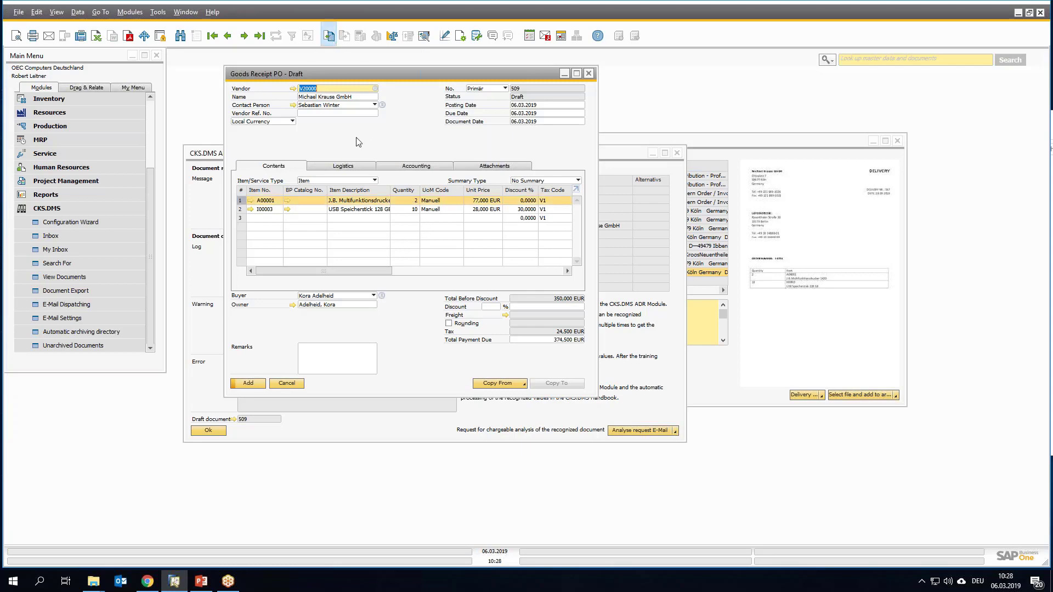
drag(403, 84, 192, 78)
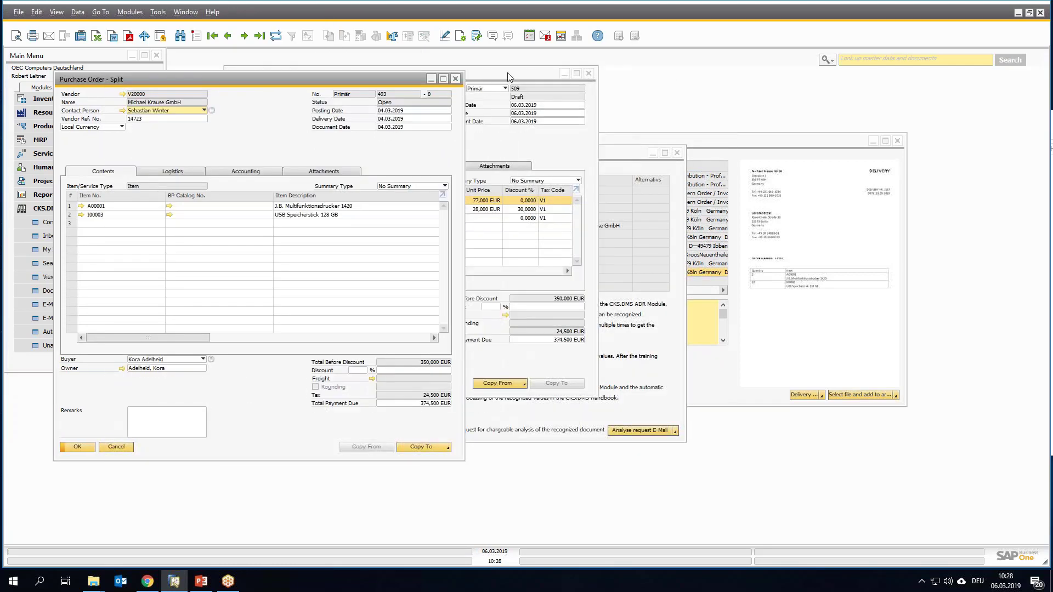
drag(506, 74, 587, 148)
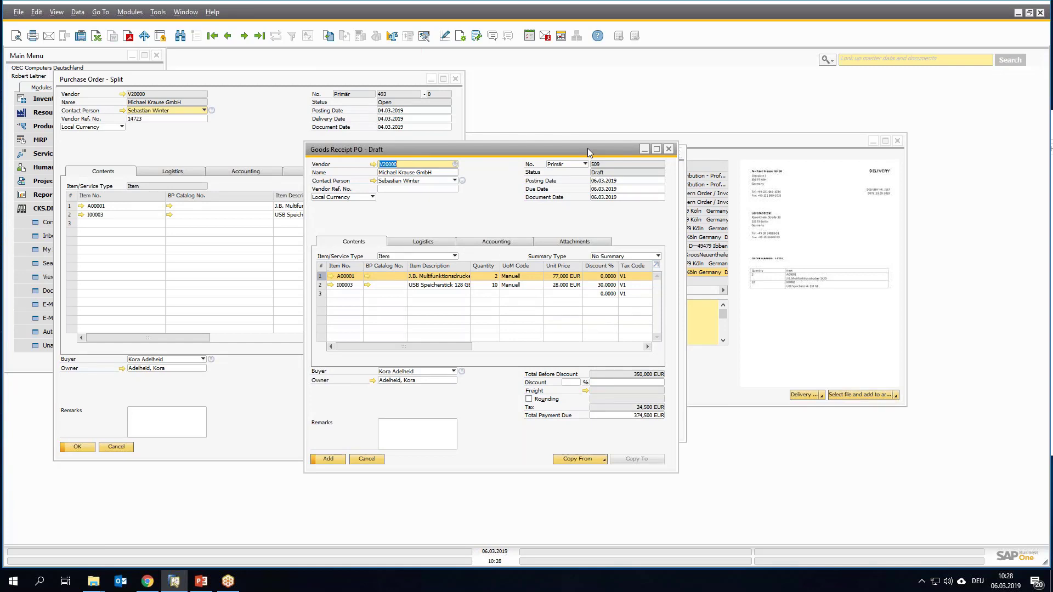
drag(587, 148, 534, 149)
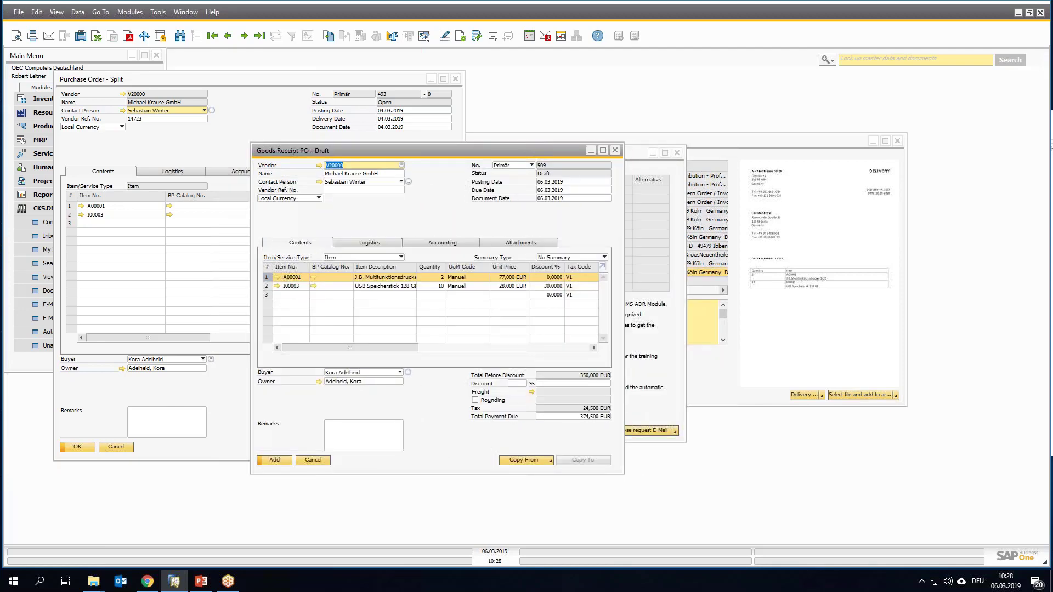
Close the recognition log, add the draft goods receipt PO as a final document, and close the remaining purchasing windows.
click(636, 161)
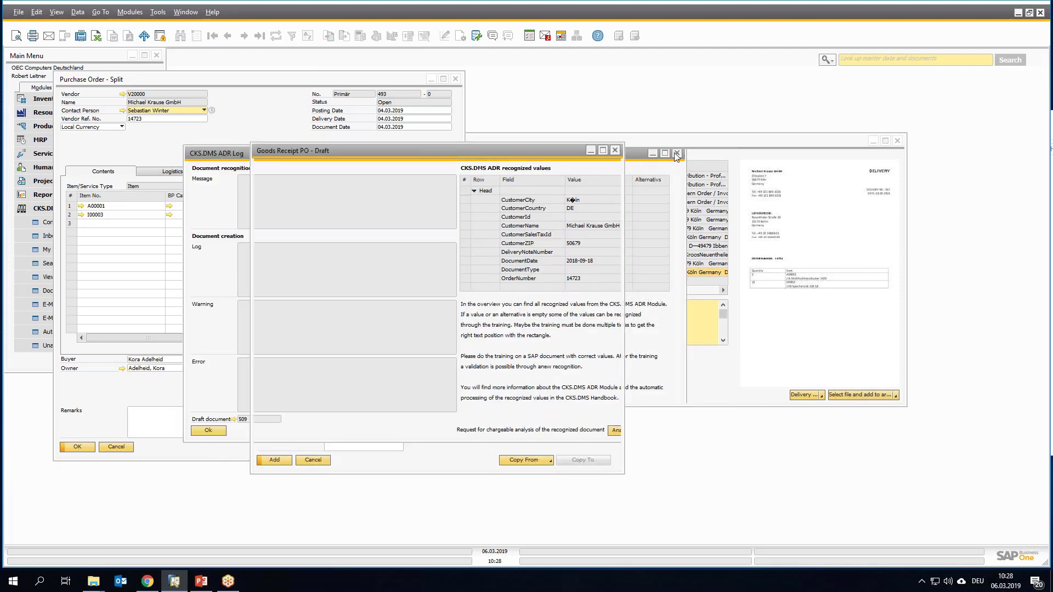
click(676, 153)
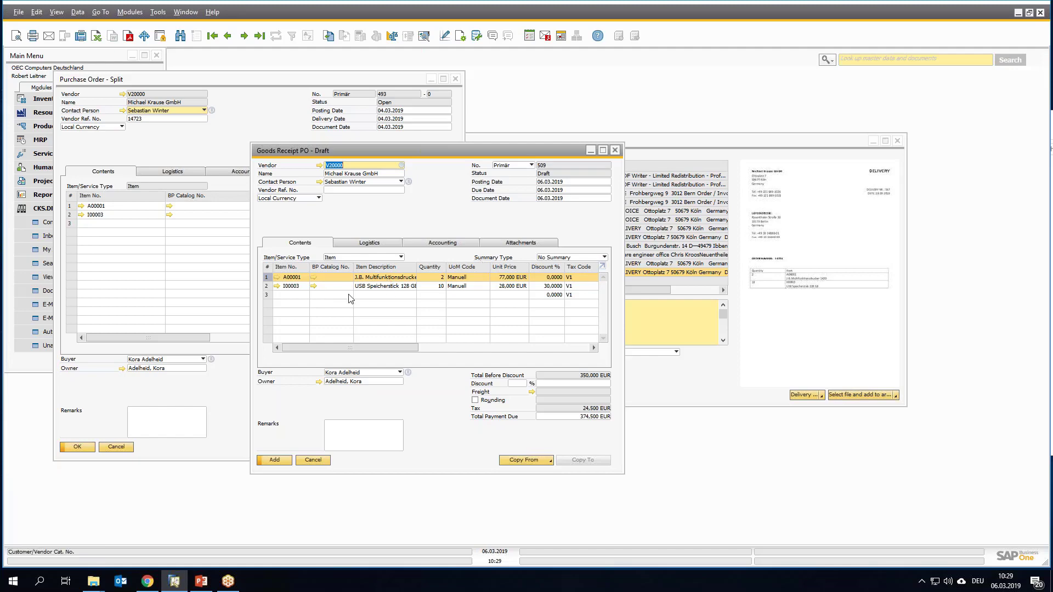
click(274, 460)
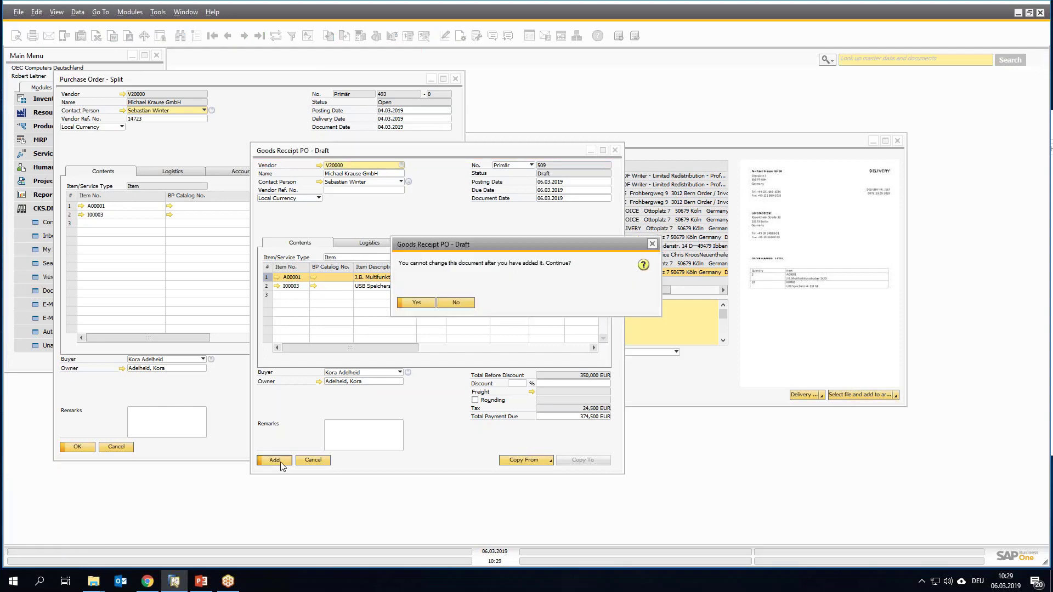
click(416, 307)
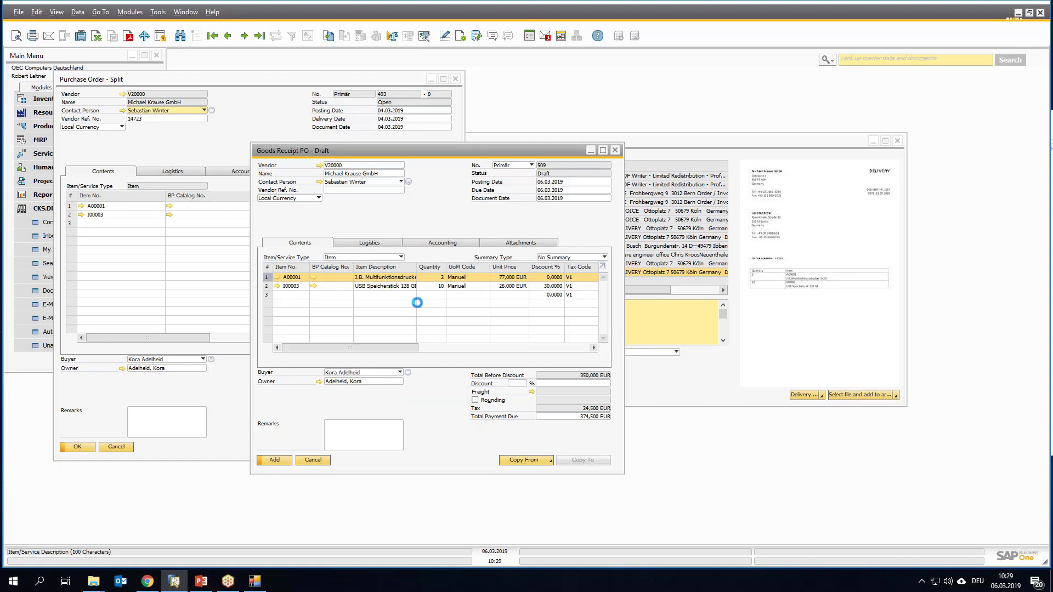
click(615, 151)
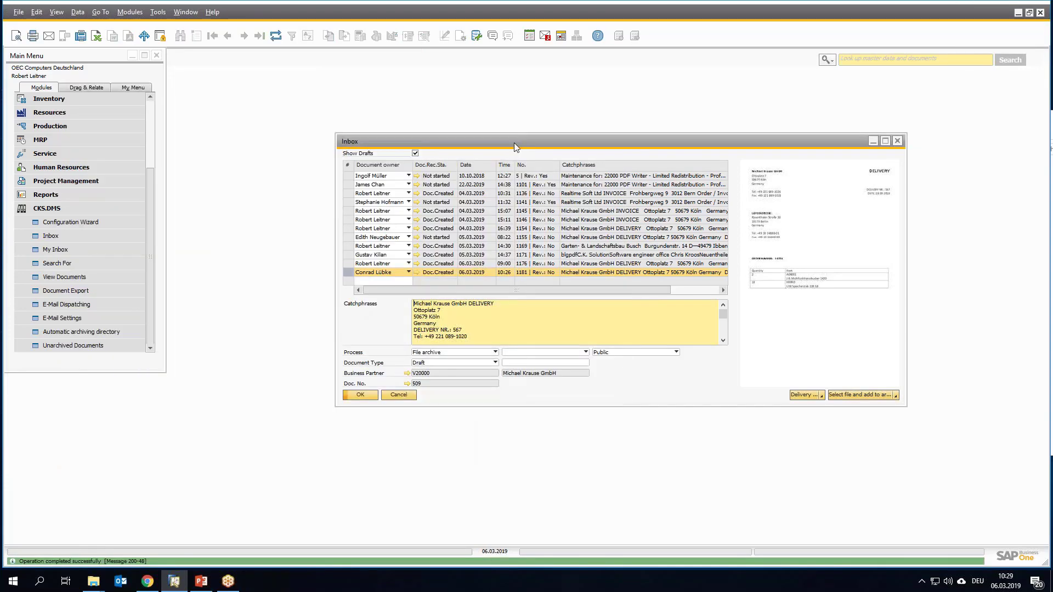
Archive the invoice file RechnungEN.pdf from the Webinar folder into the Inbox.
drag(515, 141, 522, 115)
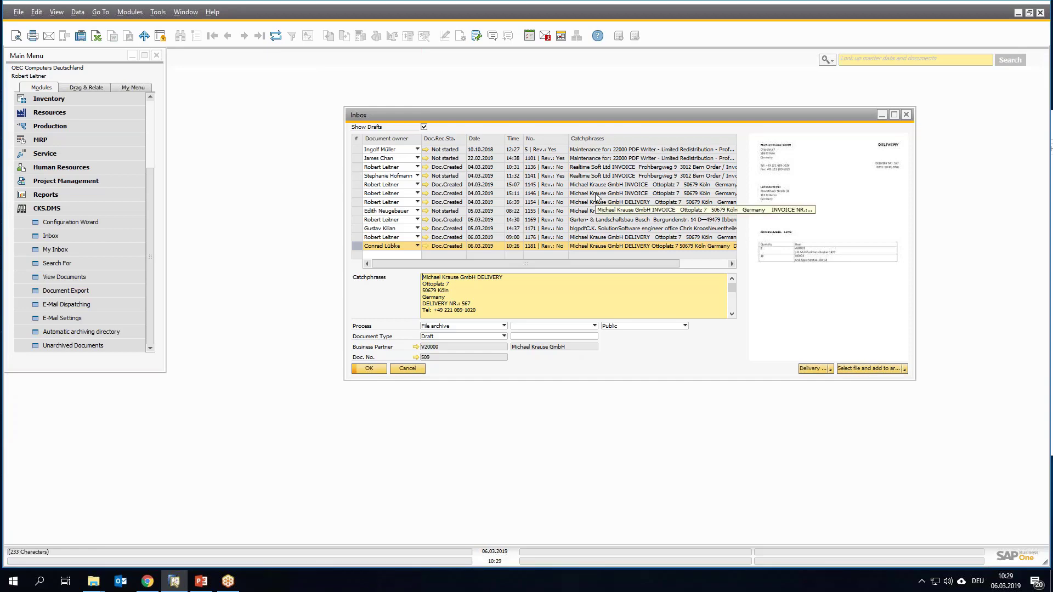
click(861, 369)
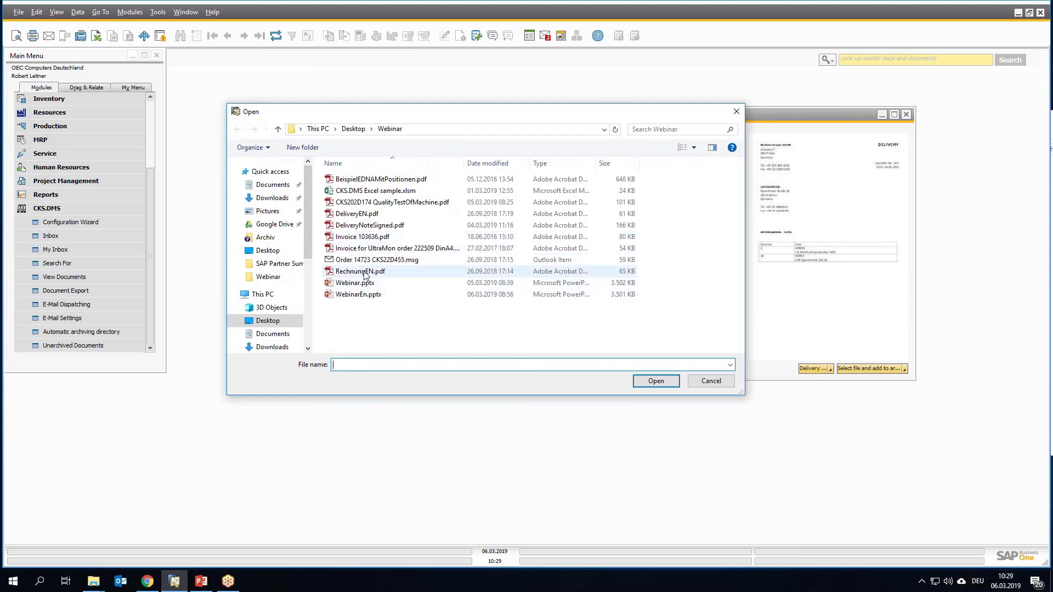
double_click(364, 272)
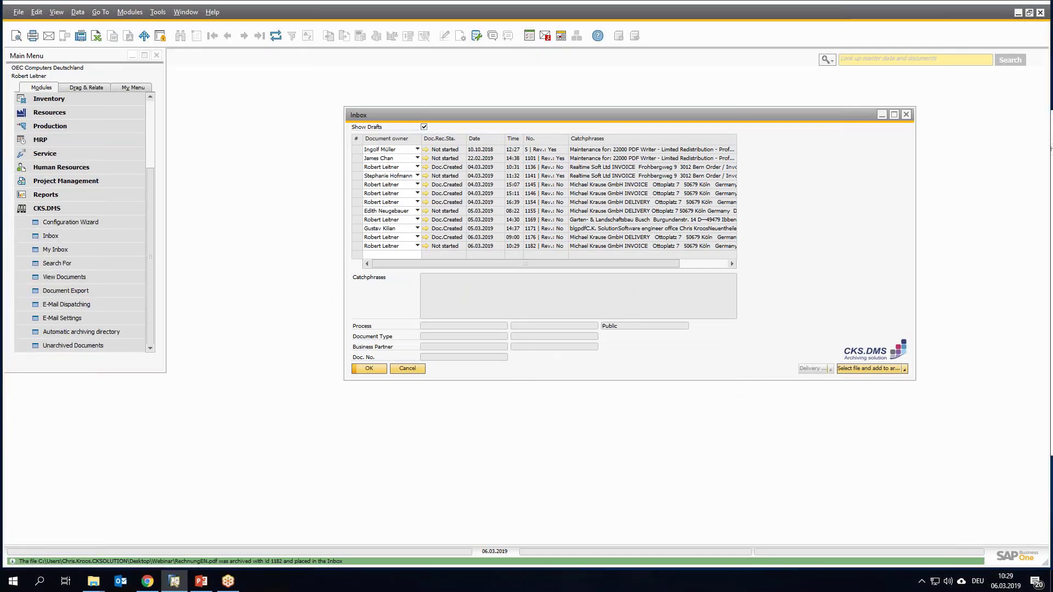
Switch to Outlook, archive a received e-mail into the CKS.DMS Inbox, and return to SAP Business One.
click(121, 581)
double_click(396, 122)
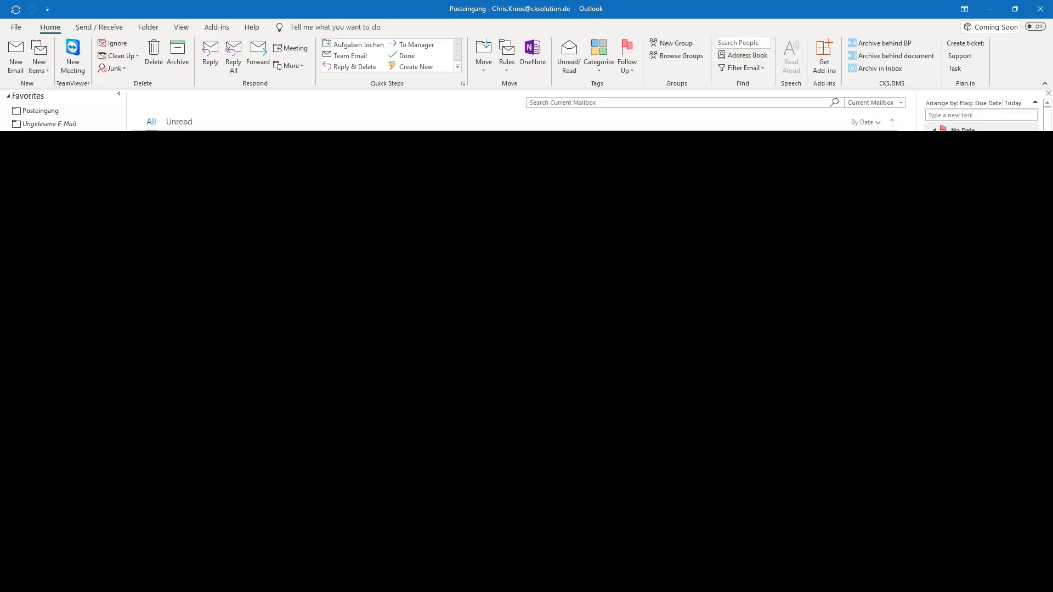
click(990, 9)
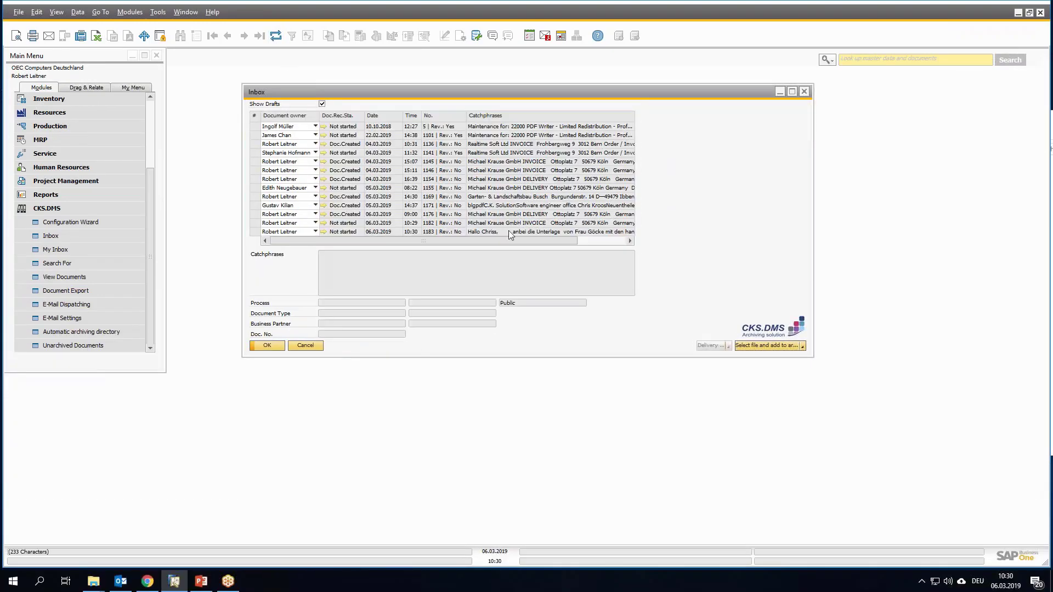
Preview archived e-mail 1183, its attachment 20190301154251600.pdf, and the recognition options offered for that attachment.
click(489, 232)
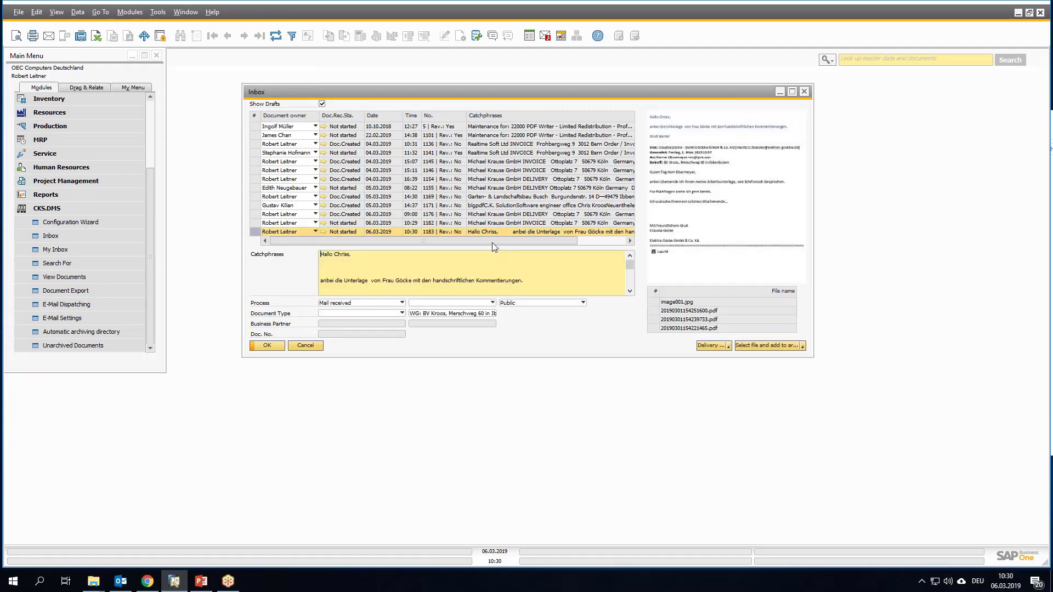
click(494, 223)
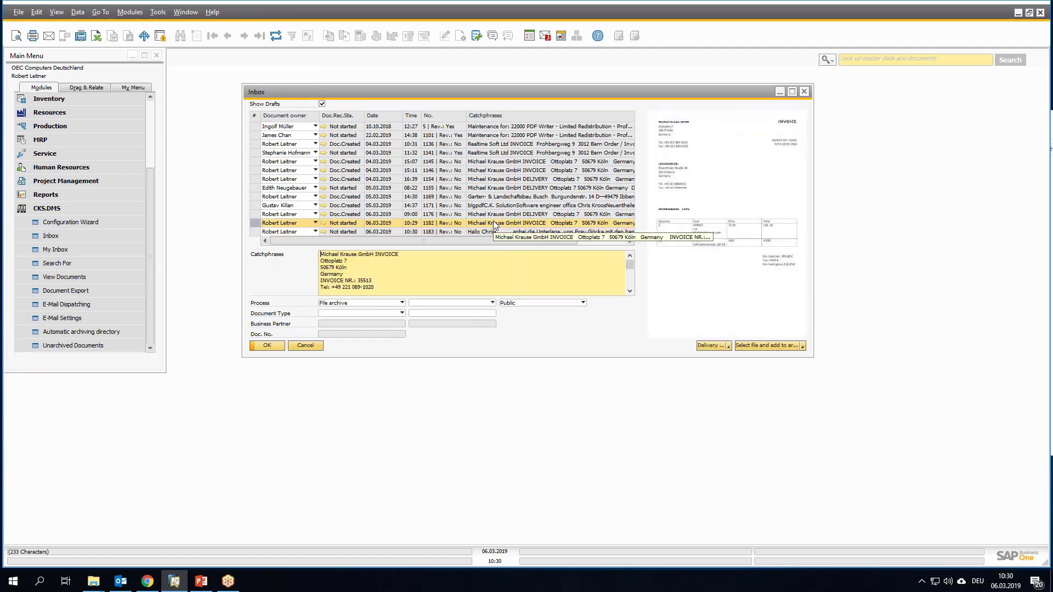
click(512, 232)
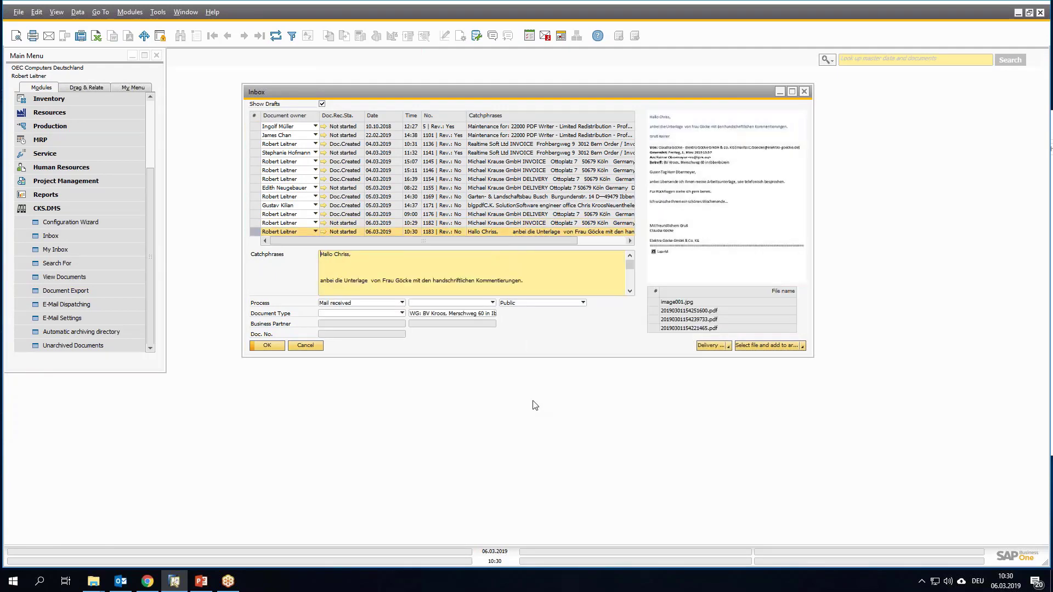
click(659, 311)
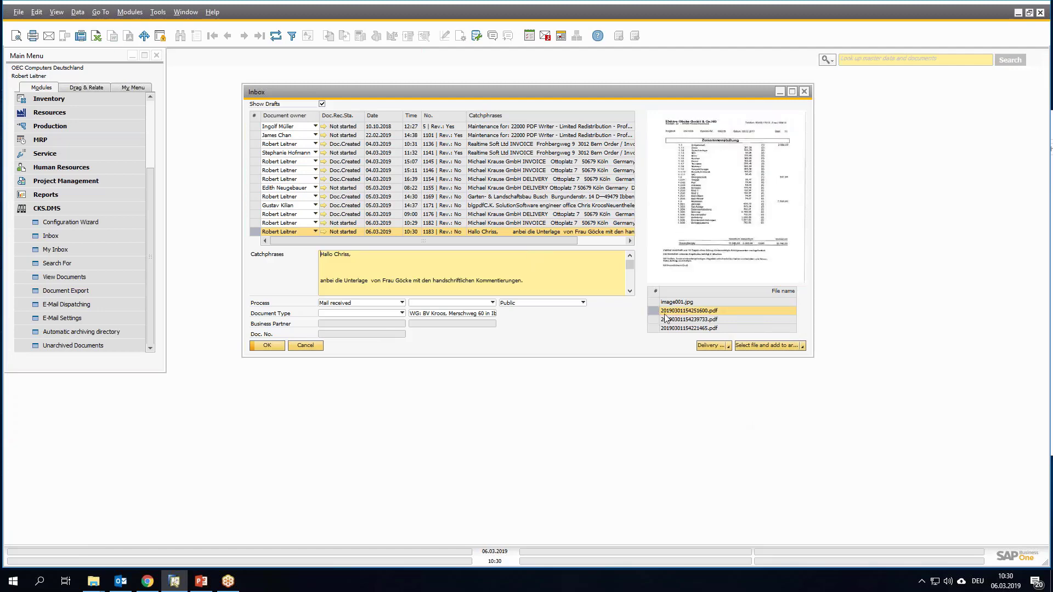
click(731, 349)
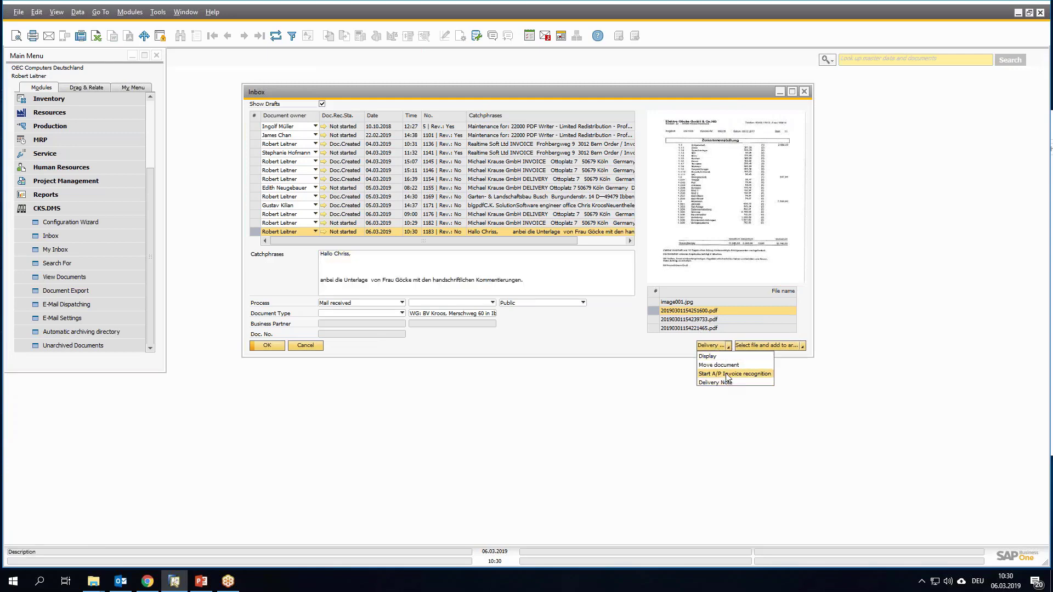
click(481, 227)
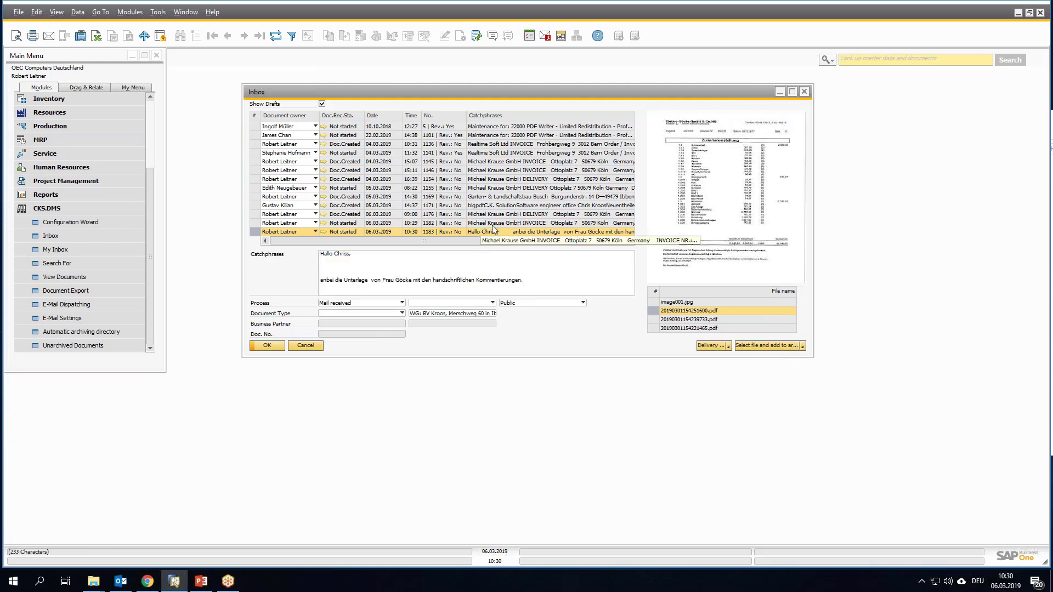
Start A/P invoice recognition for the Michael Krause GmbH invoice, inbox document 1182.
click(492, 224)
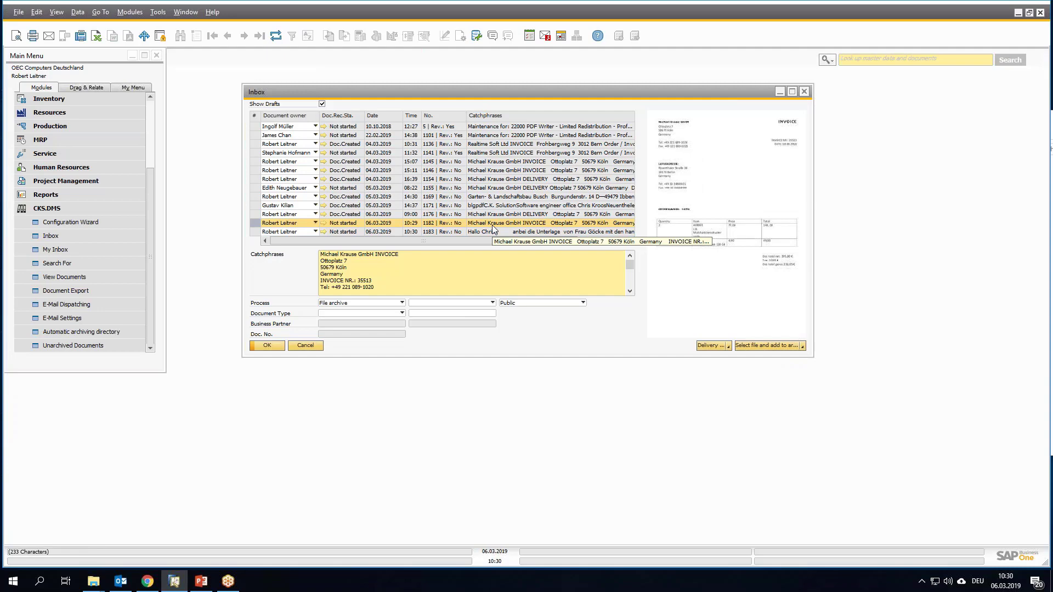
click(729, 347)
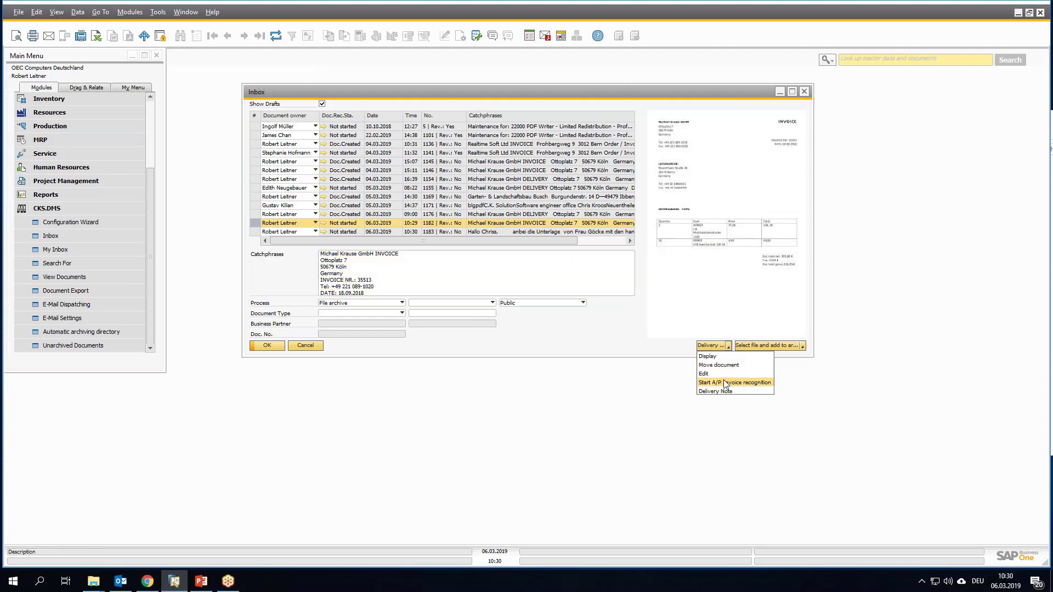
click(724, 381)
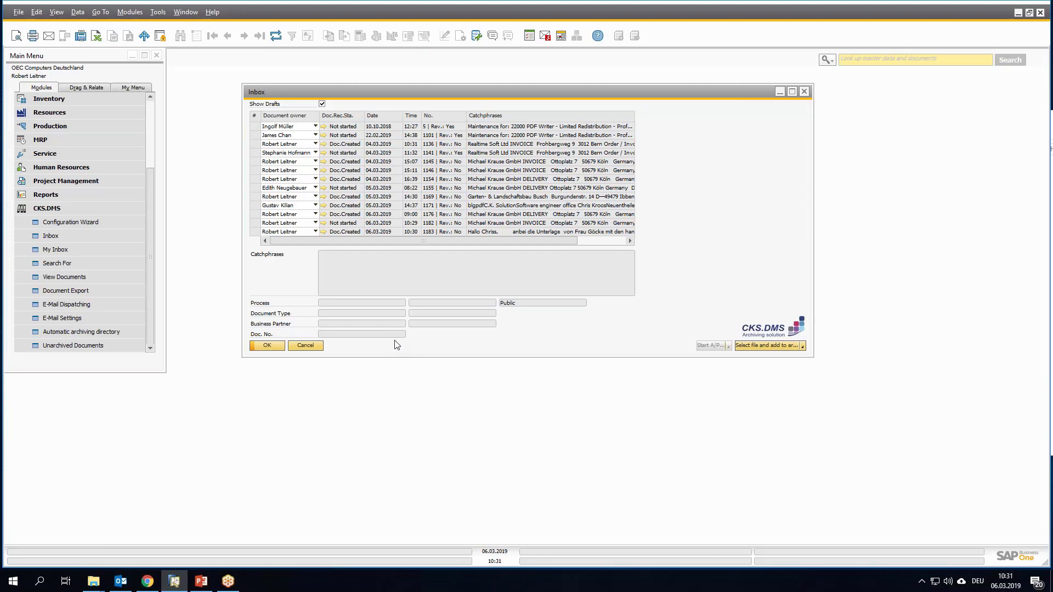
Open the recognition log of invoice document 1182 and review its recognized header values and warnings.
click(410, 223)
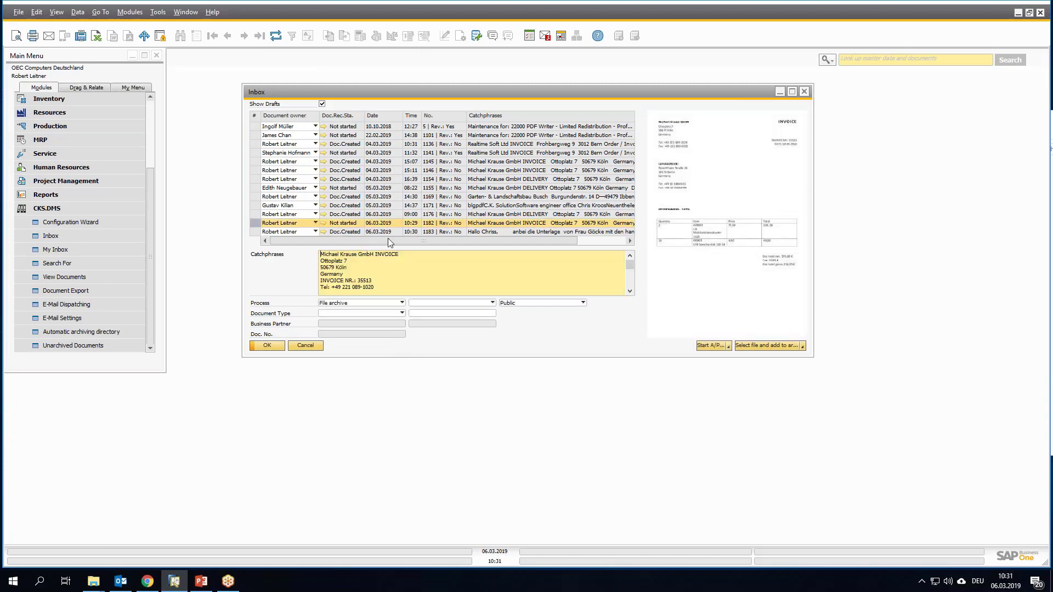
double_click(414, 224)
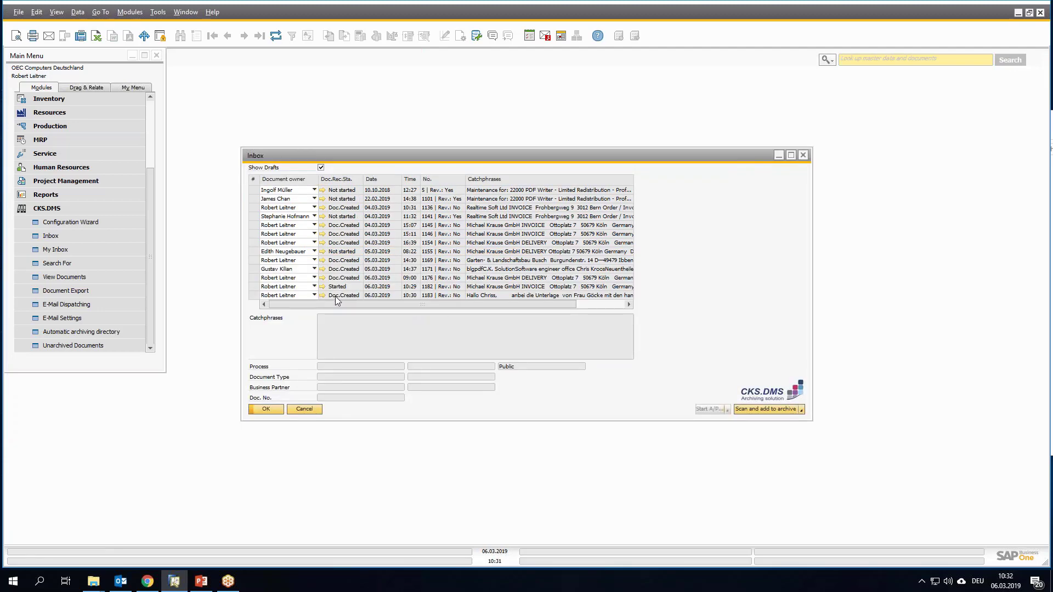
click(393, 286)
click(393, 286)
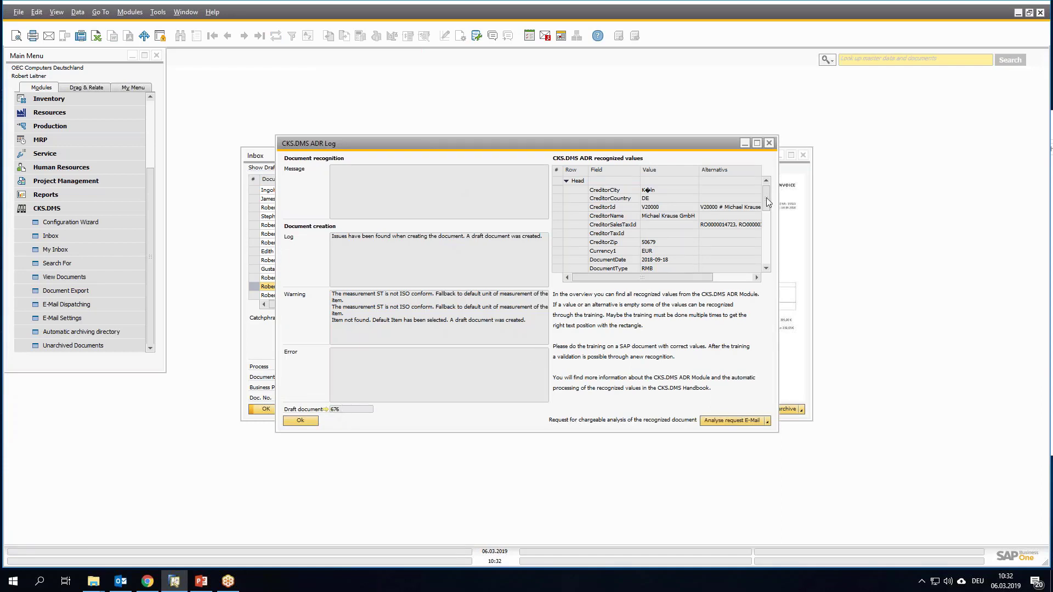
drag(767, 200, 762, 215)
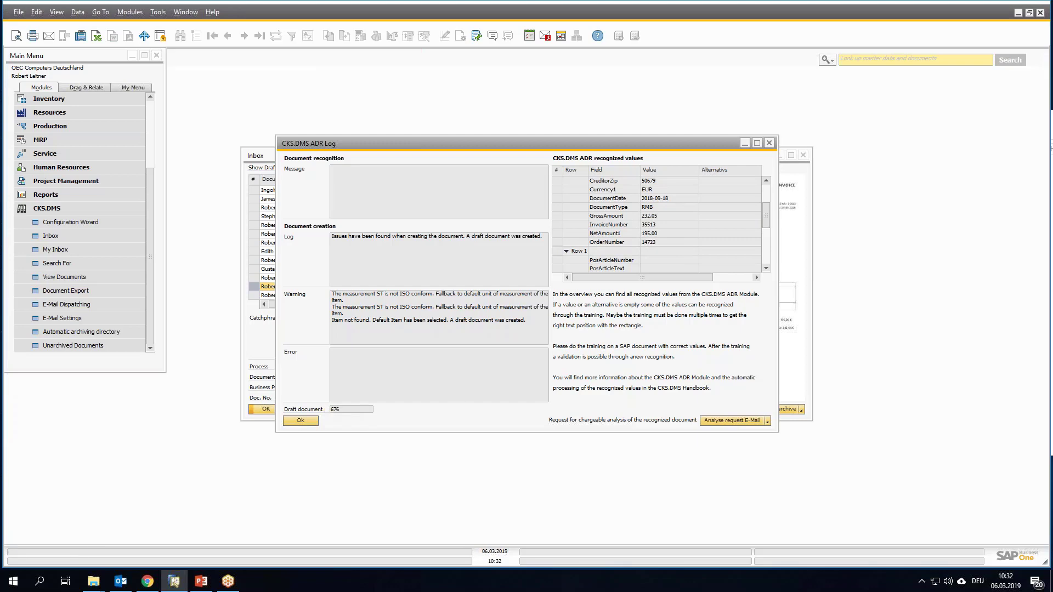
Open the draft A/P invoice from the recognition log, check its vendor reference number, and make room beside it.
click(326, 409)
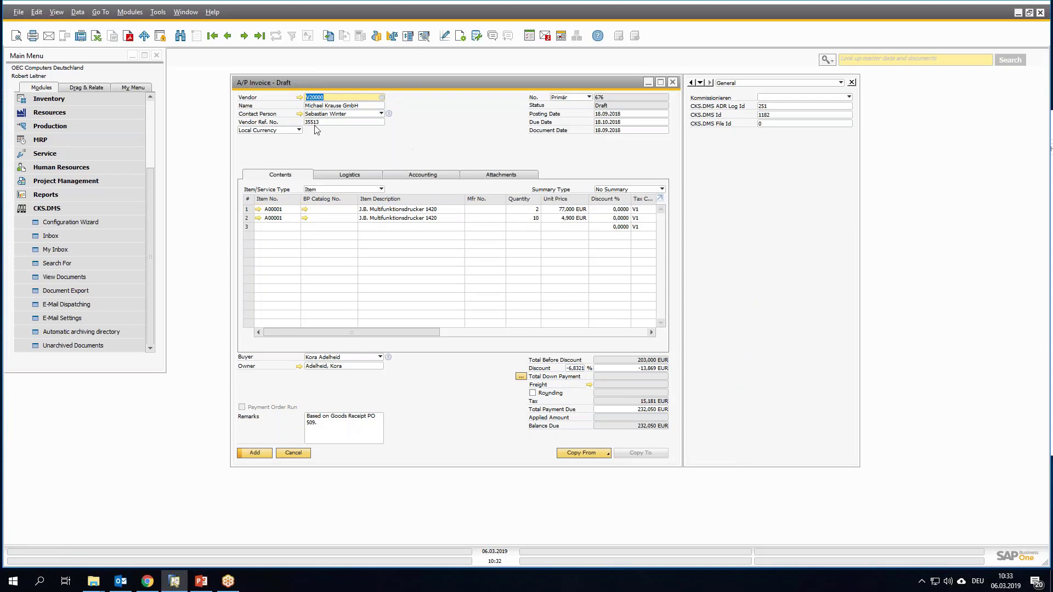
key(Tab)
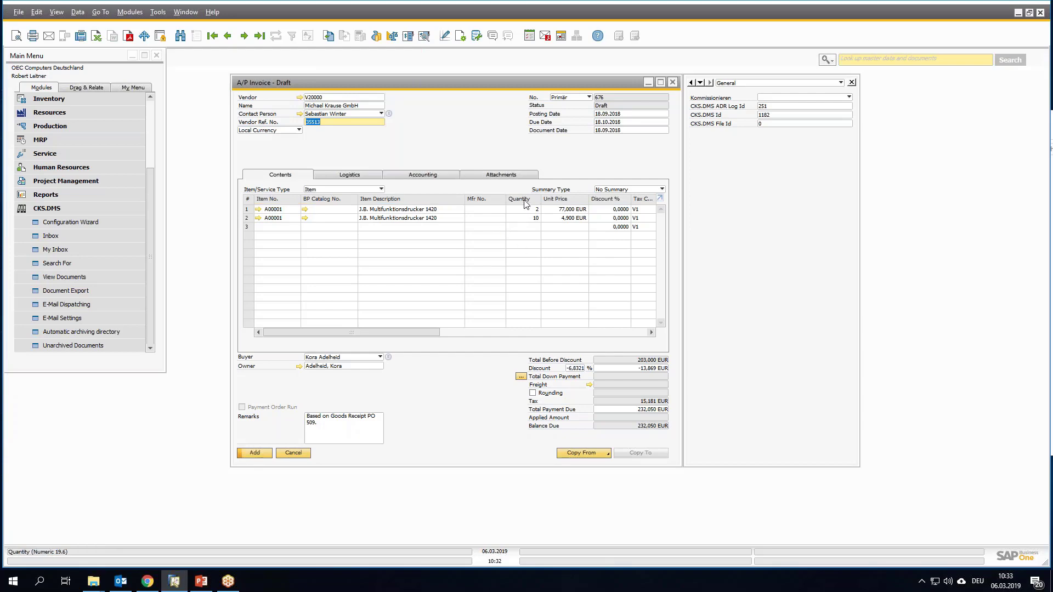
drag(463, 85, 614, 90)
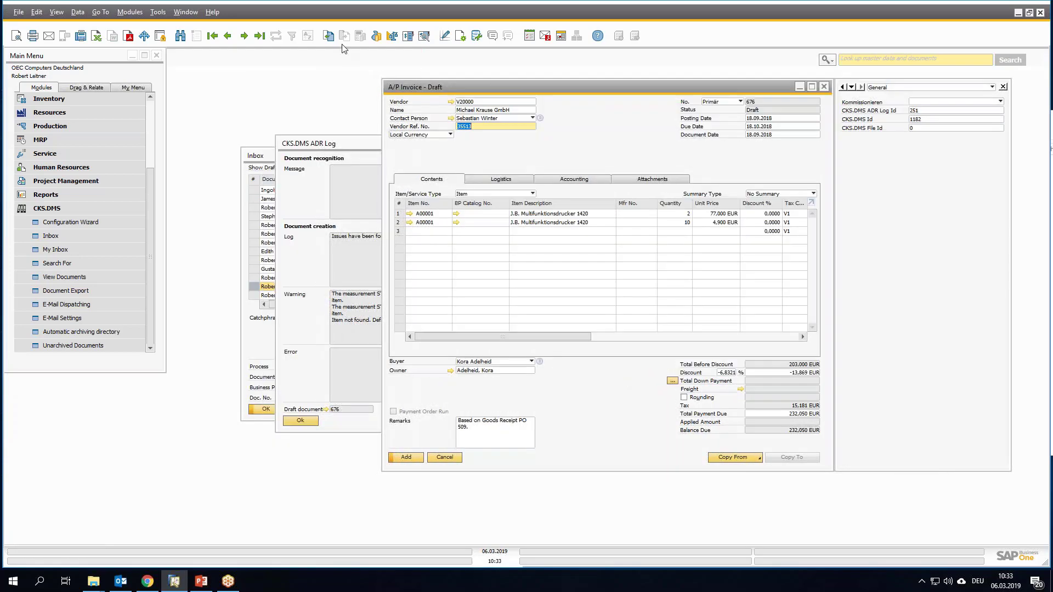
Display the base goods receipt PO of the draft A/P invoice and its base purchase order, and close both.
click(328, 36)
drag(360, 152, 327, 106)
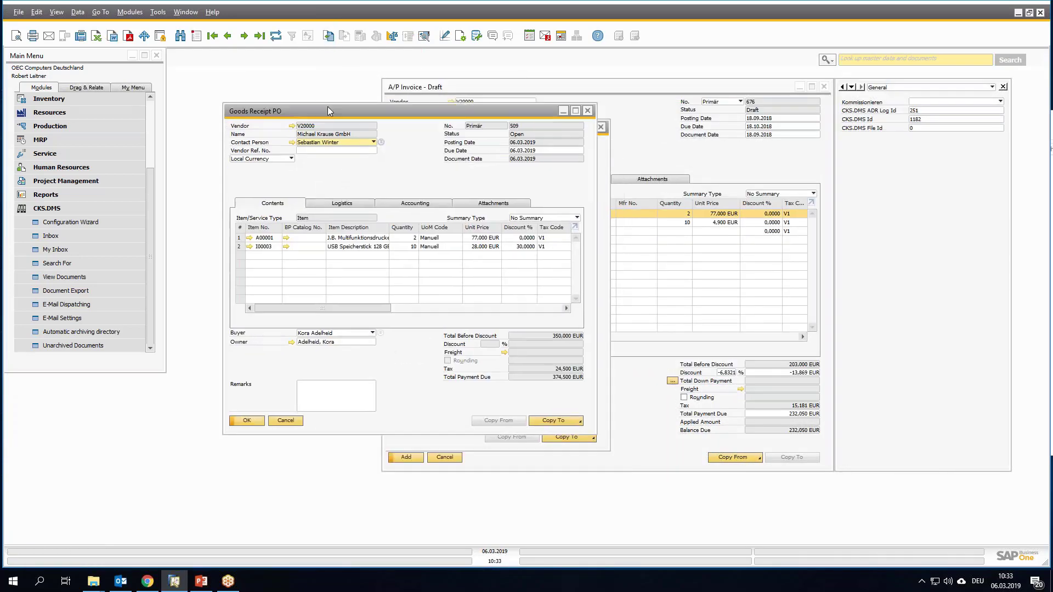
click(328, 36)
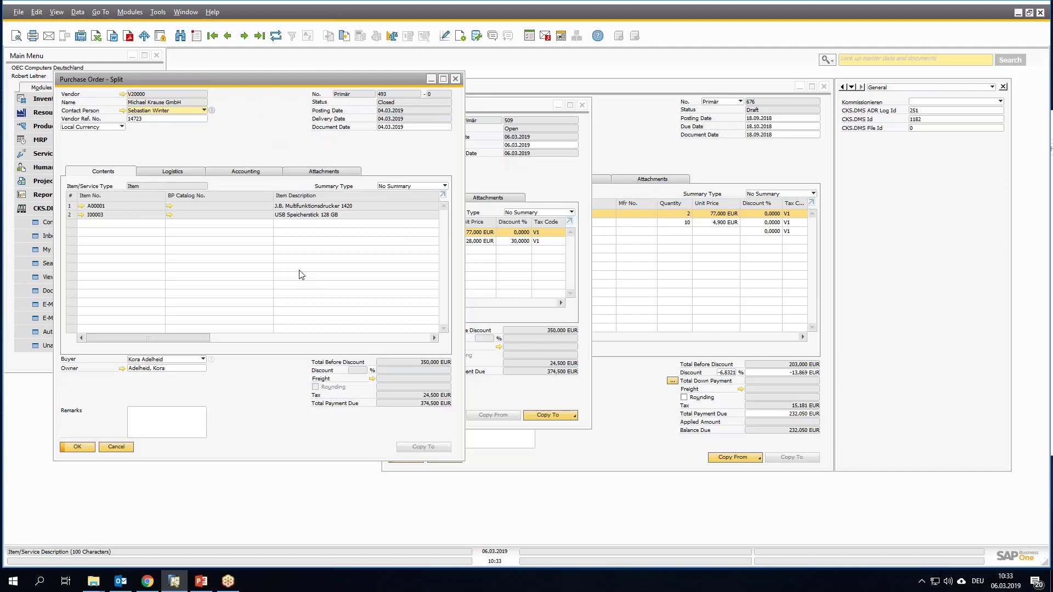
click(455, 78)
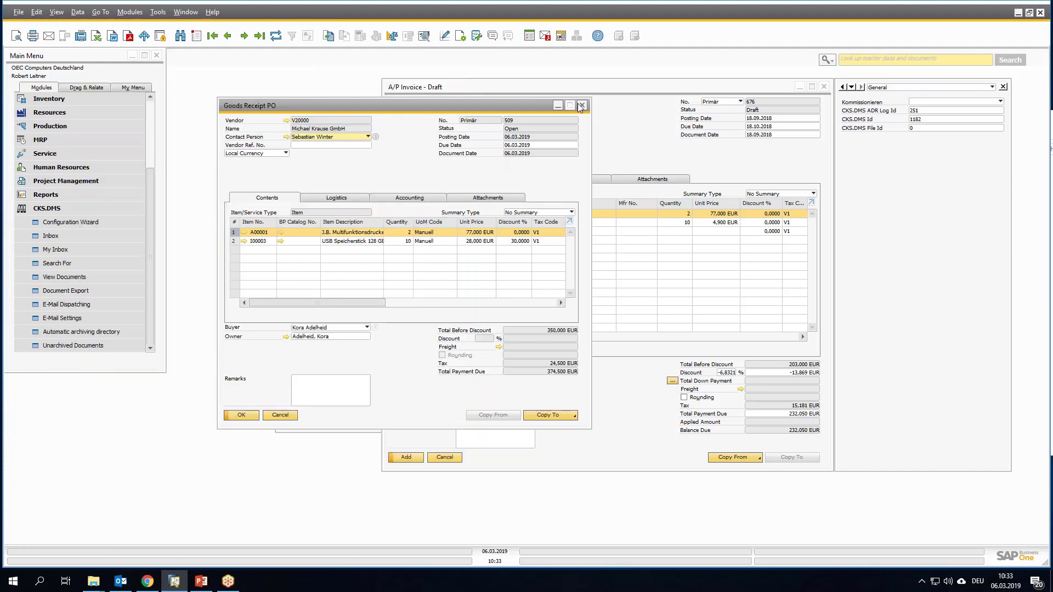
click(584, 104)
Move the draft A/P invoice aside, and close the recognition log and the Inbox behind it.
drag(540, 87, 403, 81)
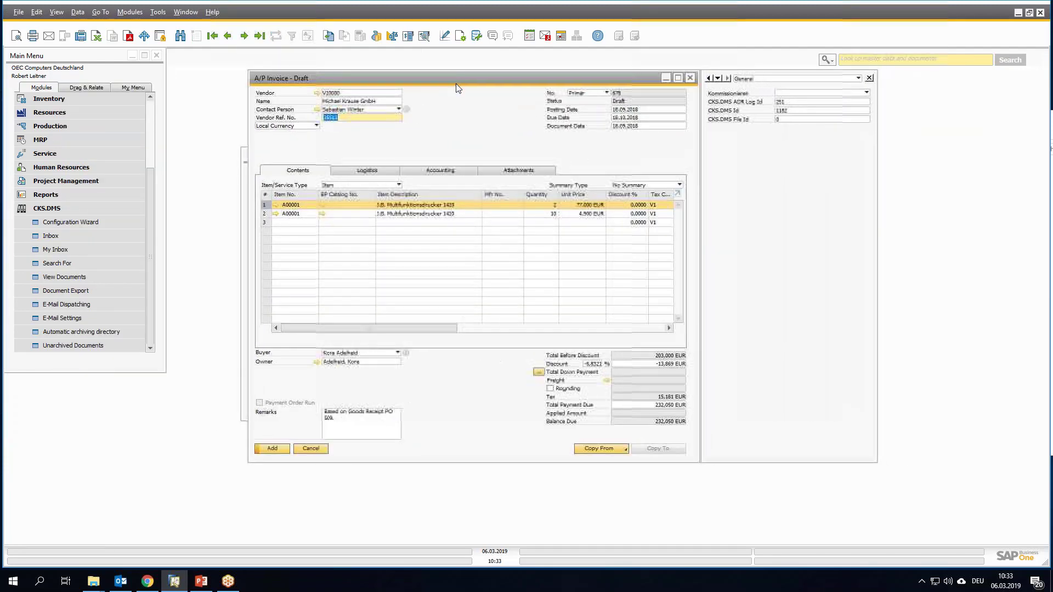
drag(478, 84, 695, 168)
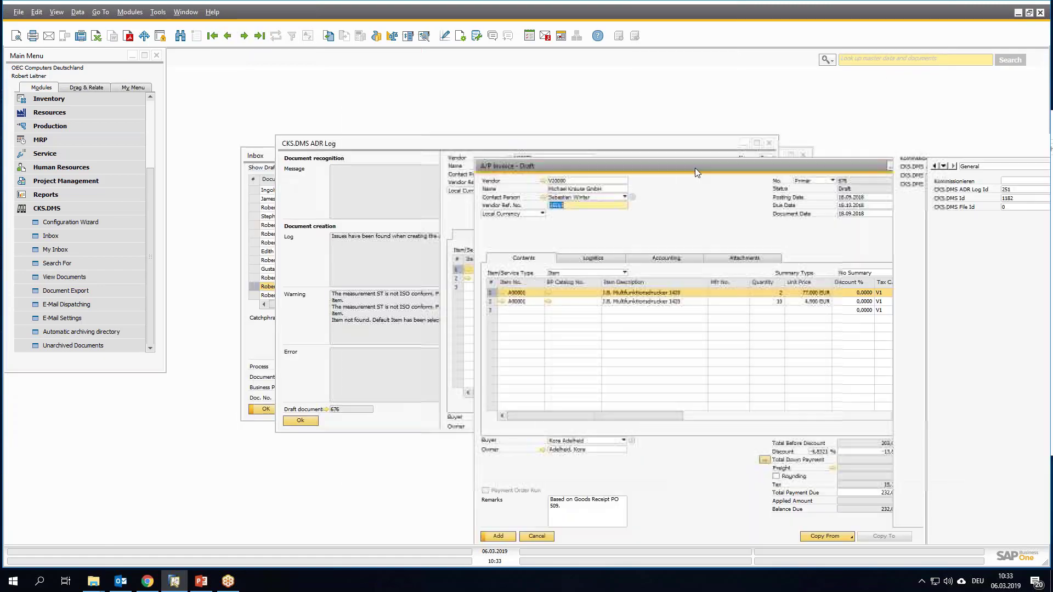
drag(479, 149, 322, 143)
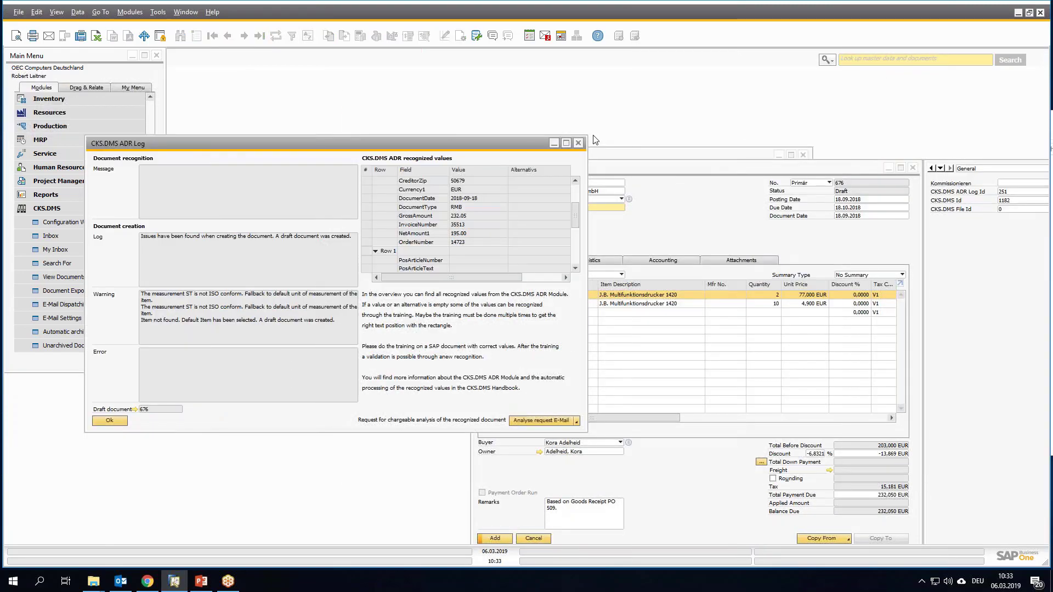
click(578, 143)
click(802, 155)
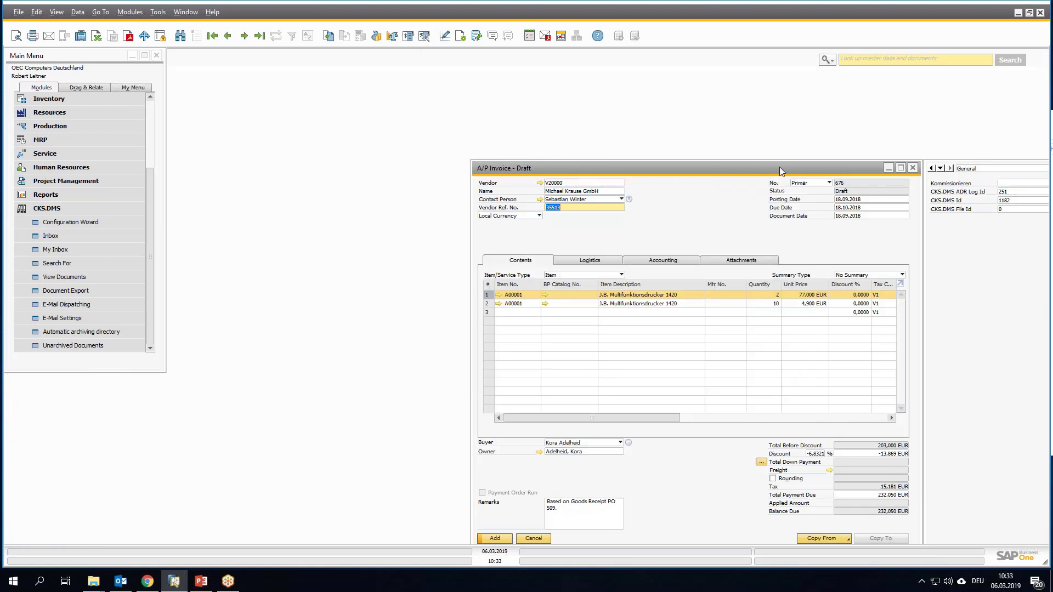
Add the draft A/P invoice and request its approval with the remark "Please CEO confirm that document.".
drag(780, 167, 584, 111)
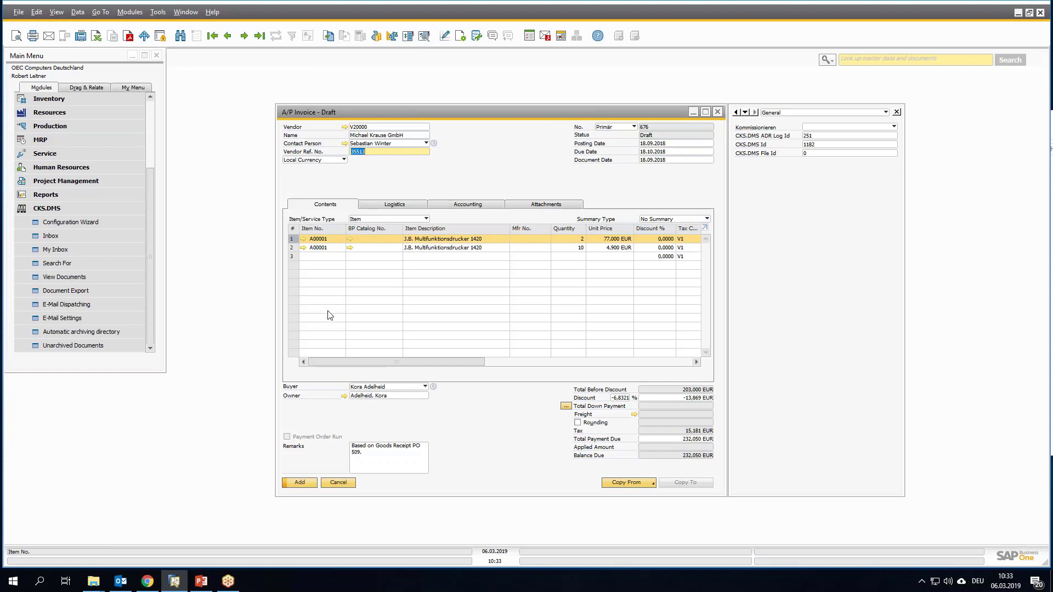
click(299, 483)
click(414, 302)
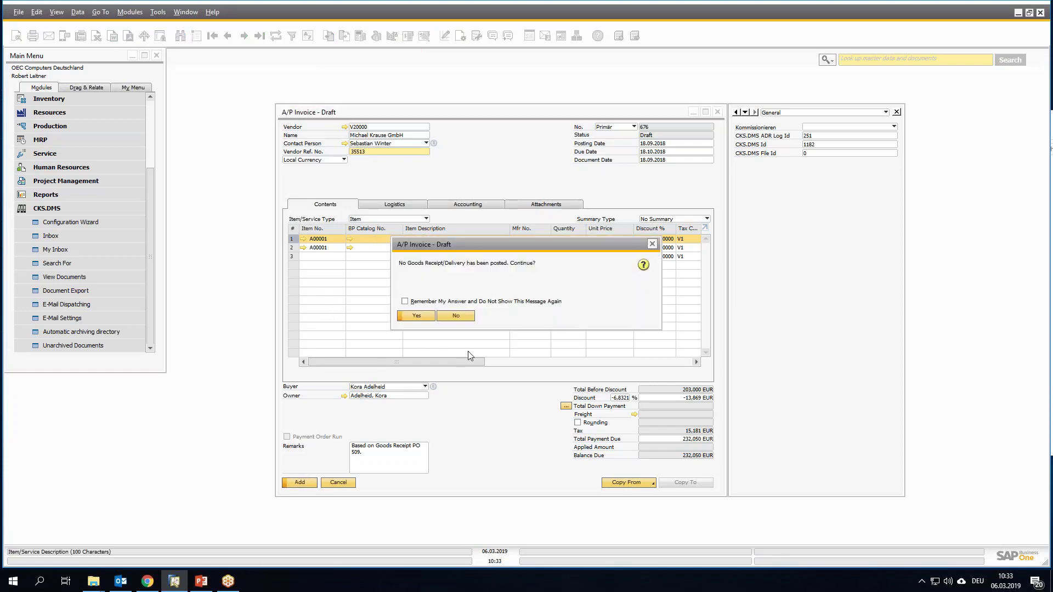
click(417, 316)
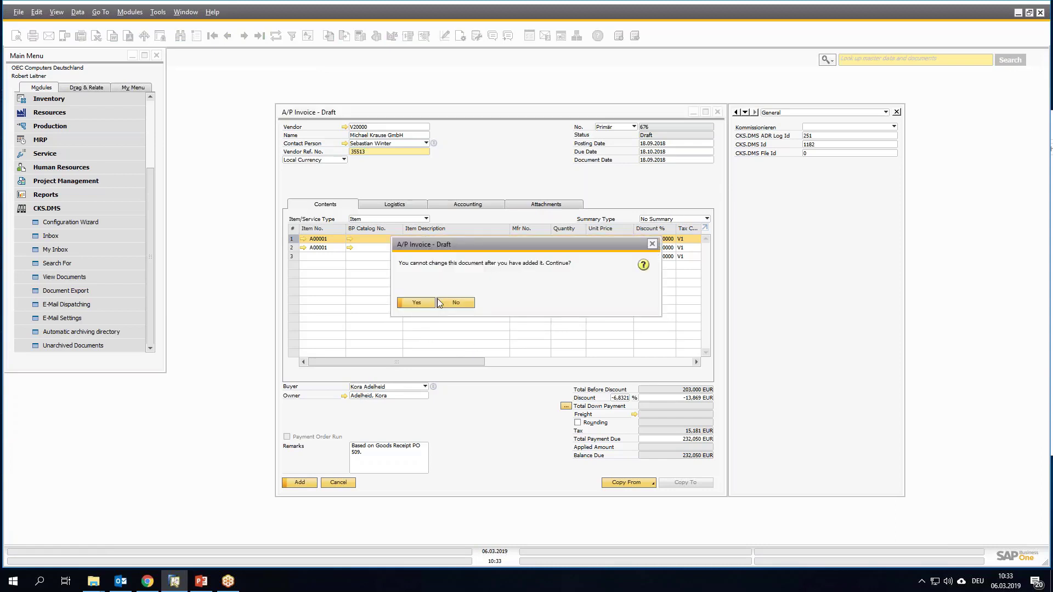
click(417, 307)
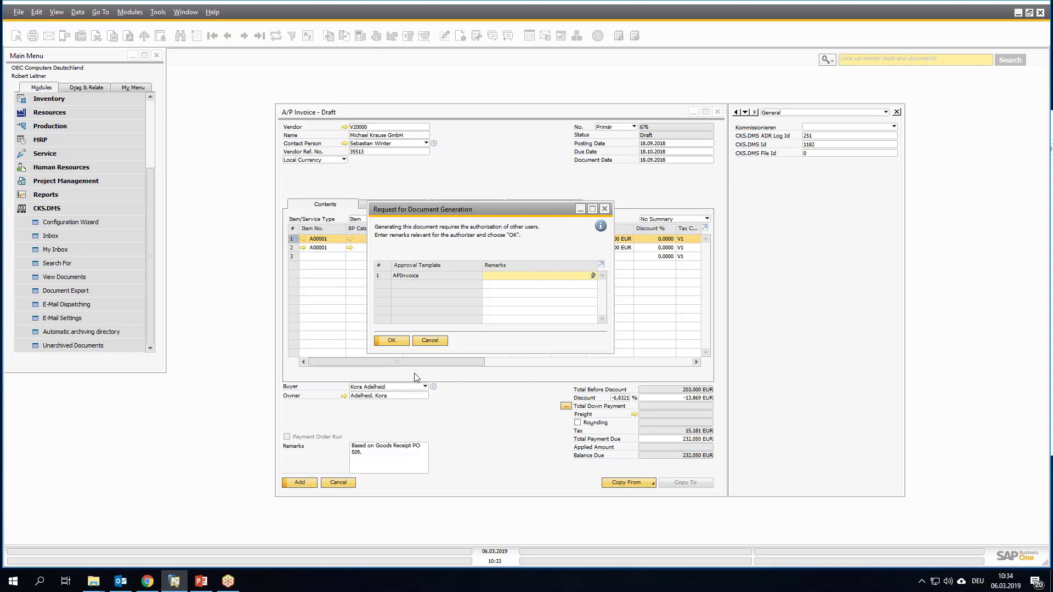
text(Please CEO confirm that document.)
click(392, 340)
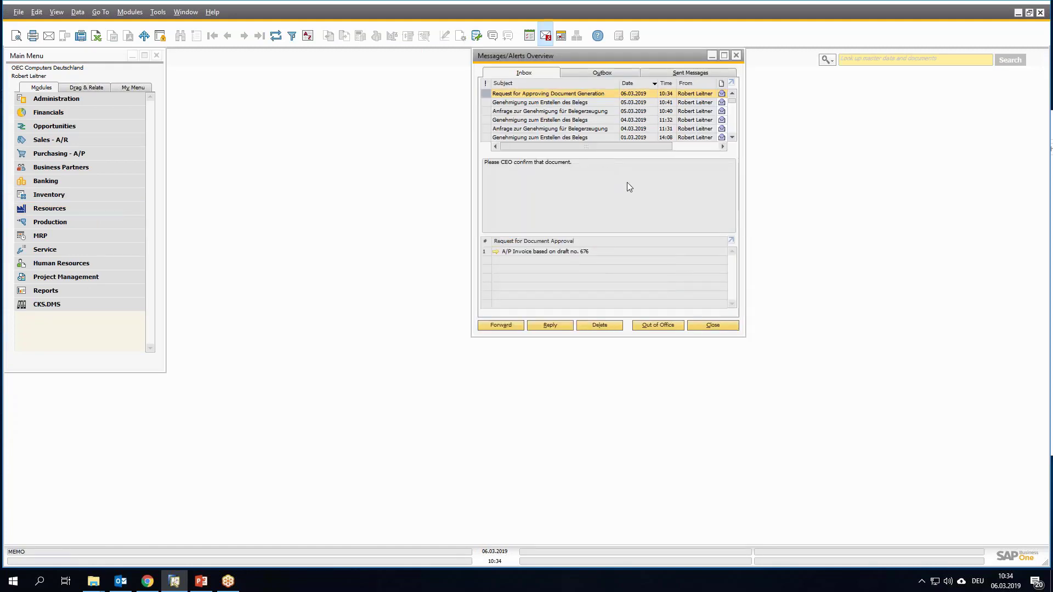
Open the draft A/P invoice from the approval request message and preview its archived invoice in the CKS.DMS archive.
click(496, 253)
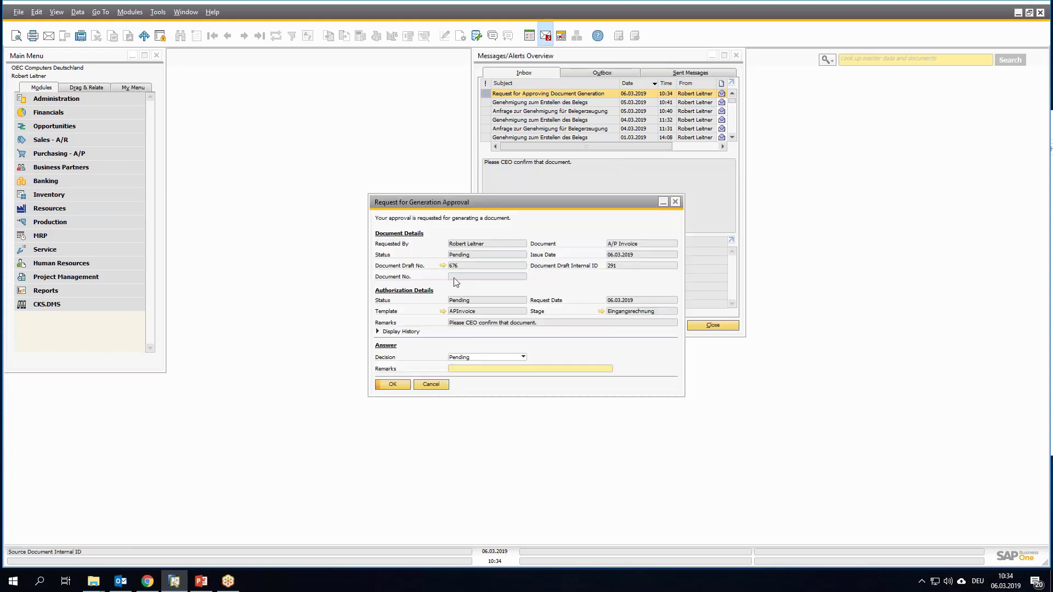
click(443, 266)
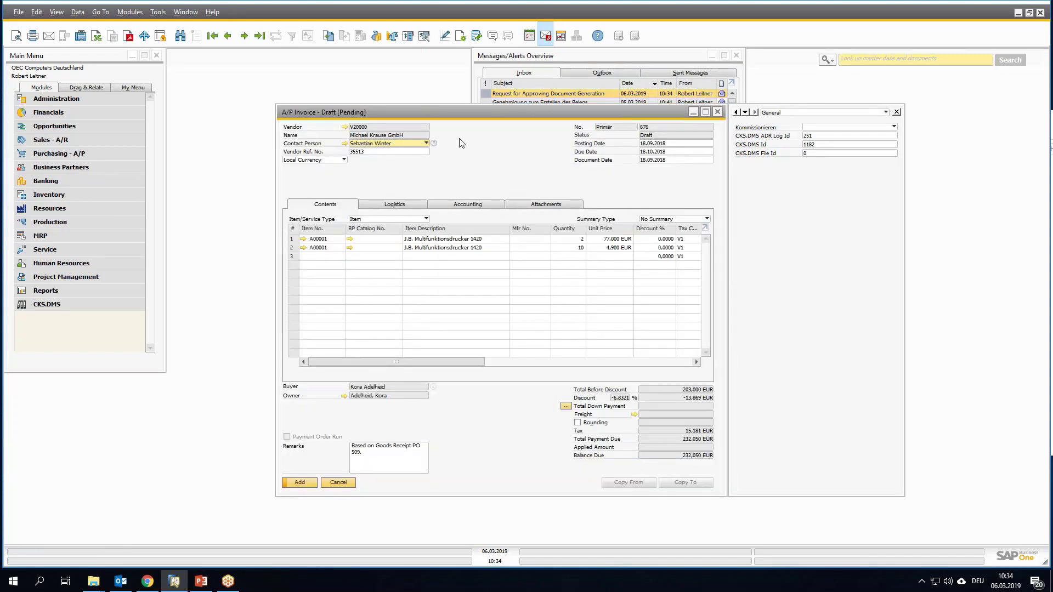
right_click(461, 143)
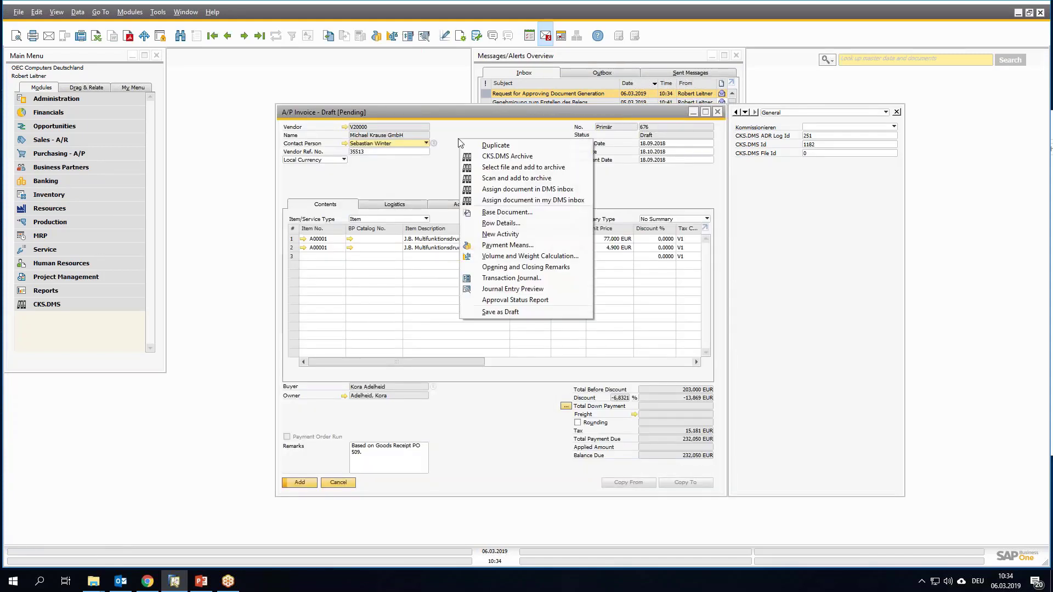
click(485, 155)
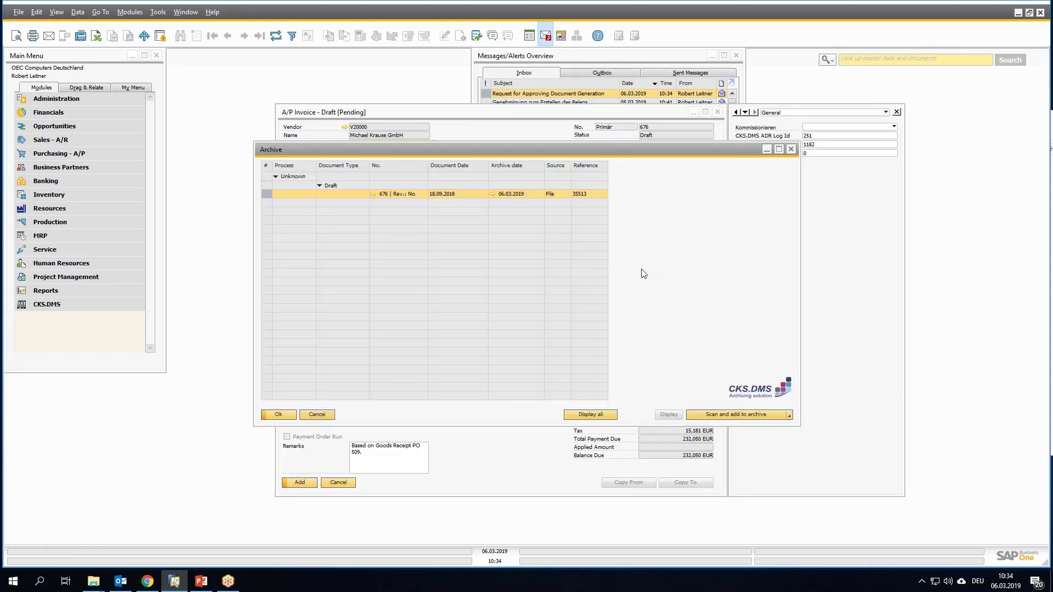
click(476, 193)
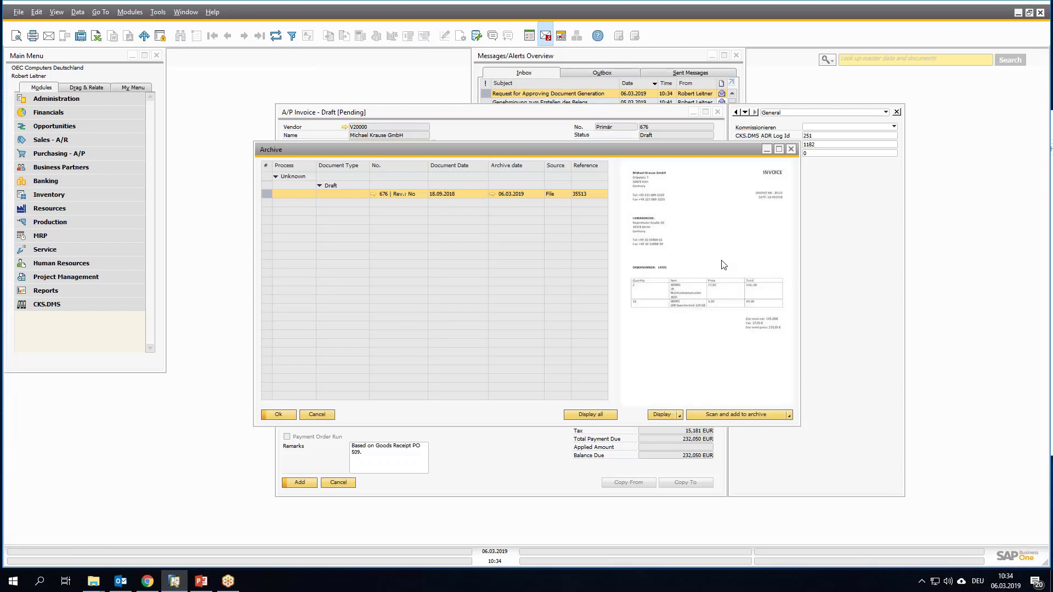
Open the archived invoice PDF for editing, place an Approved stamp in its upper middle, and save it as a new revision.
click(680, 416)
click(664, 432)
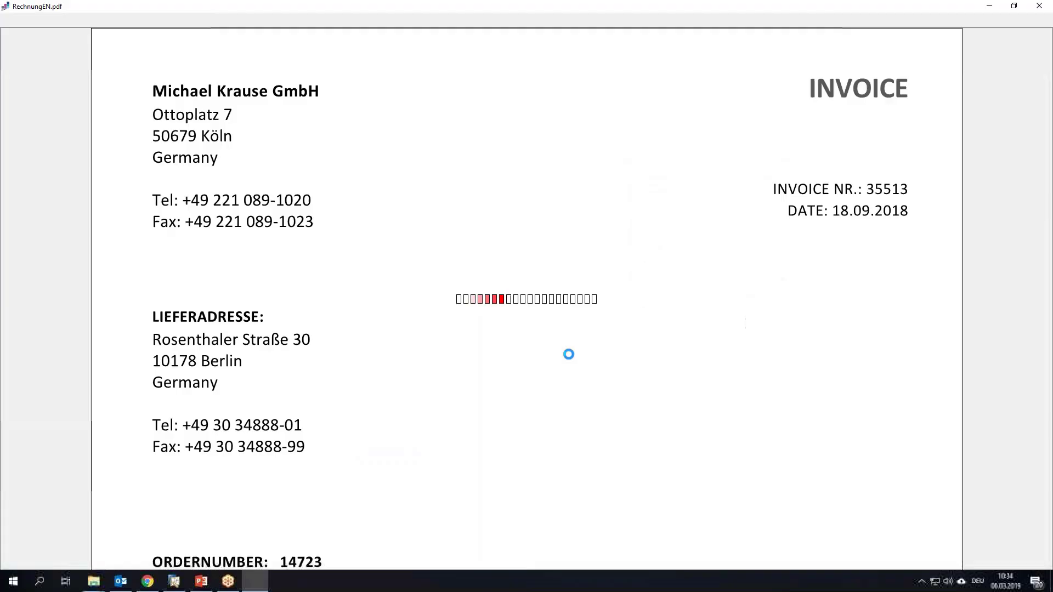
click(104, 22)
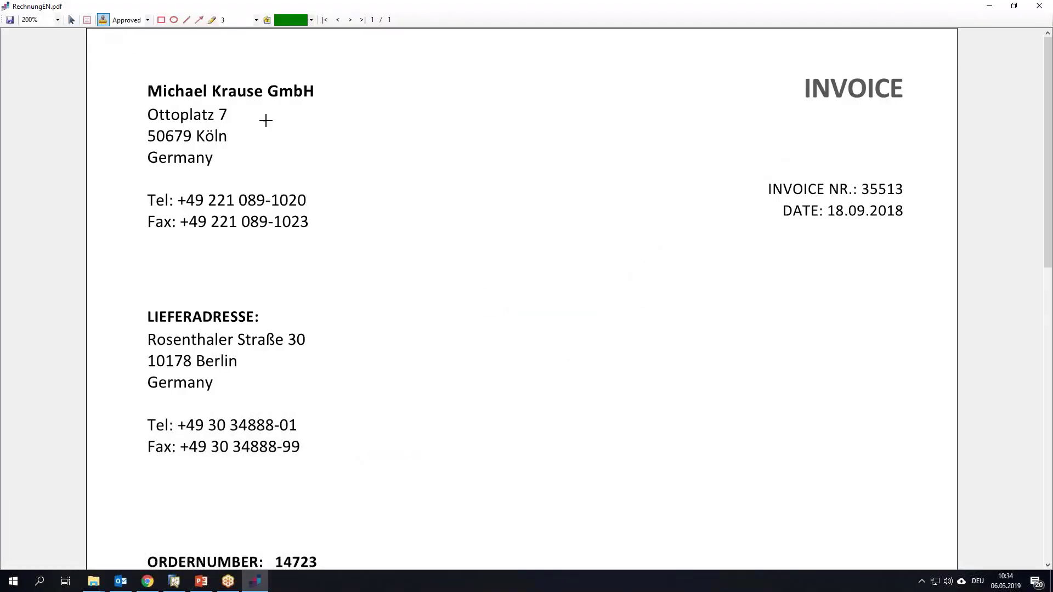
click(420, 189)
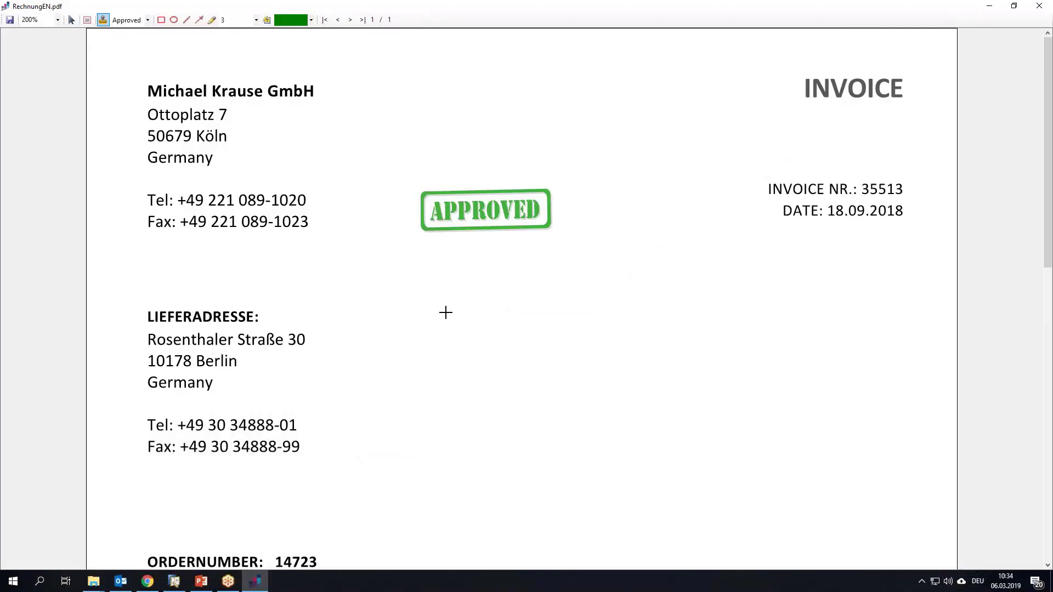
click(10, 20)
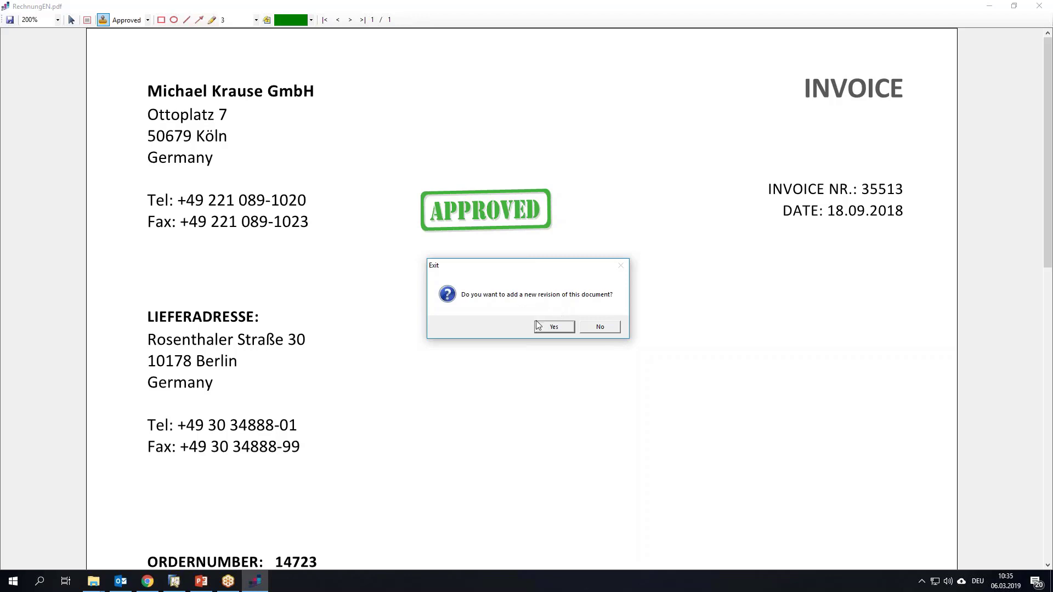
click(554, 327)
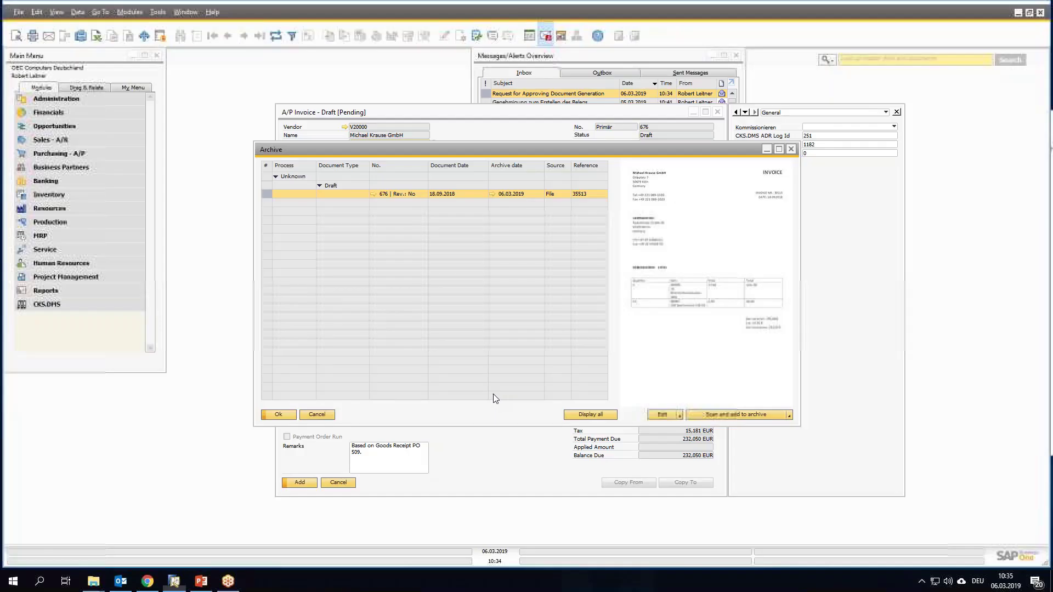
Reopen the draft's archive, compare revisions 1 and 2 of the invoice, and close the archive and the draft.
click(791, 149)
right_click(482, 148)
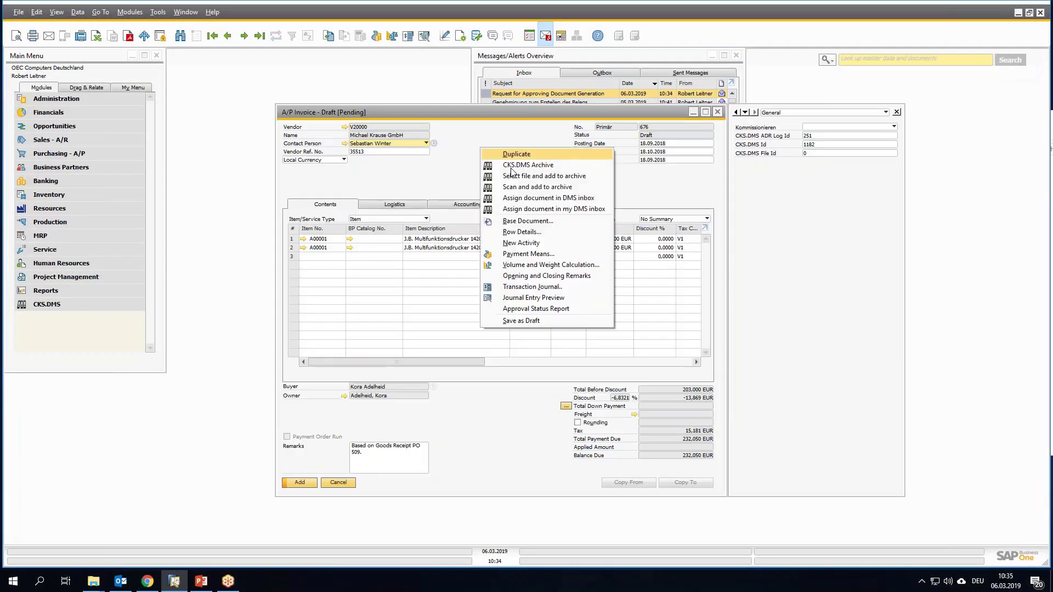
click(509, 166)
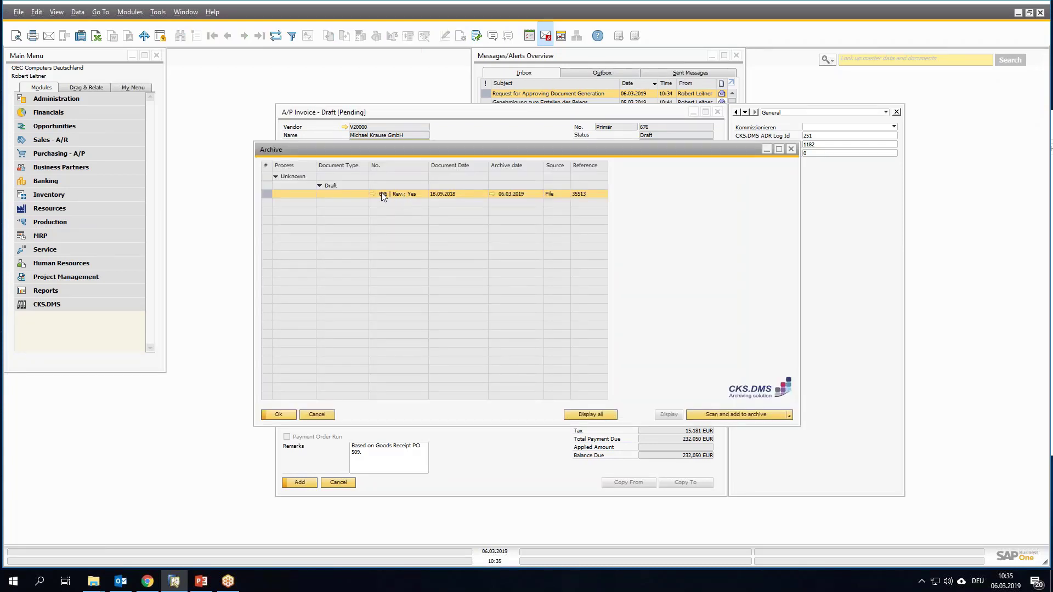
double_click(584, 333)
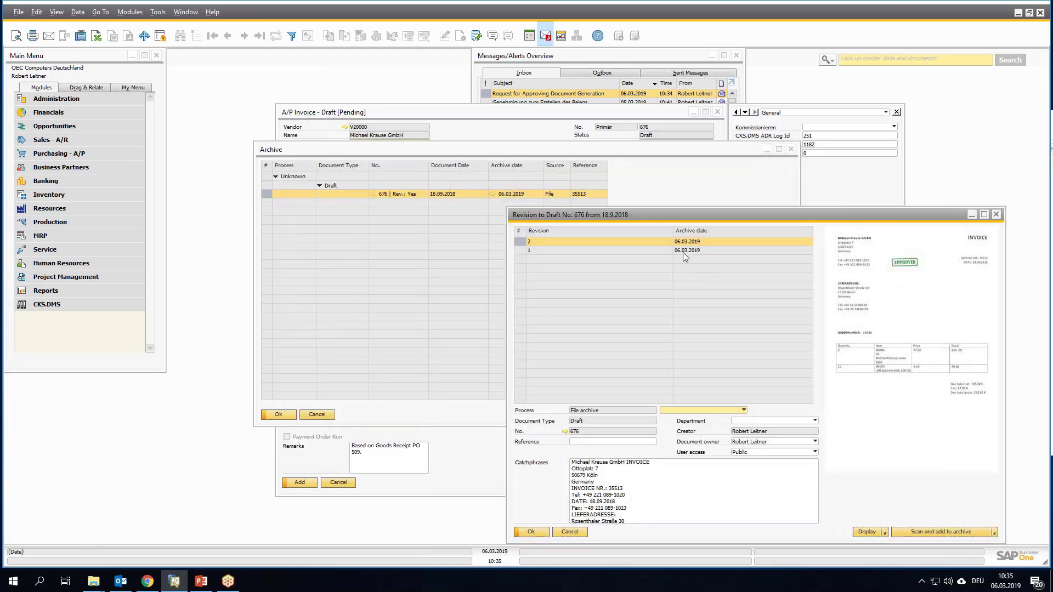
click(697, 250)
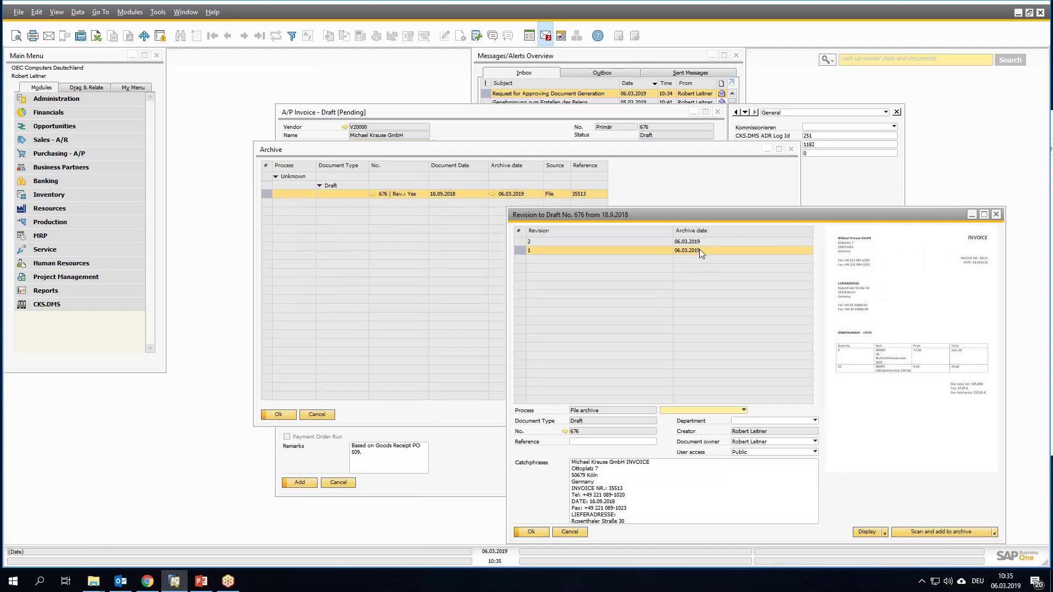
key(Up)
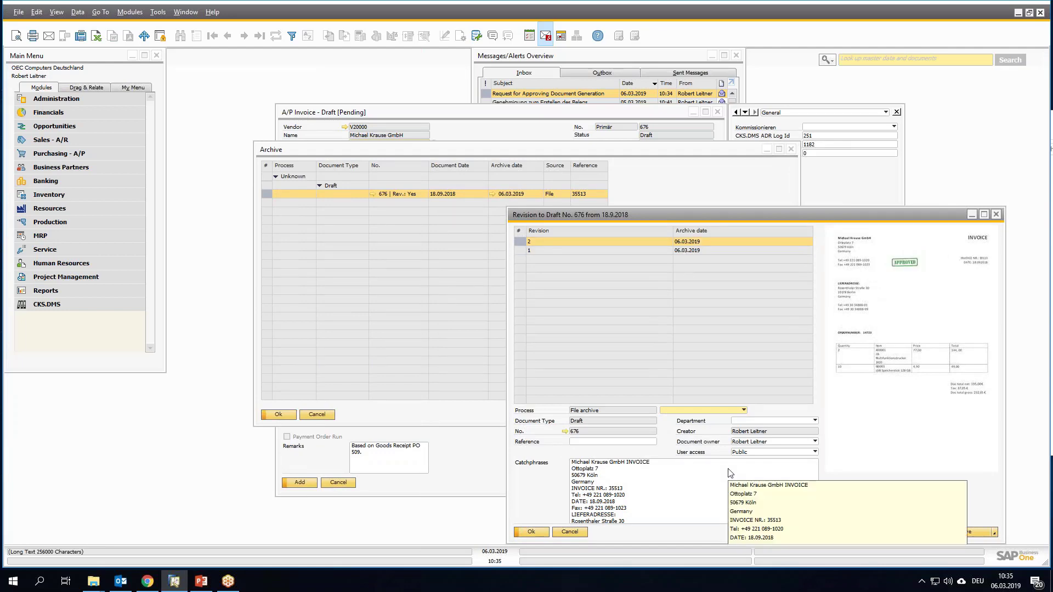
click(568, 533)
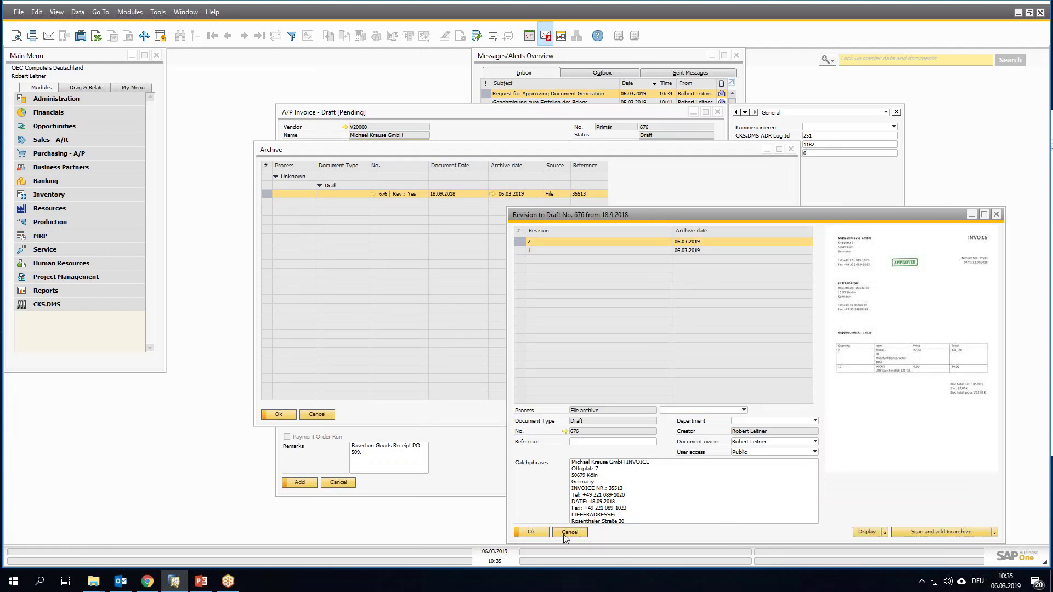
click(317, 414)
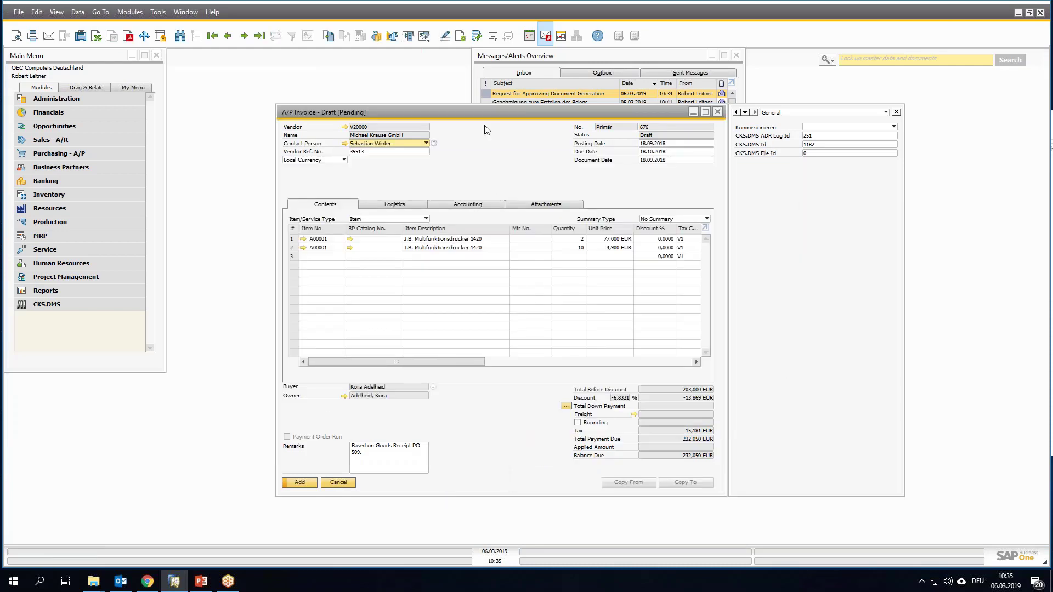
drag(442, 113, 381, 108)
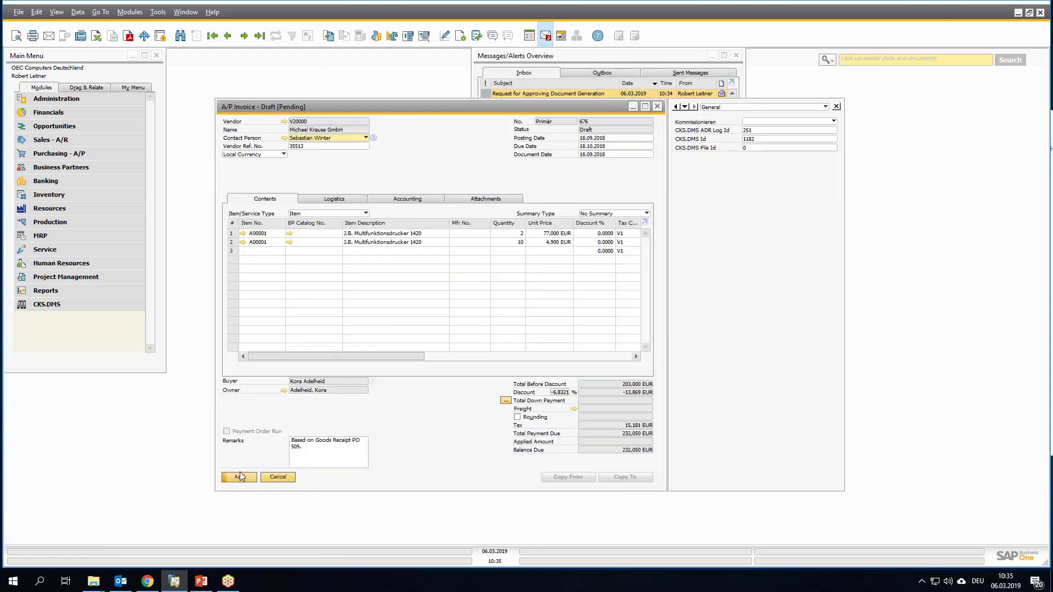
click(657, 108)
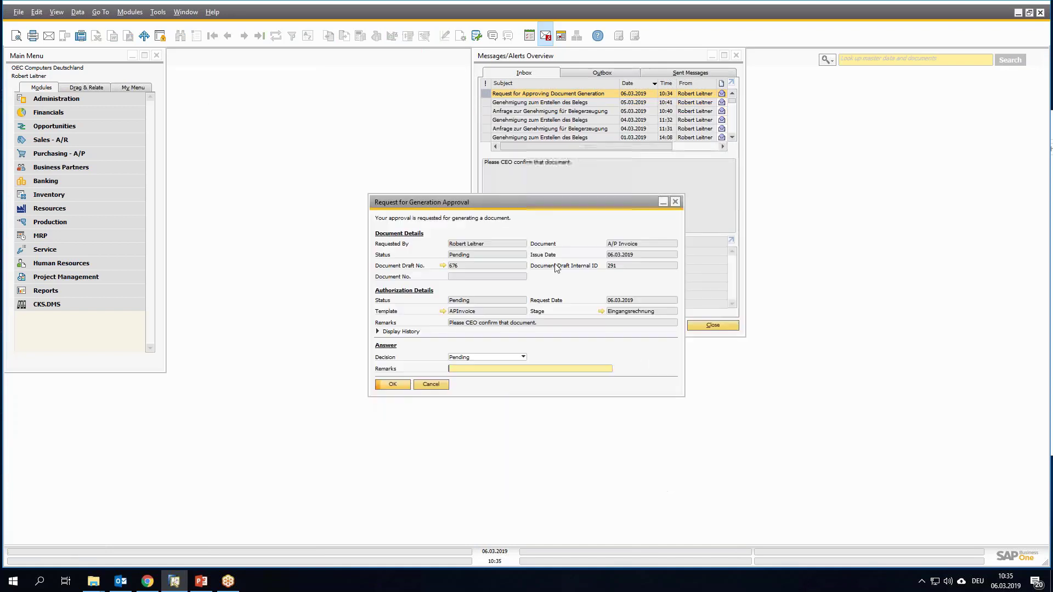
Set the approval request's decision to Approved with the remark "Please book accounting department." and submit it.
click(477, 358)
click(476, 375)
click(471, 366)
text(Please book accounting dep)
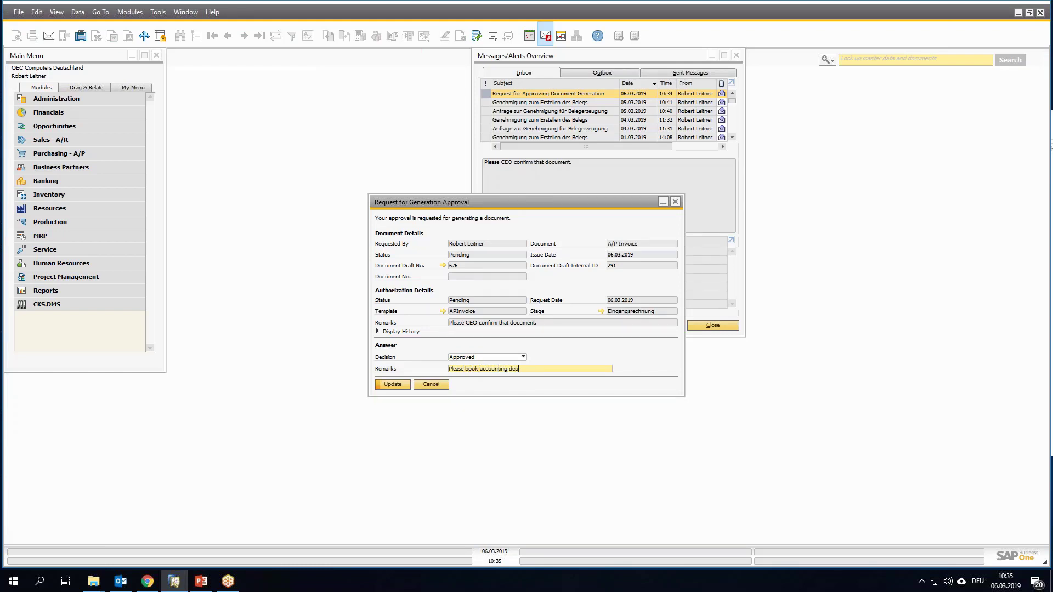
text(artment.)
click(392, 383)
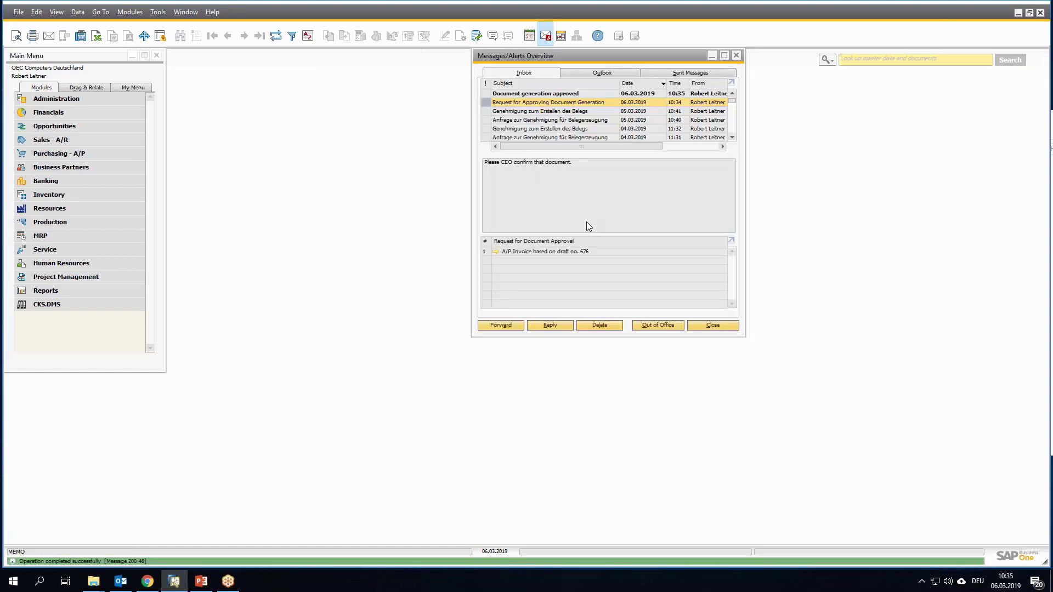
Open the approved draft A/P invoice from the approval message, check its stamped invoice in the archive, and close the archive.
click(544, 94)
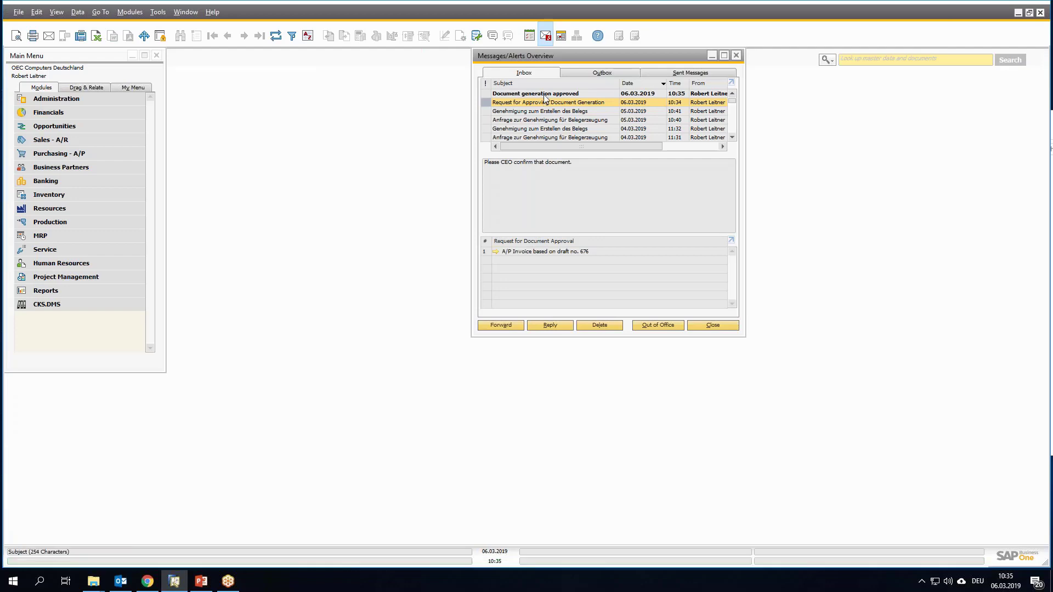
click(496, 213)
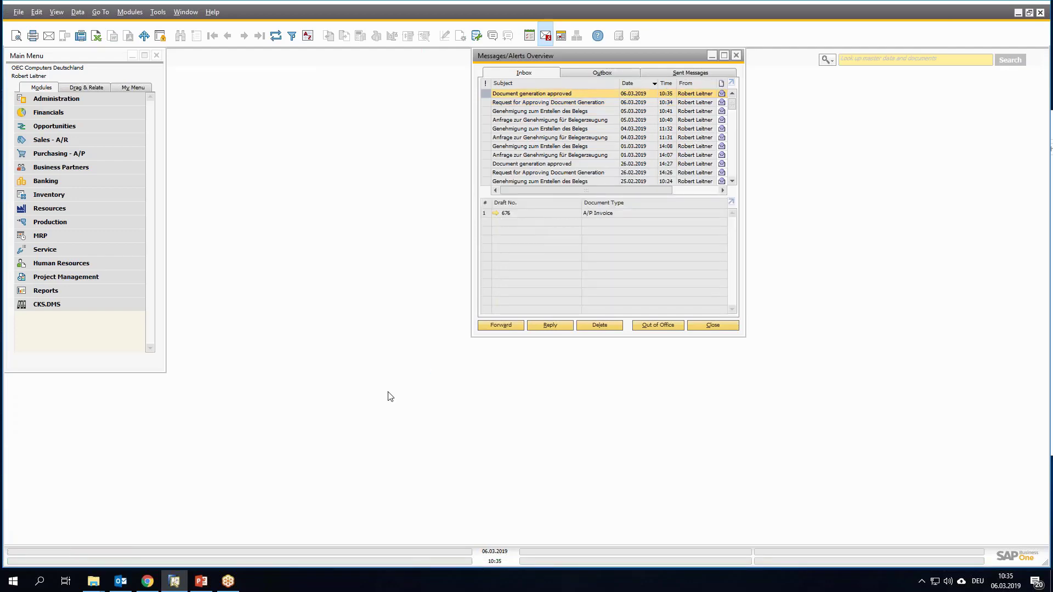
right_click(397, 141)
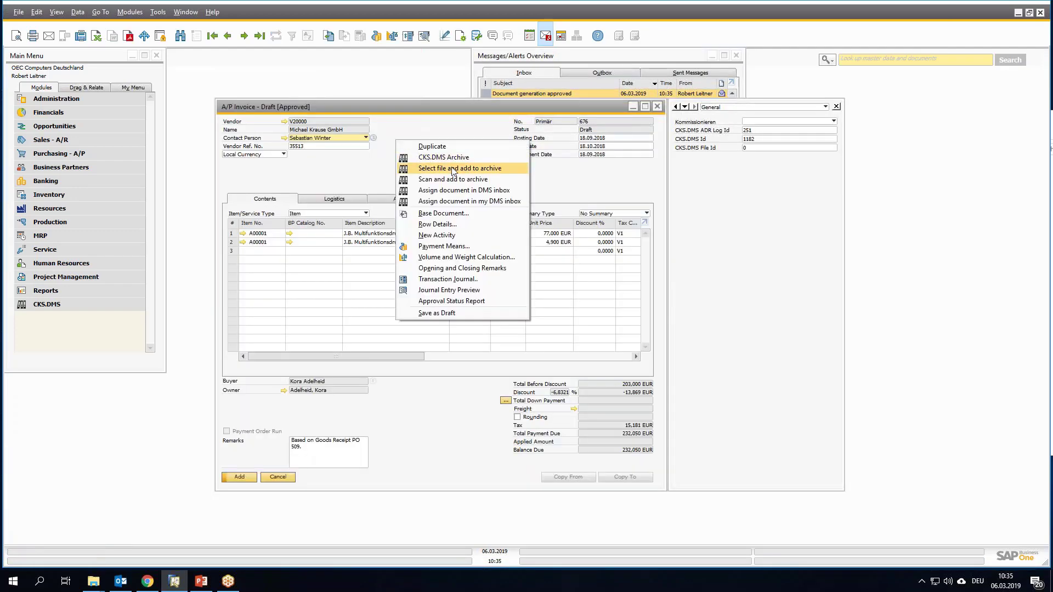
click(433, 168)
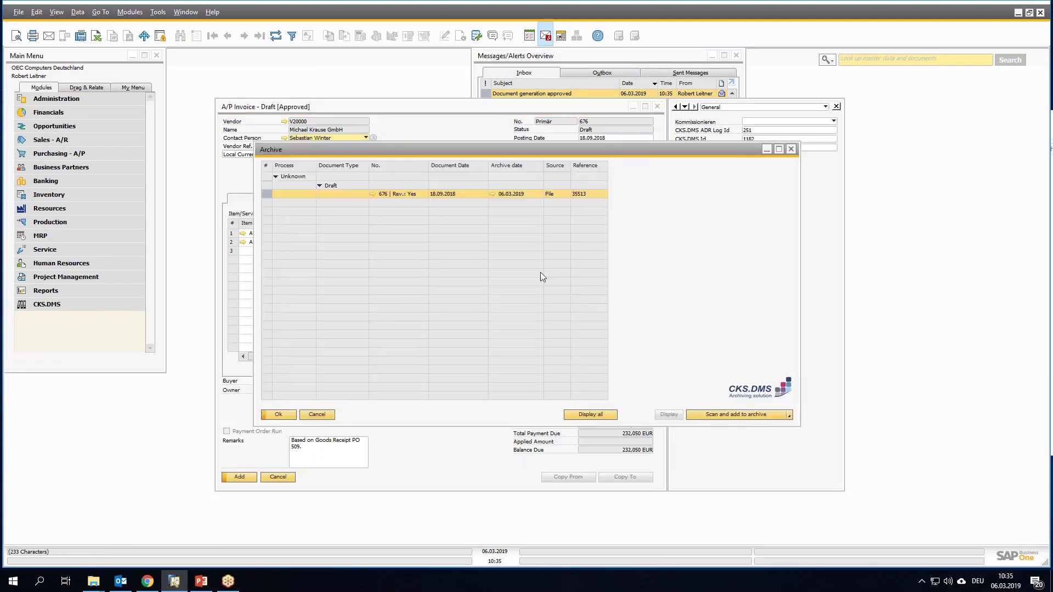
click(515, 196)
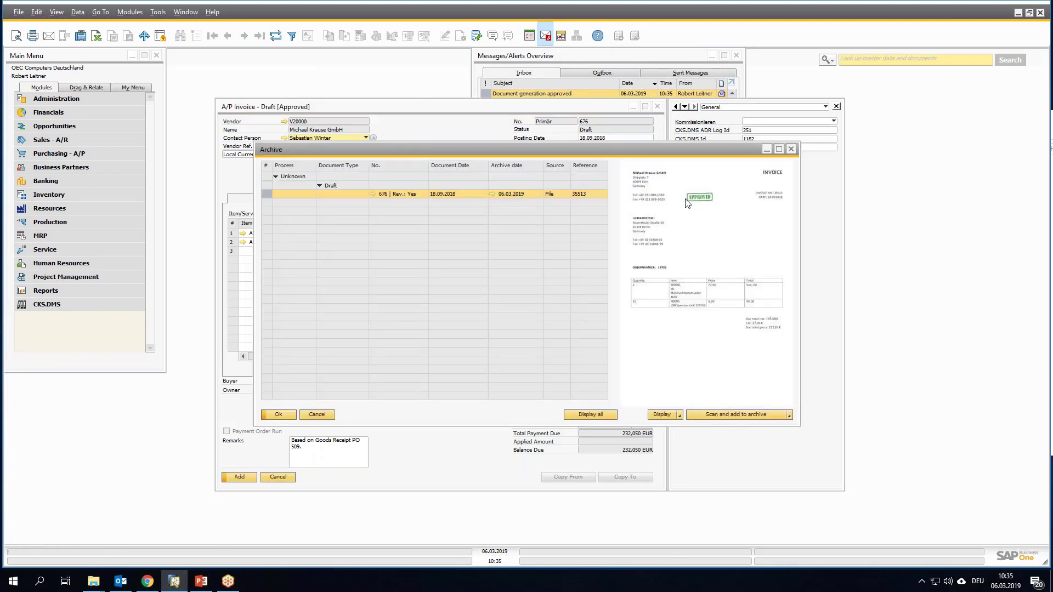
click(790, 150)
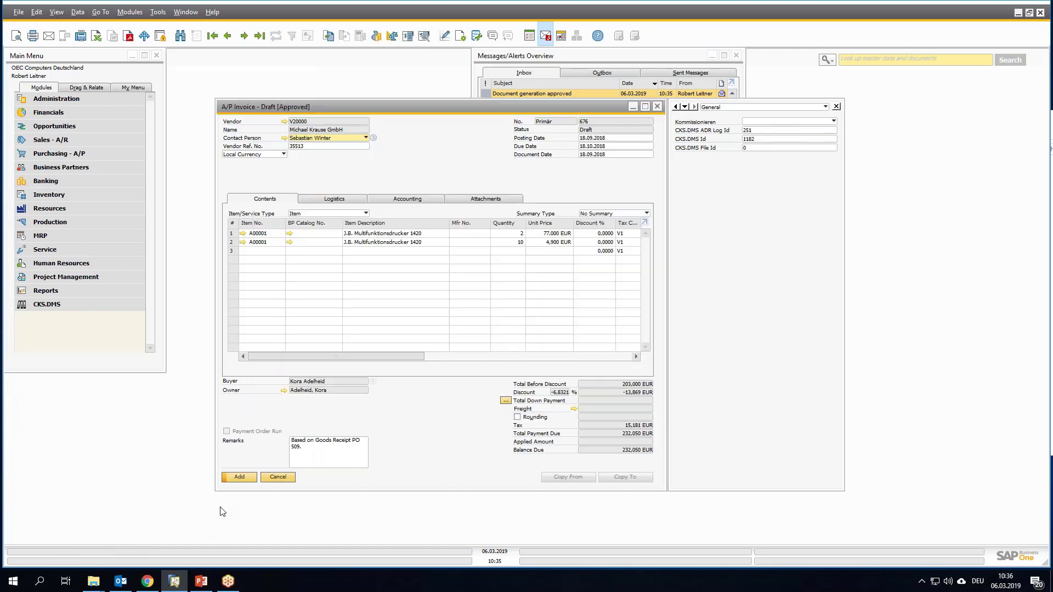
Post the approved draft as an A/P invoice, accepting the duplicate vendor reference and the final confirmation.
click(237, 477)
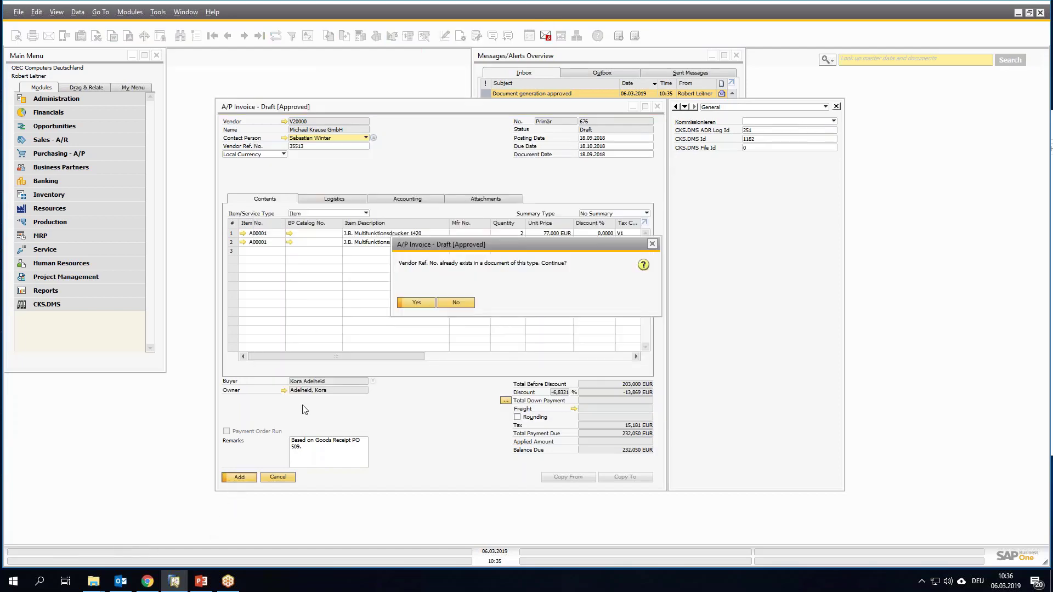
click(417, 317)
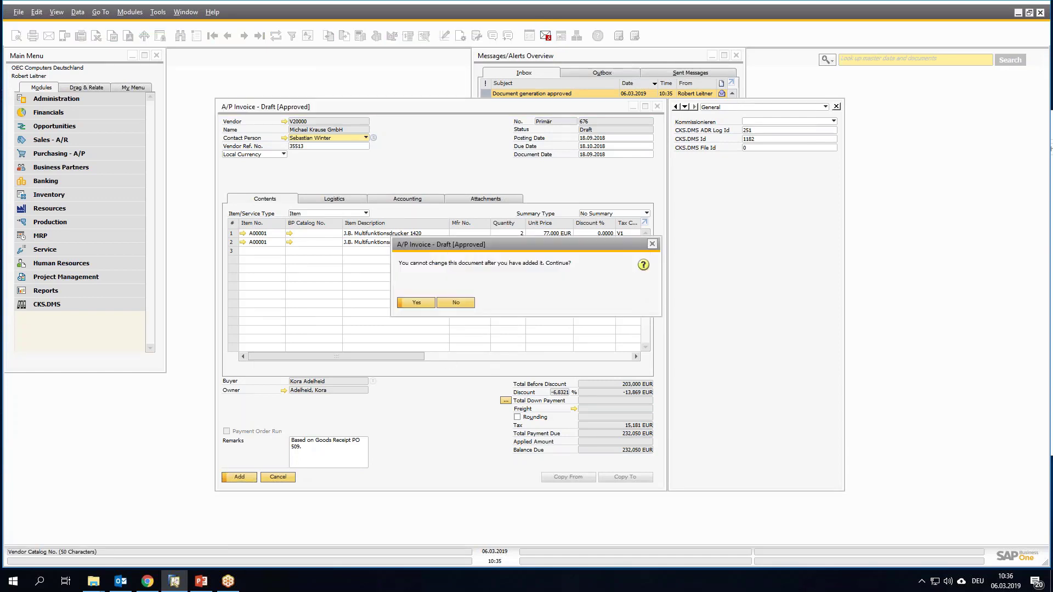
click(417, 303)
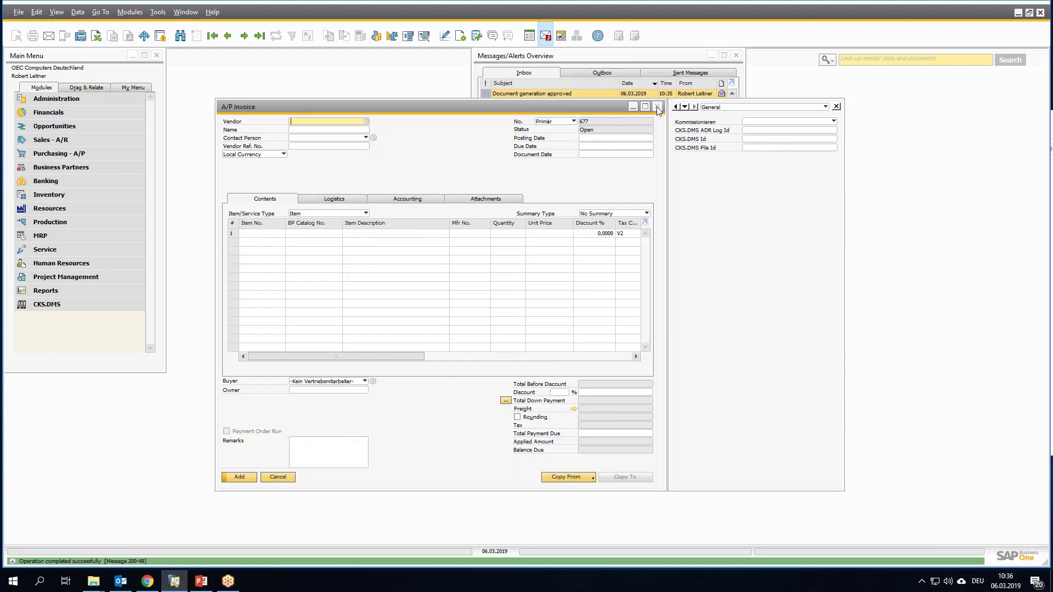
Close the blank A/P invoice form and show the functions of the CKS.DMS module.
click(657, 107)
click(91, 306)
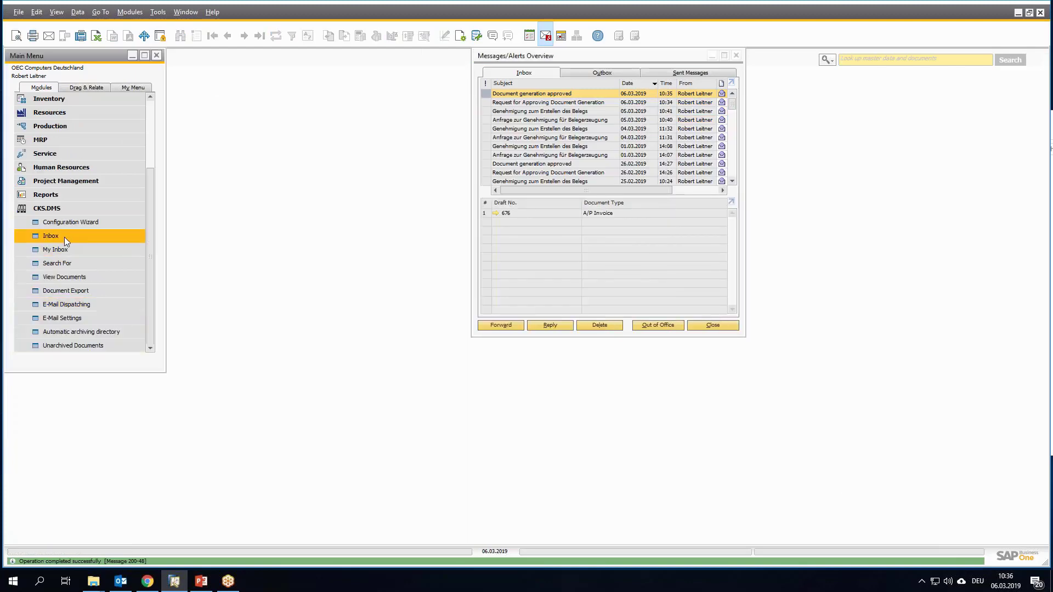
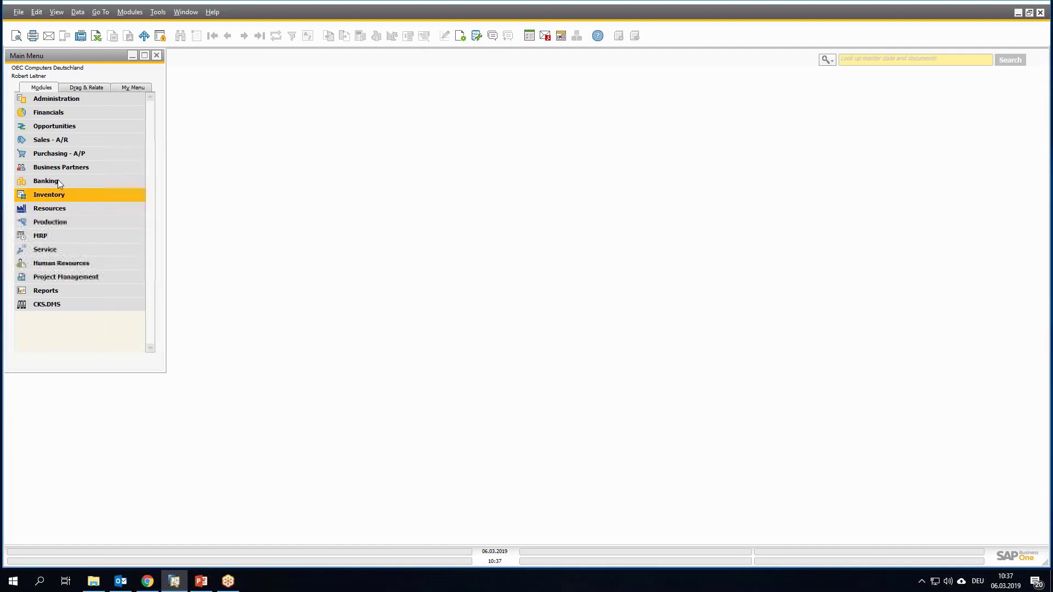
Open the business partner master data and find the vendor Realtime among the vendors.
click(51, 169)
click(69, 180)
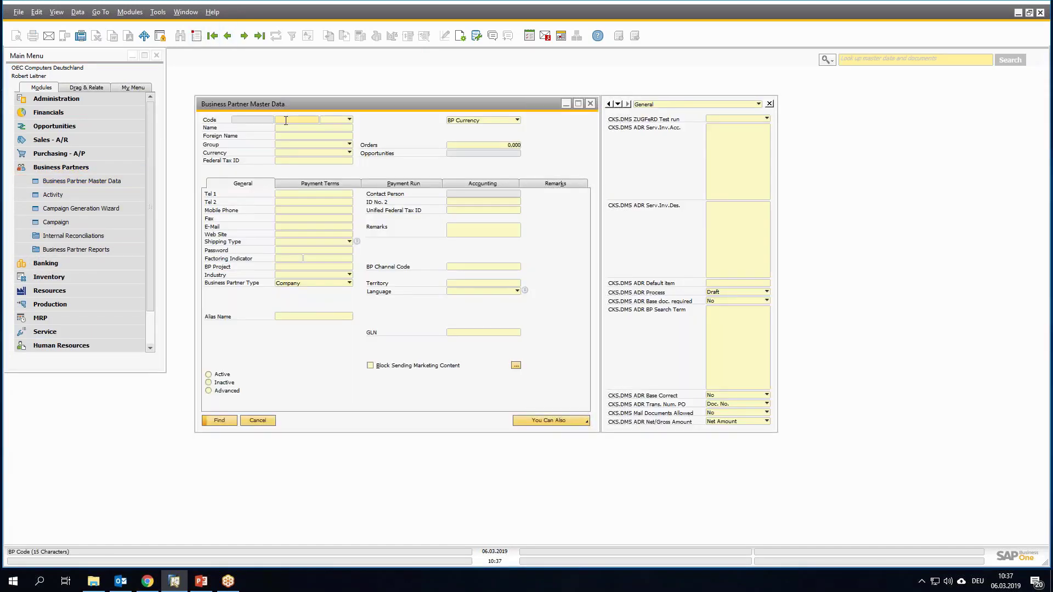
key(Return)
double_click(439, 245)
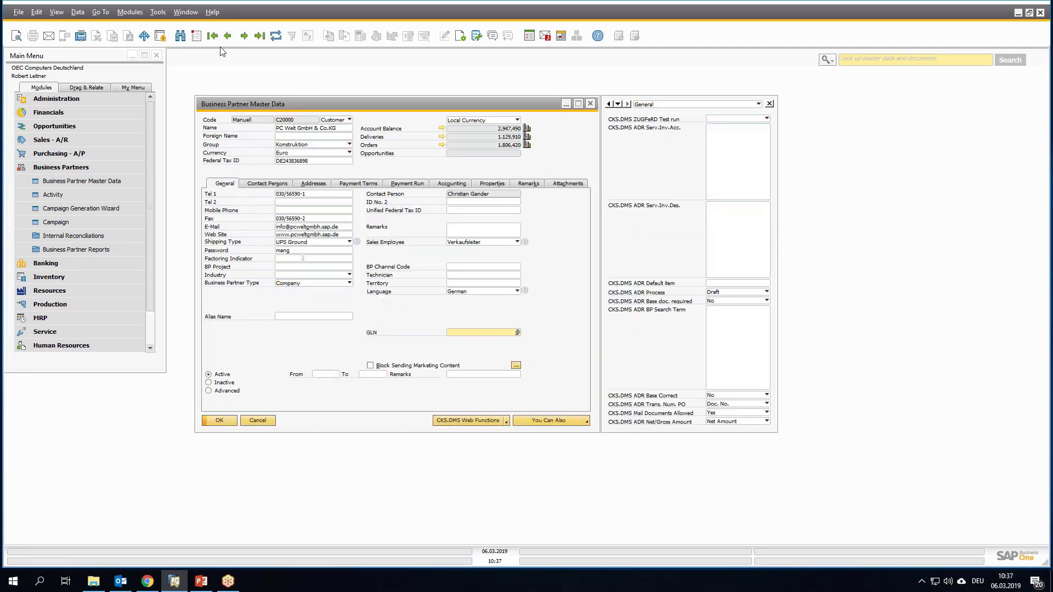
click(180, 36)
click(334, 119)
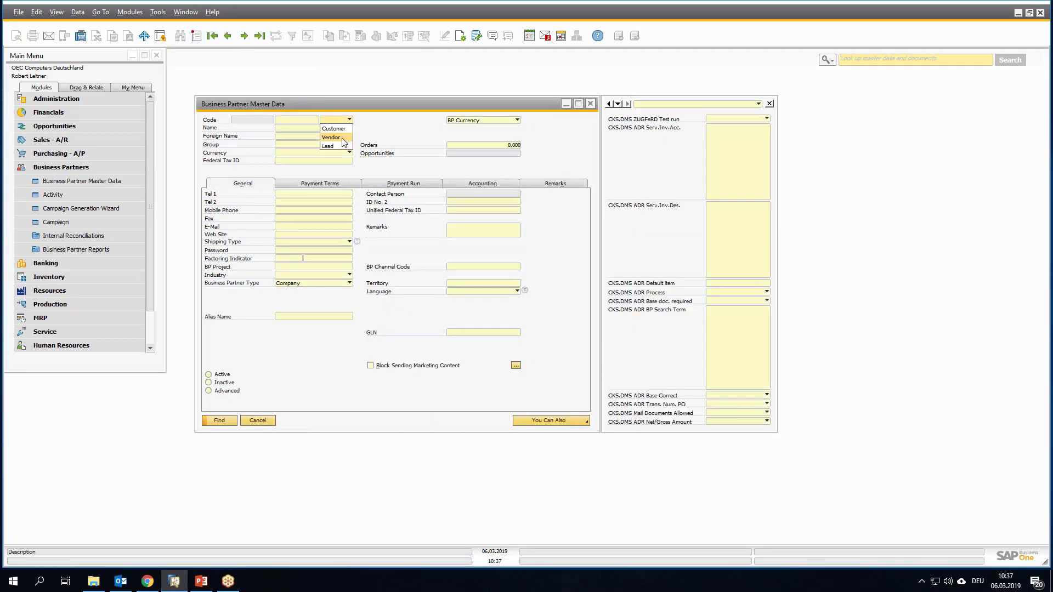
click(332, 138)
click(222, 420)
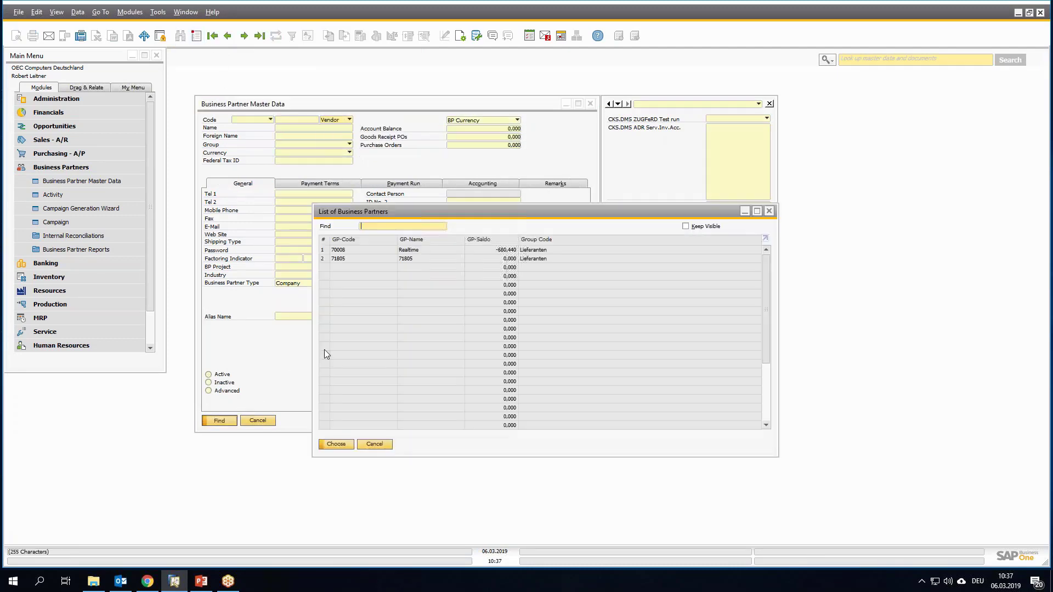
double_click(390, 251)
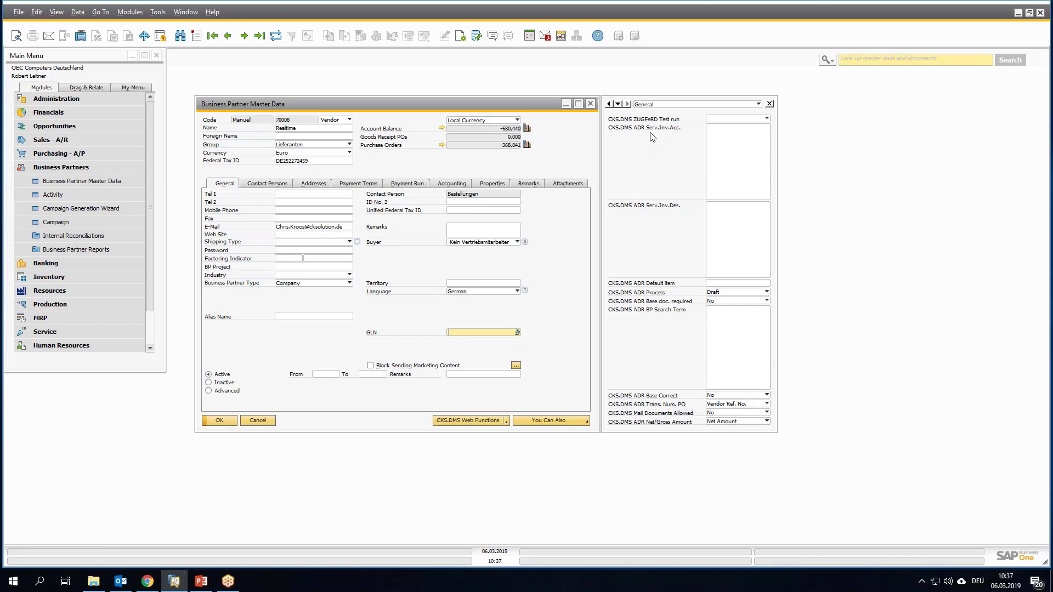
Examine the vendor's CKS.DMS ADR default item and BP search term fields, and close the master data.
click(752, 284)
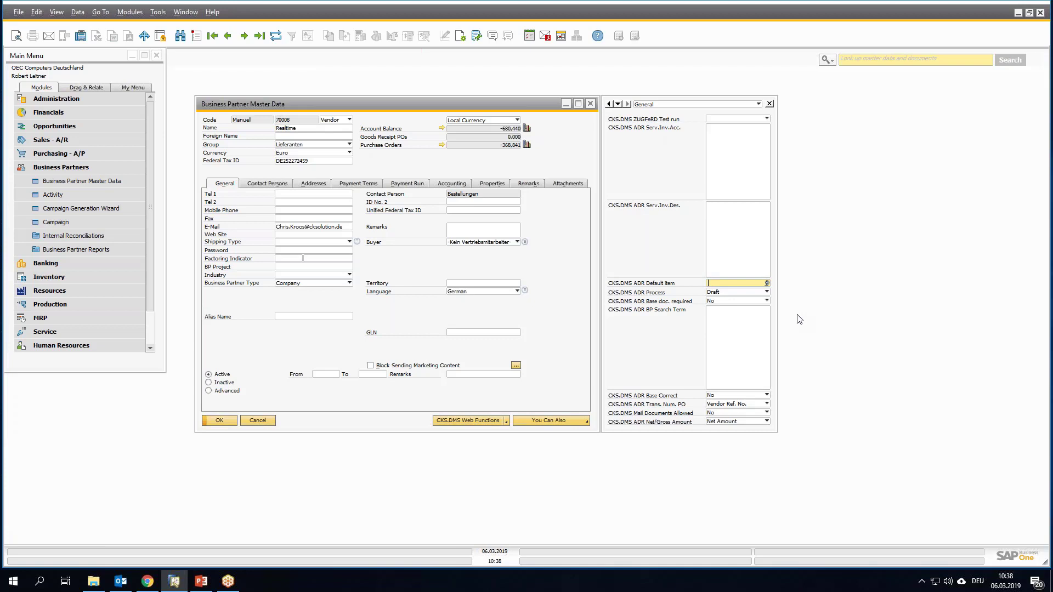
click(721, 324)
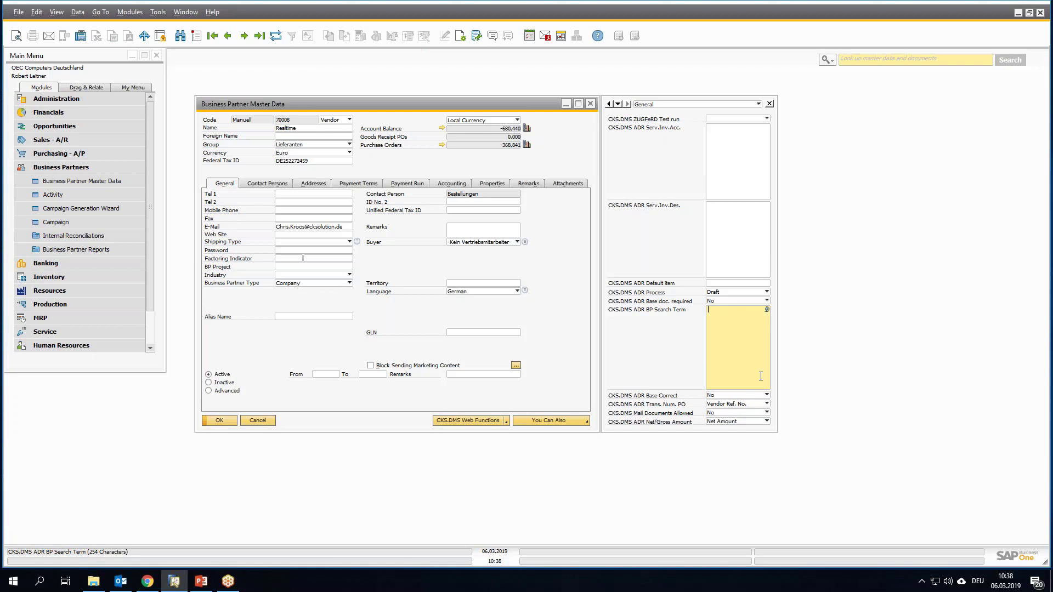
click(590, 103)
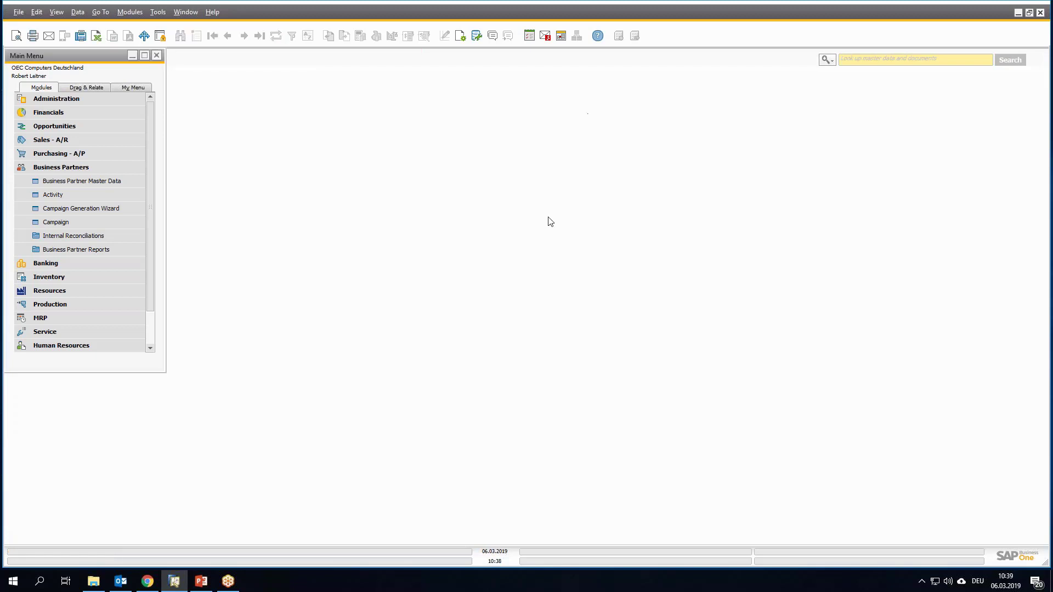
click(101, 164)
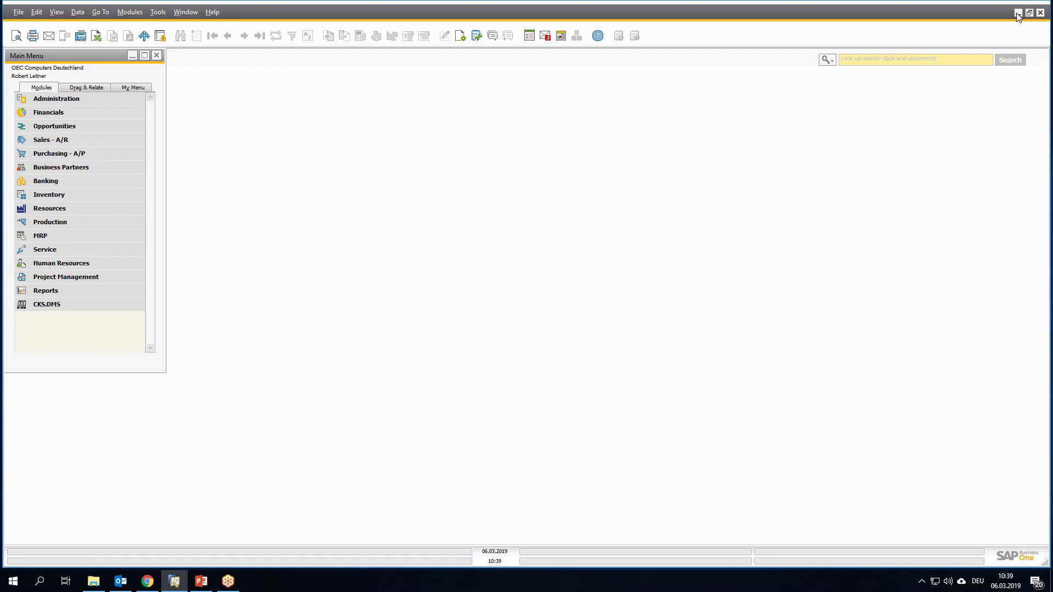
Switch to the Webinar folder, open CKS.DMS Excel sample.xlsm in Excel full screen, and check its item code and revision cells.
click(1017, 14)
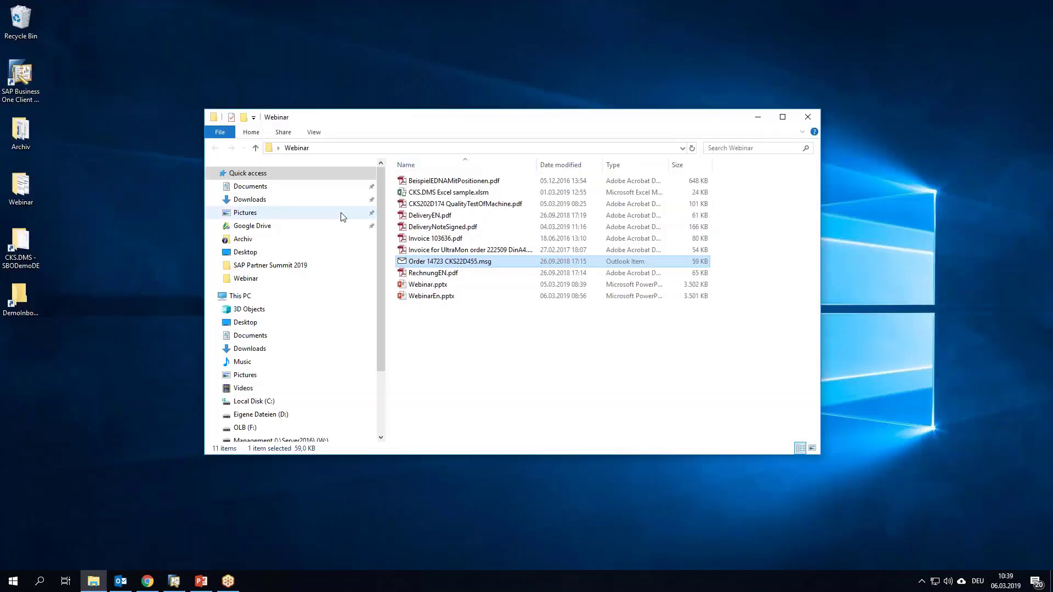
click(434, 193)
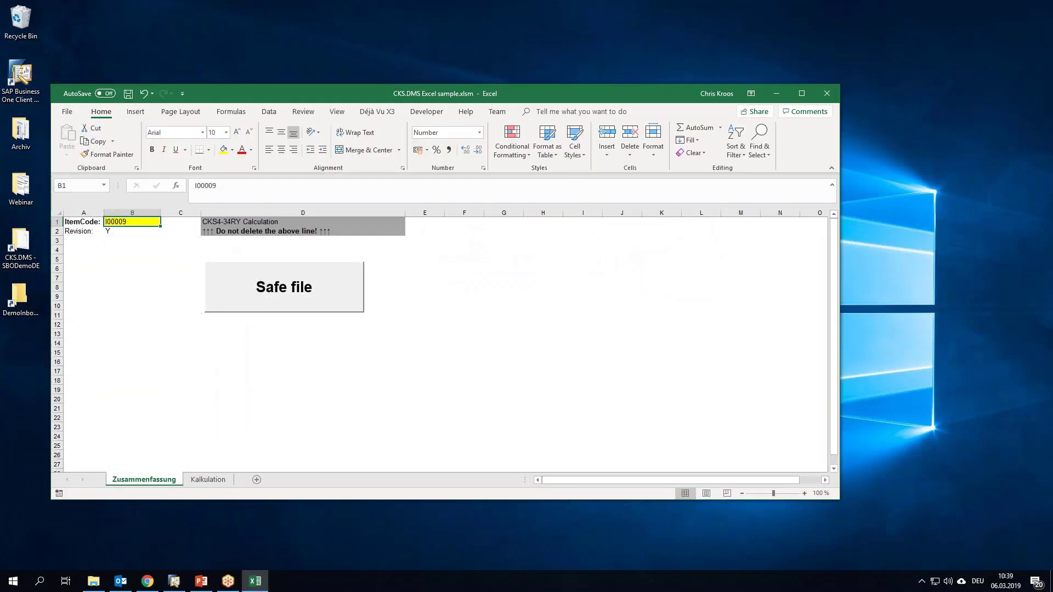
double_click(458, 88)
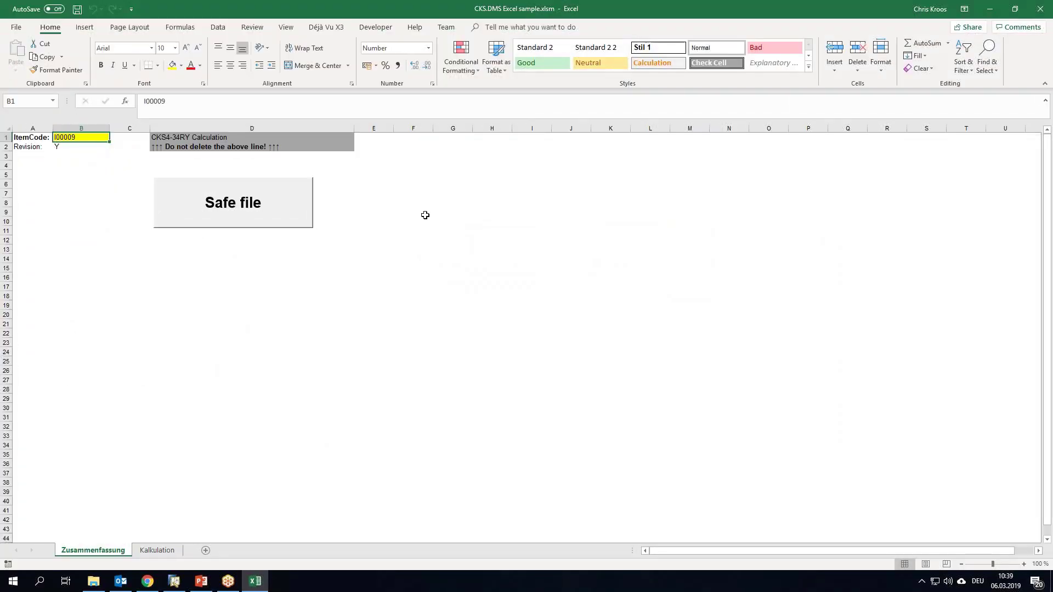
click(68, 145)
key(Up)
Set the order quantity on the Kalkulation sheet to 100.
click(159, 551)
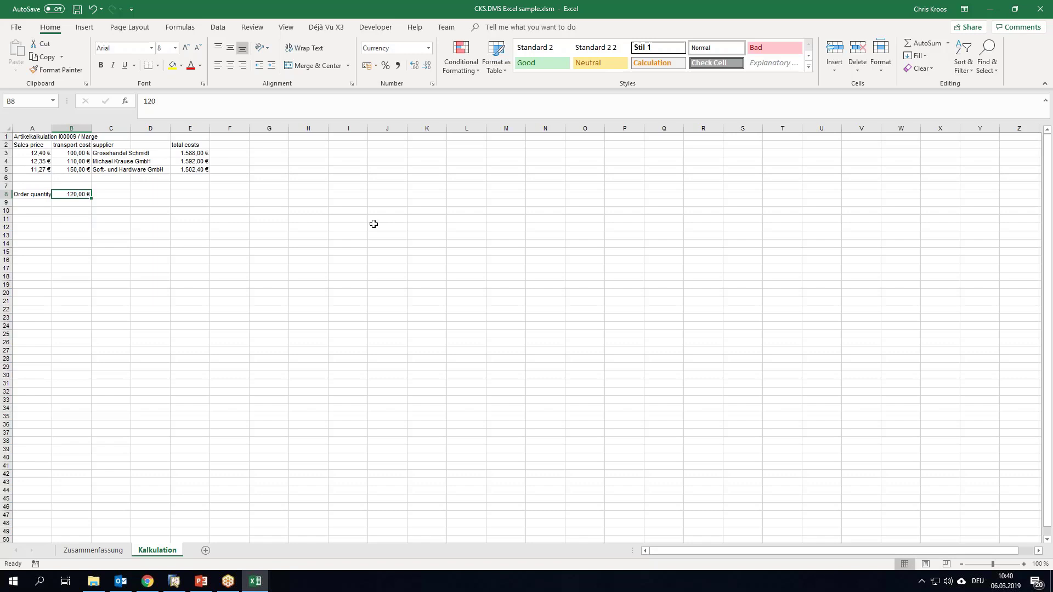
text(10)
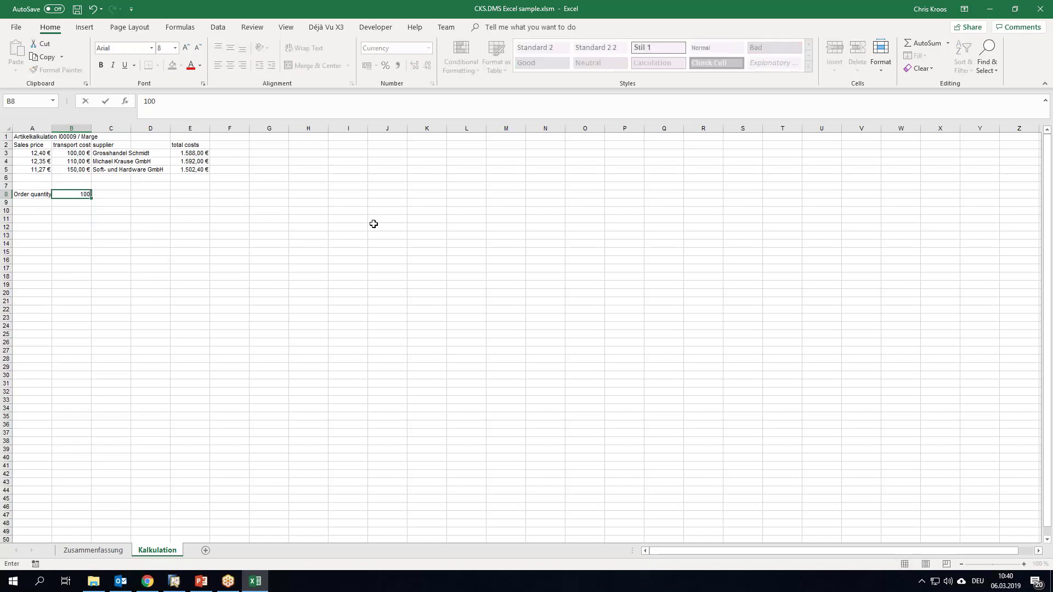
text(0)
key(ctrl+Return)
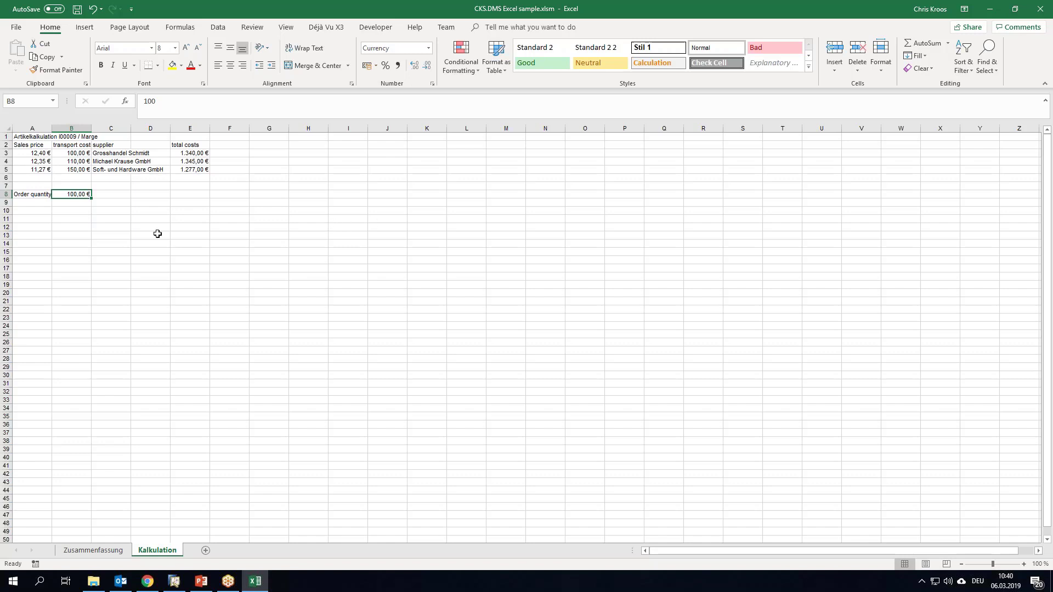
Save the calculation for archiving with the workbook's own save macro on the Zusammenfassung sheet.
click(80, 552)
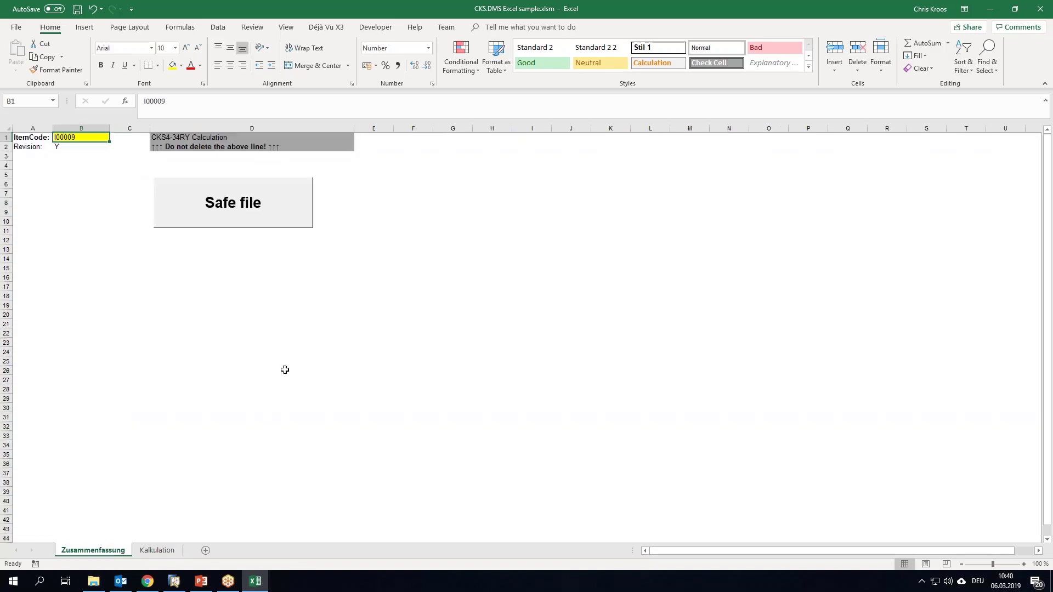
click(215, 207)
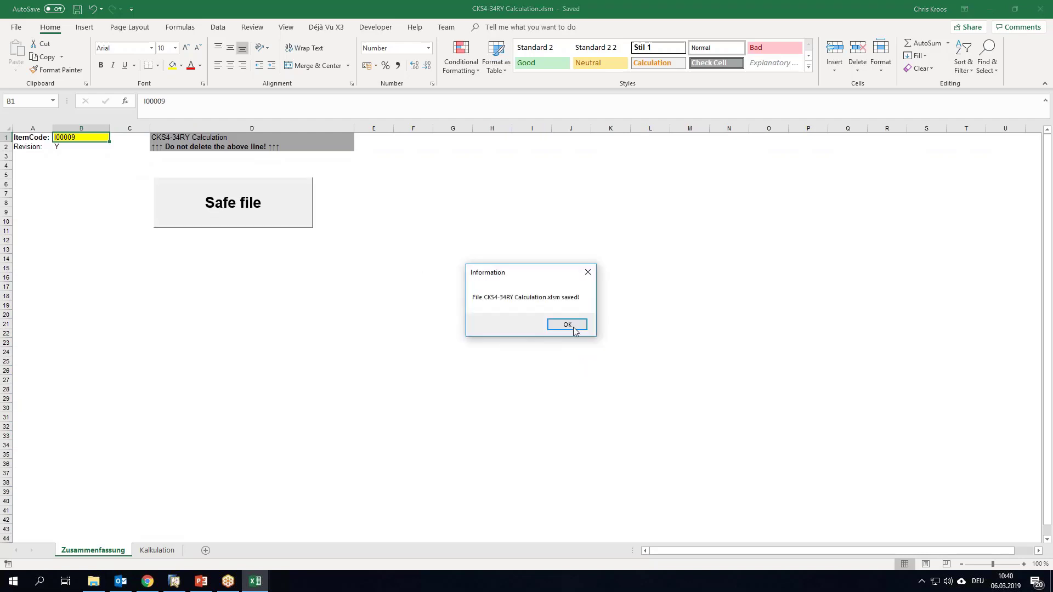
click(567, 325)
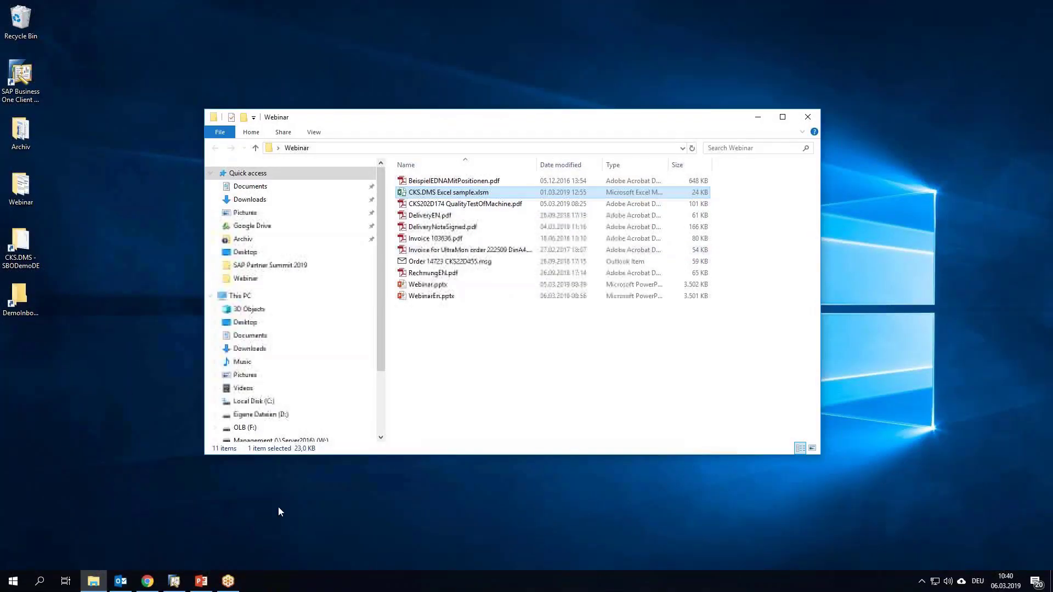
Switch to SAP Business One, find item I00009 in the item master data and open its CKS.DMS archive.
click(183, 581)
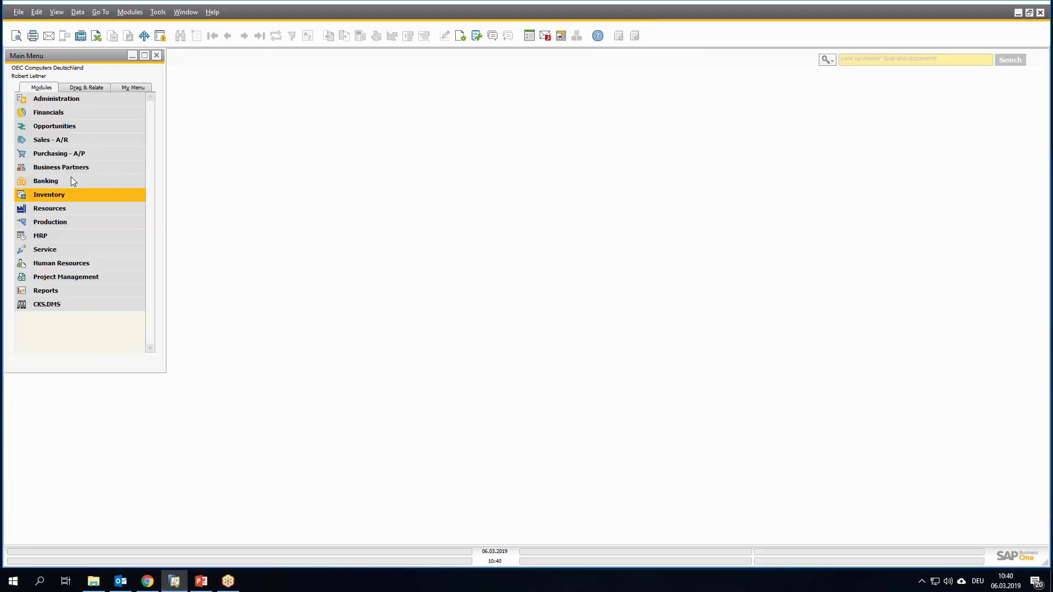
click(53, 196)
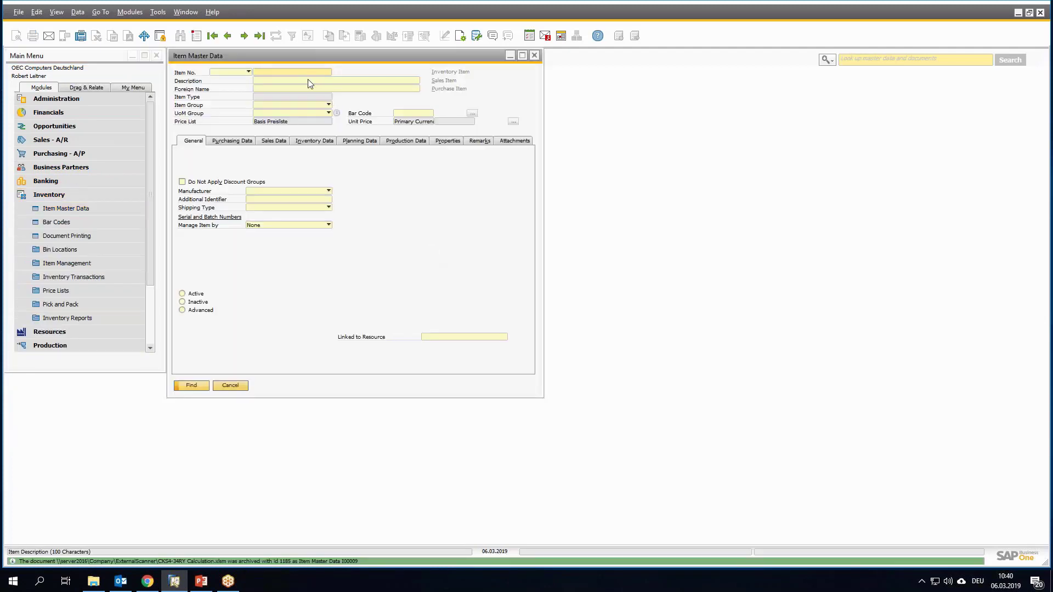
text(i00009)
key(Return)
right_click(377, 105)
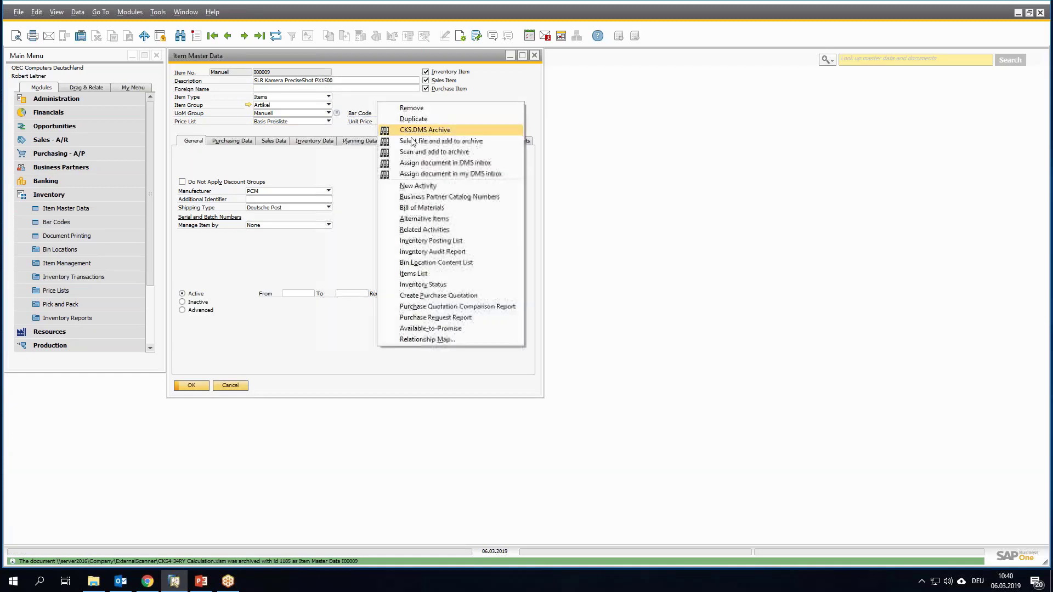
click(410, 130)
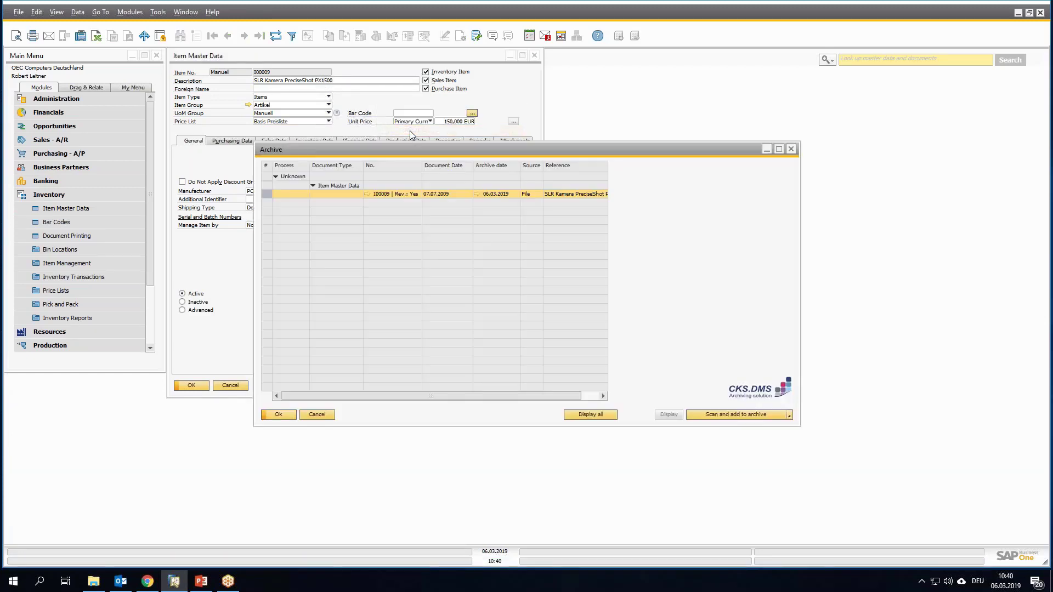
Open the revision list of the archived calculation file and display revision 9 in Excel.
click(453, 194)
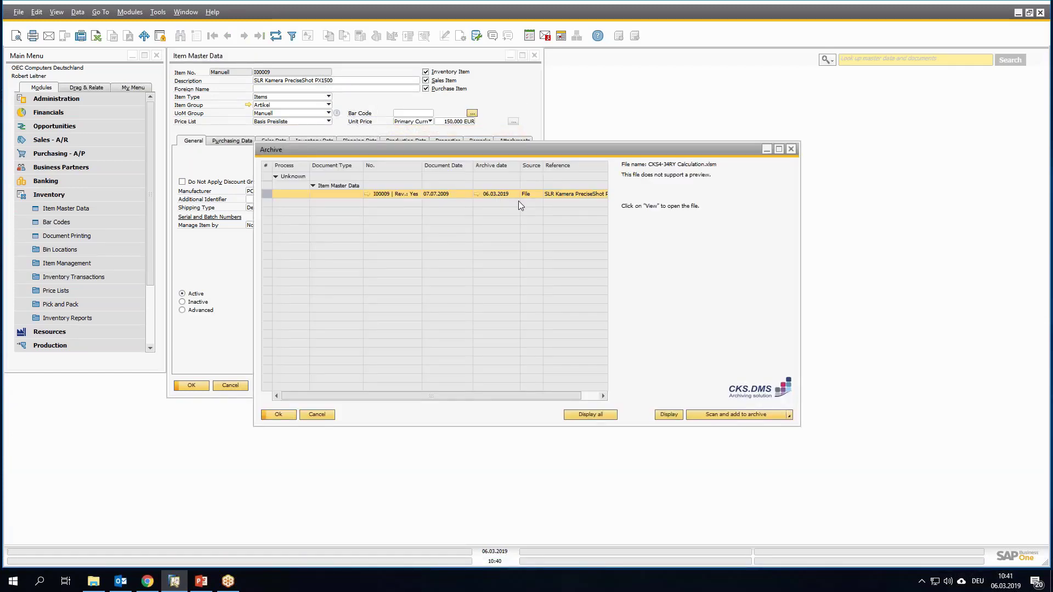
double_click(478, 195)
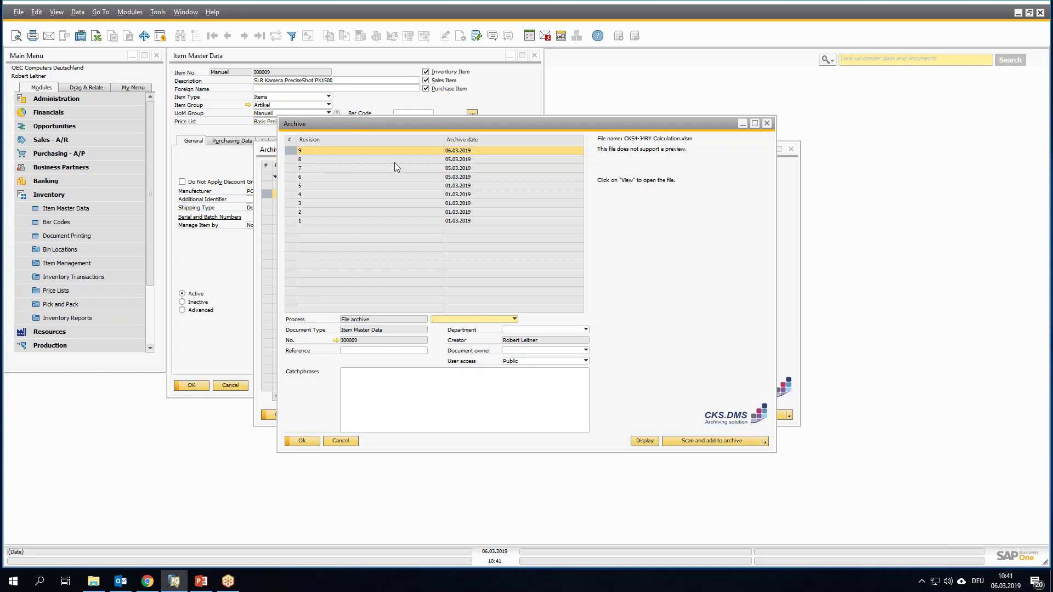
click(644, 441)
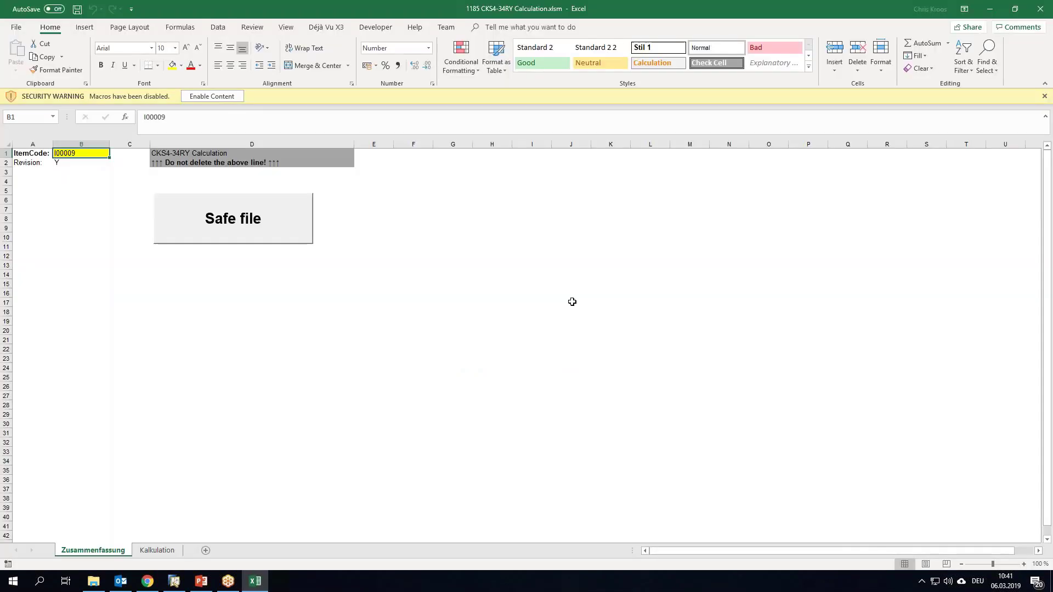
Enable the archived workbook's macros and set the order quantity on the Kalkulation sheet to 150.
click(235, 97)
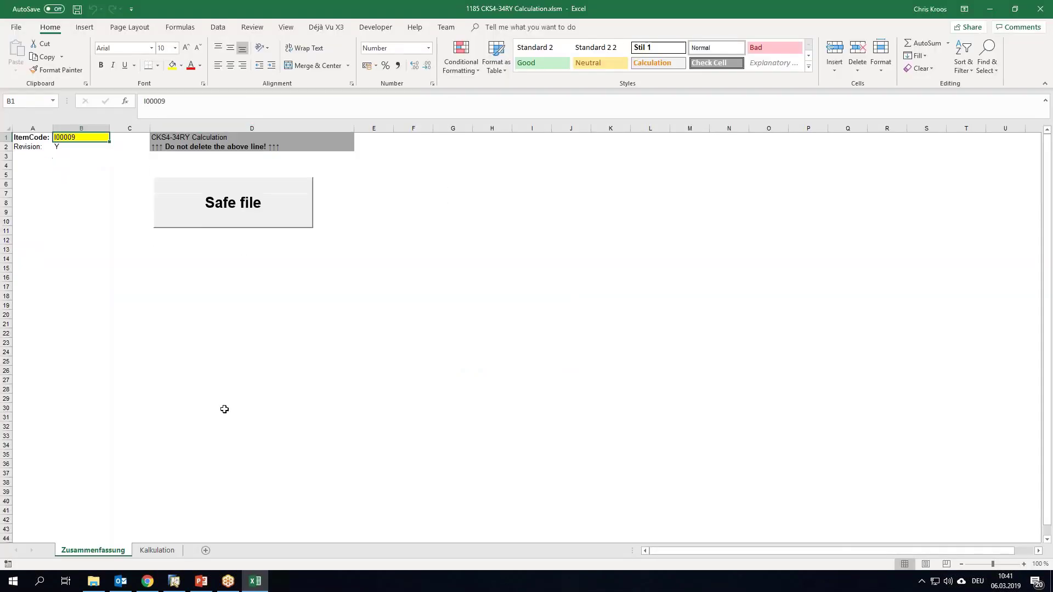
click(156, 551)
text(150)
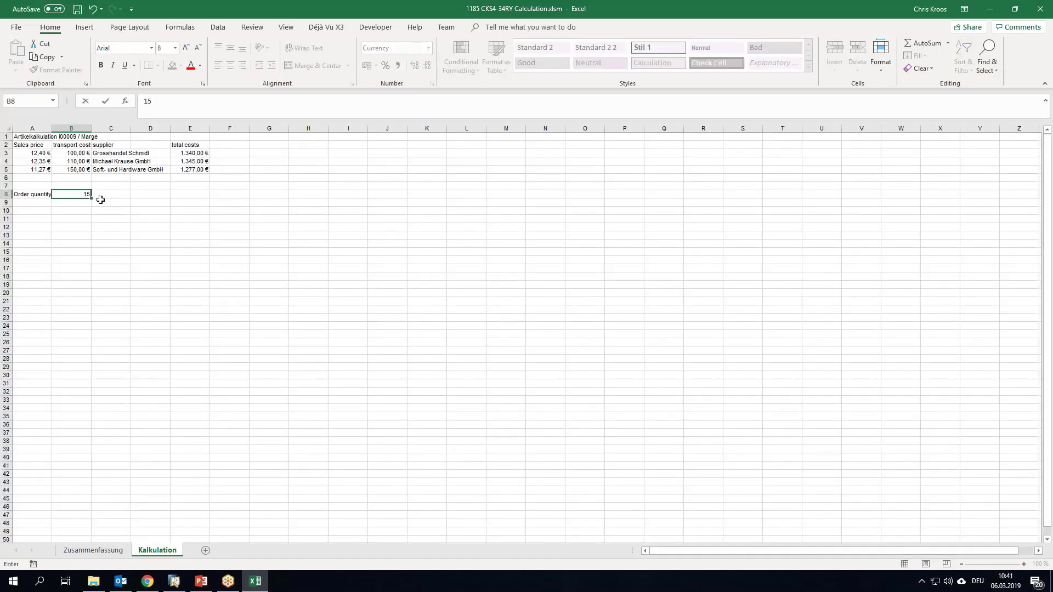
key(Return)
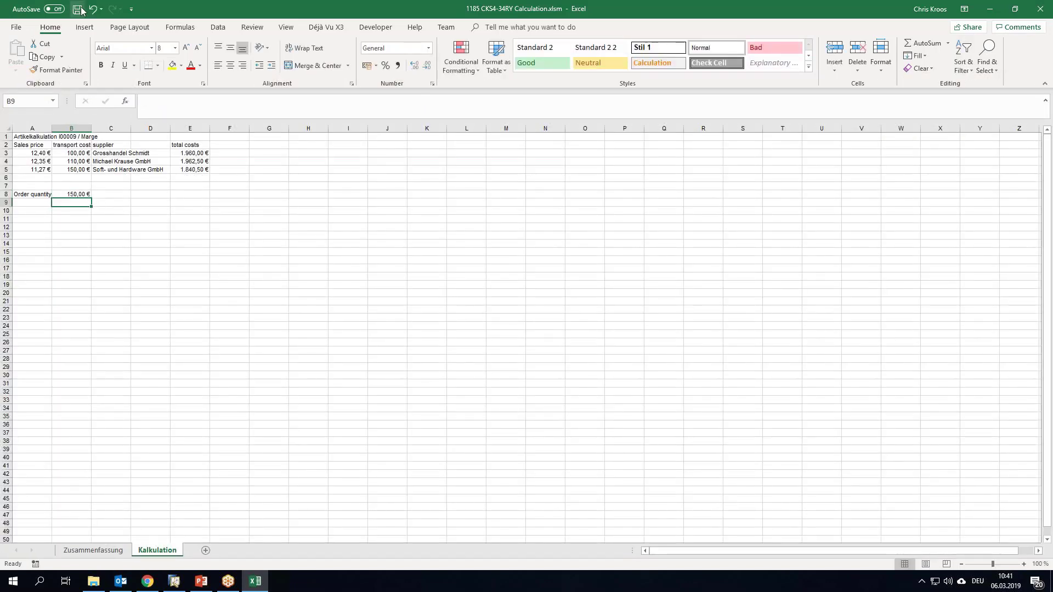
Save the edited archived calculation as a new file with the save macro on the Zusammenfassung sheet.
click(84, 556)
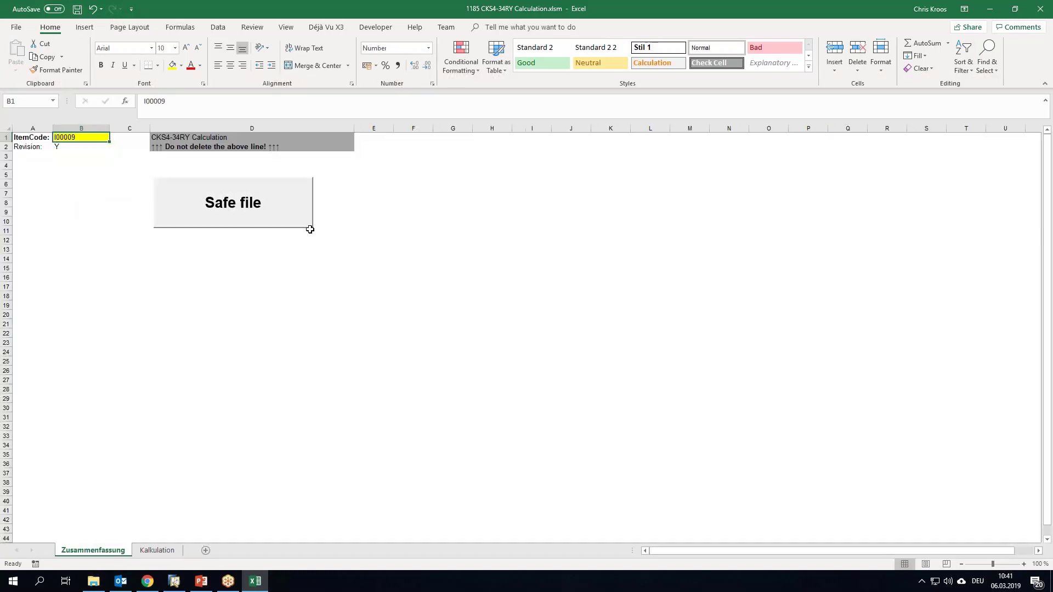
click(306, 227)
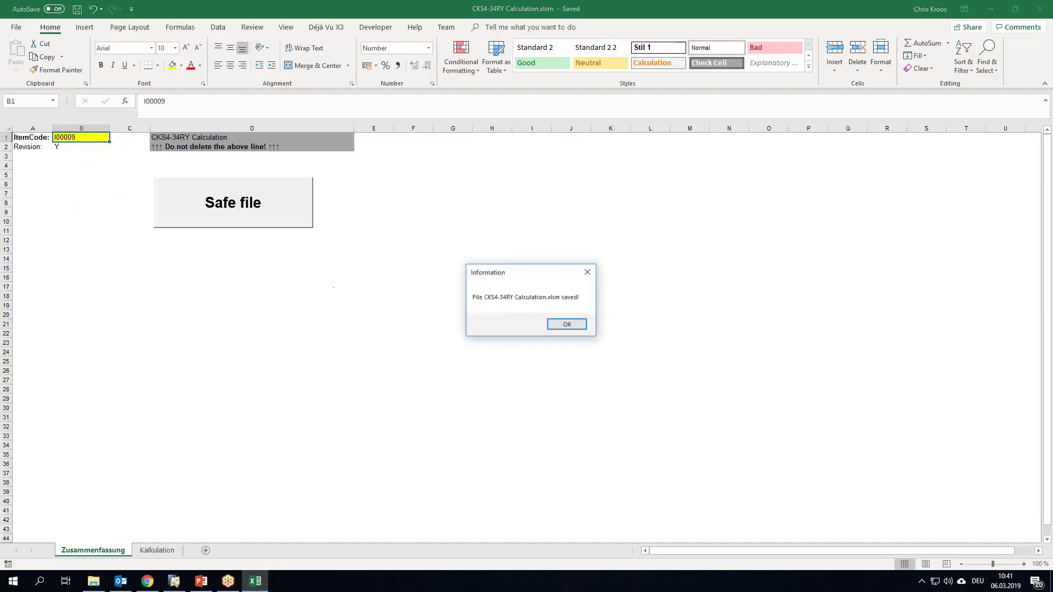
click(582, 324)
Close the calculation workbook and both archive windows, returning to the item master data.
click(1040, 9)
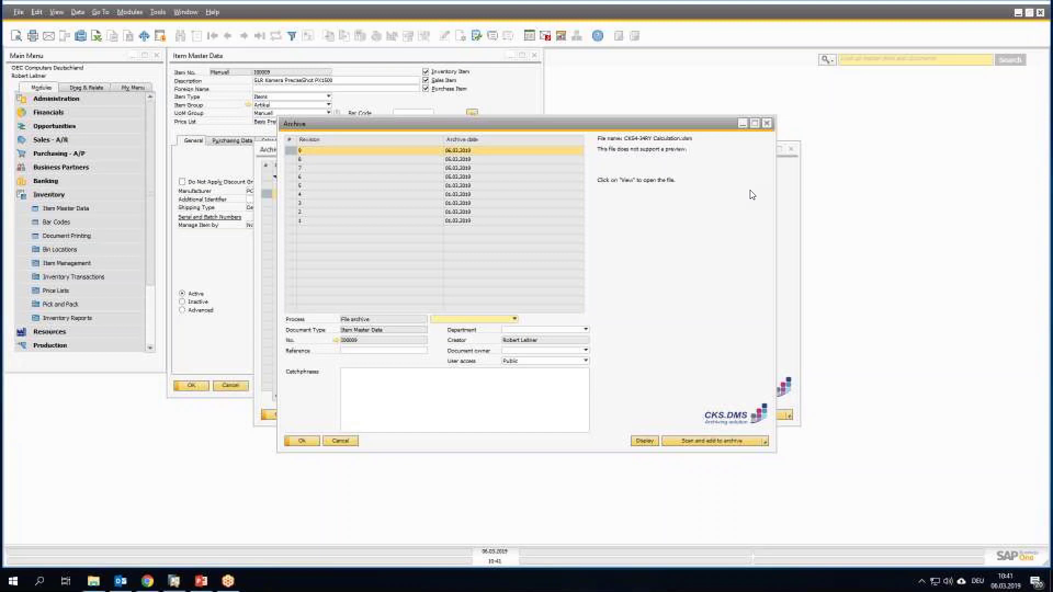
click(767, 124)
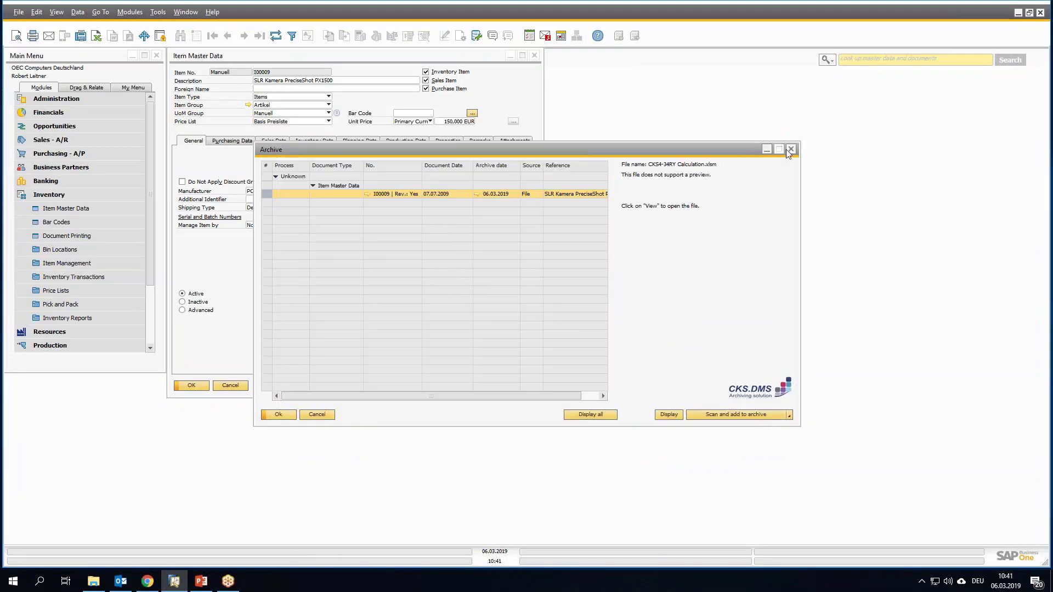
click(790, 149)
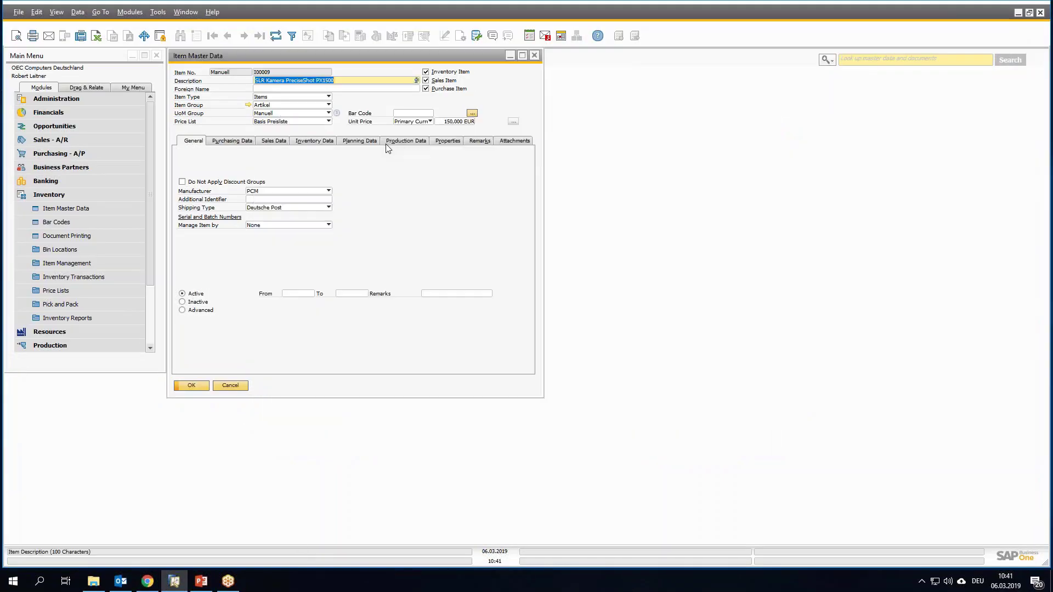
Open the camera item's DMS archive and display the revision list of its archived calculation file.
right_click(344, 134)
click(575, 264)
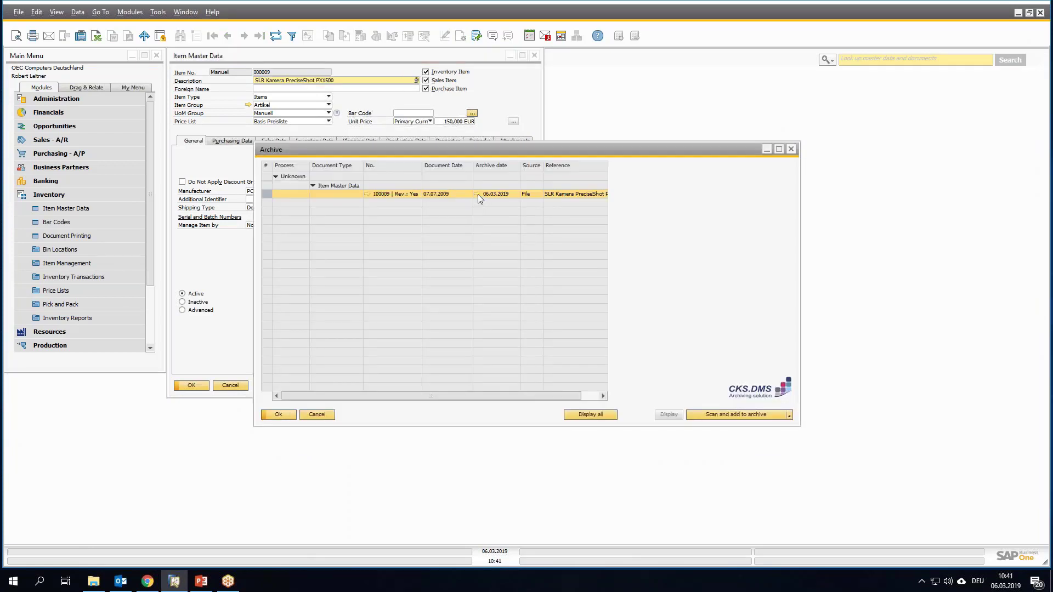
double_click(478, 194)
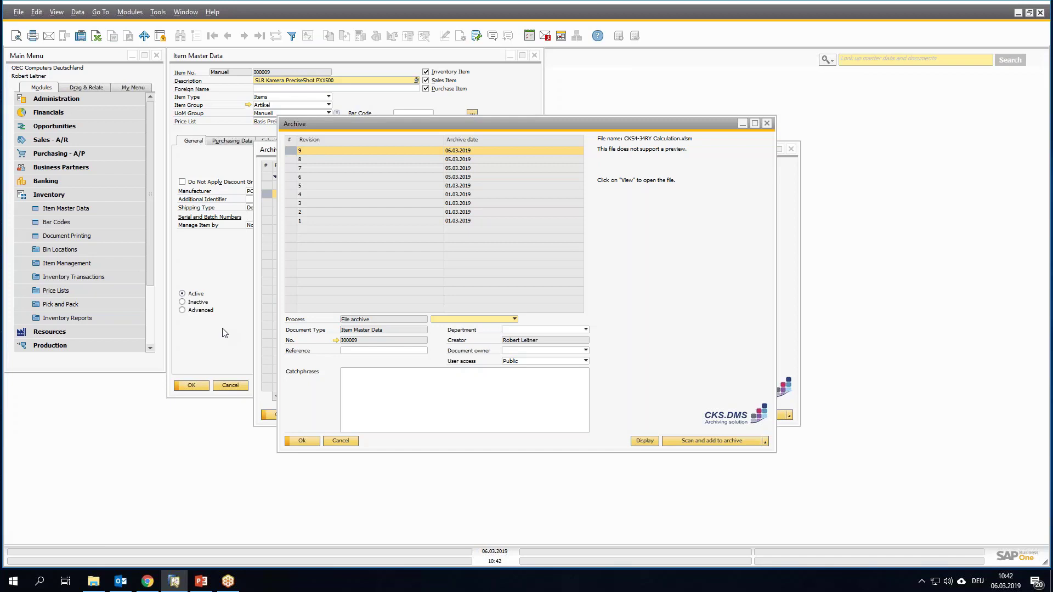
Close the archive windows and the item master data, and minimize SAP Business One to reach the Webinar folder.
click(766, 123)
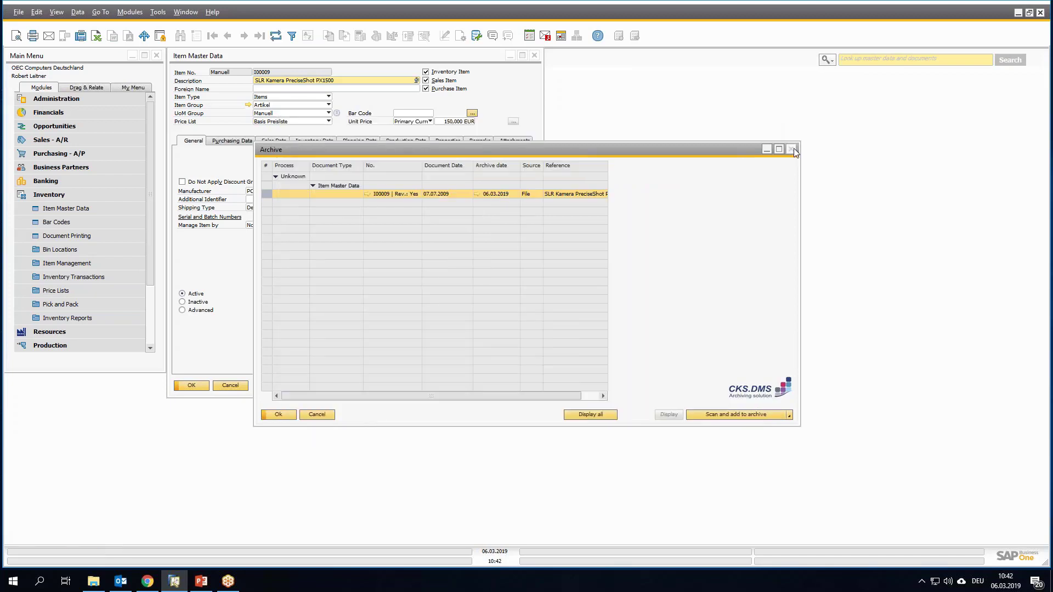
click(791, 148)
click(534, 56)
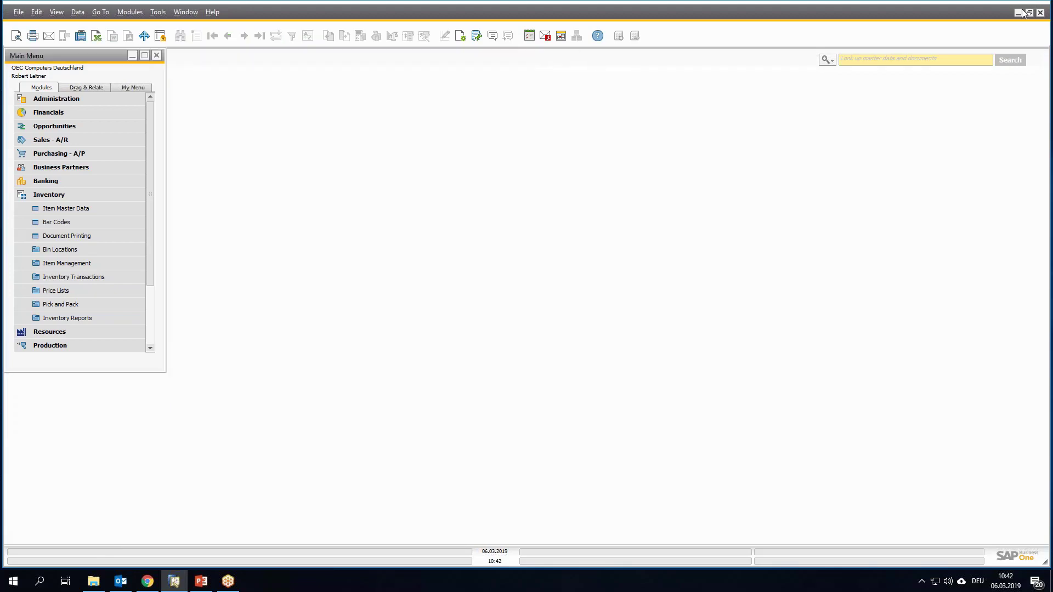
click(1021, 13)
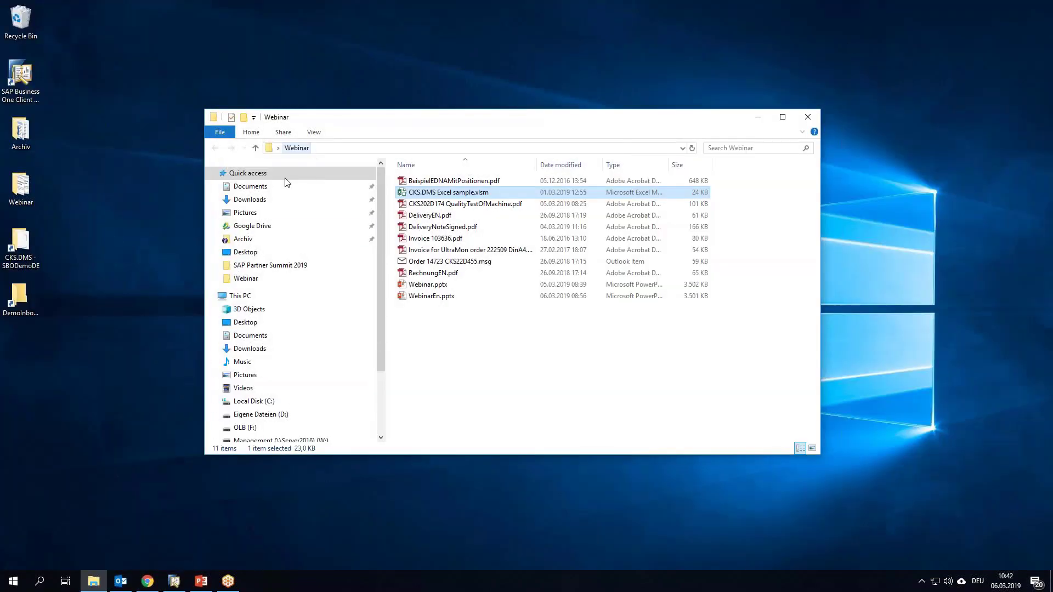
View the CKS202D174 QualityTestOfMachine.pdf file from the Webinar folder in full and close it.
double_click(461, 204)
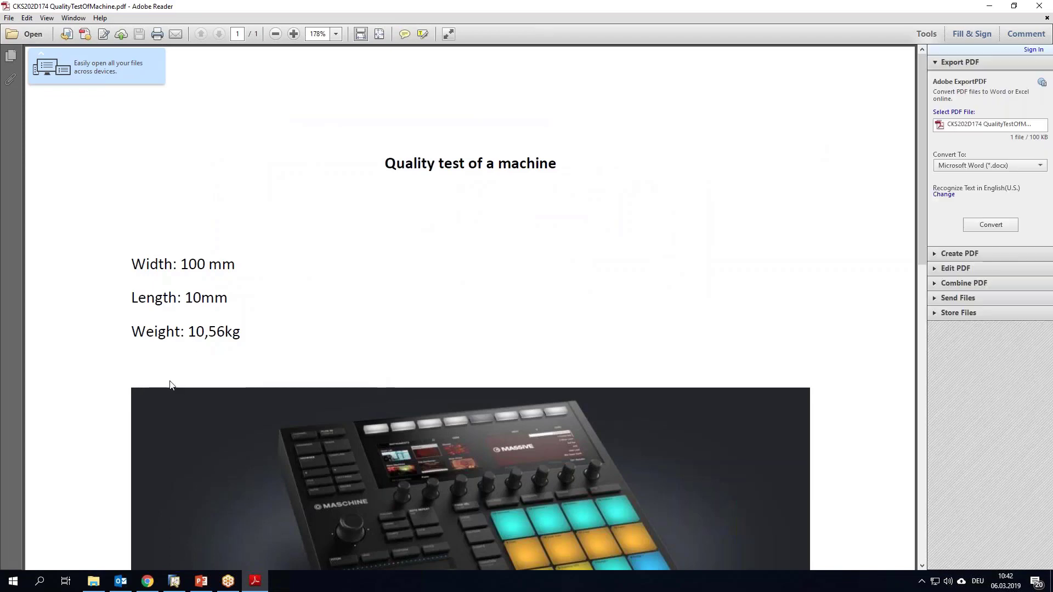
scroll(170, 384, down, 8)
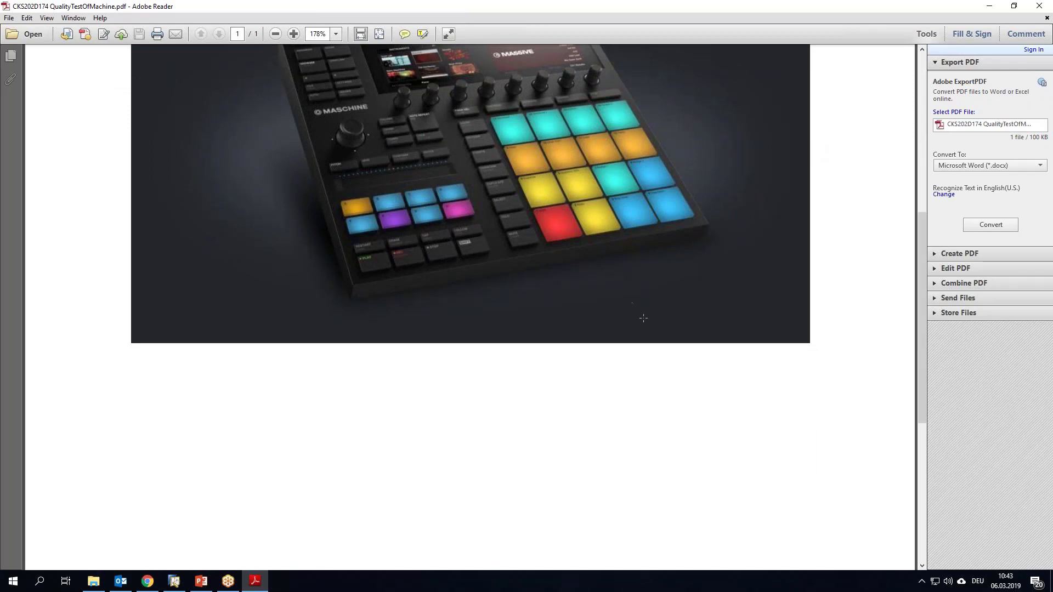
scroll(644, 318, up, 8)
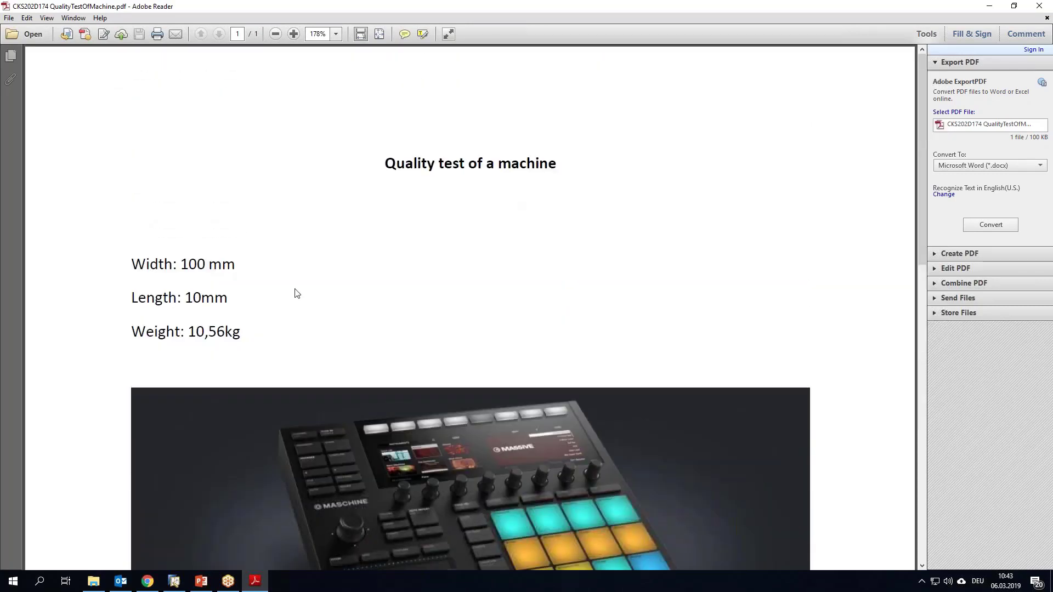
click(1042, 6)
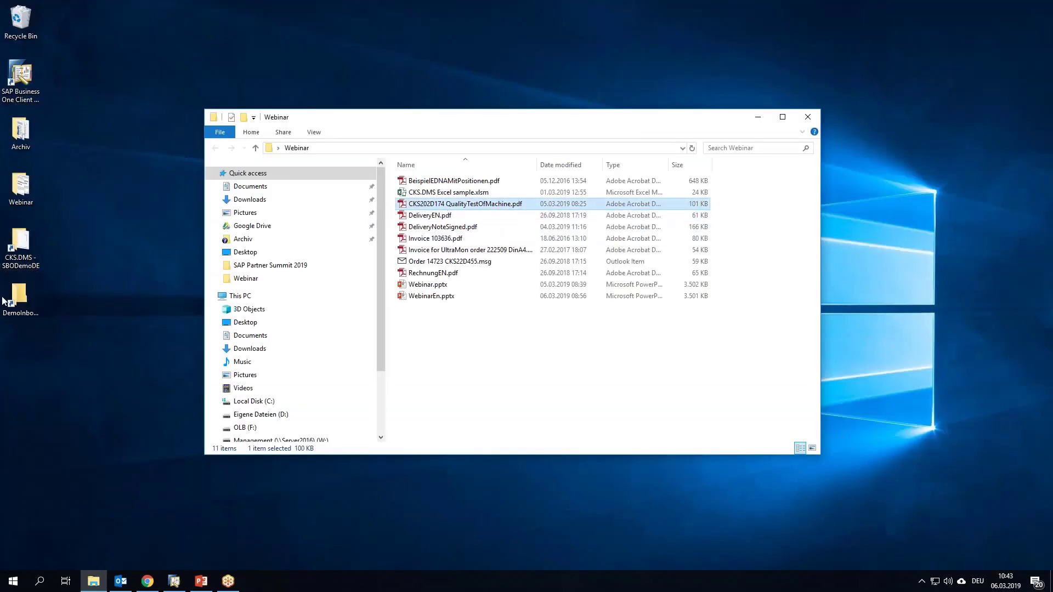
Paste the quality test PDF into the SBODemoDE manager folder for automatic archiving and move that folder window aside.
double_click(20, 244)
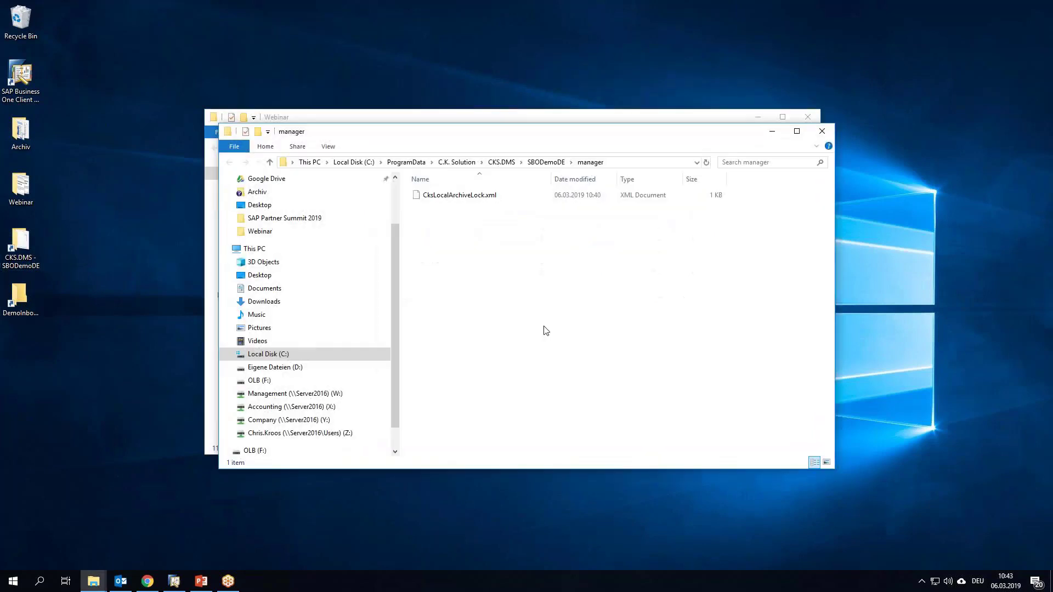
key(ctrl+v)
drag(476, 149, 368, 257)
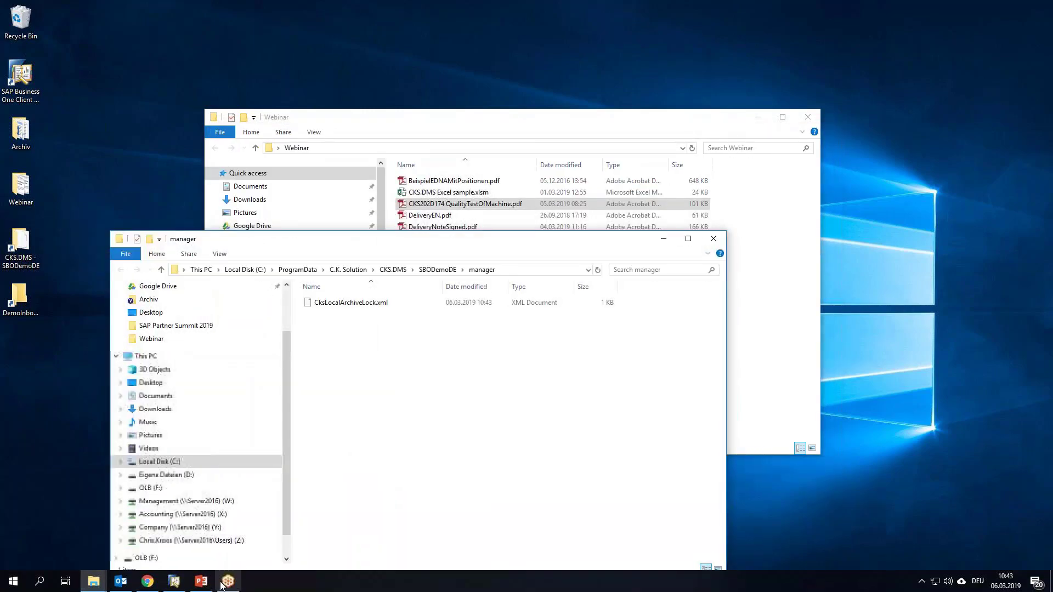
Switch to SAP Business One, bring up the last production order, number 174, and open its DMS archive.
click(174, 582)
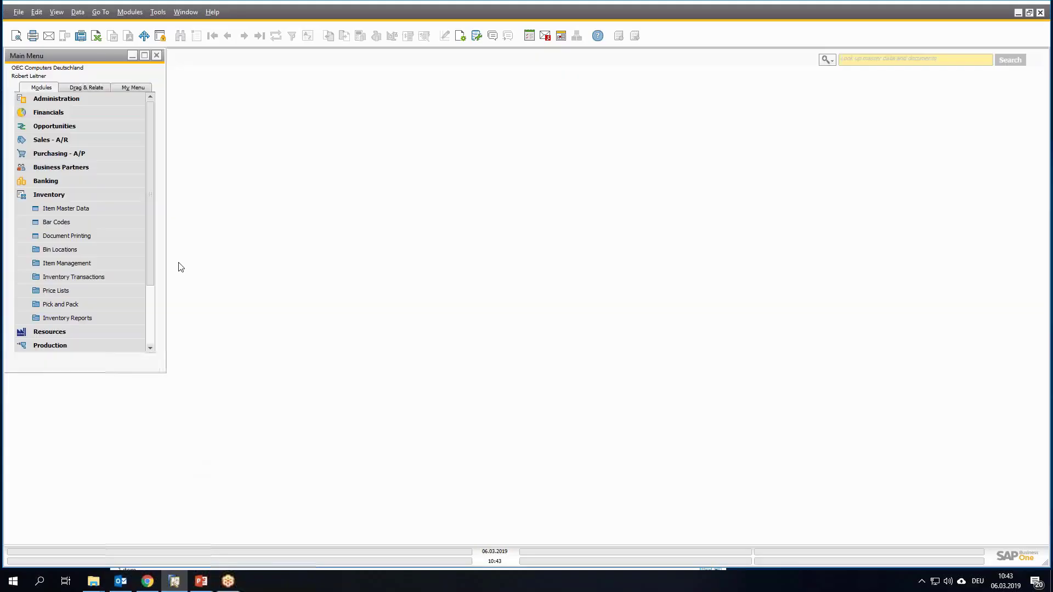
click(57, 193)
click(50, 223)
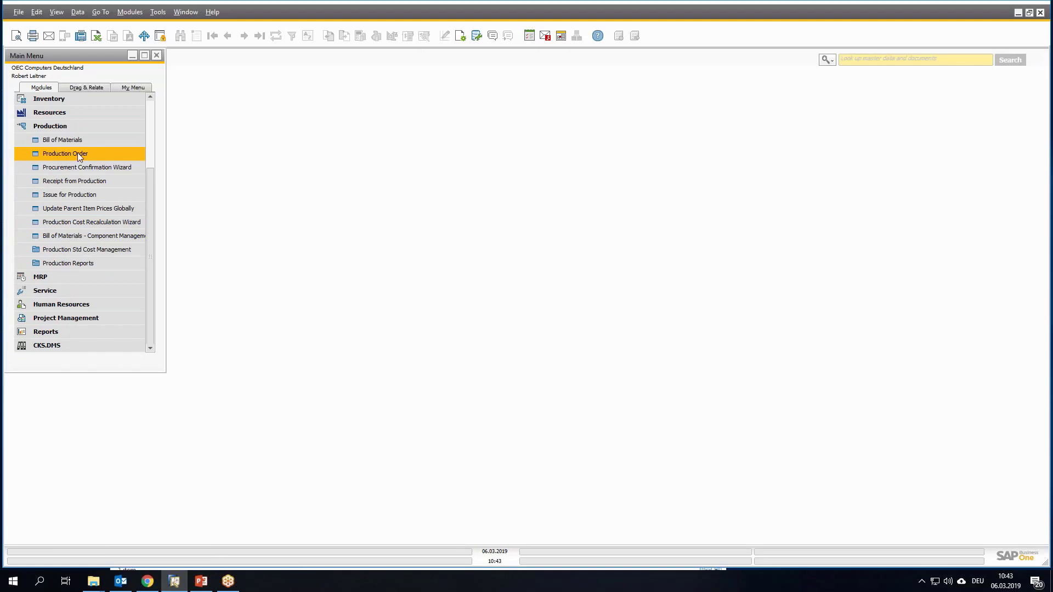
click(78, 153)
click(260, 36)
right_click(429, 175)
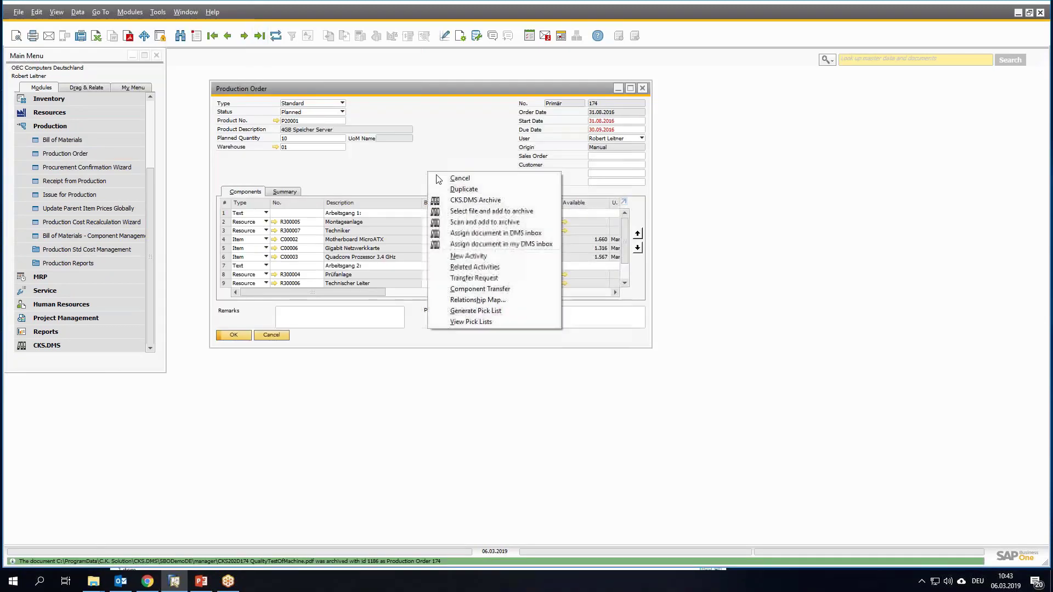
click(462, 201)
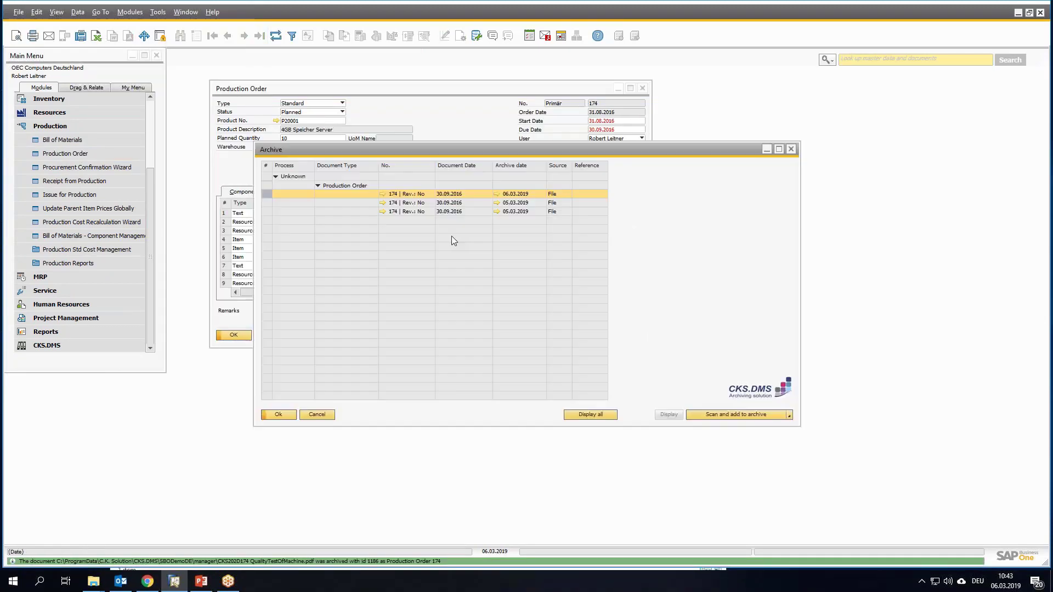
Display the newest archived file of production order 174, look through the PDF and close it.
click(460, 195)
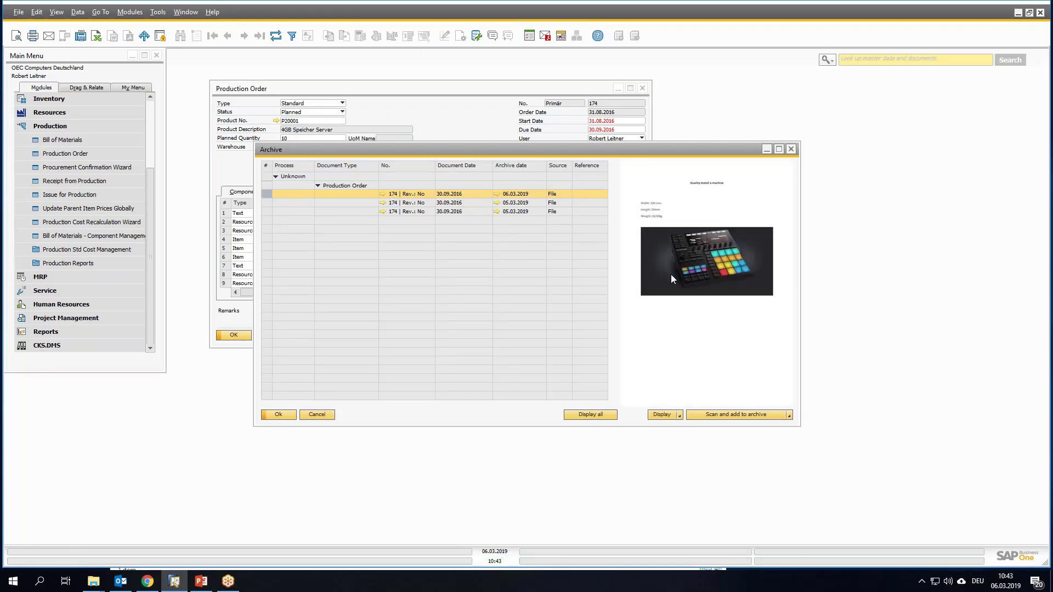
click(658, 415)
scroll(439, 379, down, 10)
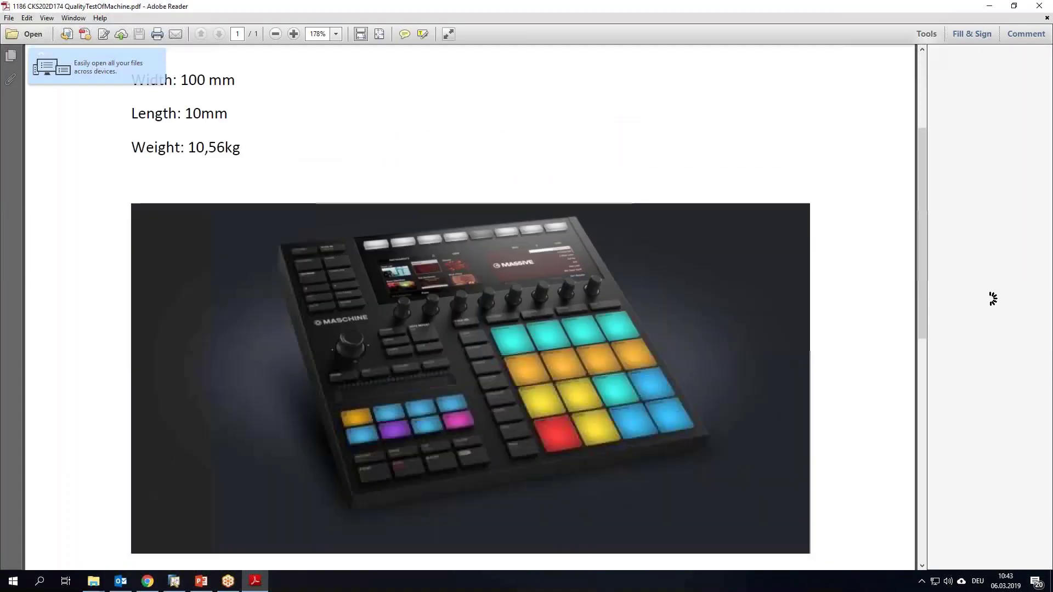
click(1039, 5)
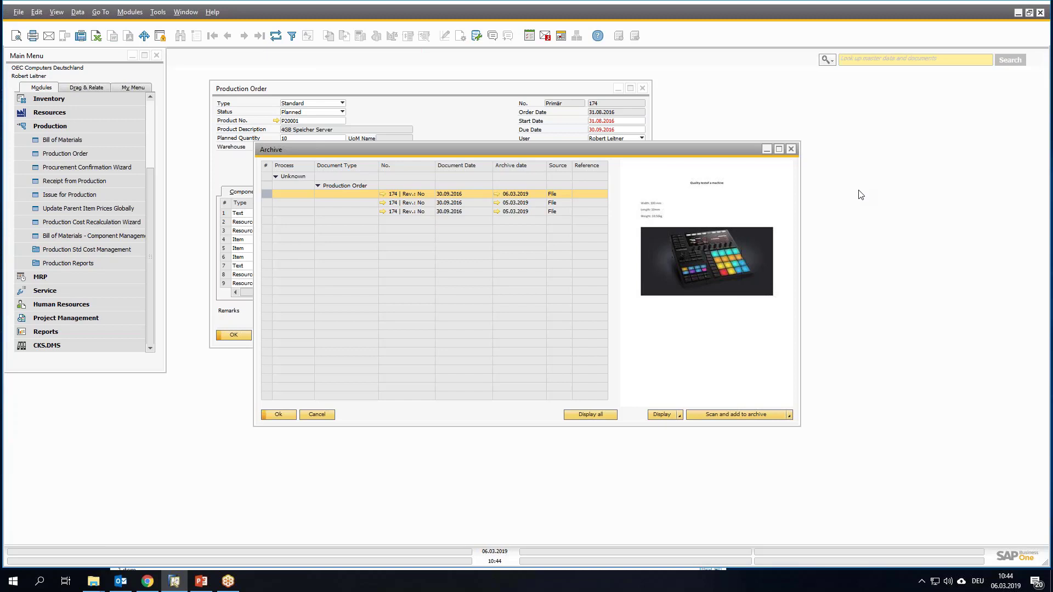
Close the archive and production order windows and switch to the PowerPoint webinar presentation.
click(791, 149)
click(642, 88)
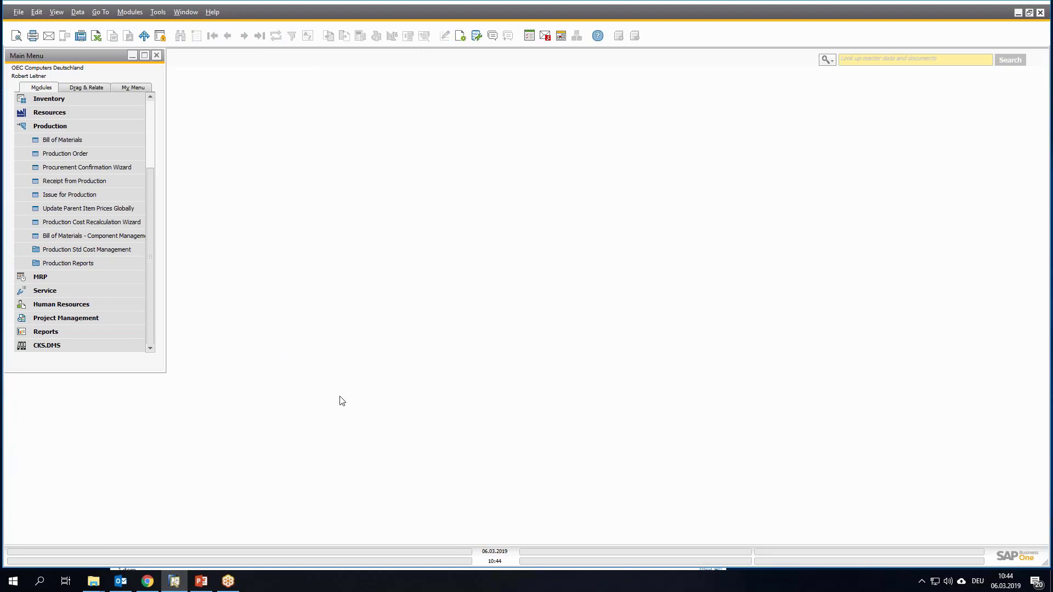
click(202, 582)
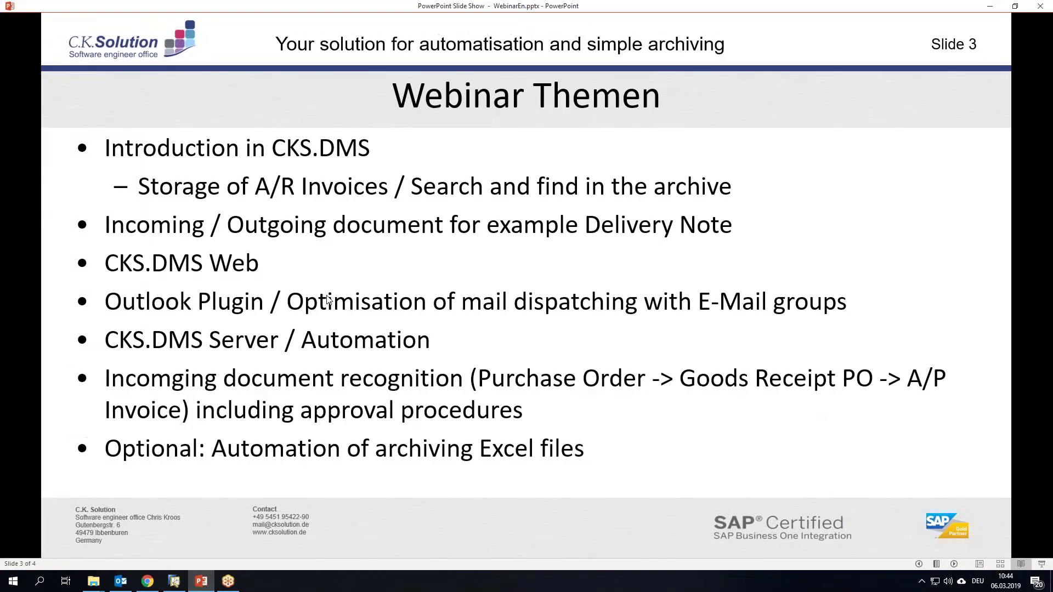
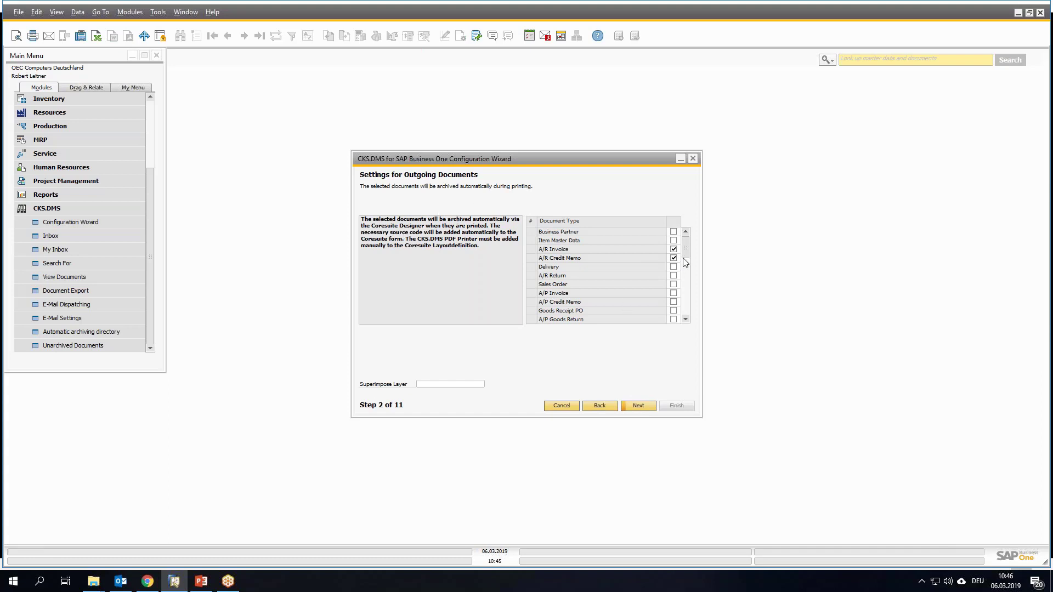
Enable automatic archiving during printing for Sales Quotation in the configuration wizard's outgoing document settings.
drag(684, 249, 677, 270)
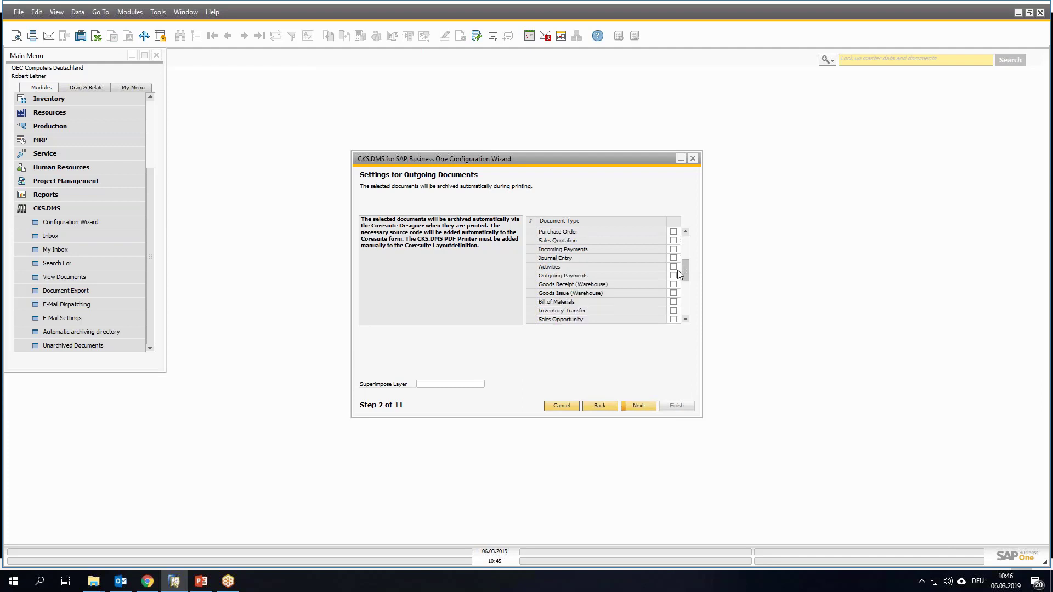
click(674, 240)
click(636, 405)
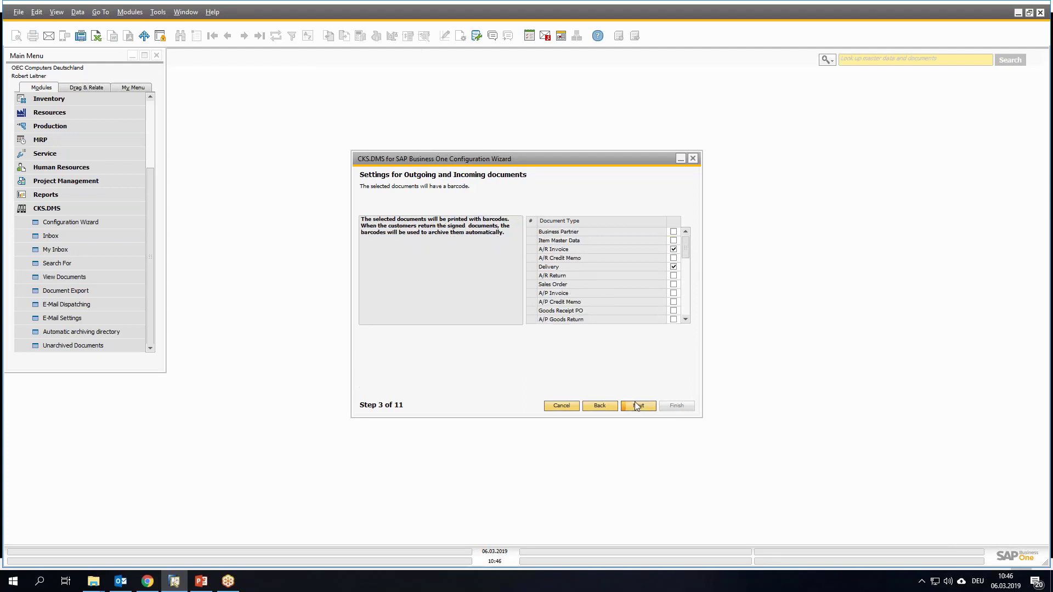
Go through the remaining configuration wizard pages without changes and finish the wizard to save the settings.
click(636, 405)
click(636, 405)
click(636, 406)
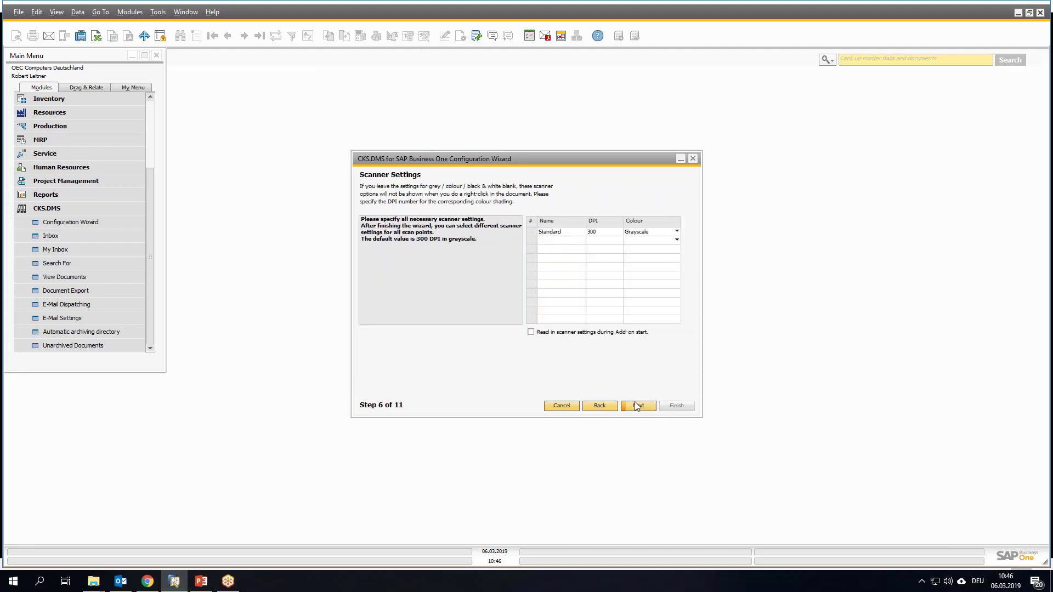
click(636, 406)
click(636, 406)
click(636, 406)
click(636, 406)
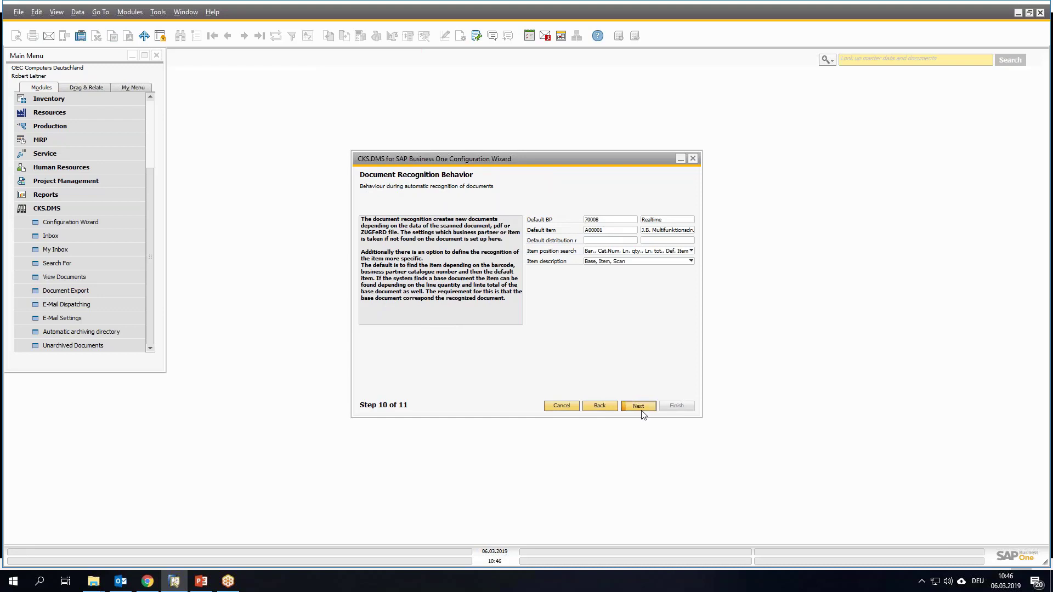
click(640, 409)
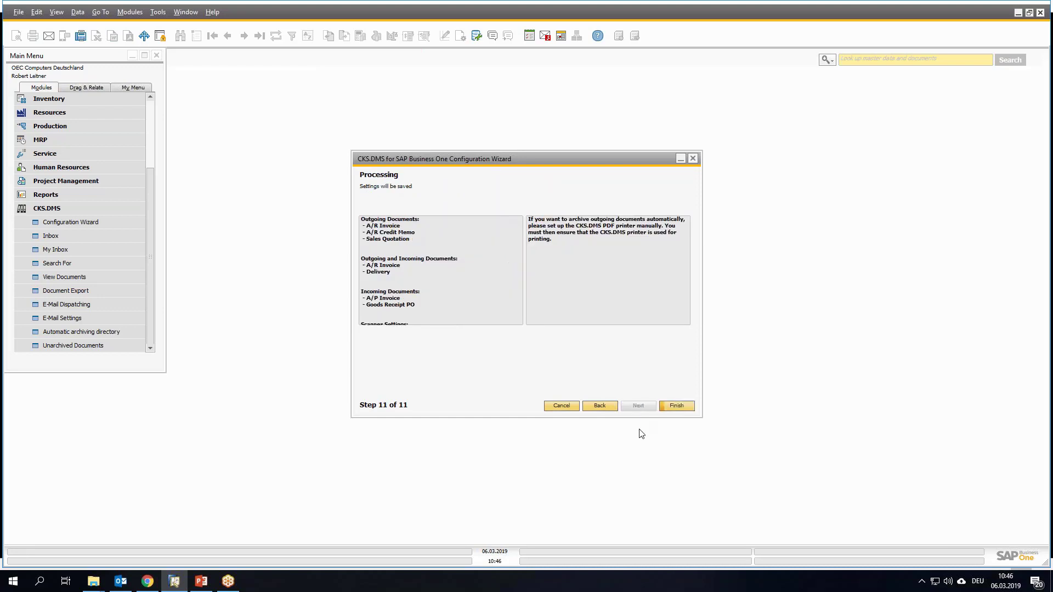
click(673, 407)
click(409, 308)
Open the Sales Quotation form from Sales - A/R, move it beside the main menu and bring up the first quotation.
click(149, 117)
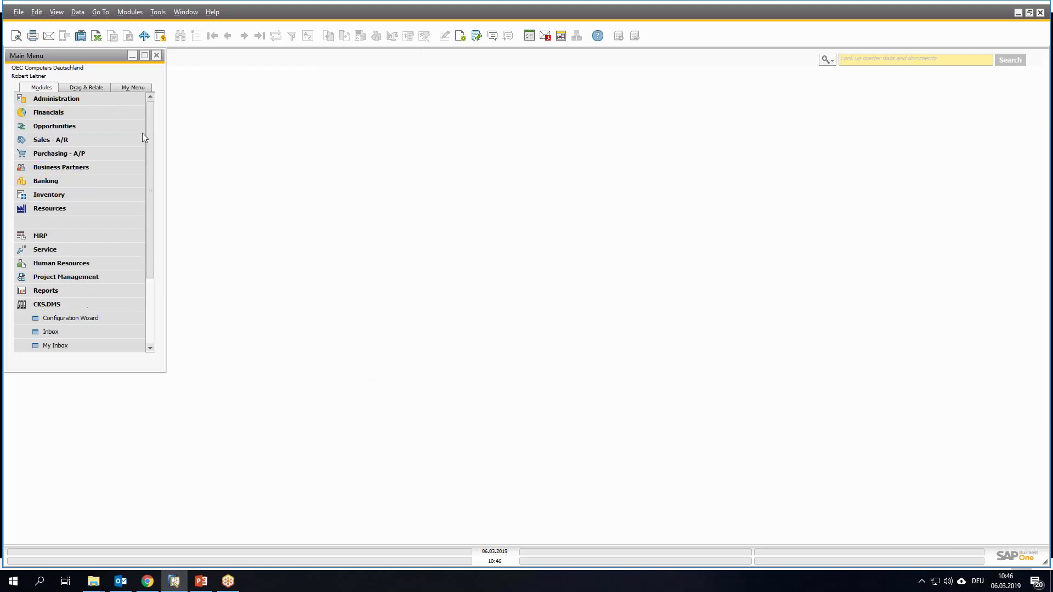
click(55, 139)
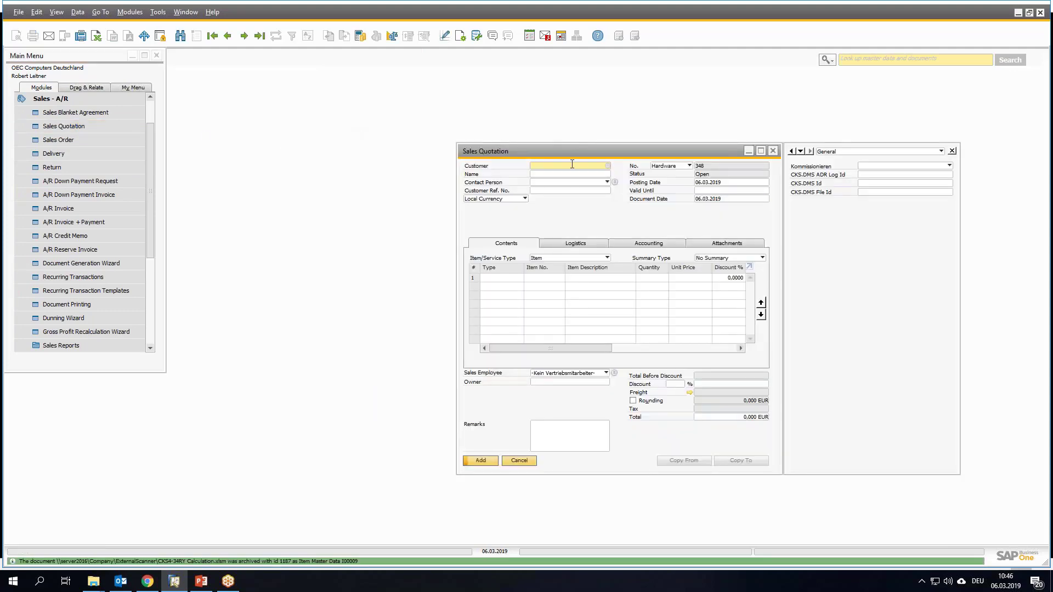
drag(568, 152, 271, 133)
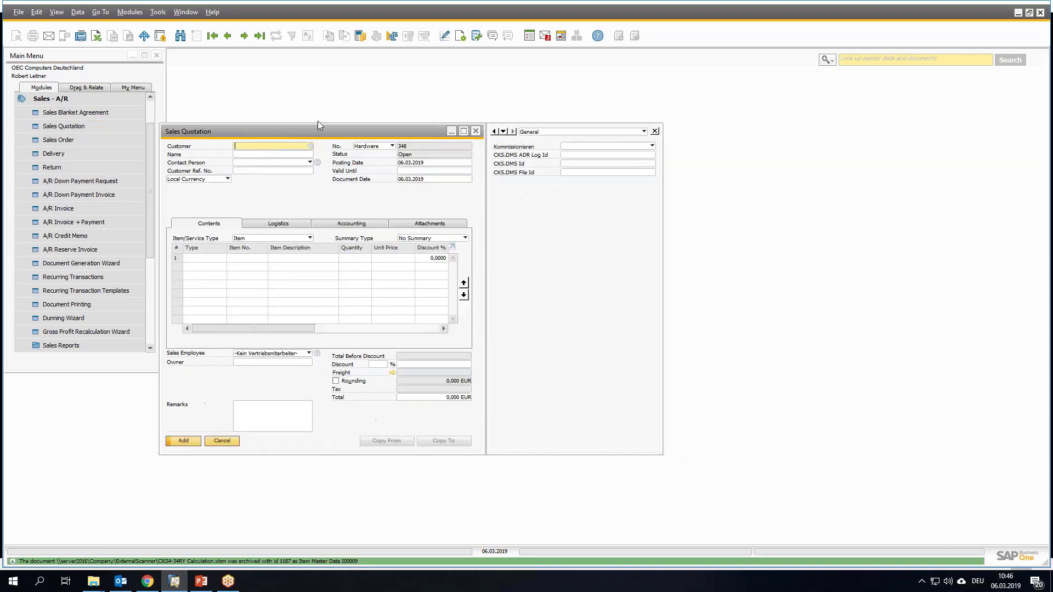
click(244, 37)
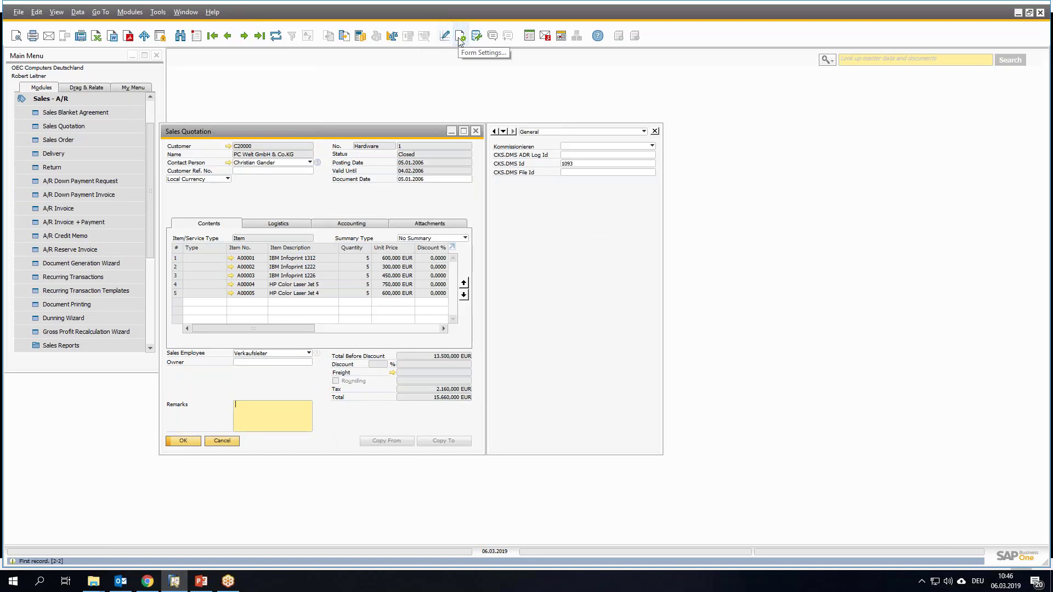
Open layout management for the Kundenangebot (Artikel) document type and show its printing sequences.
click(446, 36)
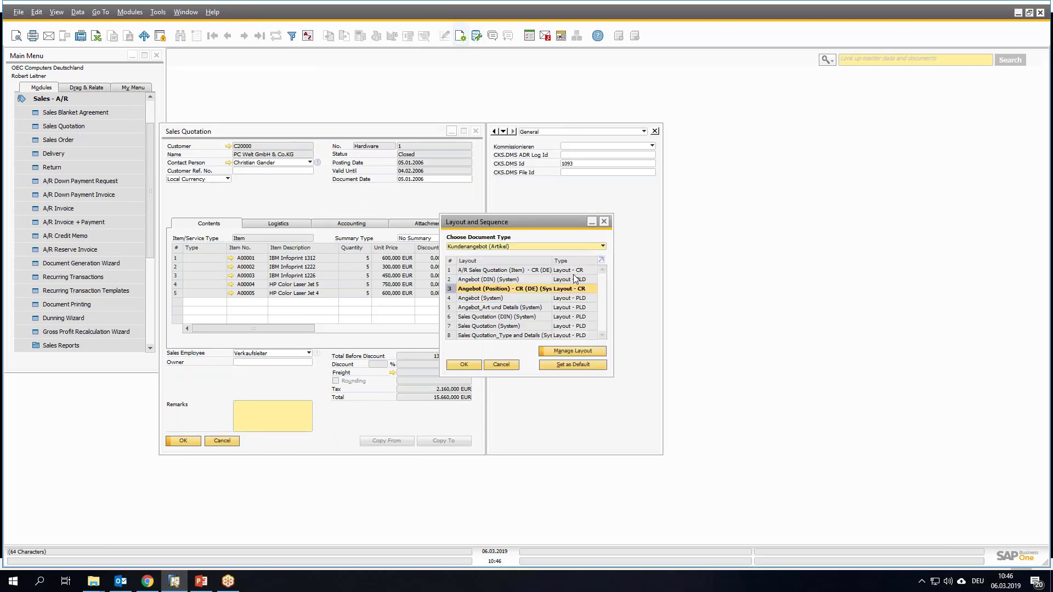
click(560, 366)
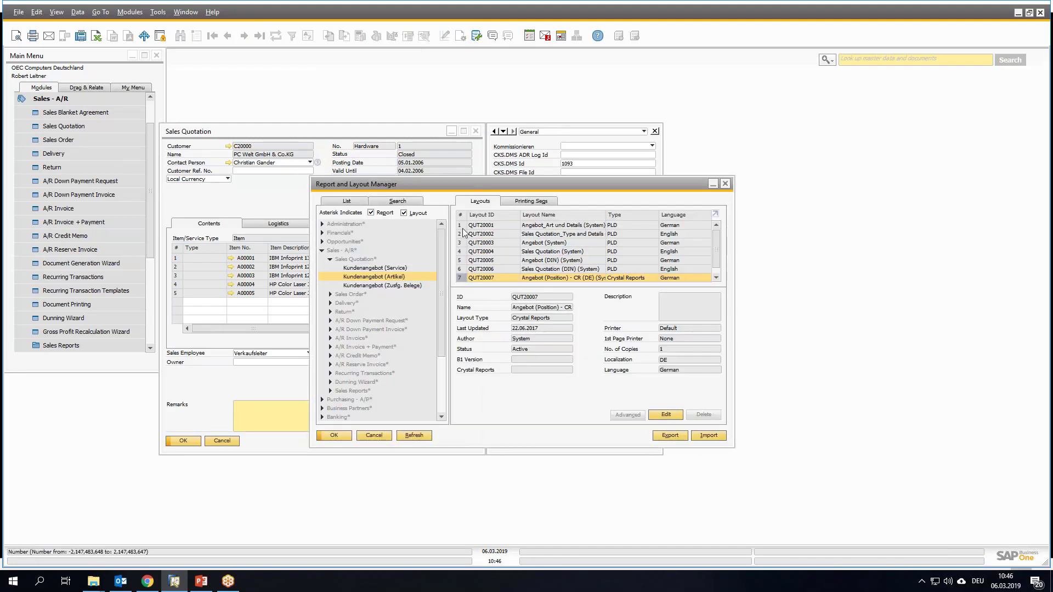
click(531, 201)
Create the printing sequence Archiving with layout A/R Sales Quotation (Item) - CR (DE) and printer CKS.DMS PDF Printer, and close layout management.
click(699, 225)
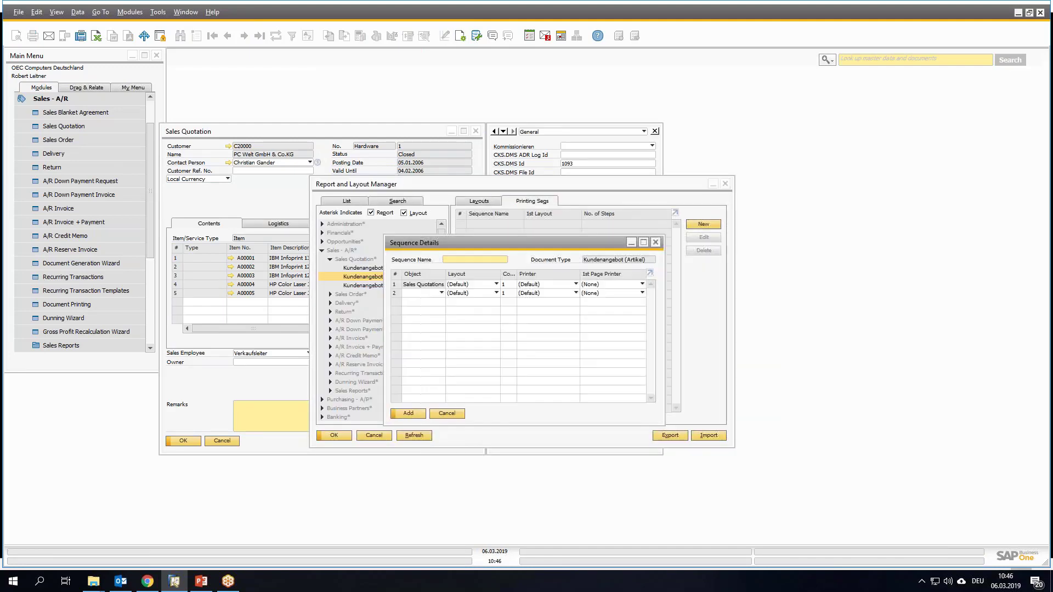
text(Archiving)
click(481, 286)
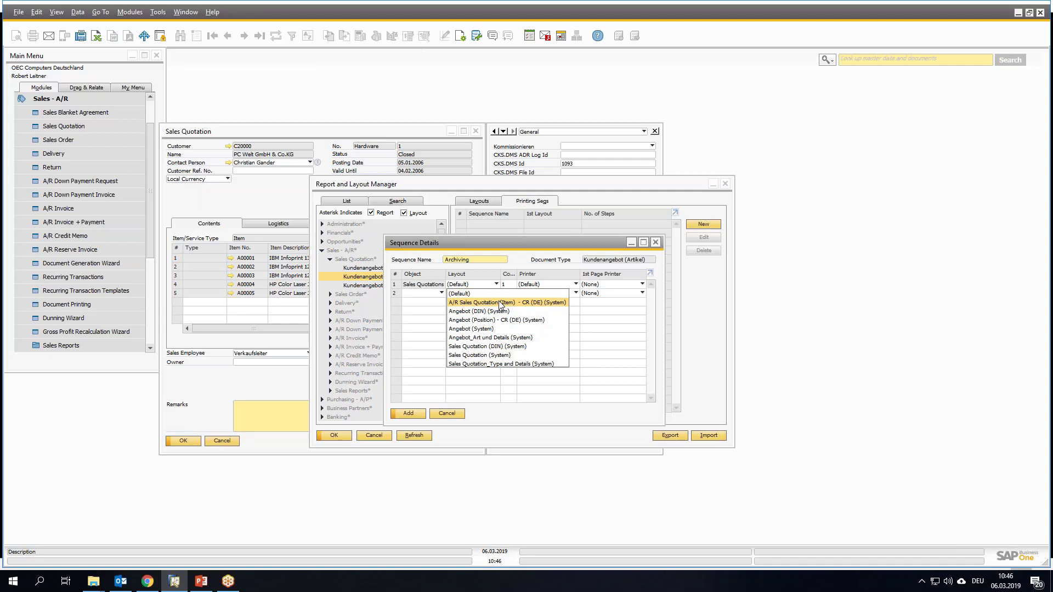
click(501, 305)
click(495, 285)
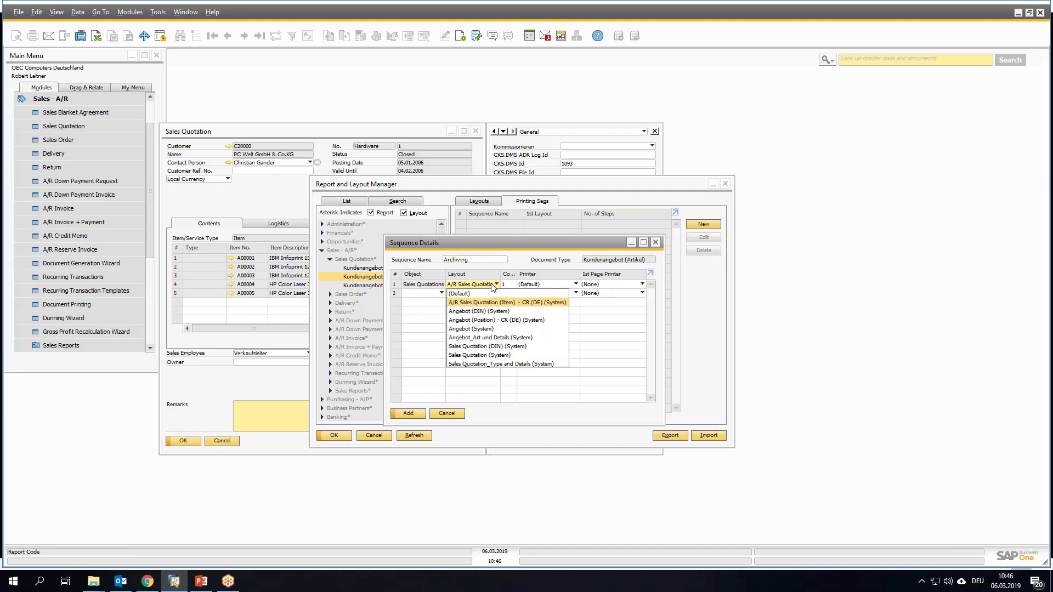
click(494, 285)
click(559, 284)
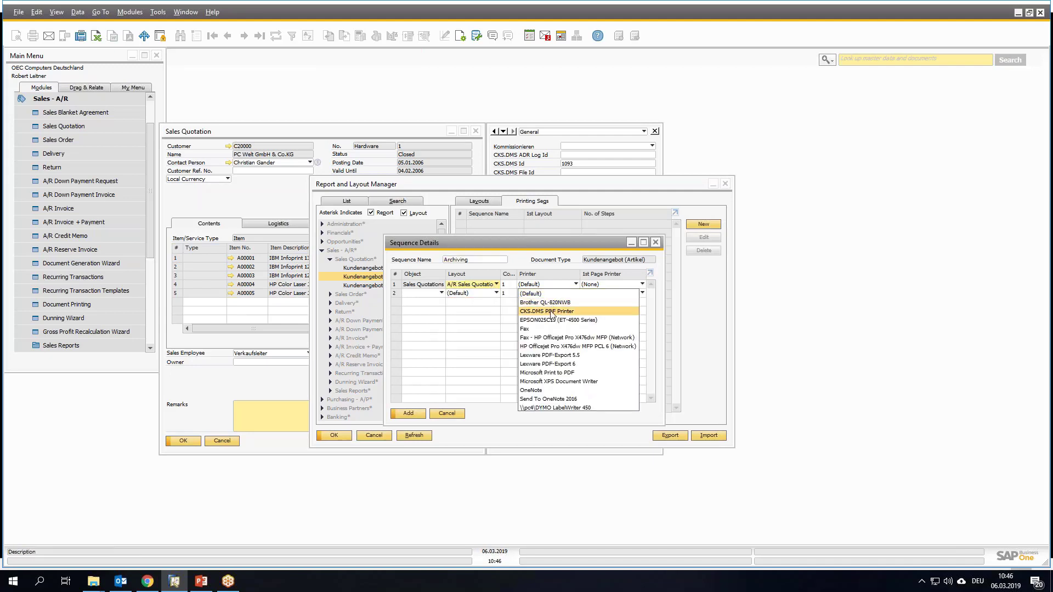
click(552, 311)
click(407, 413)
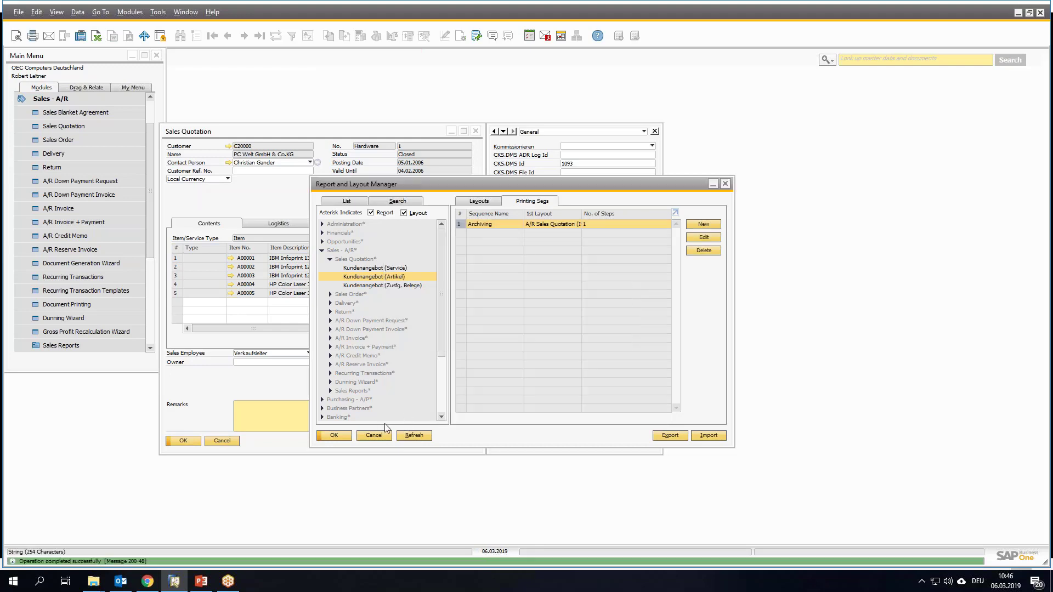
click(343, 434)
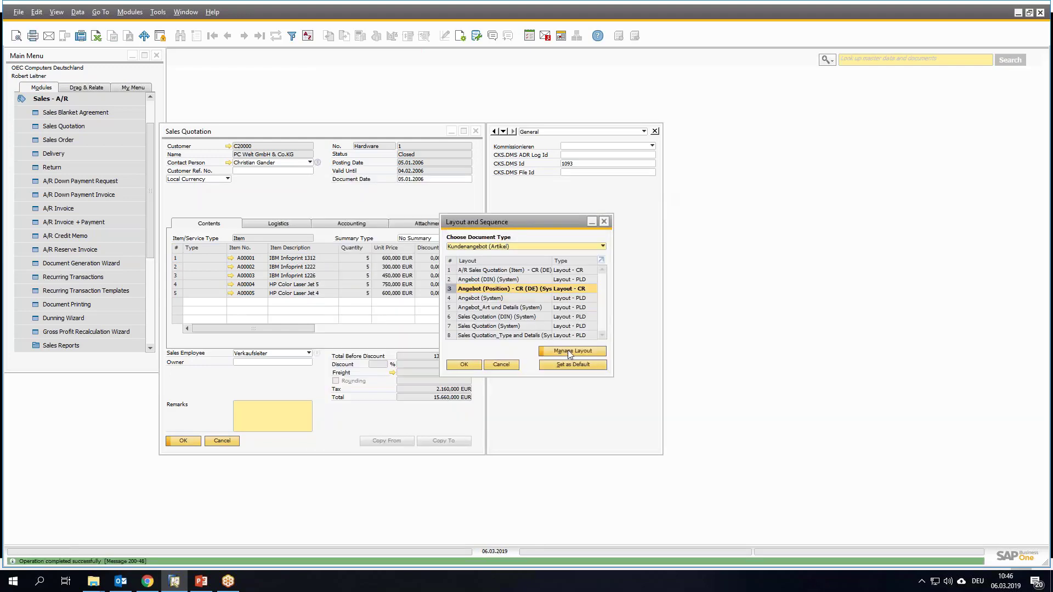
click(474, 366)
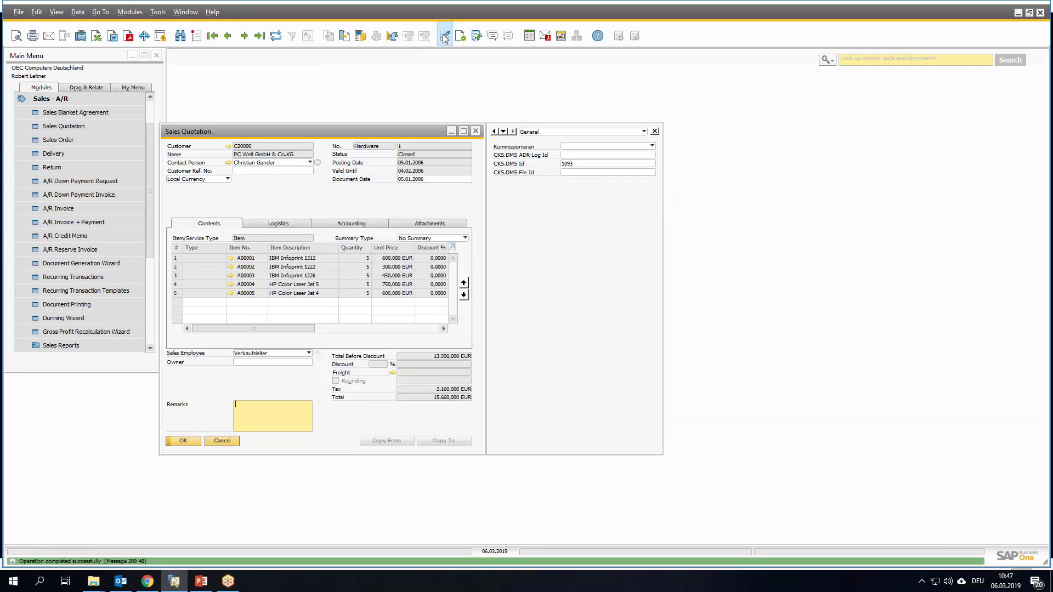
Set the Archiving printing sequence as default for the Kundenangebot (Artikel) document type and save the change.
click(445, 36)
click(449, 317)
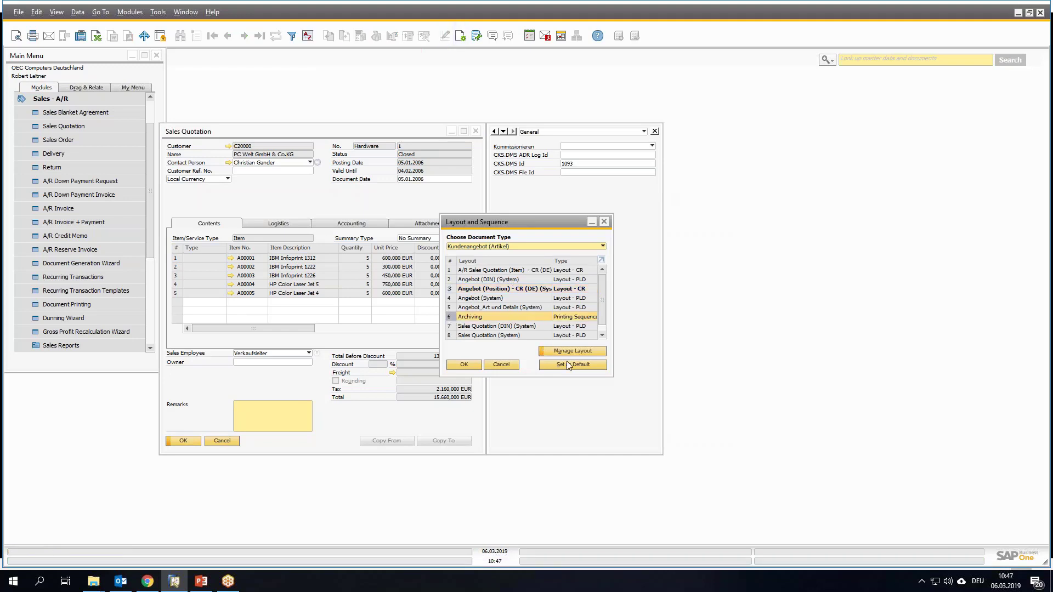
click(568, 365)
click(443, 328)
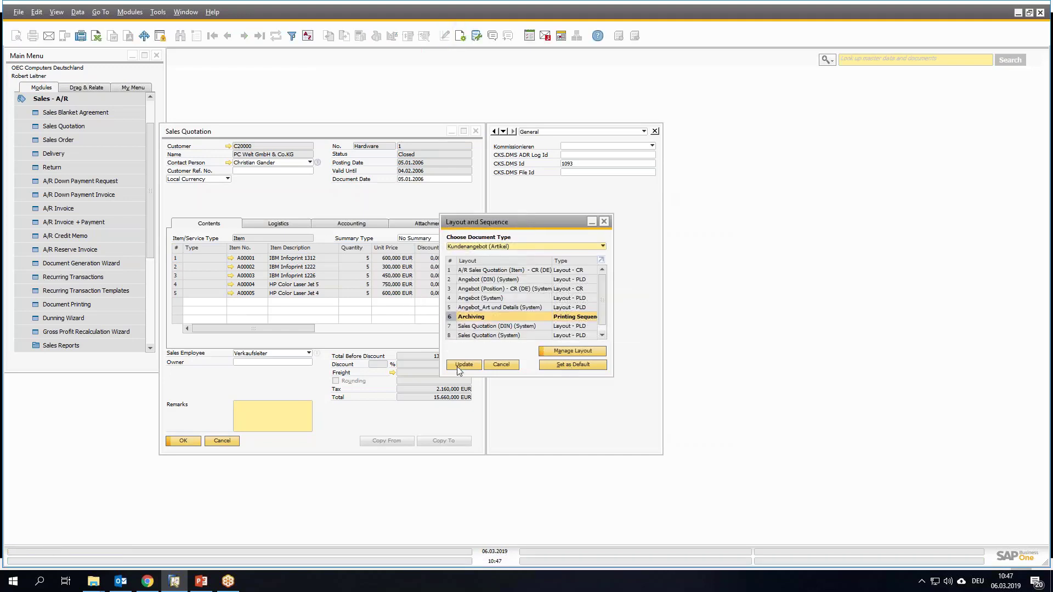
click(461, 366)
click(464, 366)
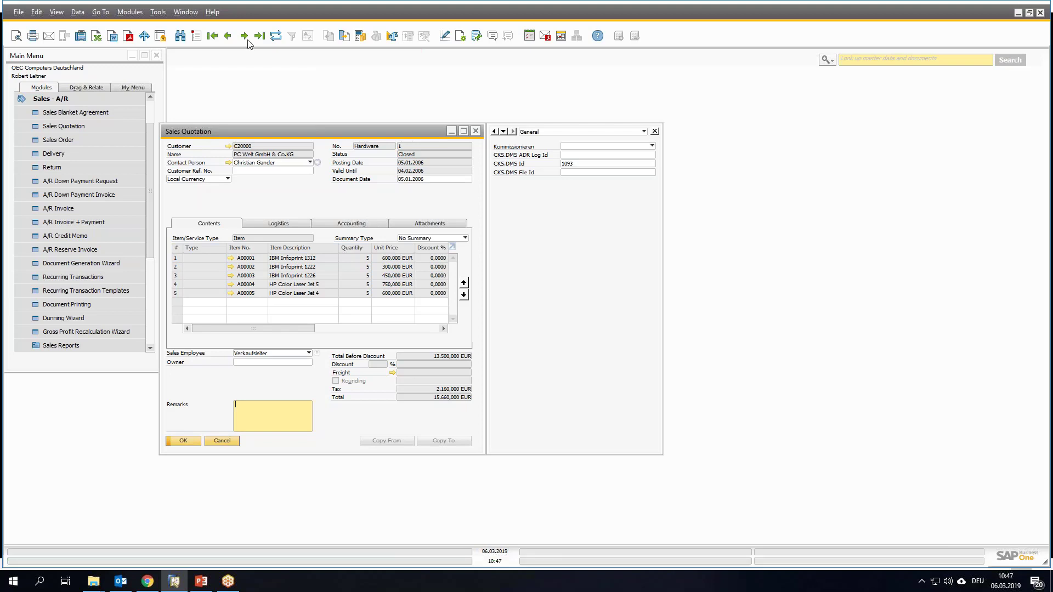
Print the sales quotation, accept using the template language and confirm the printing message.
click(33, 35)
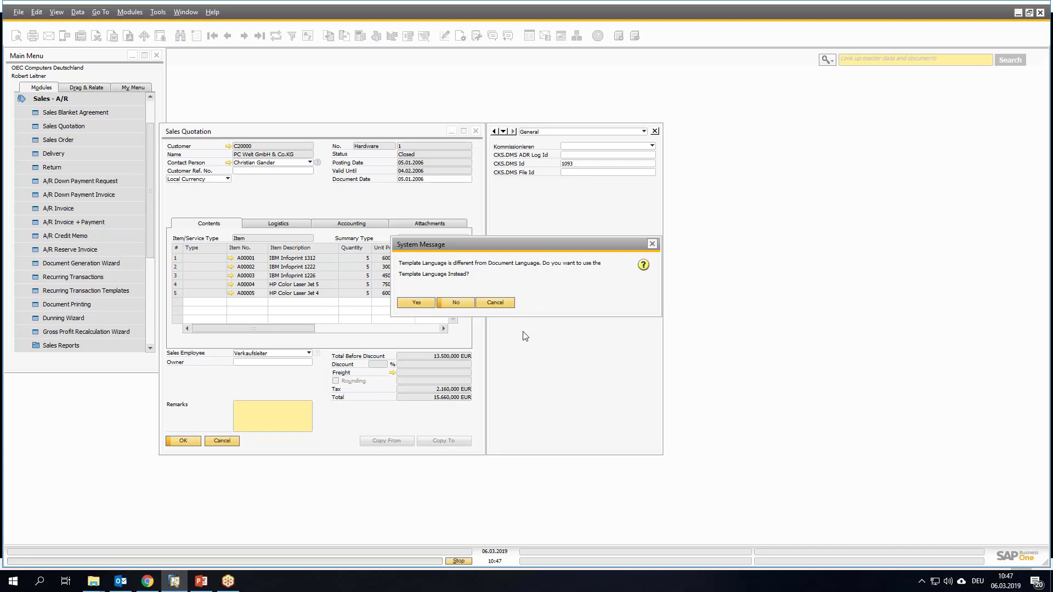
click(415, 302)
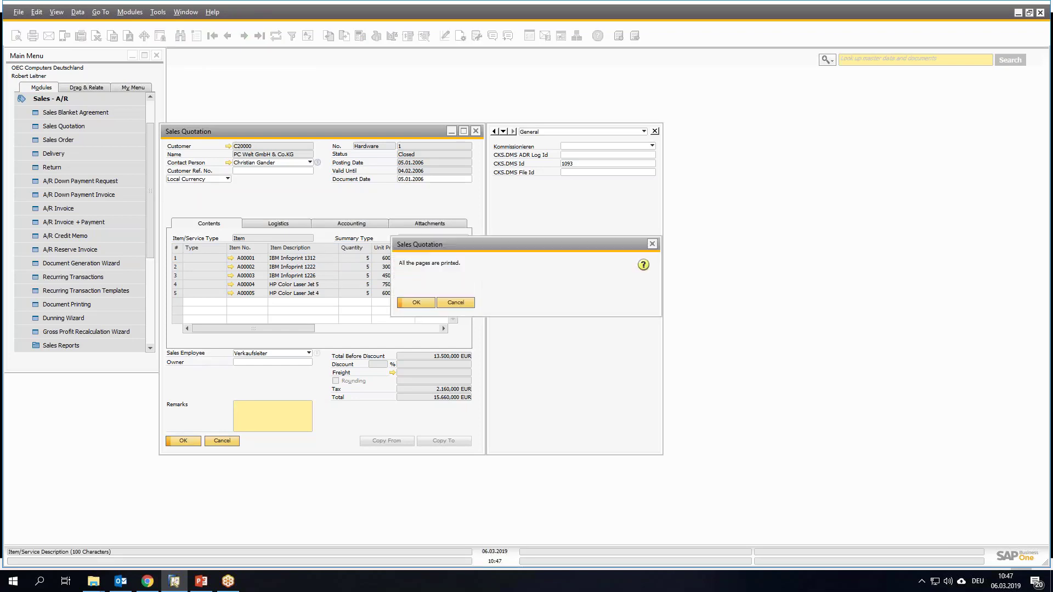
key(Return)
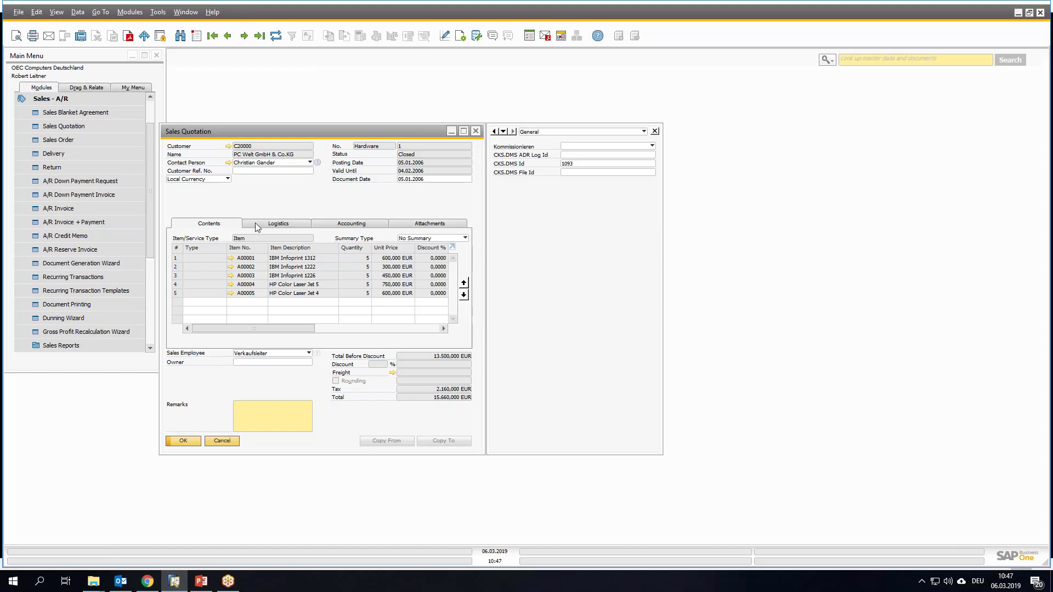
Open the quotation's CKS.DMS archive, preview the archived printout and close the archive.
right_click(277, 200)
click(323, 212)
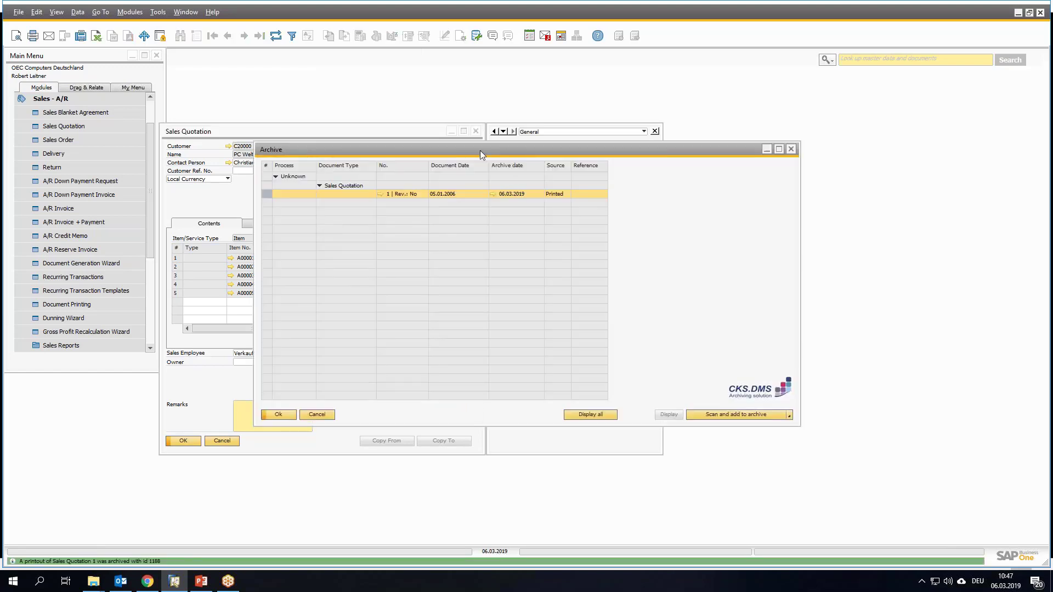
drag(479, 151, 354, 159)
click(323, 203)
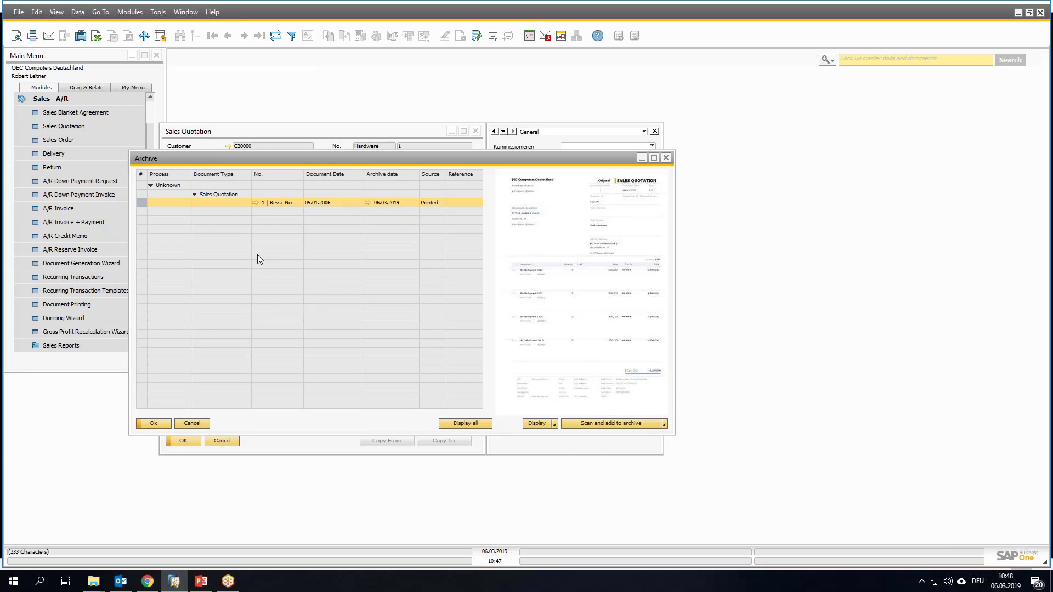
click(667, 159)
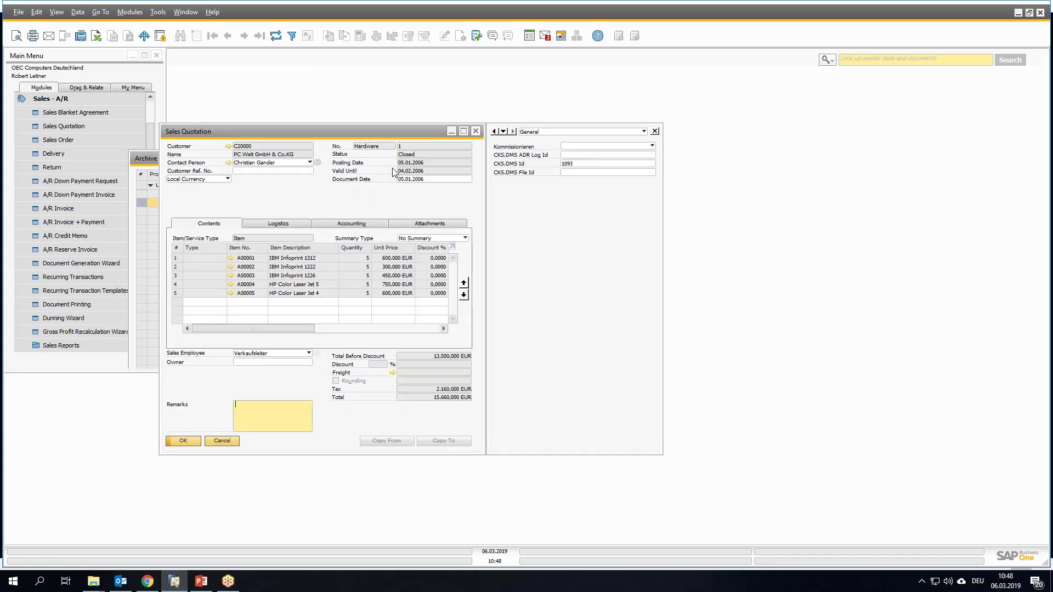
Set the quotation's contact person to Buchhaltung and update the document.
click(264, 163)
click(251, 172)
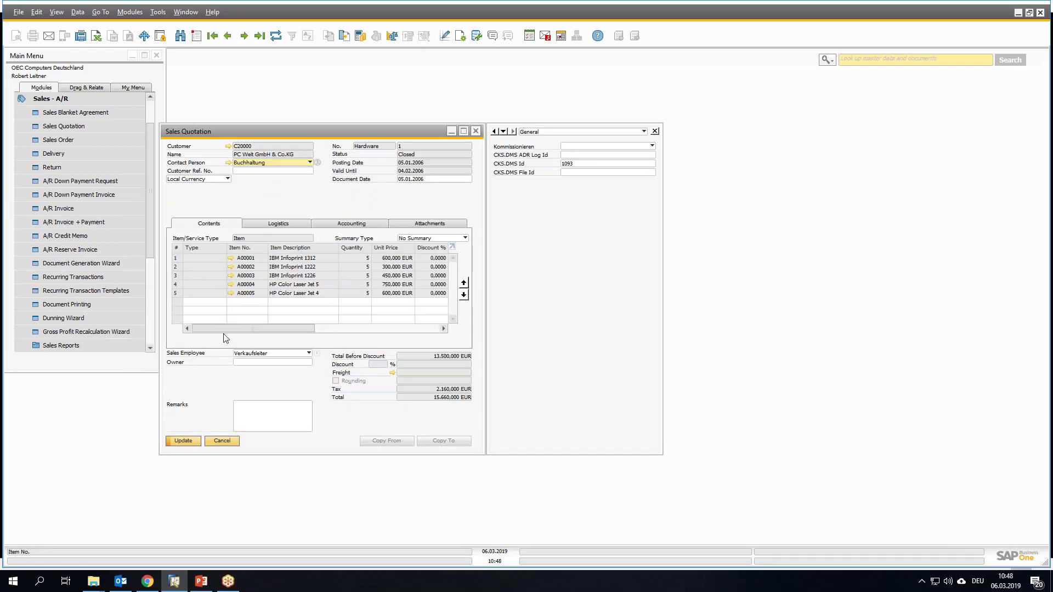
key(Return)
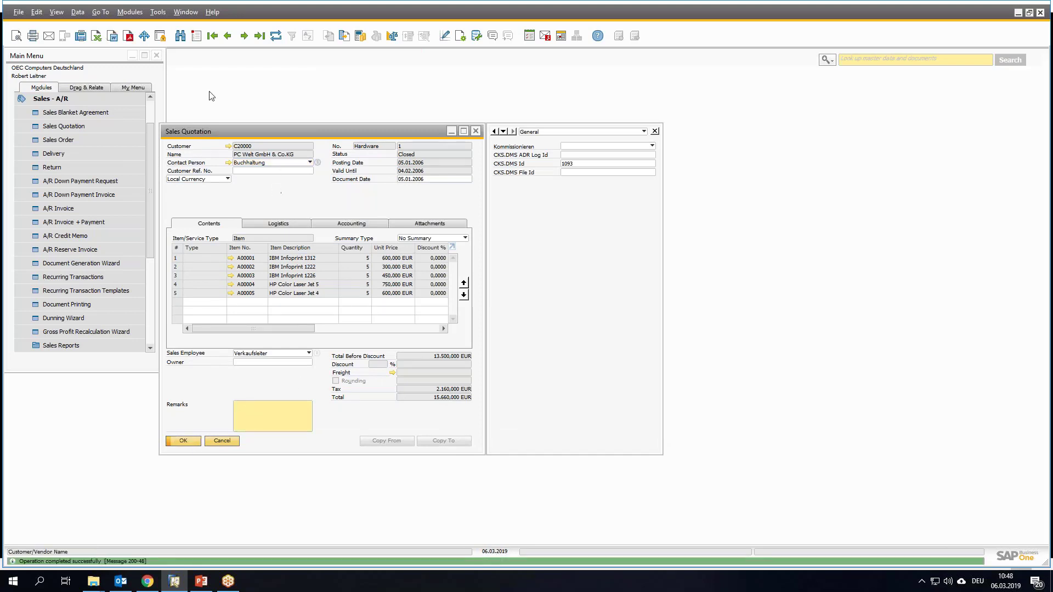
Print the changed quotation again in the template language and open its CKS.DMS archive.
click(42, 43)
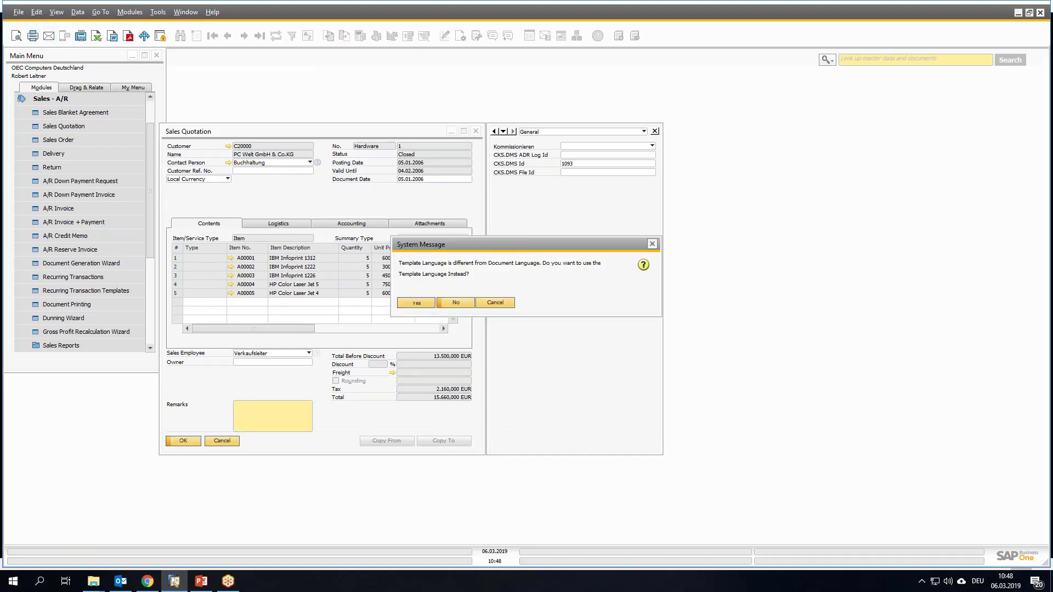
click(416, 302)
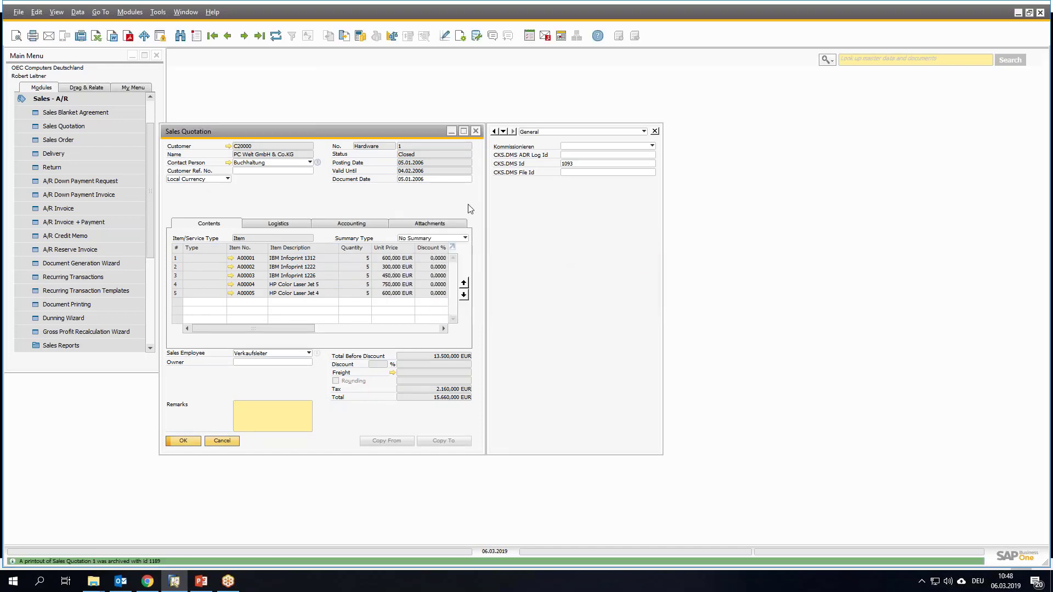
right_click(269, 194)
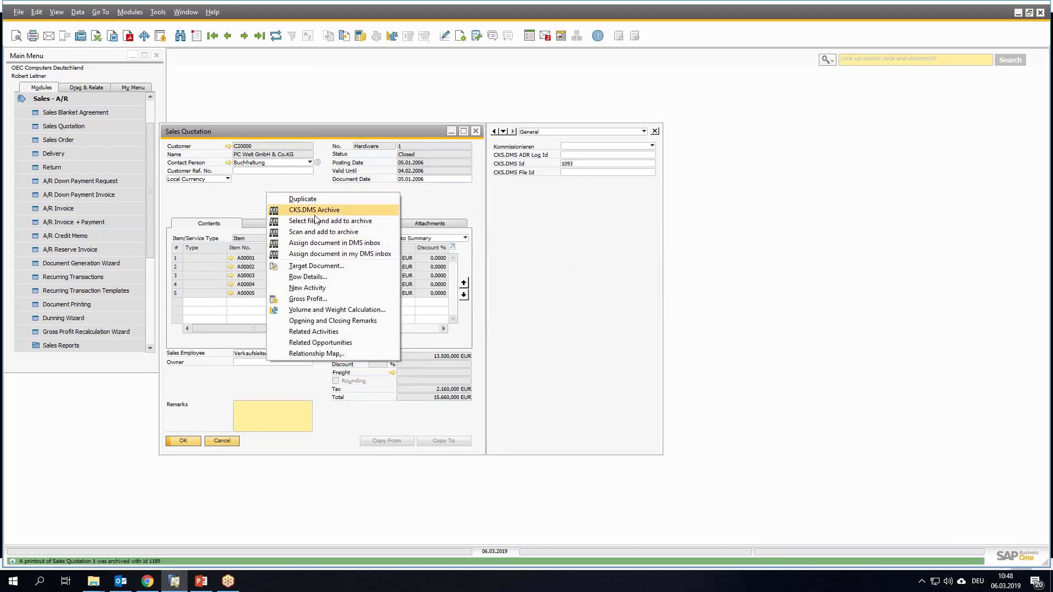
click(314, 211)
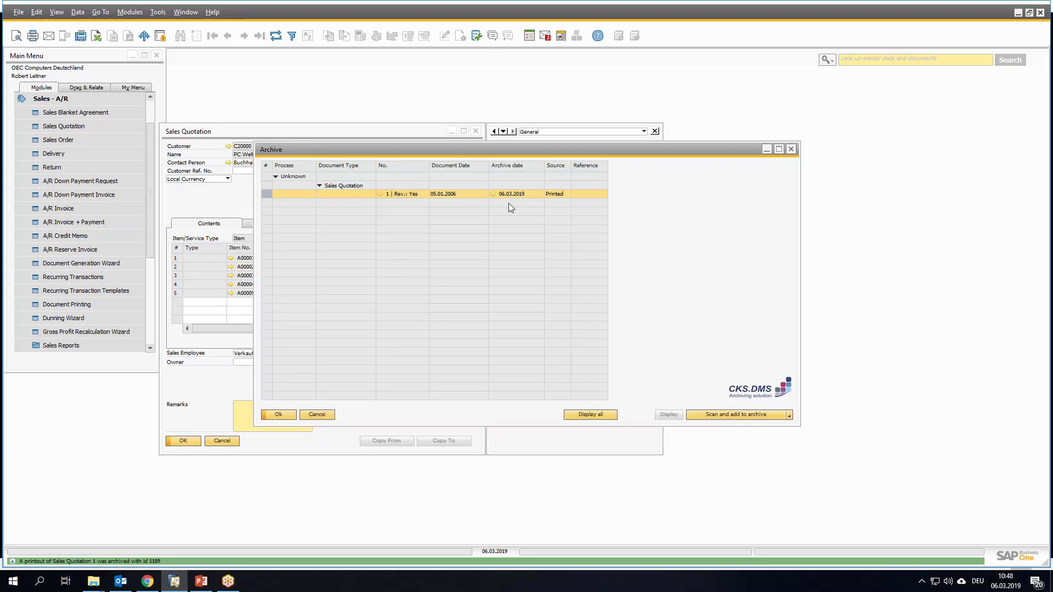
Open the revisions of the archived sales quotation and preview revision 1 and revision 2.
double_click(498, 304)
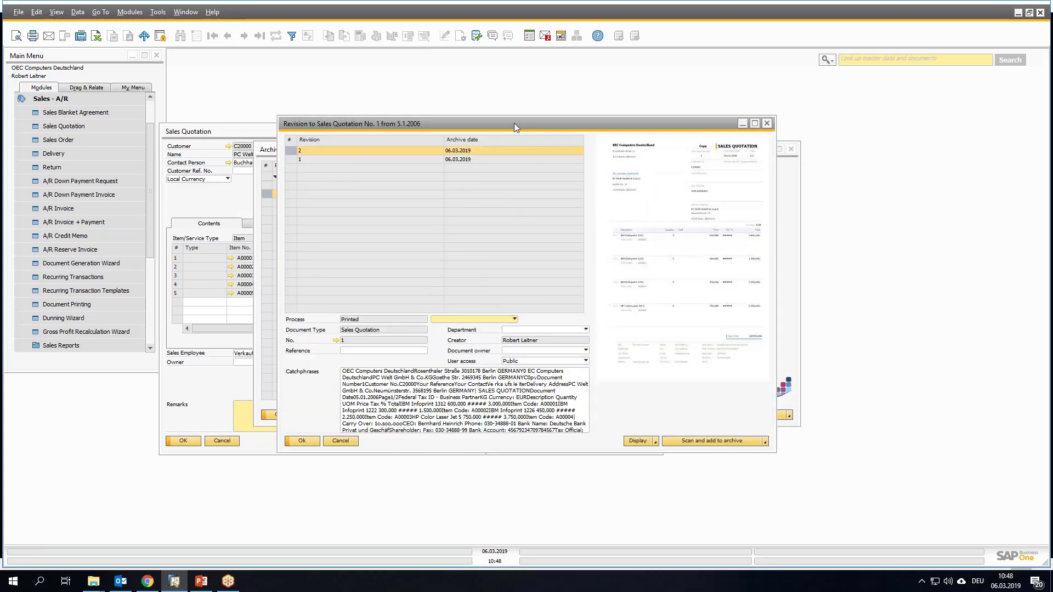
drag(514, 123, 316, 123)
click(286, 159)
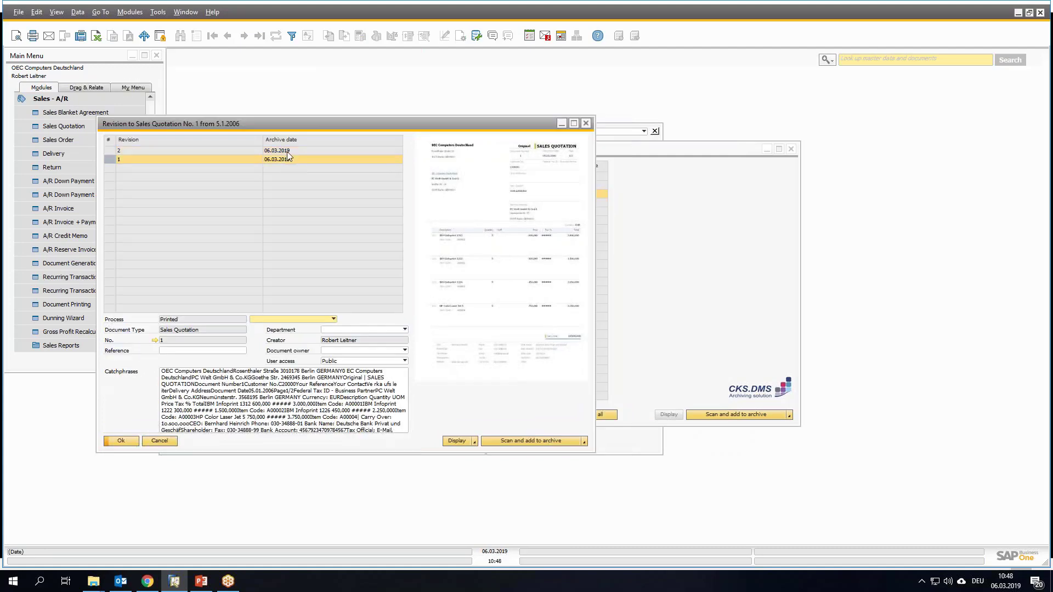
key(Up)
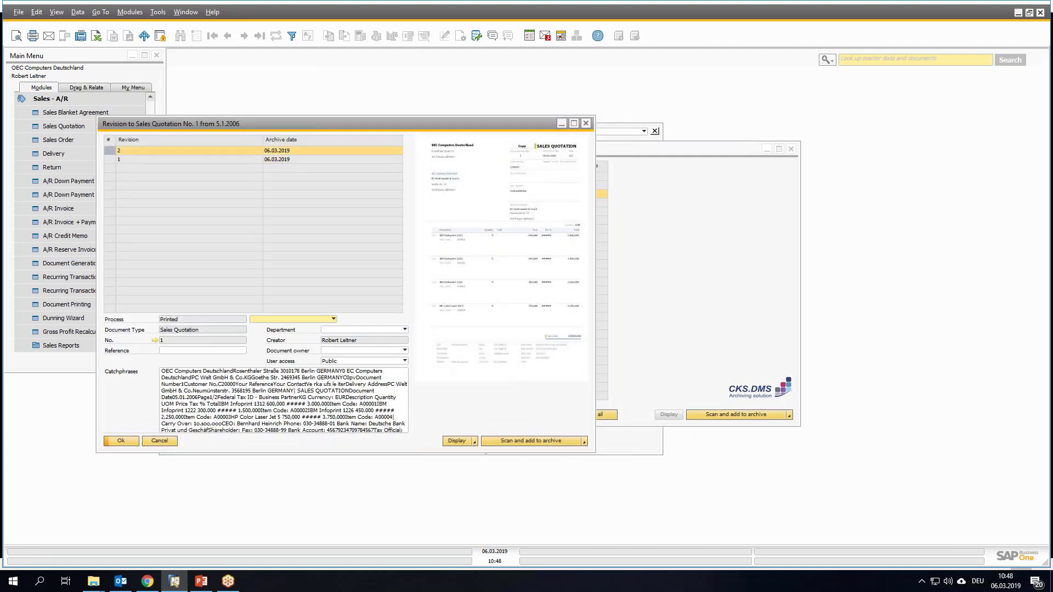
Check the CKS change log of the archived quotation, and close the log, revision and archive windows.
click(158, 13)
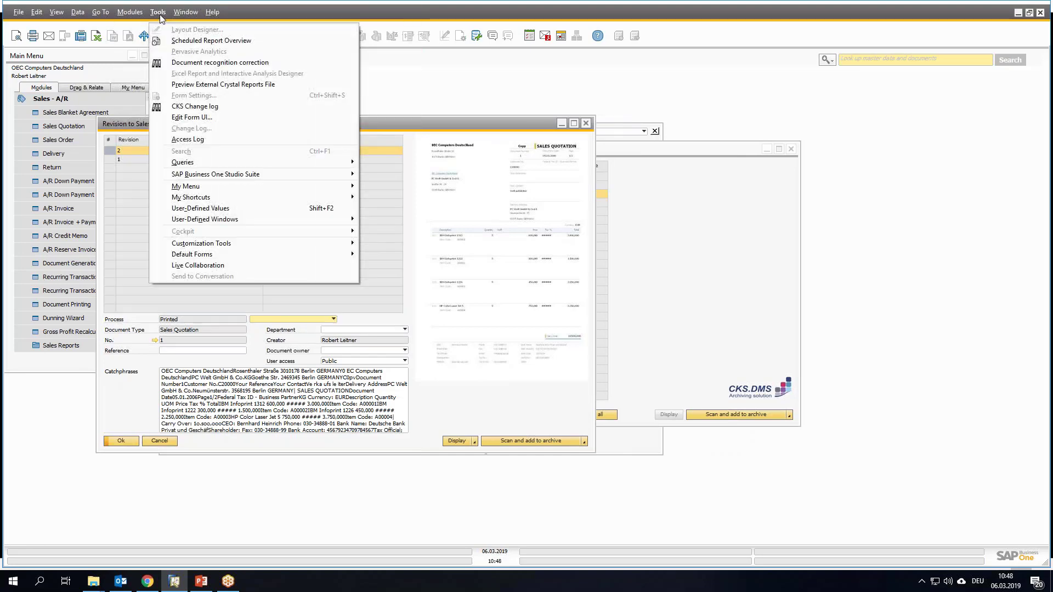
click(194, 105)
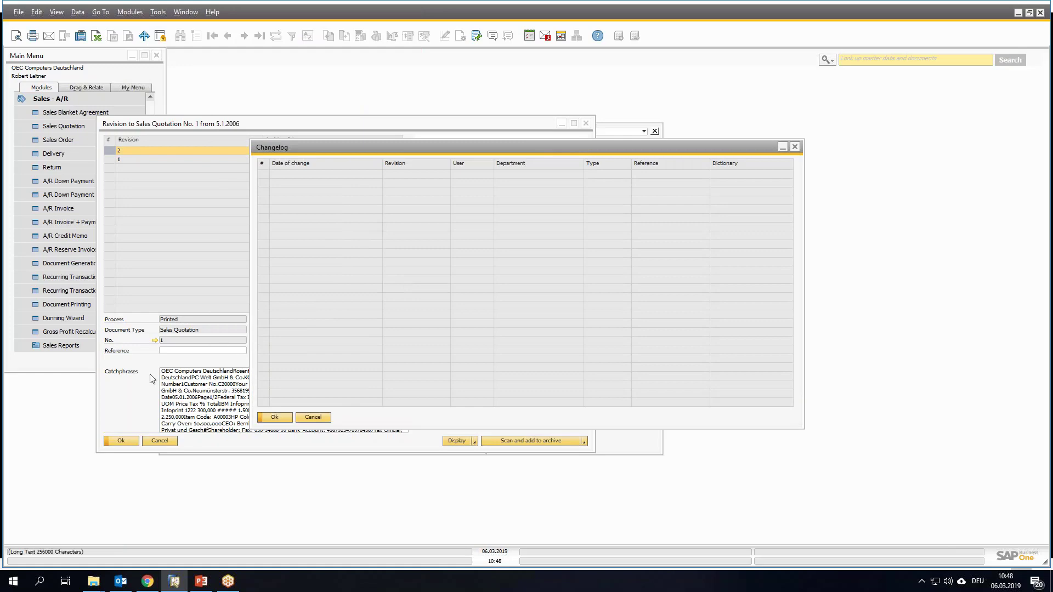
click(313, 417)
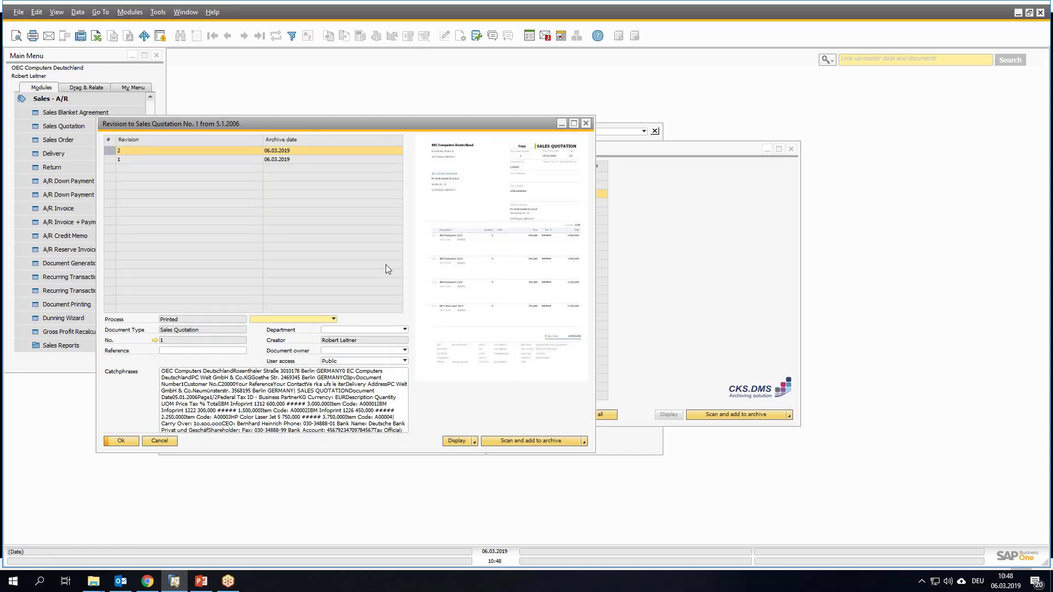
click(585, 123)
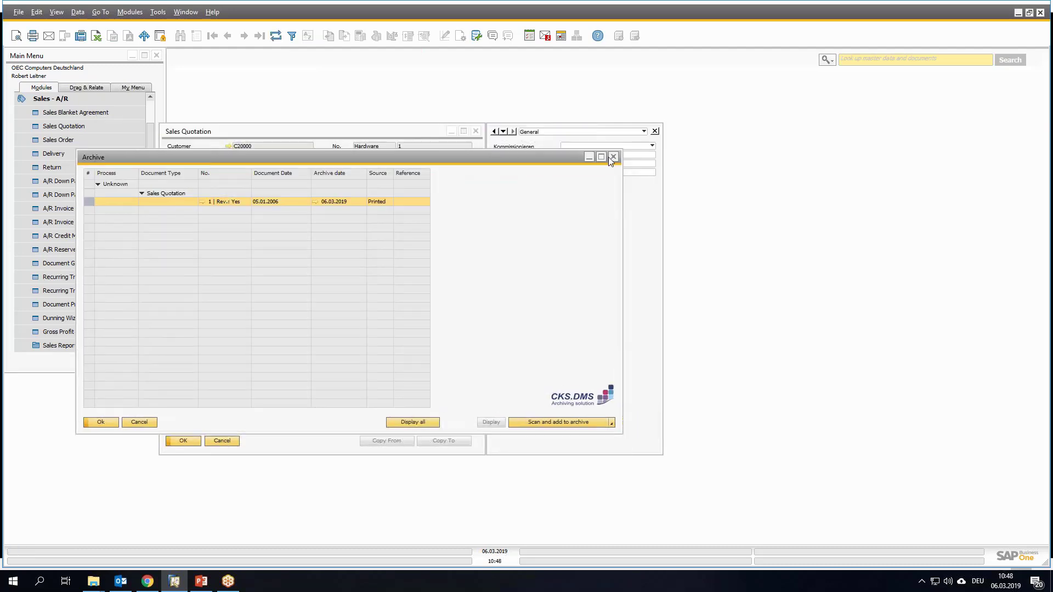
click(609, 156)
Close the Sales Quotation form and open the general CKS.DMS Inbox.
drag(421, 131, 437, 116)
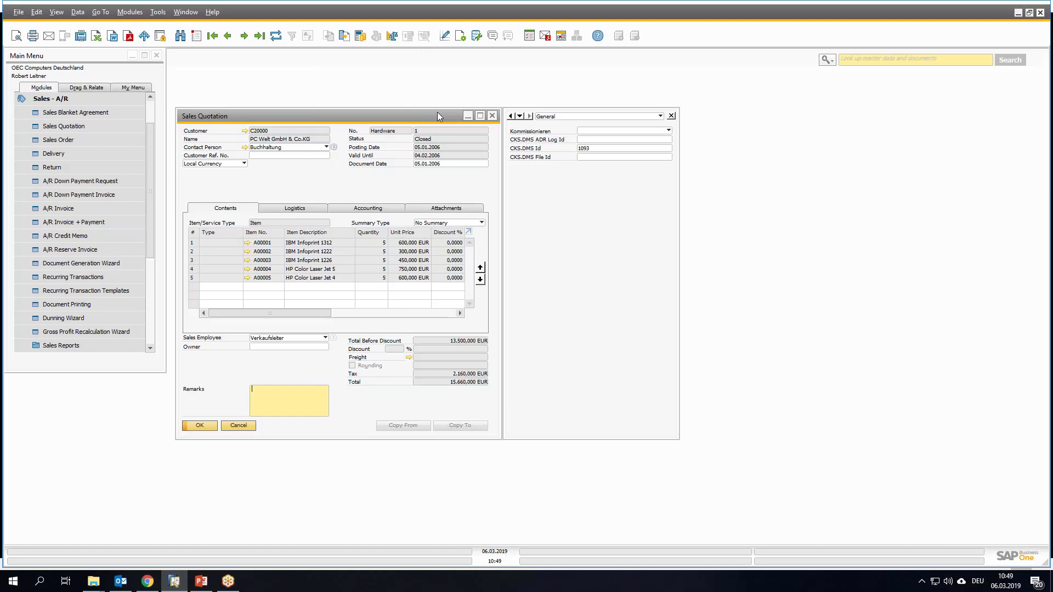
click(241, 426)
click(51, 98)
click(35, 305)
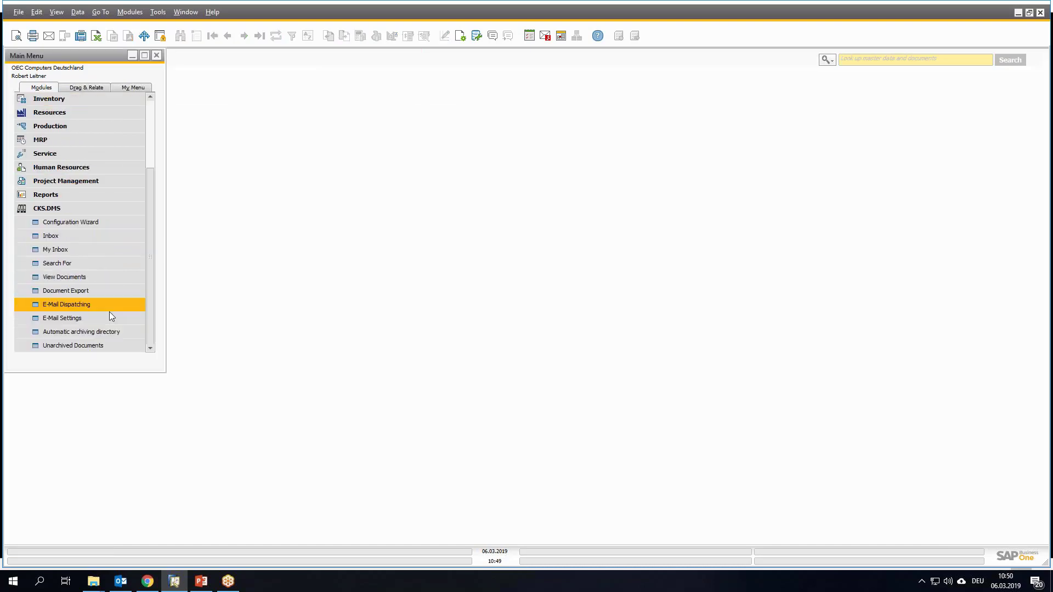
click(57, 238)
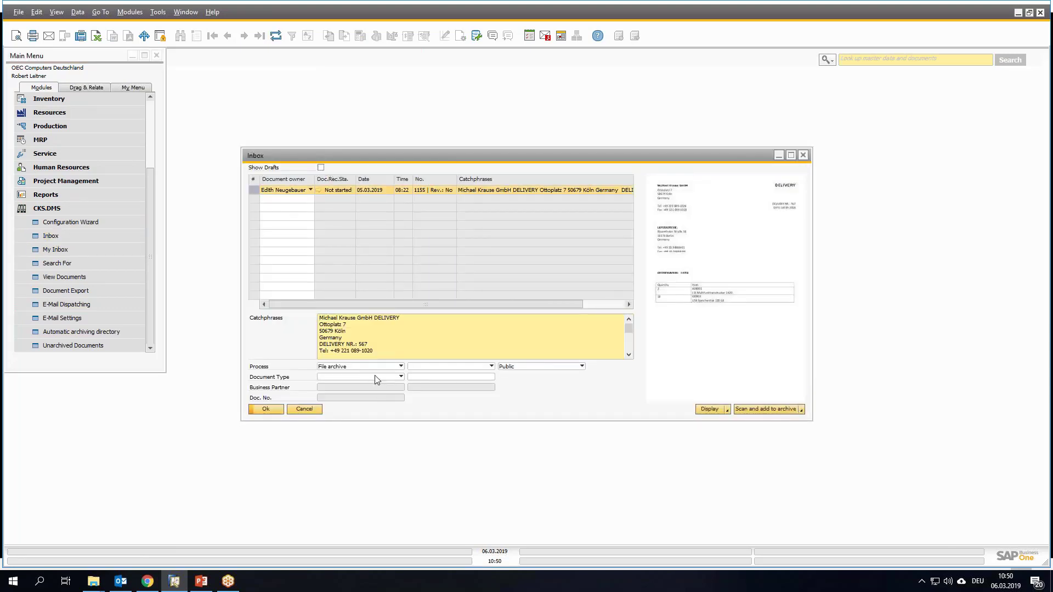
Set the inbox document's type to Bill of Materials and choose LeMon 4029 Drucker (LM4029) as its document number.
click(375, 378)
click(375, 377)
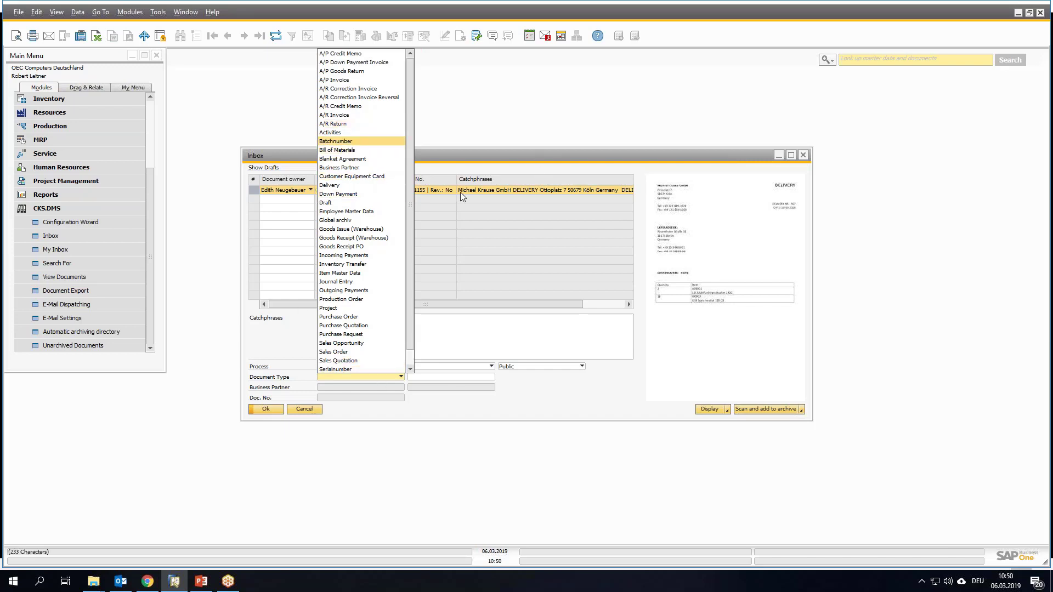
click(337, 150)
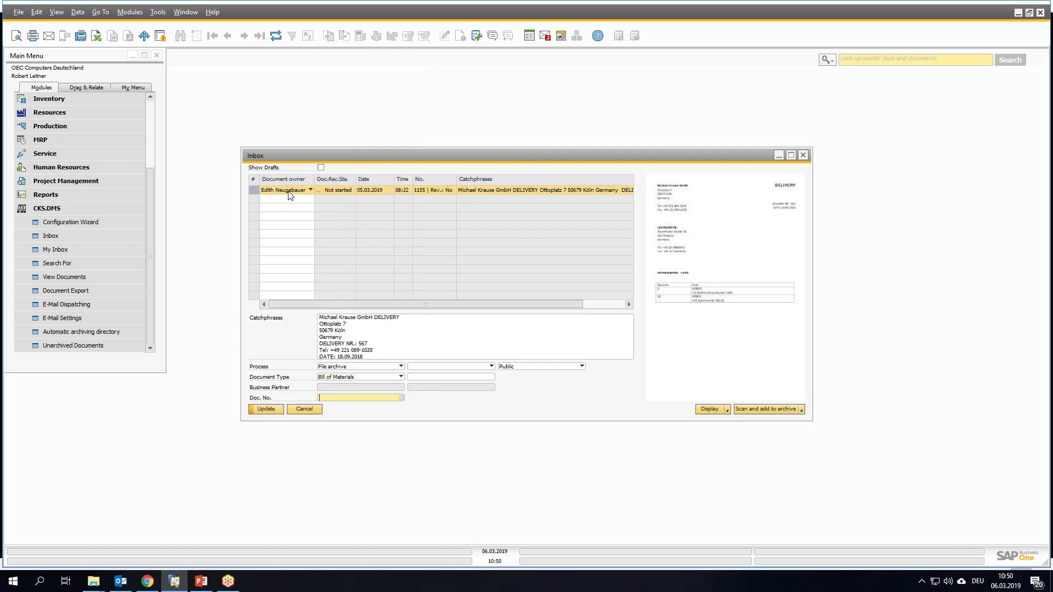
click(403, 397)
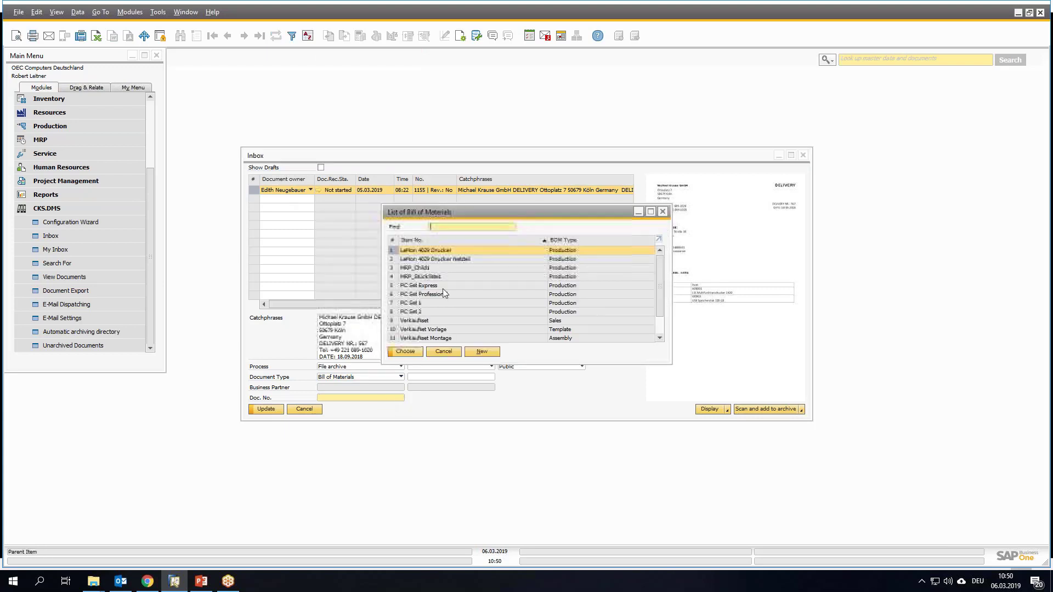
double_click(440, 250)
Open the linked bill of materials, move it clear of the inbox and save the document's assignment to LM4029.
click(312, 398)
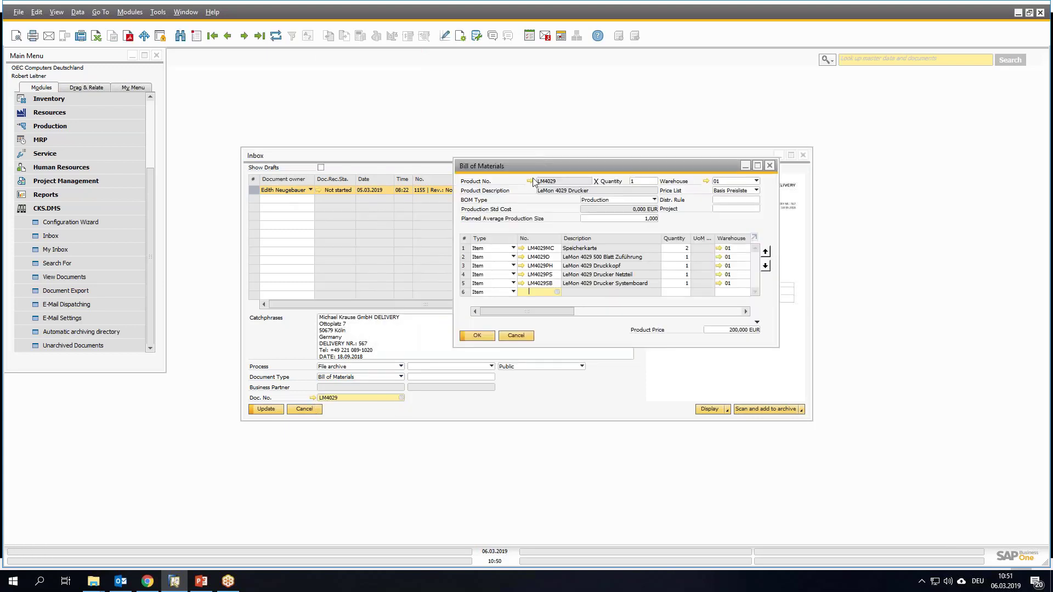
drag(541, 168, 293, 62)
click(262, 409)
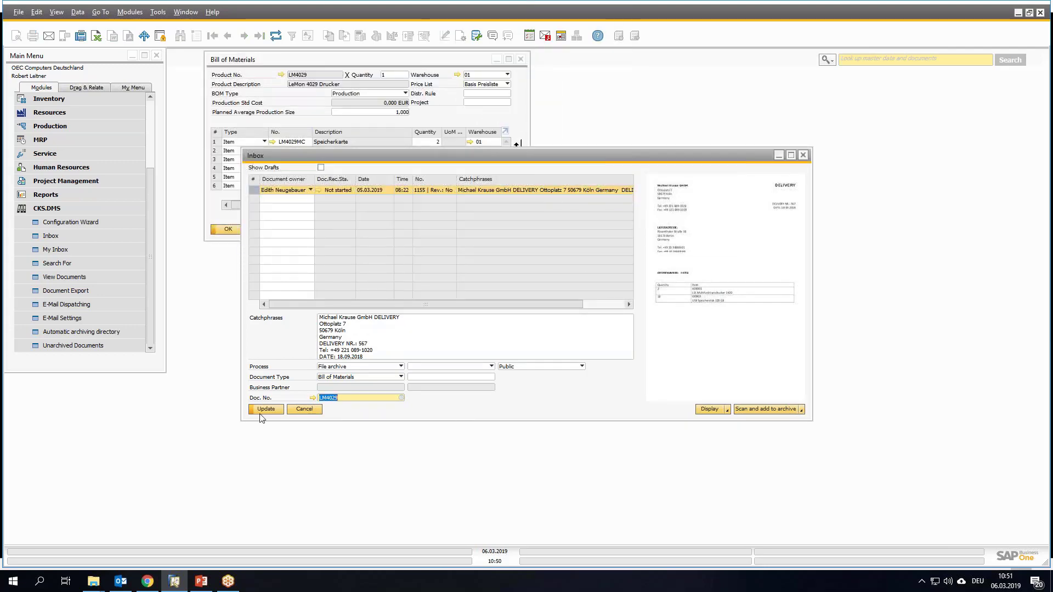
click(262, 409)
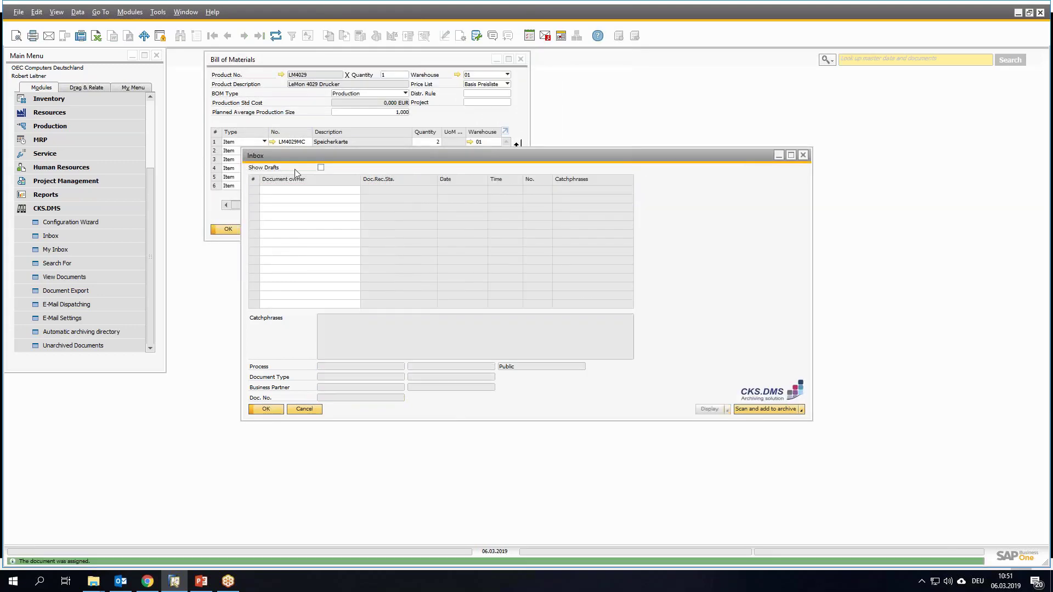
Open the DMS inbox for assigning a document from the LM4029 bill of materials.
click(316, 109)
right_click(315, 108)
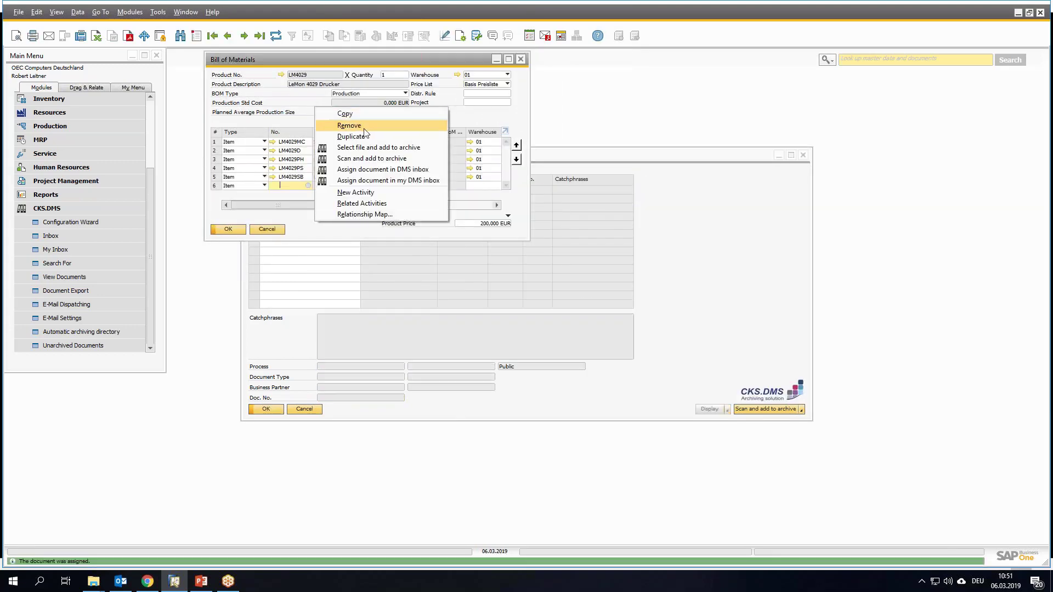
click(374, 170)
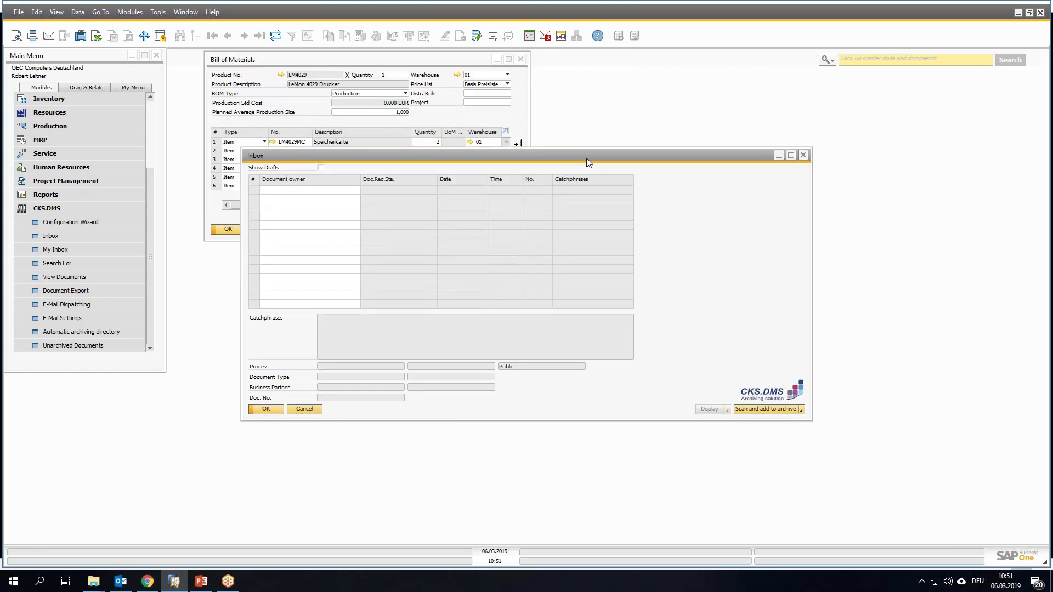